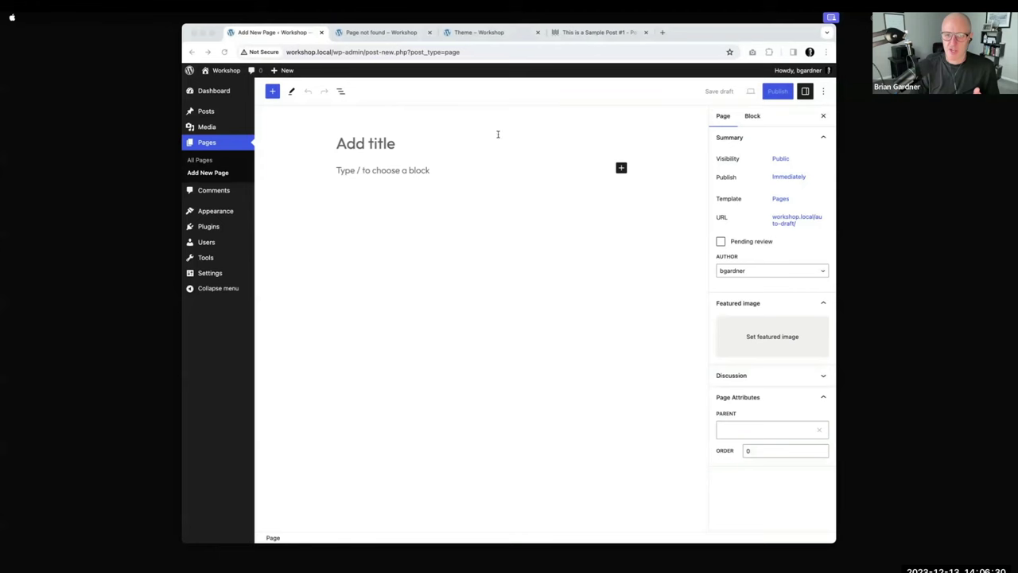
- Title the new page "Sample" and publish it
click(961, 196)
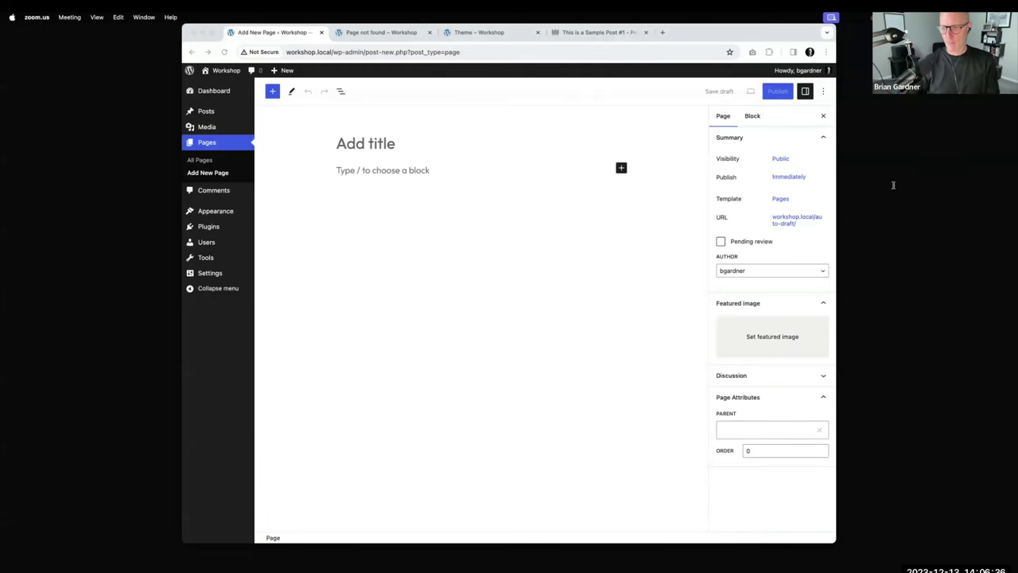
click(408, 143)
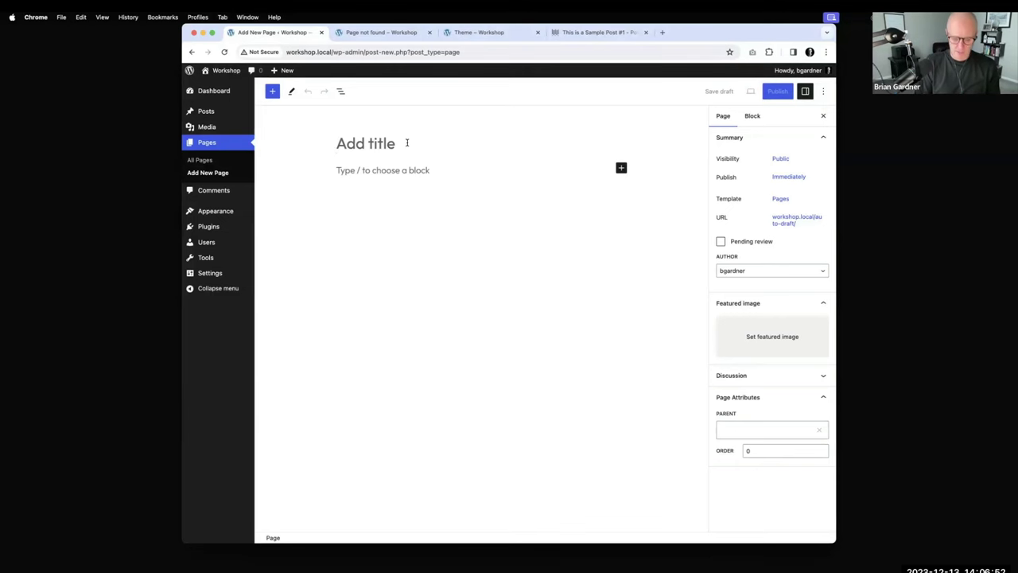
text(Sample)
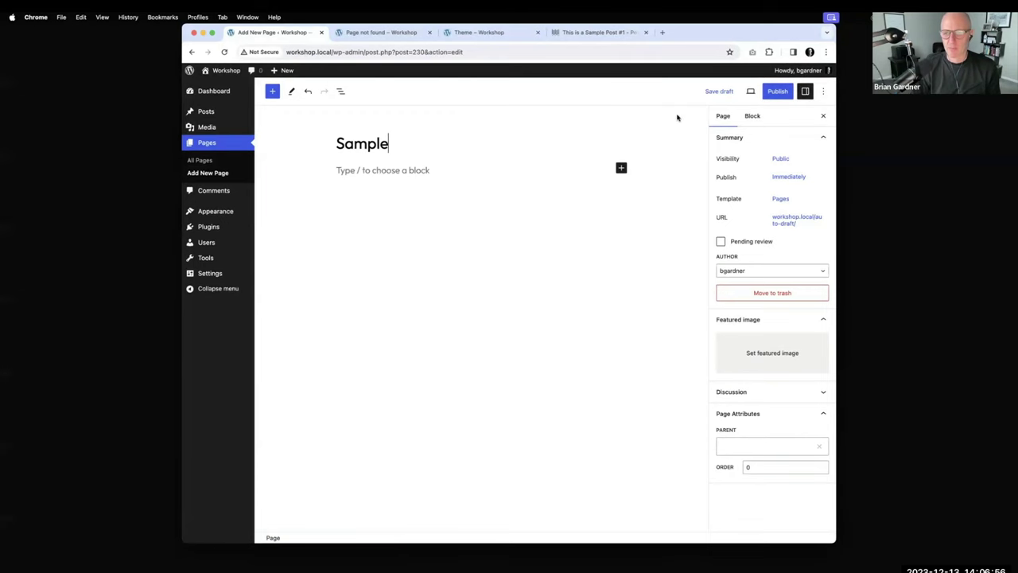
click(777, 91)
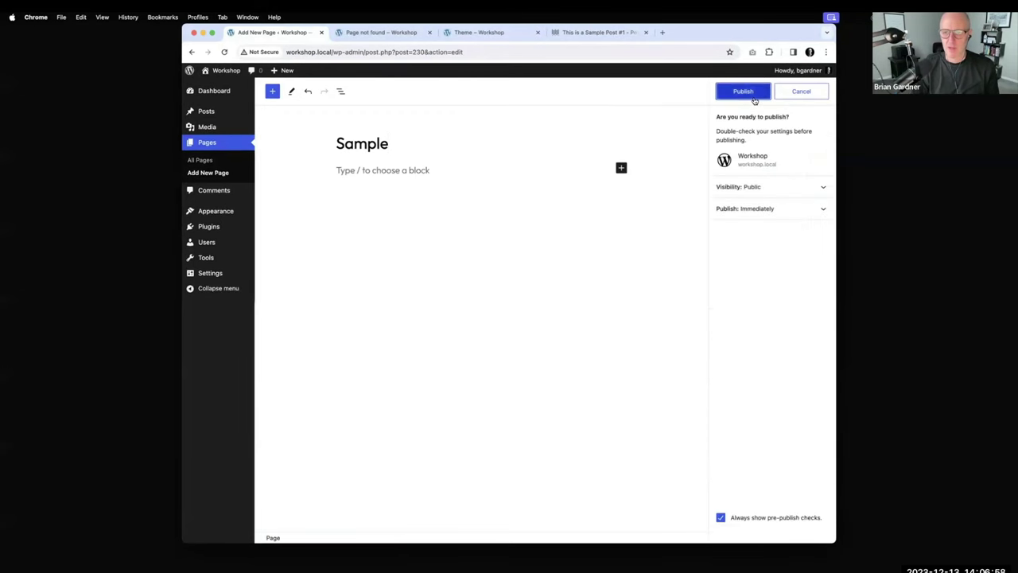
click(754, 98)
- Reload the live Sample page to check how it displays, and return to the page editor
click(399, 33)
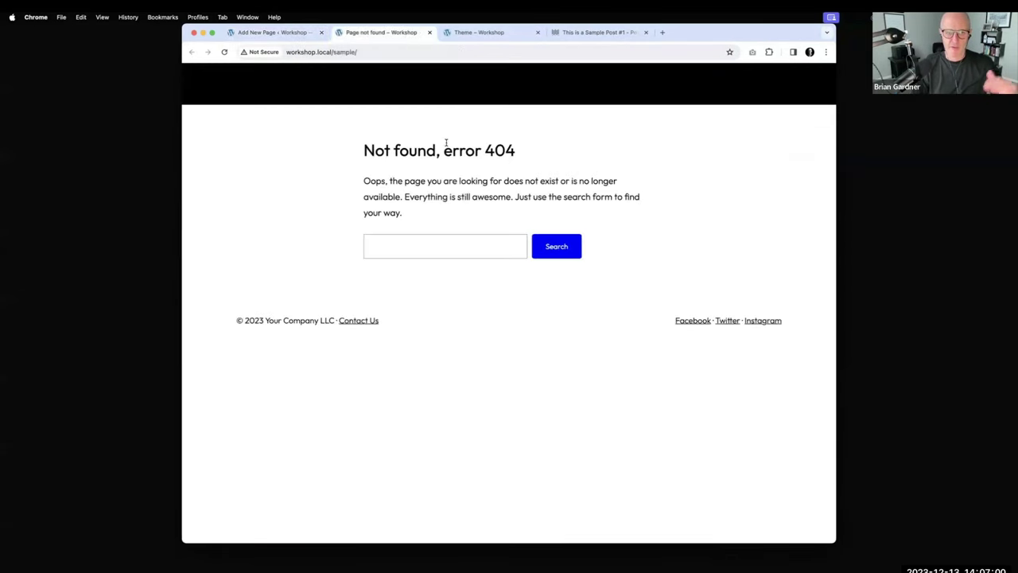
key(super+r)
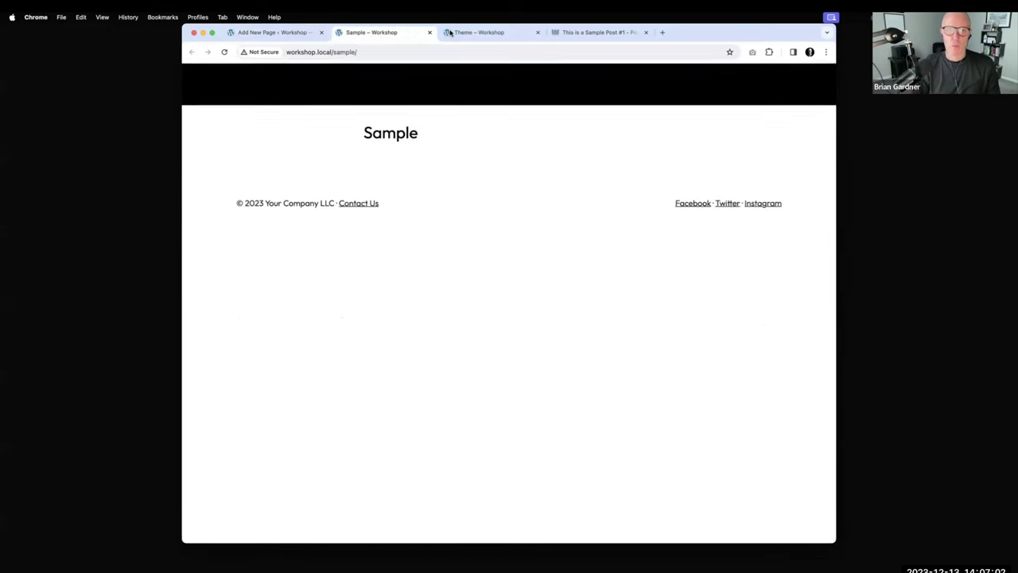
click(295, 35)
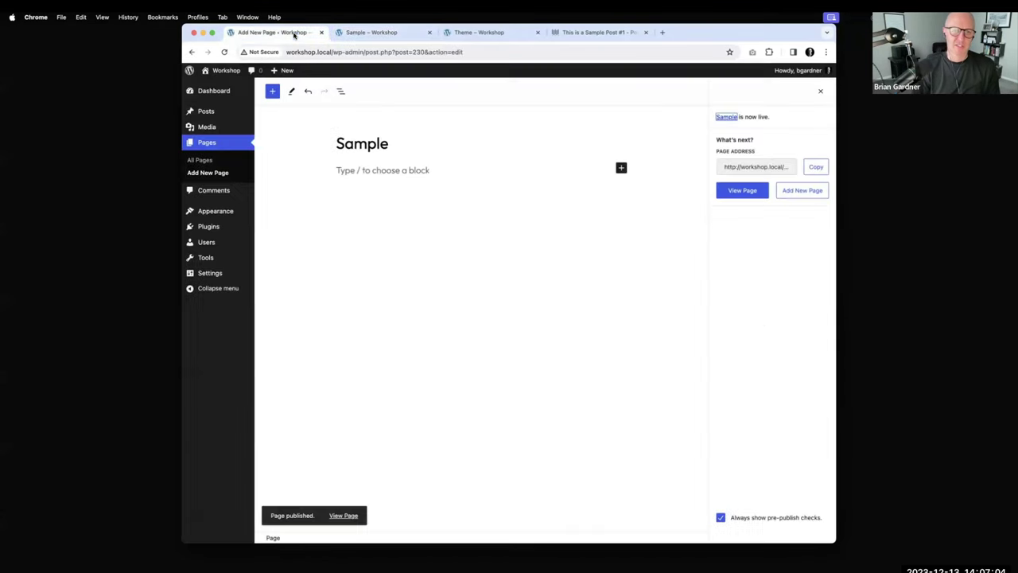
- Dismiss the post-publish details, assign the Blank template to the Sample page, and update it
click(821, 91)
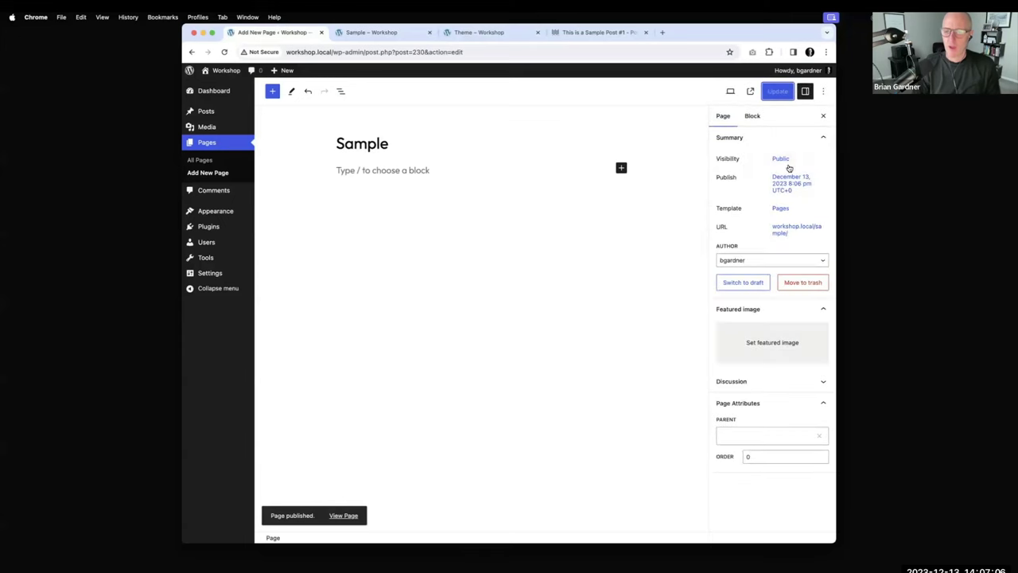
click(784, 211)
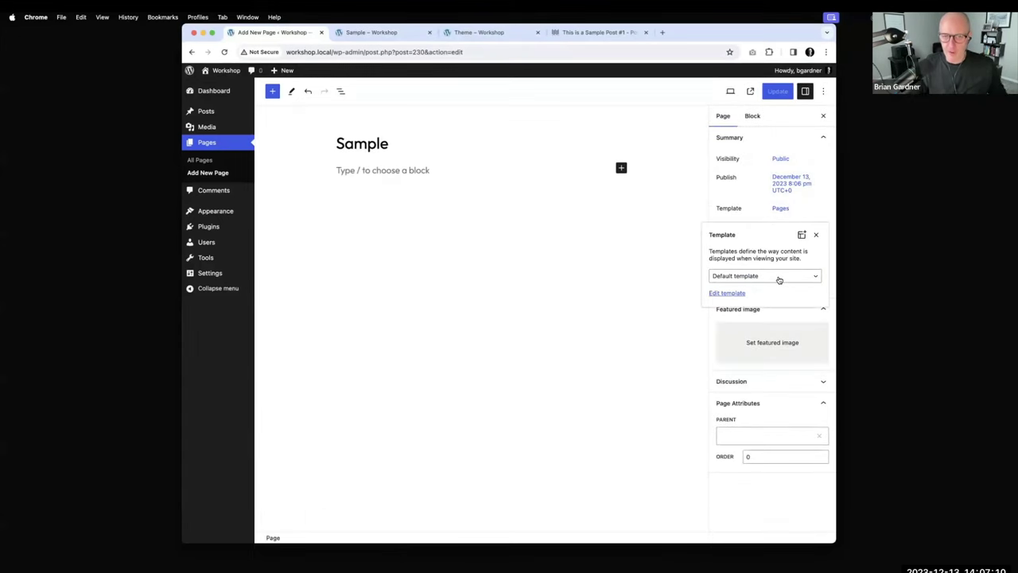
click(751, 280)
click(740, 288)
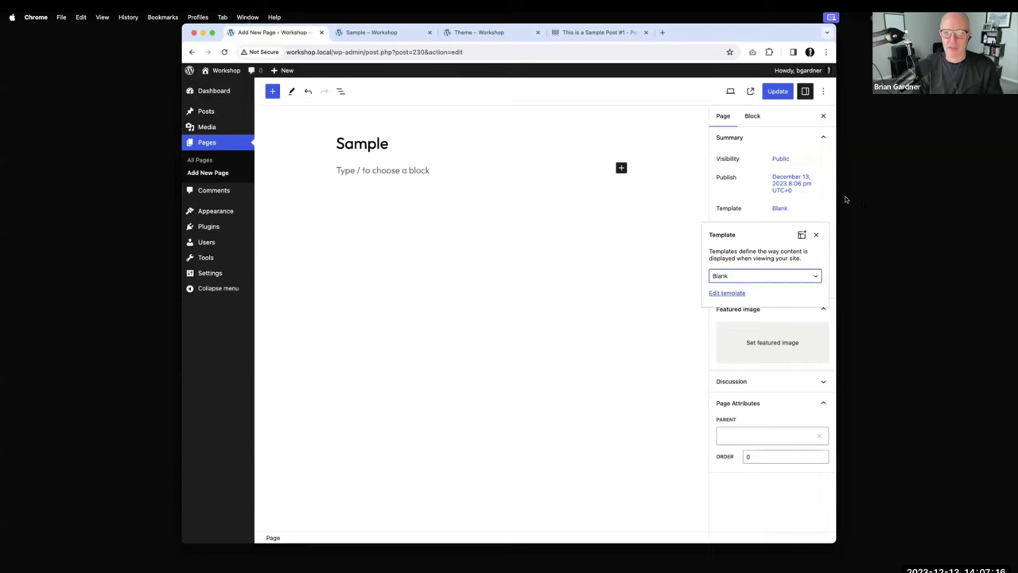
click(778, 91)
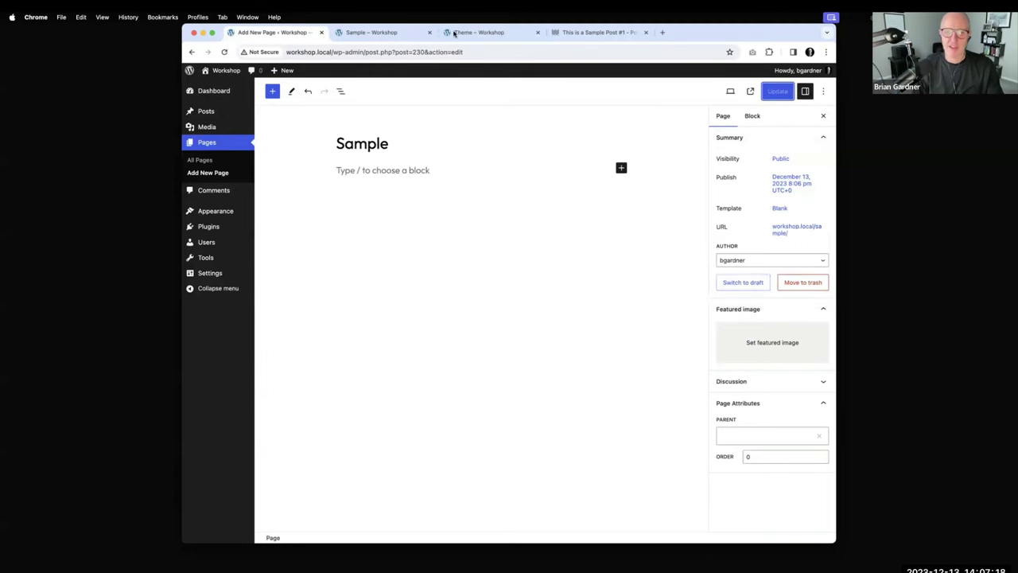
- Refresh the live Sample page to examine it with the Blank template, and go back to the editor
click(398, 33)
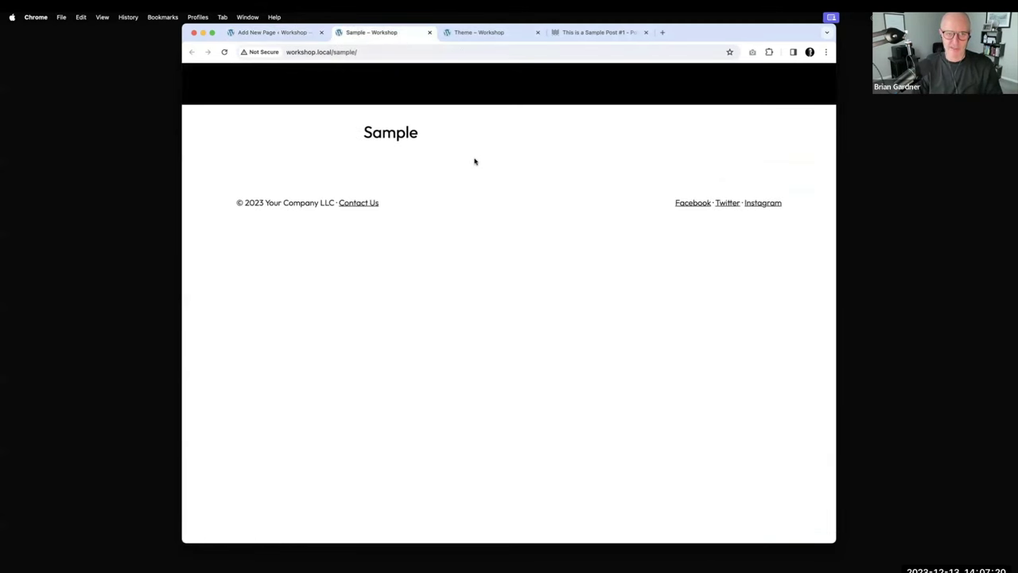
key(super+r)
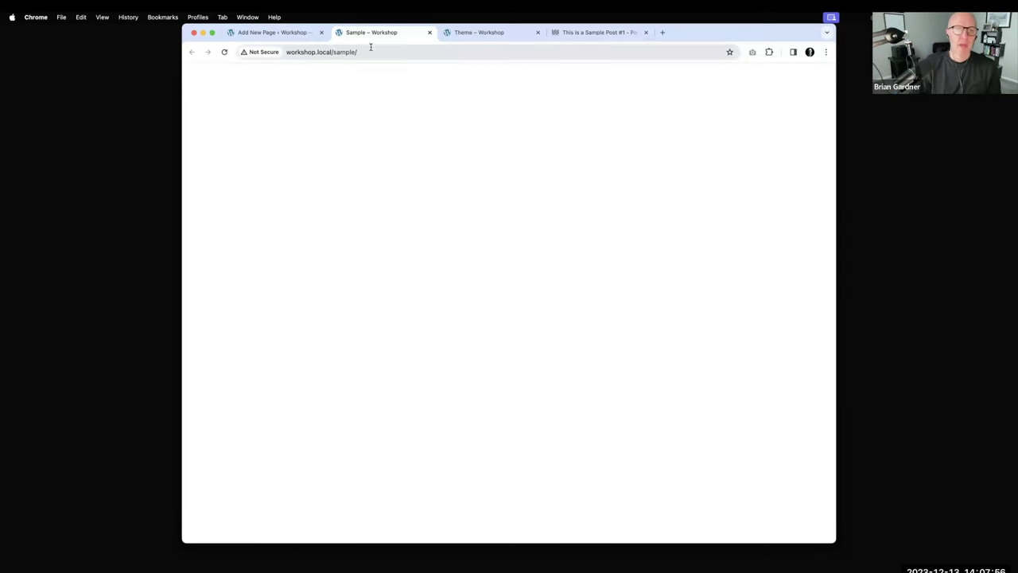
click(302, 34)
- Insert a Group block with the single-container layout below the title and set its alignment to full width
click(404, 169)
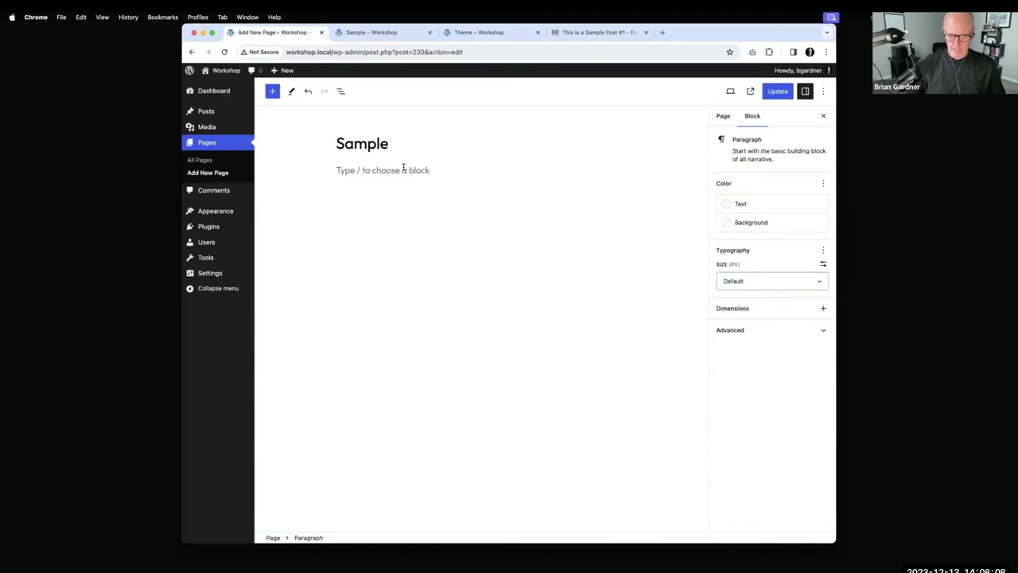
text(/grou)
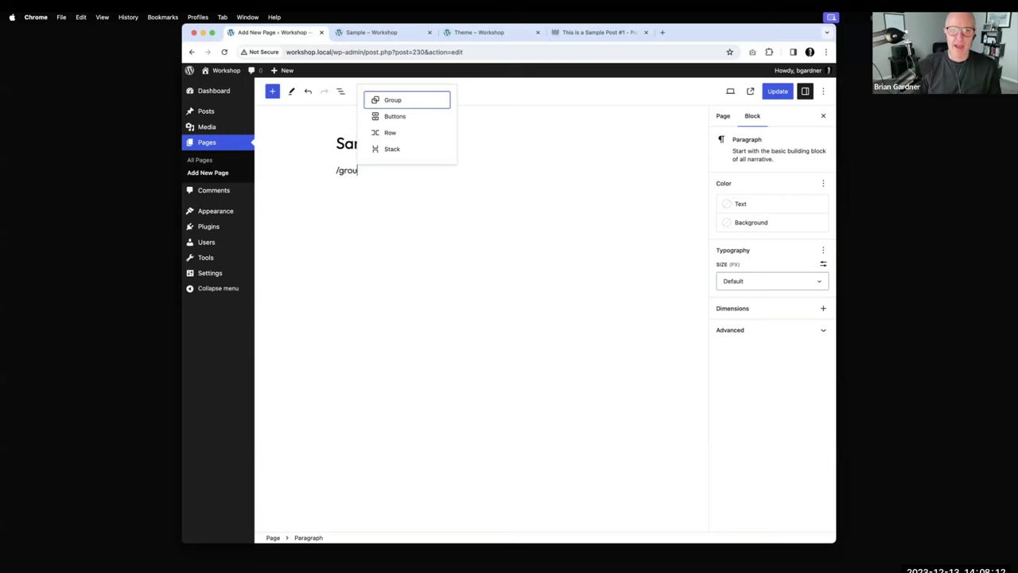
click(395, 100)
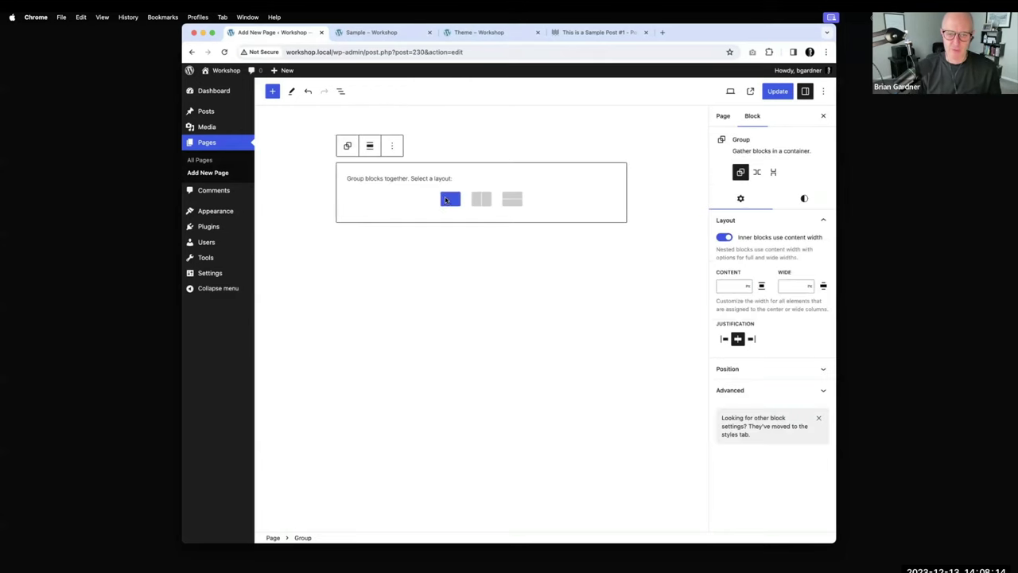
click(450, 199)
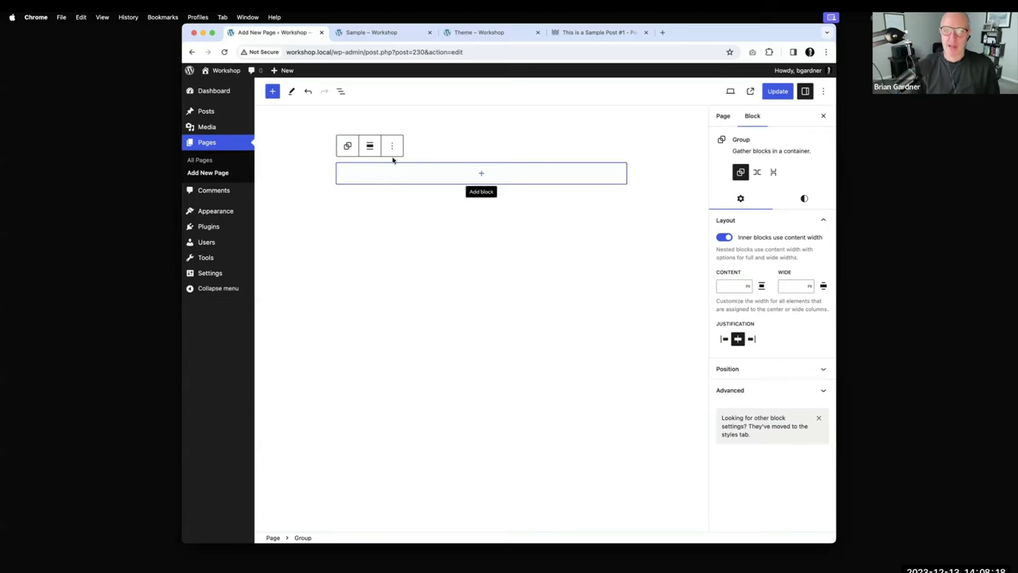
click(370, 145)
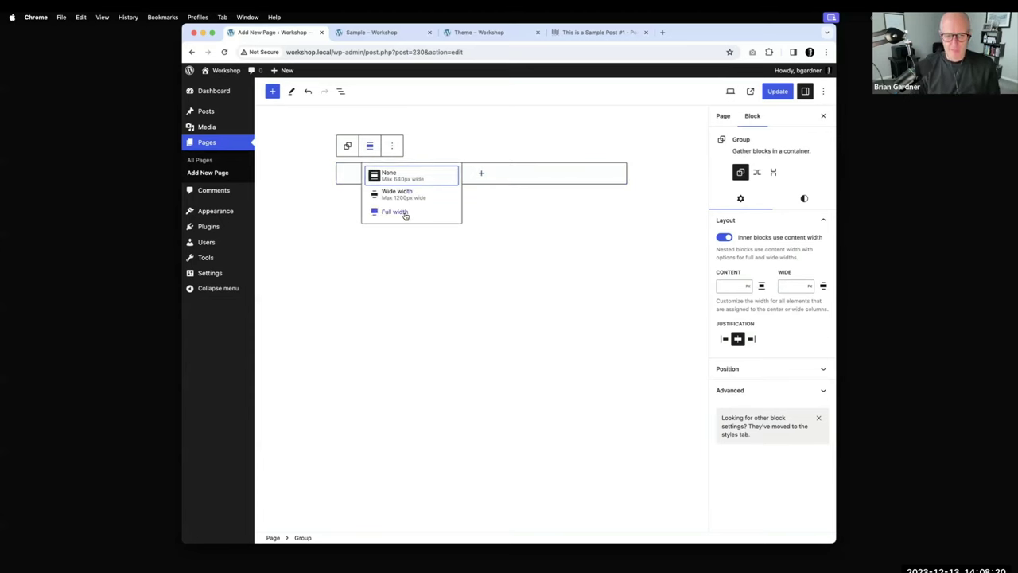
click(405, 212)
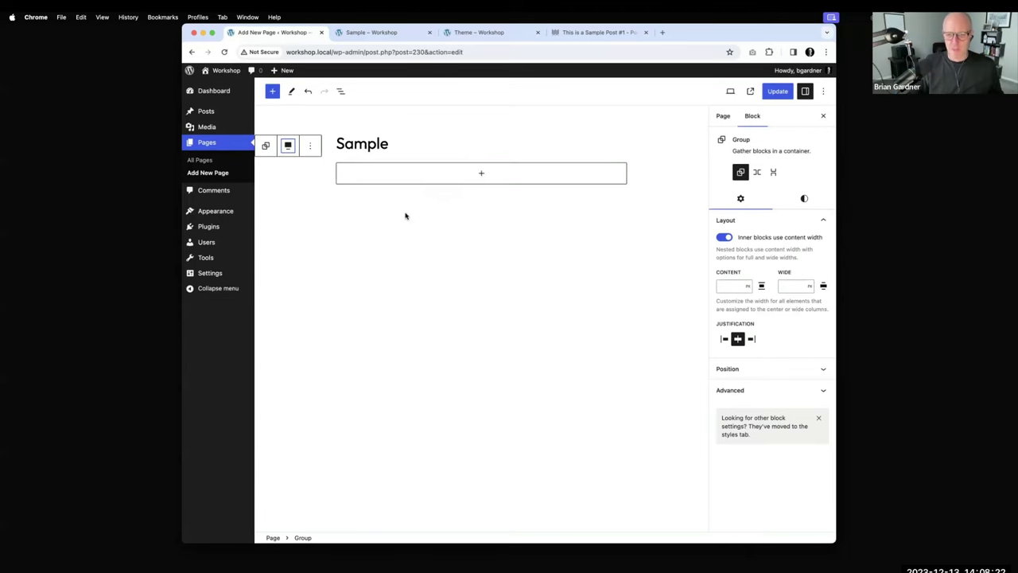
- Apply the theme's black-to-blue gradient as the Group block's background
click(804, 199)
scroll(752, 380, down, 2)
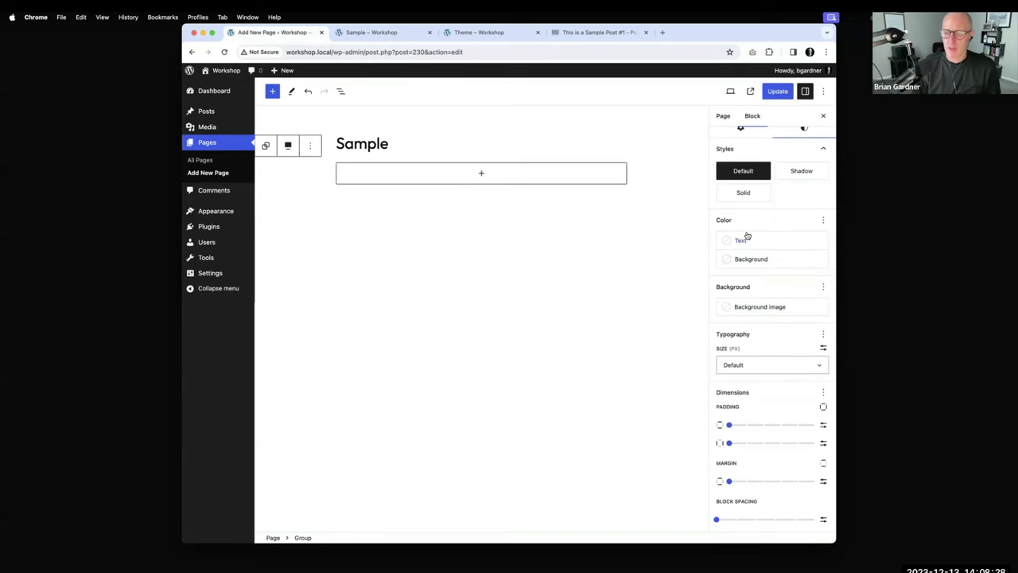
click(754, 259)
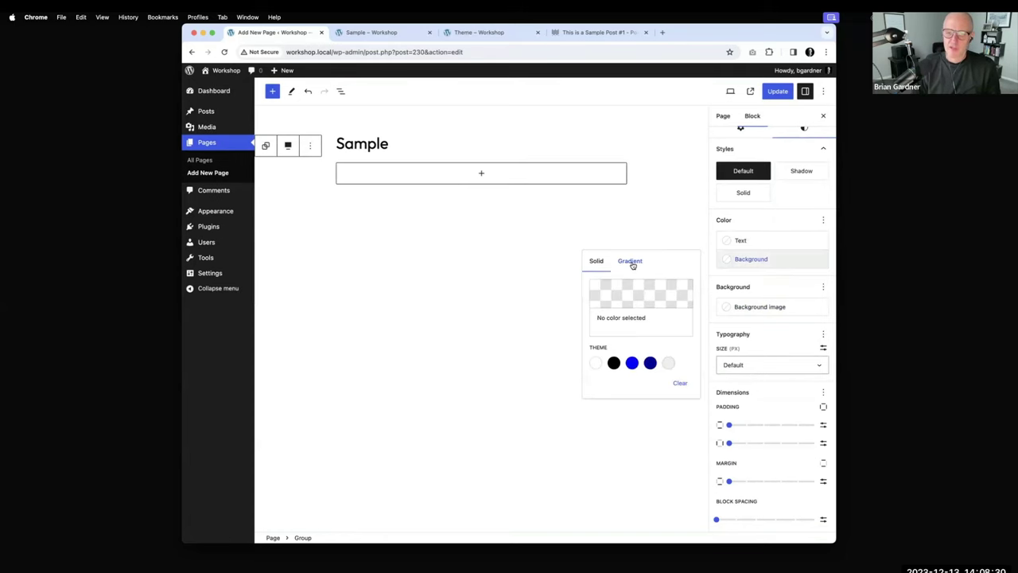
click(631, 263)
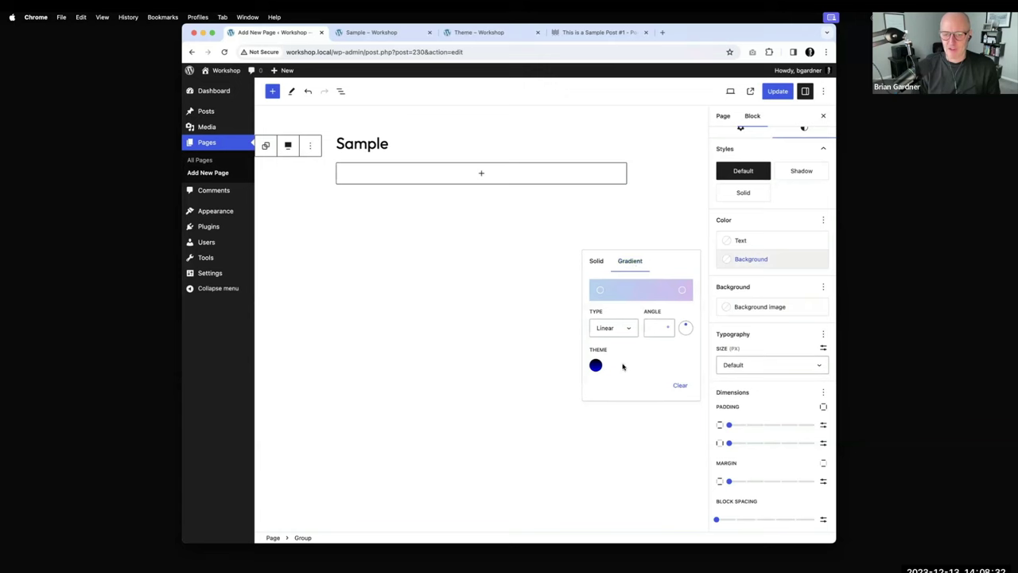
click(595, 365)
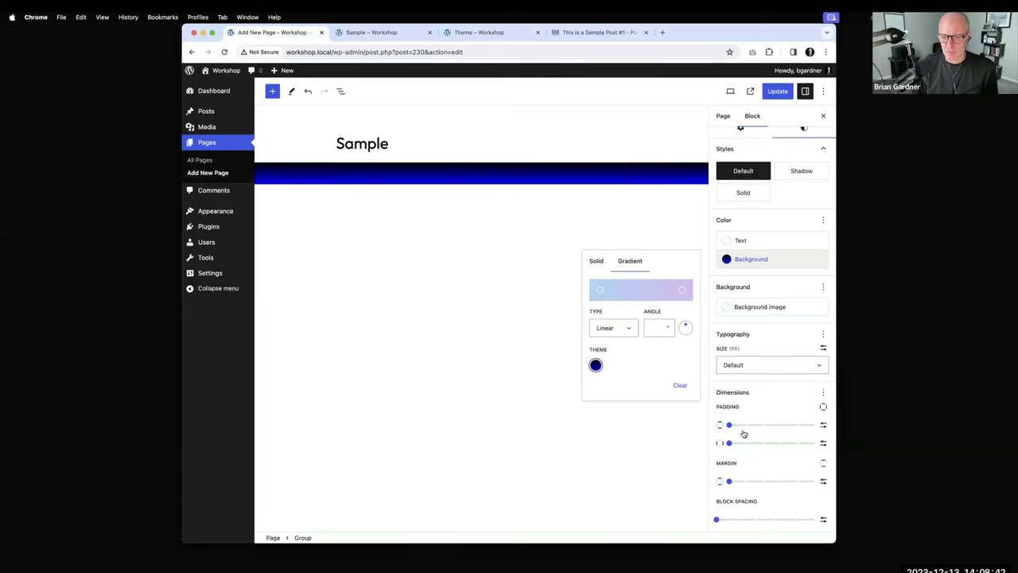
- Set the Group block's vertical padding to xLarge and its horizontal padding to 30 px
drag(728, 424, 813, 427)
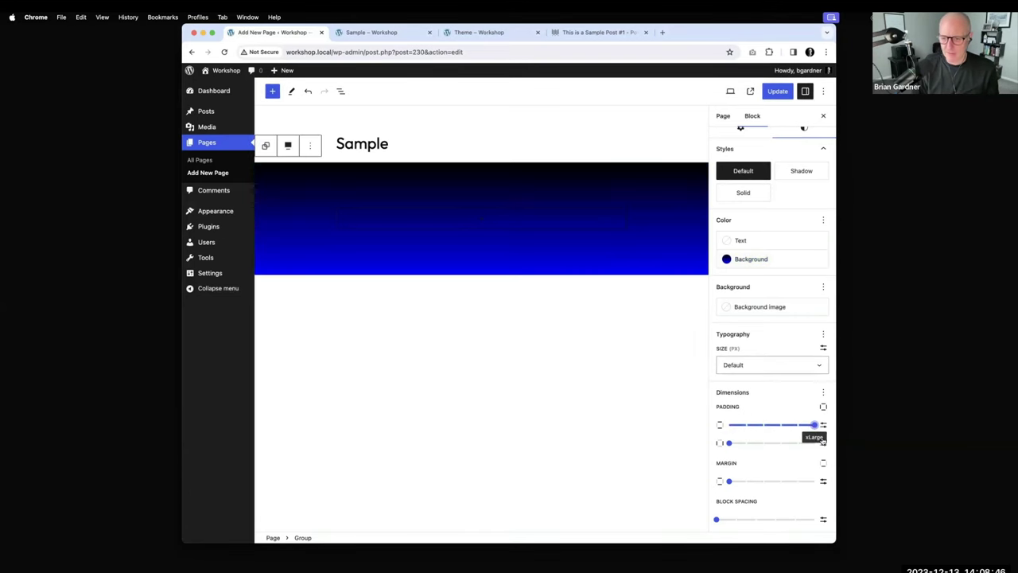
click(823, 442)
click(737, 443)
text(30)
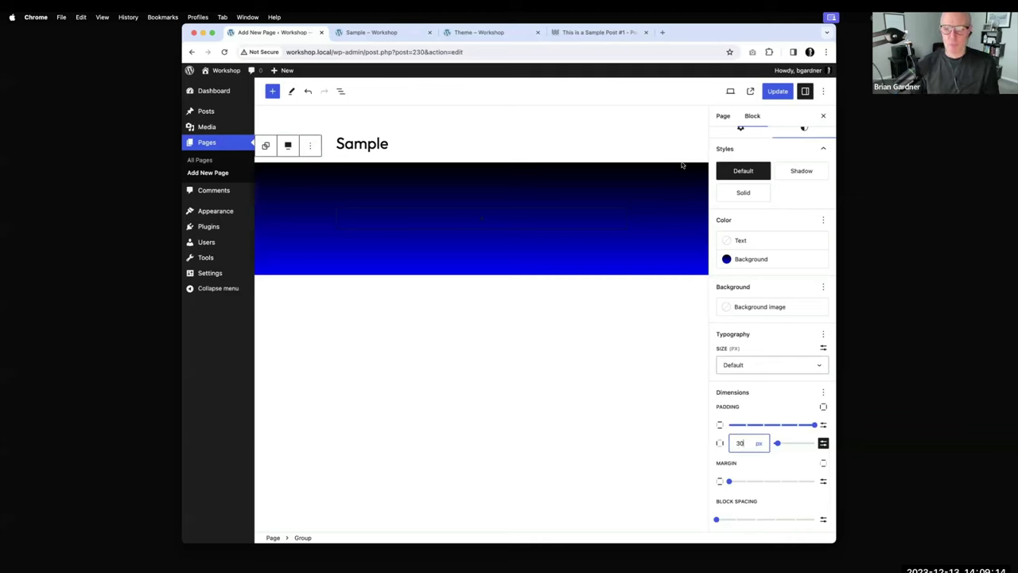
- Restrict the Group block's margin control to the top side and set the top margin to 0 px
click(823, 463)
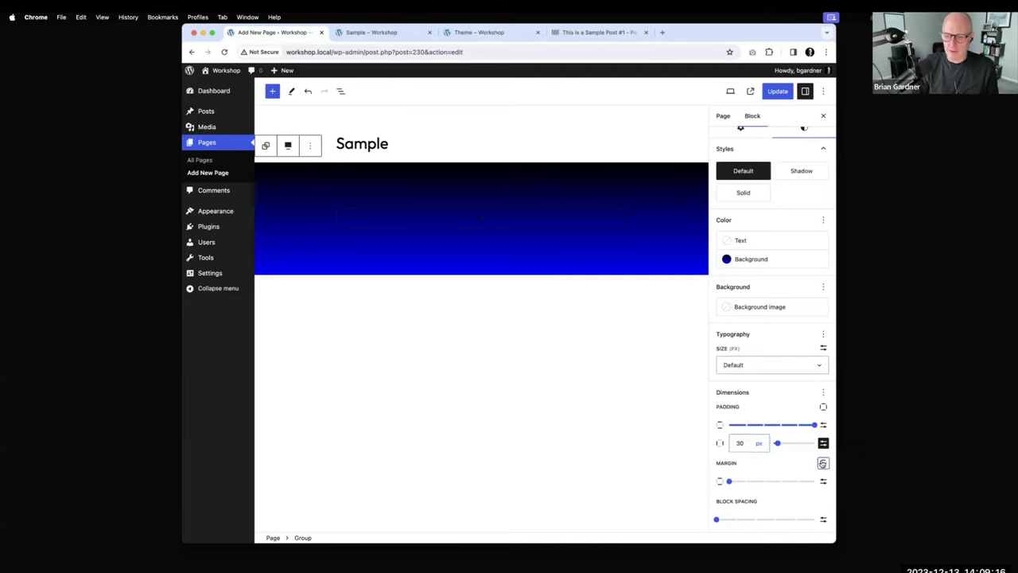
click(742, 399)
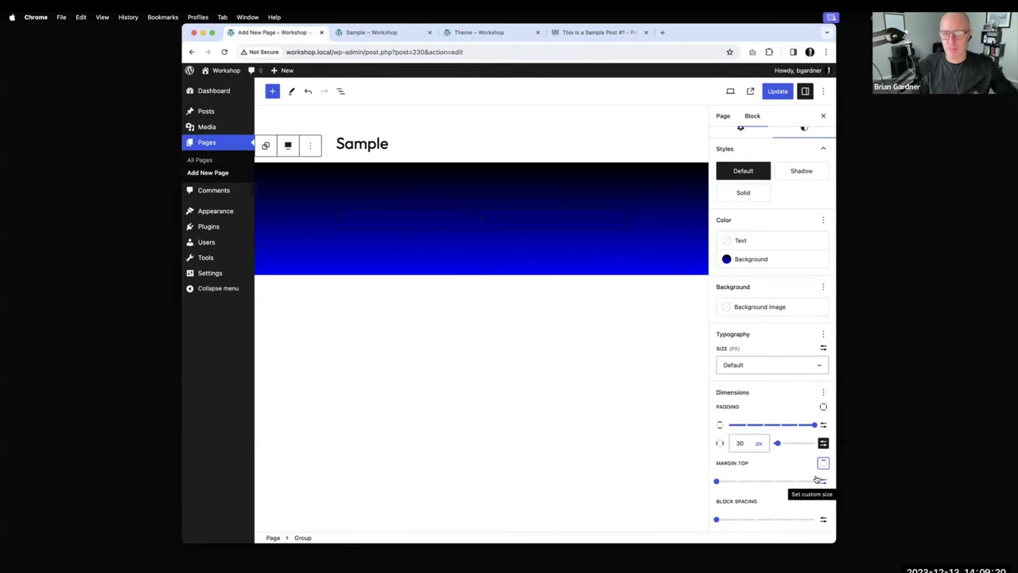
click(823, 480)
click(734, 480)
text(0)
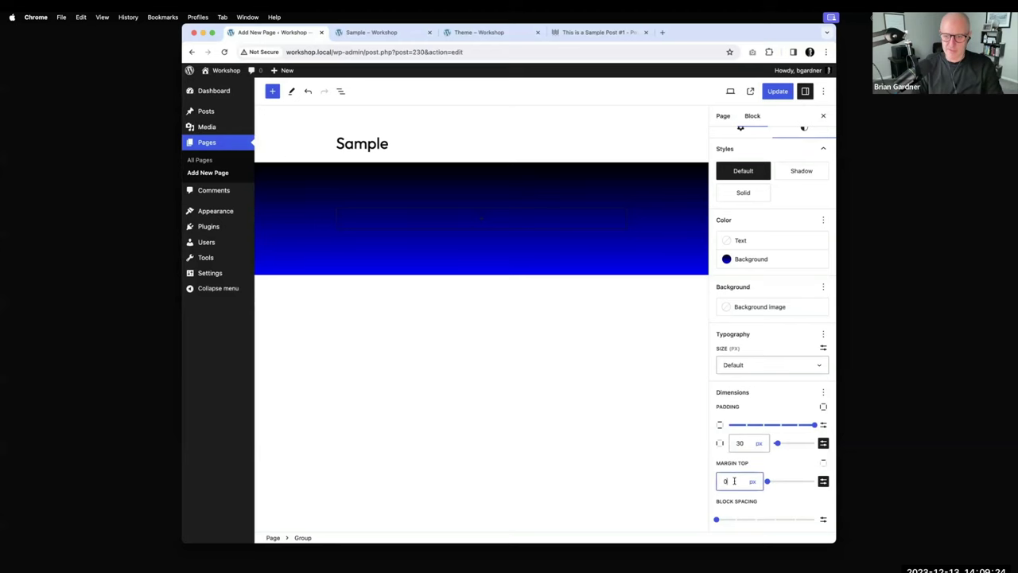
- Update the Sample page, check the gradient section on the live page, and return to the editor
click(781, 93)
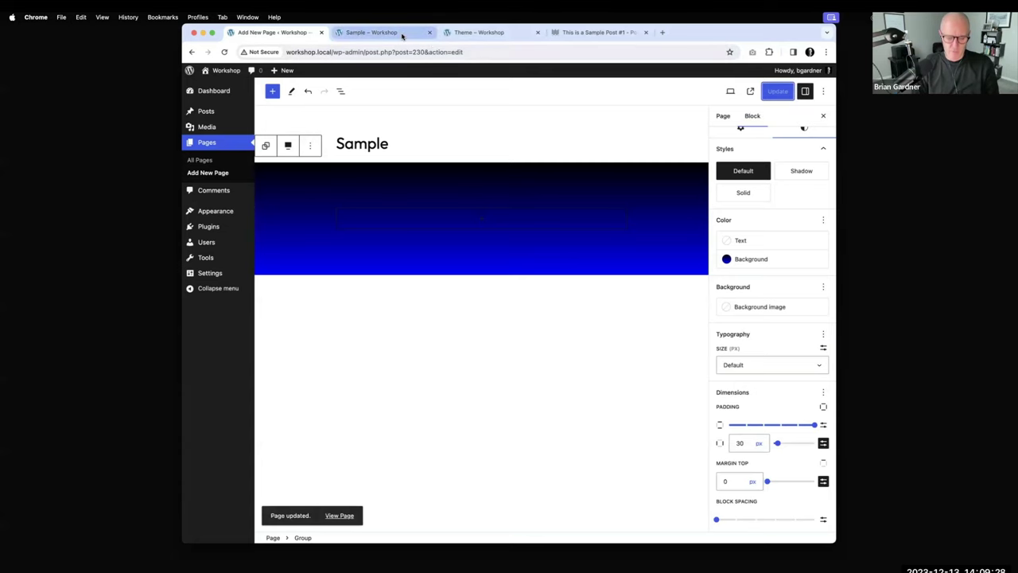
click(394, 32)
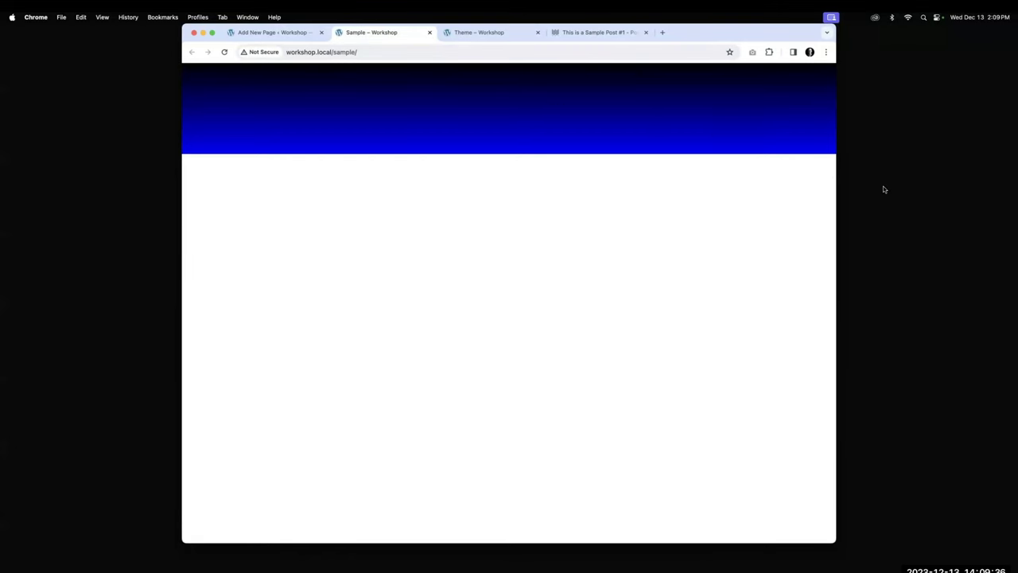
click(295, 35)
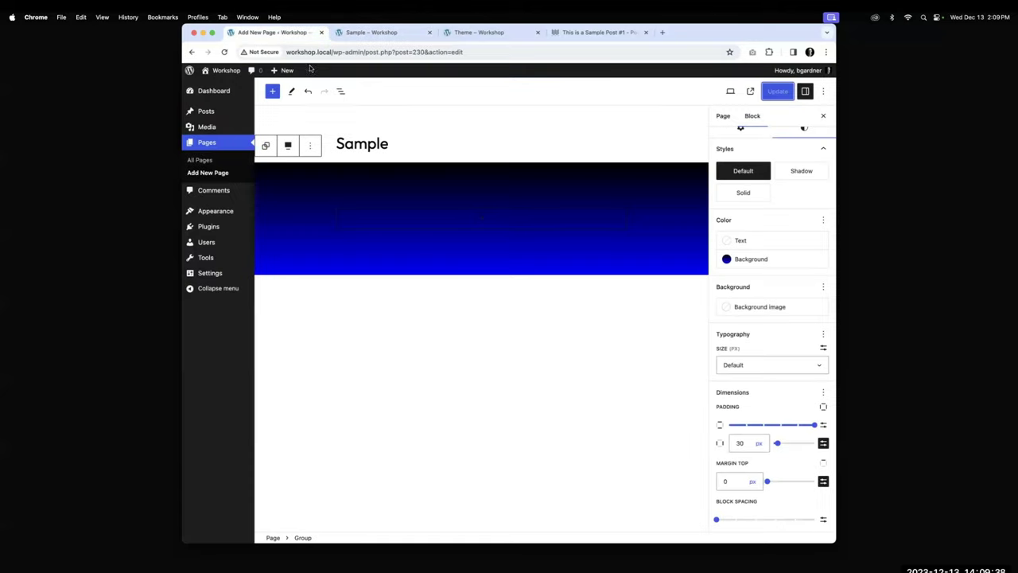
- Open the List View of the page's blocks, widen the browser window, and reposition it for more editing room
click(339, 92)
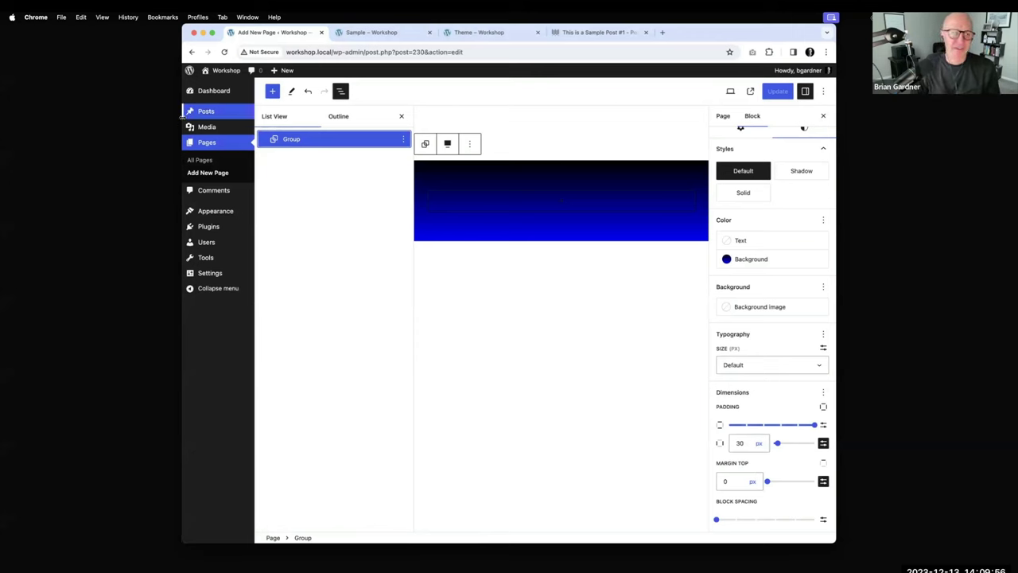
drag(179, 117, 169, 117)
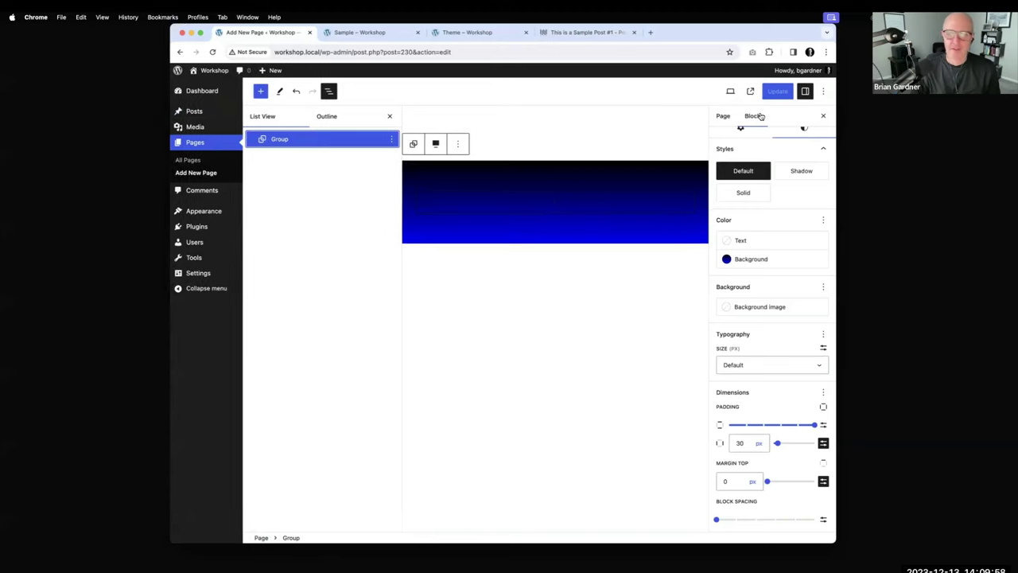
drag(835, 109, 914, 109)
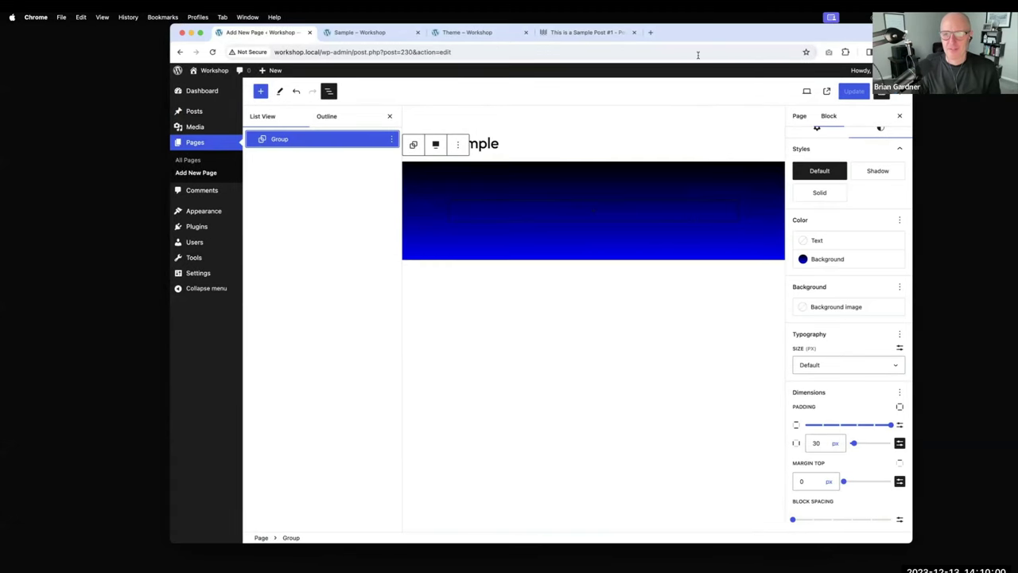
drag(710, 40, 659, 39)
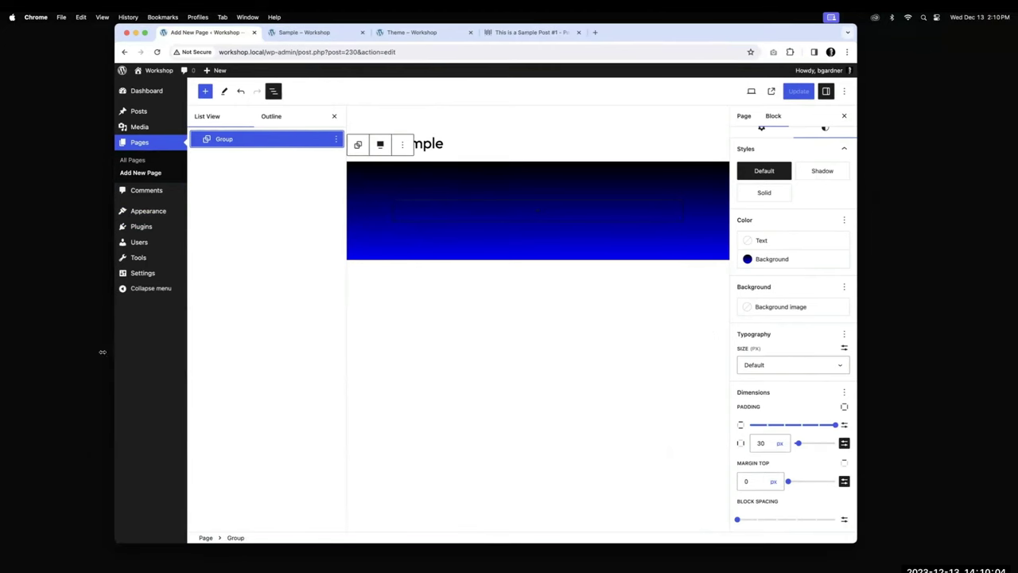
- Widen the browser window slightly and set the Group block's minimum height to 100 vh
drag(114, 350, 102, 350)
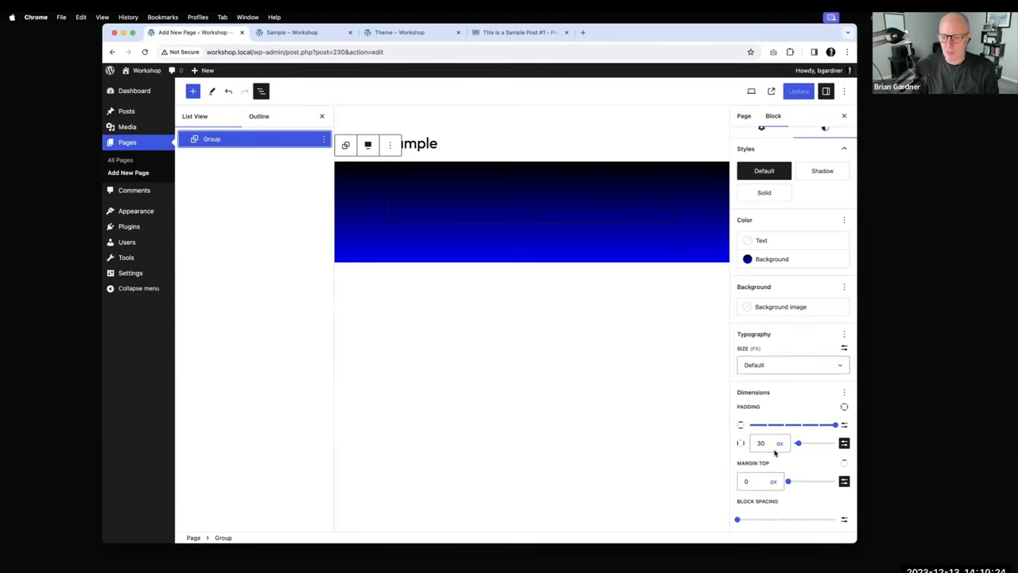
scroll(775, 452, down, 2)
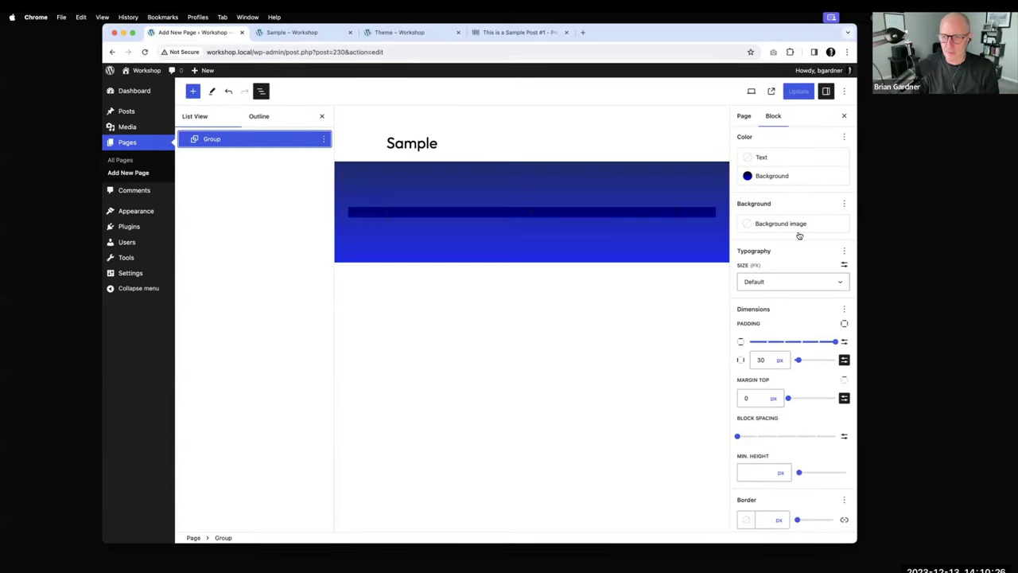
click(753, 472)
text(100)
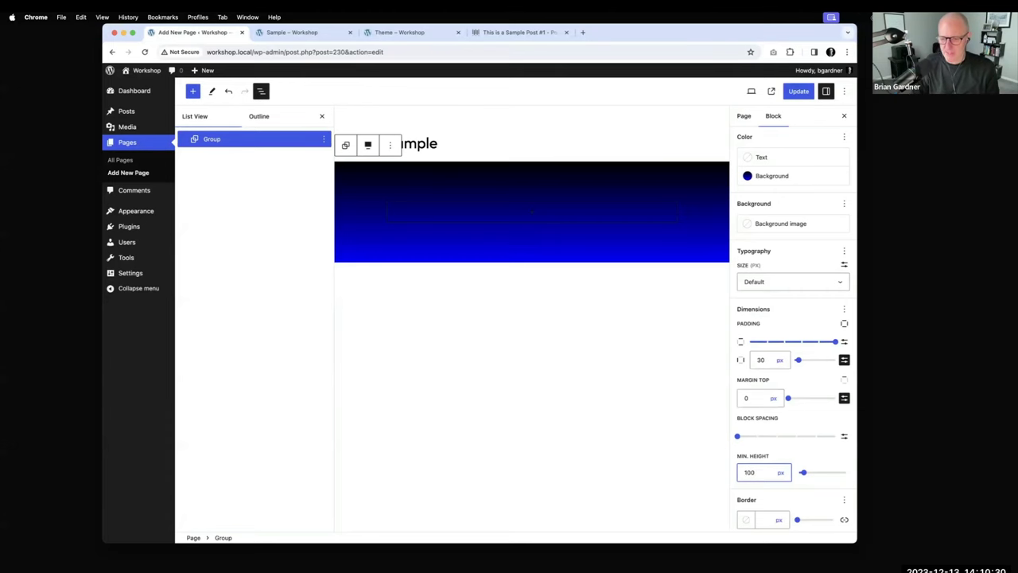
click(780, 472)
click(785, 525)
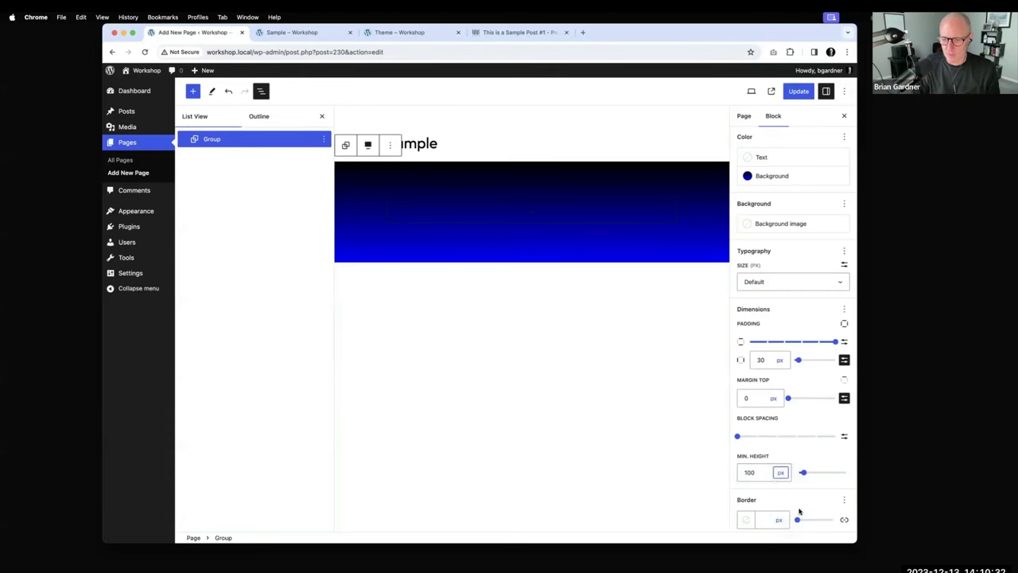
- Update the page, reload the live Sample page to check the section's height, and return to the editor
click(805, 93)
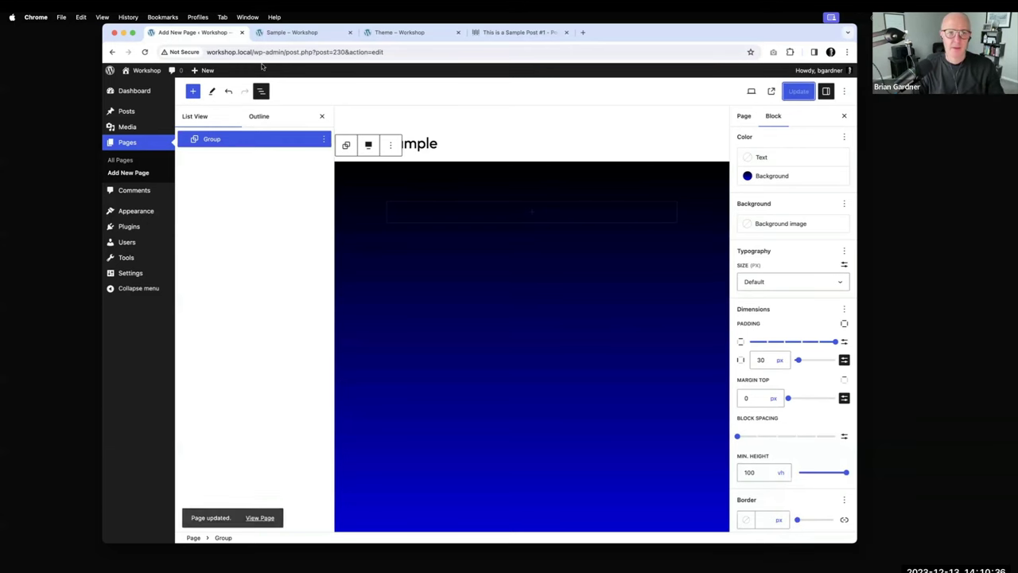
click(302, 32)
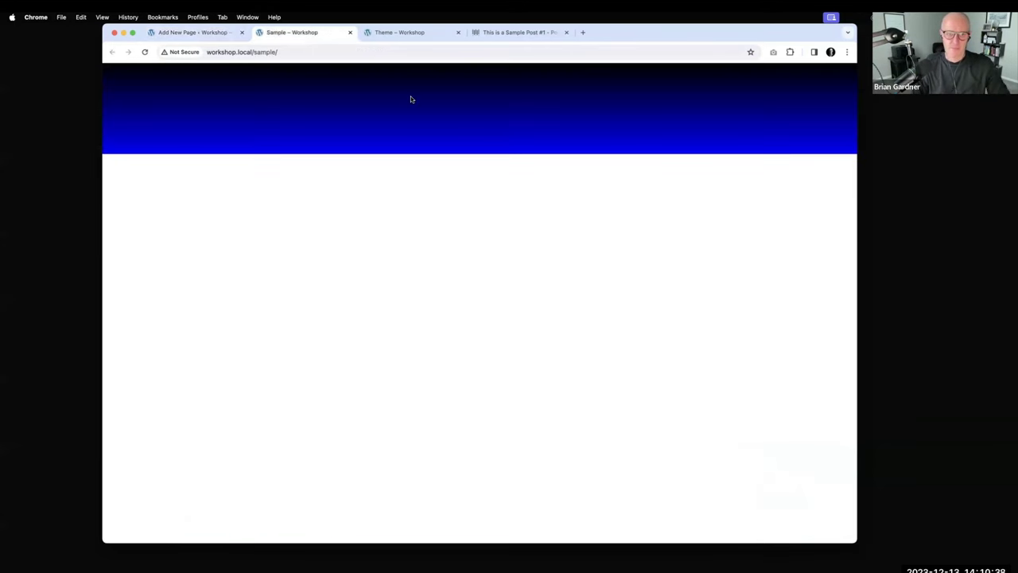
key(super+r)
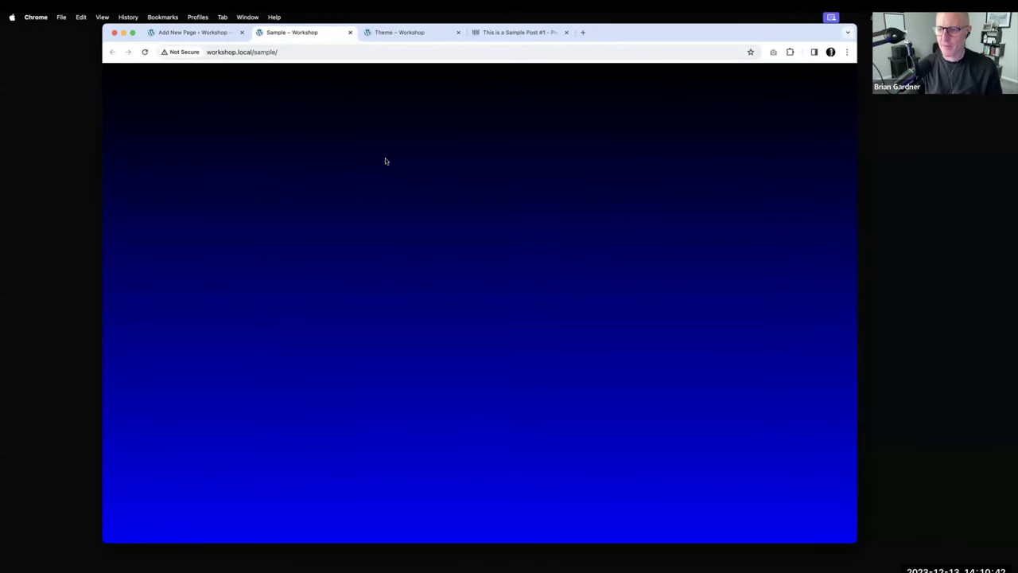
click(195, 32)
- Insert an Image block inside the Group and fill it with the white frost-logo.svg from the media library
click(532, 213)
text(si)
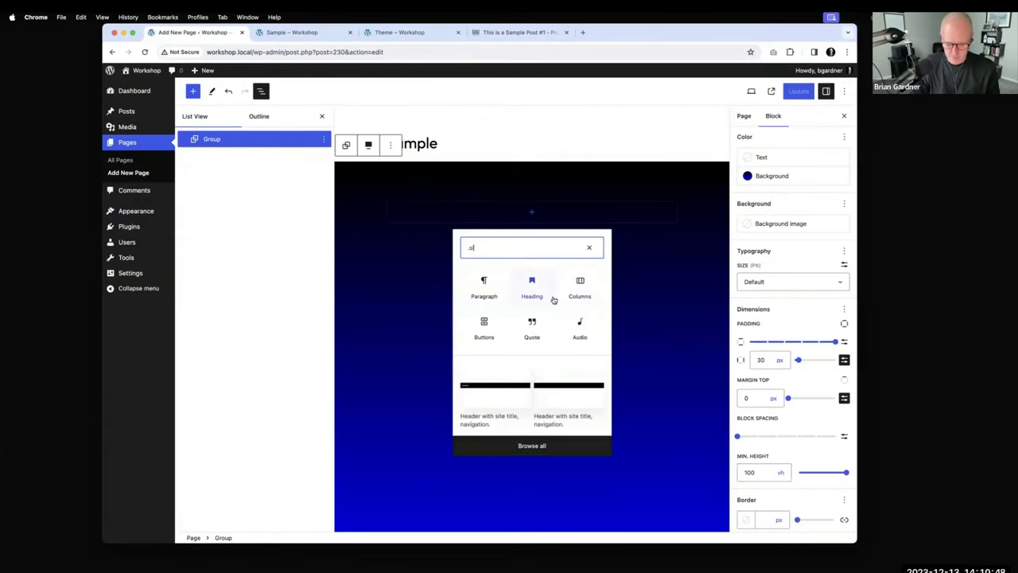
key(BackSpace)
key(BackSpace)
text(ima)
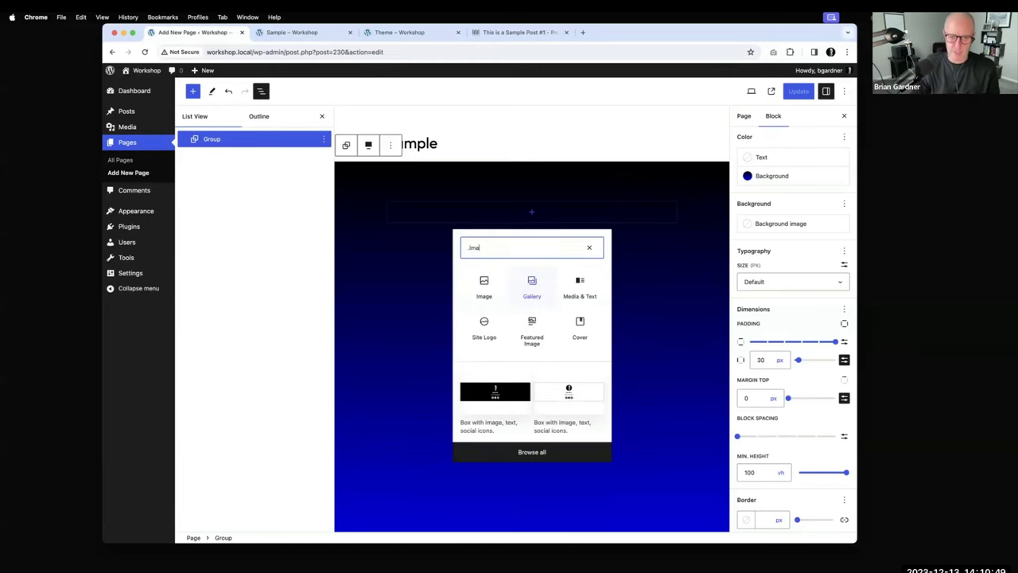
click(483, 288)
click(455, 260)
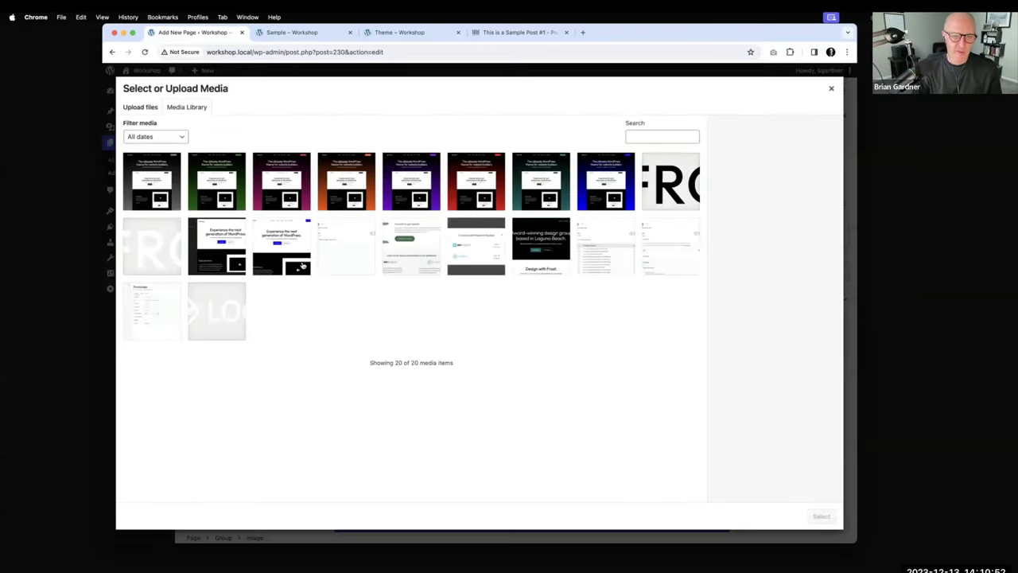
click(153, 253)
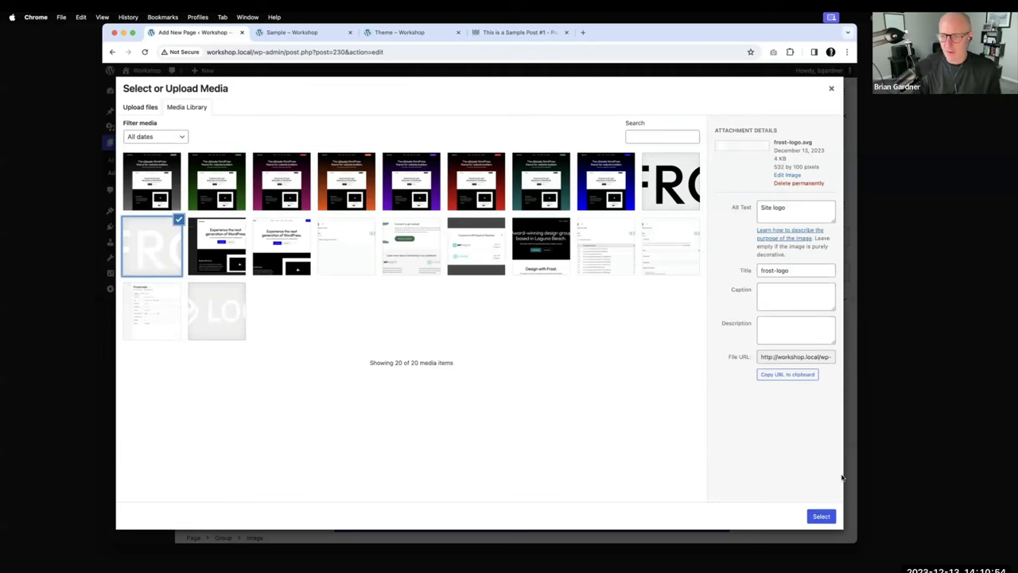
click(821, 516)
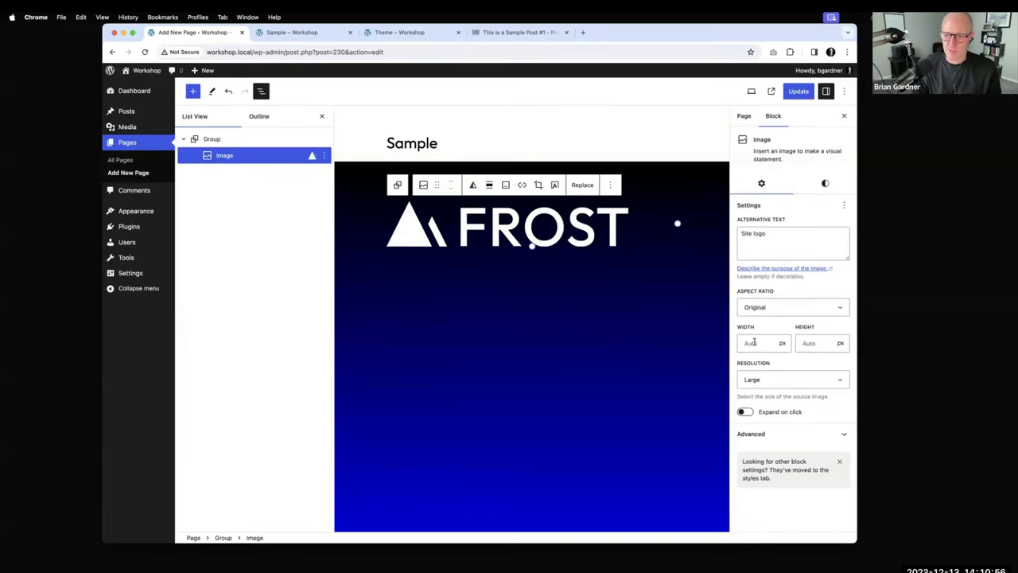
- Set the logo image's width to 133 px and align it to the center
click(751, 342)
text(133)
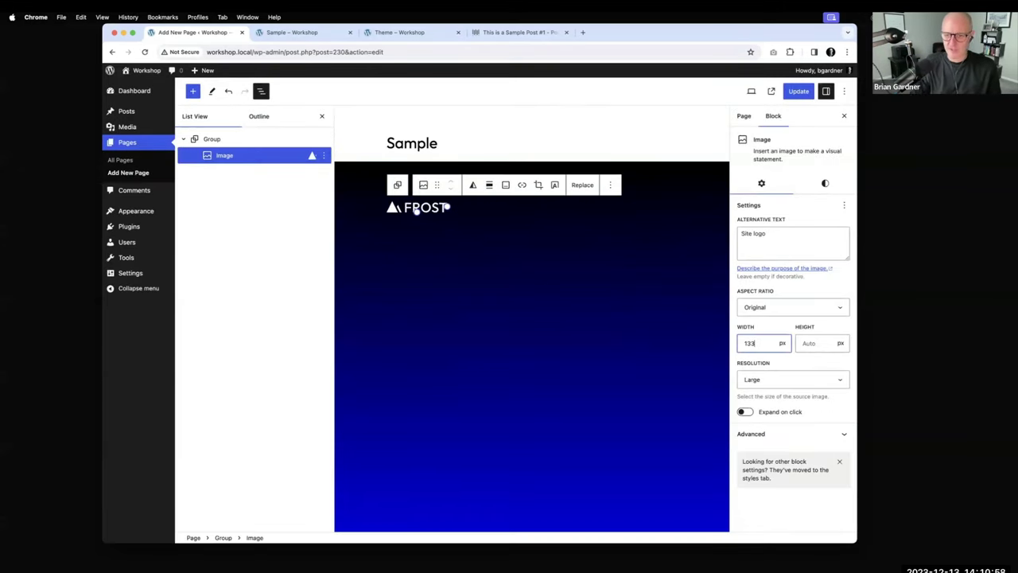
key(Tab)
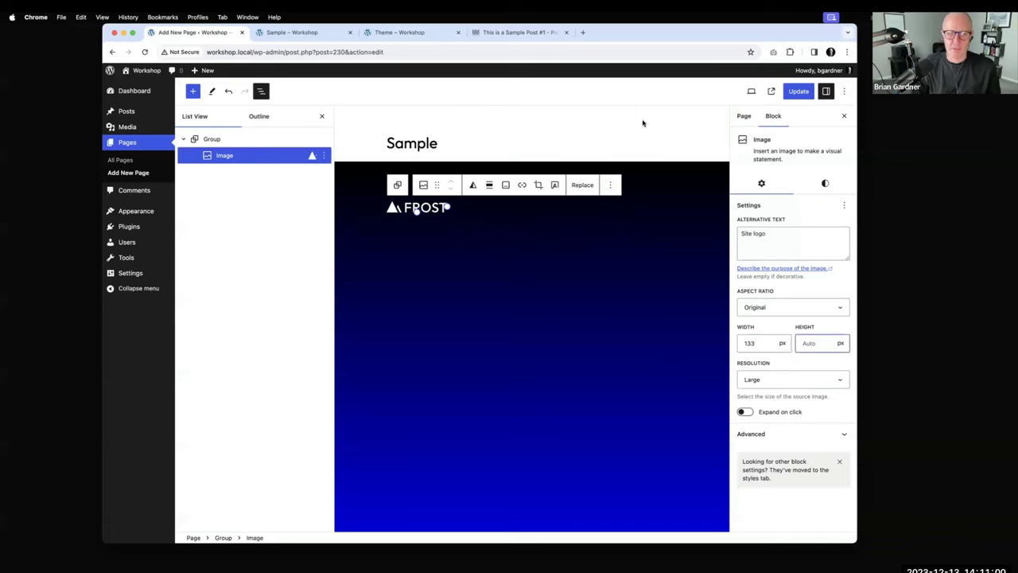
click(489, 184)
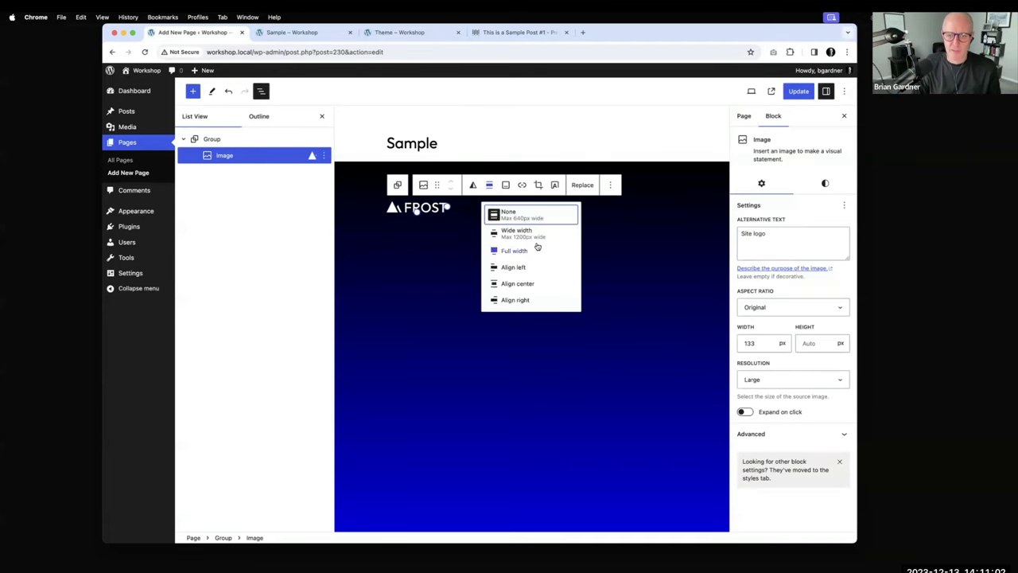
click(532, 285)
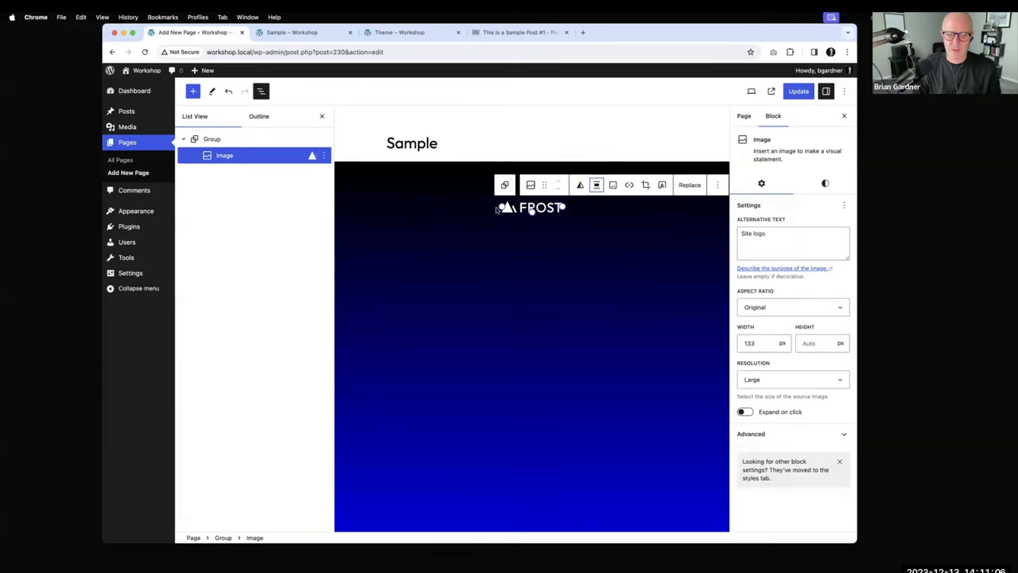
- Append a second Image block to the Group below the logo, using frost-screenshot.jpg from the media library
click(562, 237)
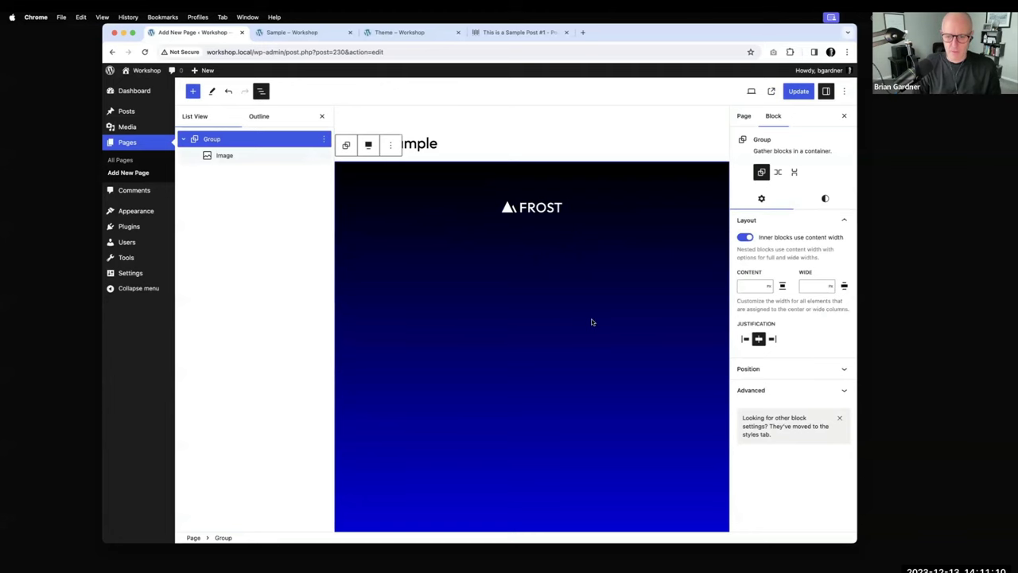
scroll(590, 315, down, 2)
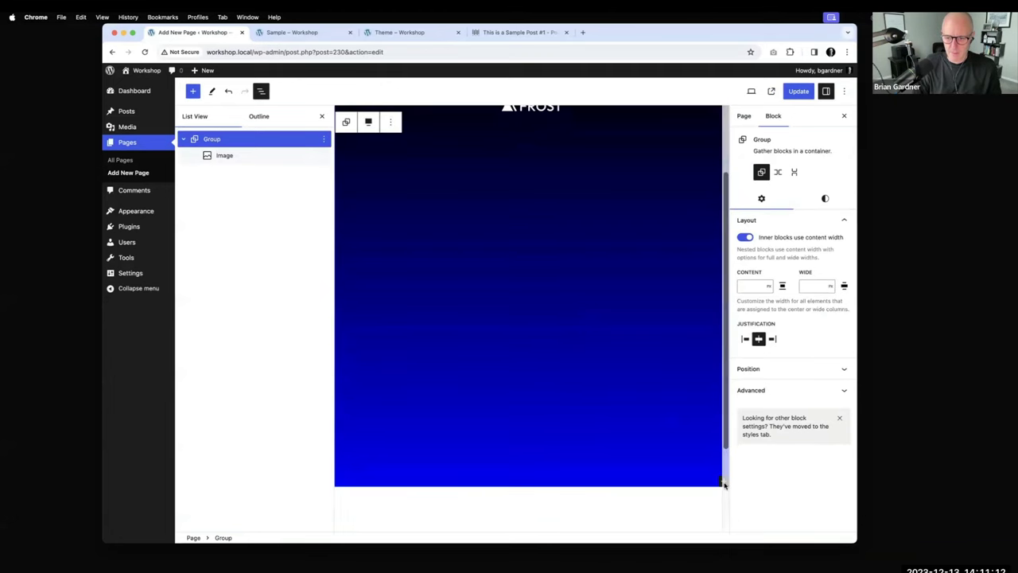
click(723, 484)
text(ima)
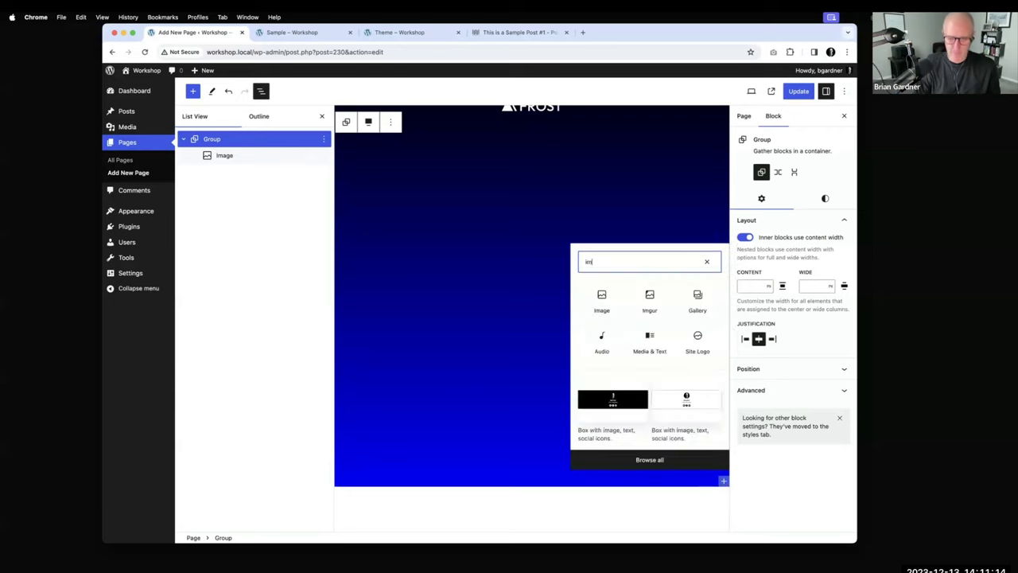
click(602, 293)
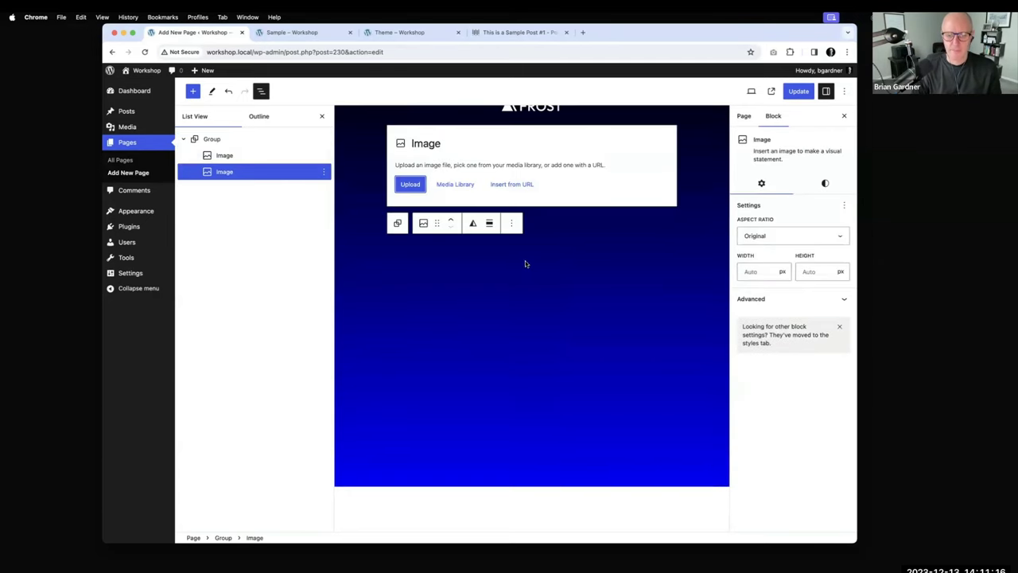
click(449, 182)
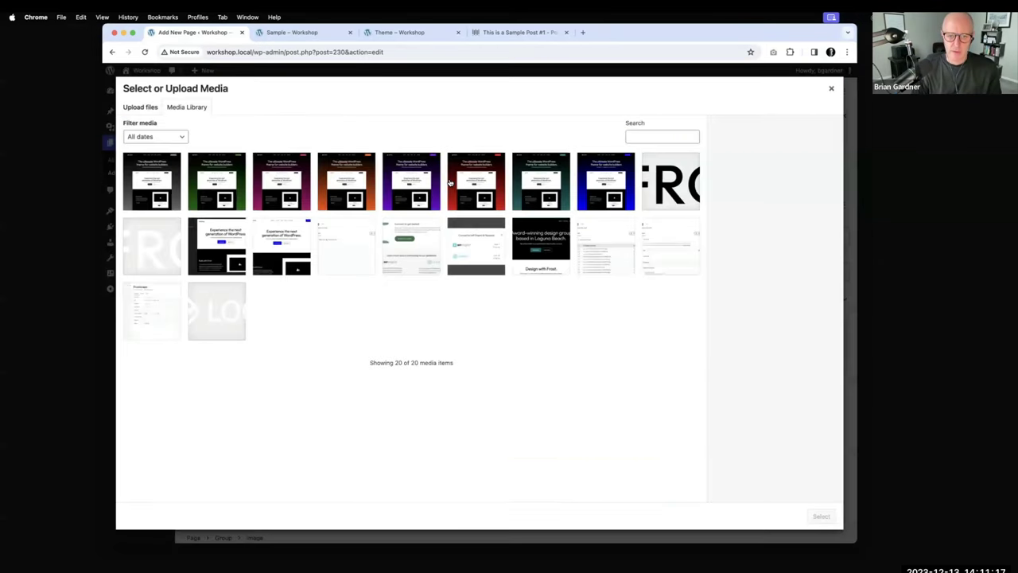
click(279, 248)
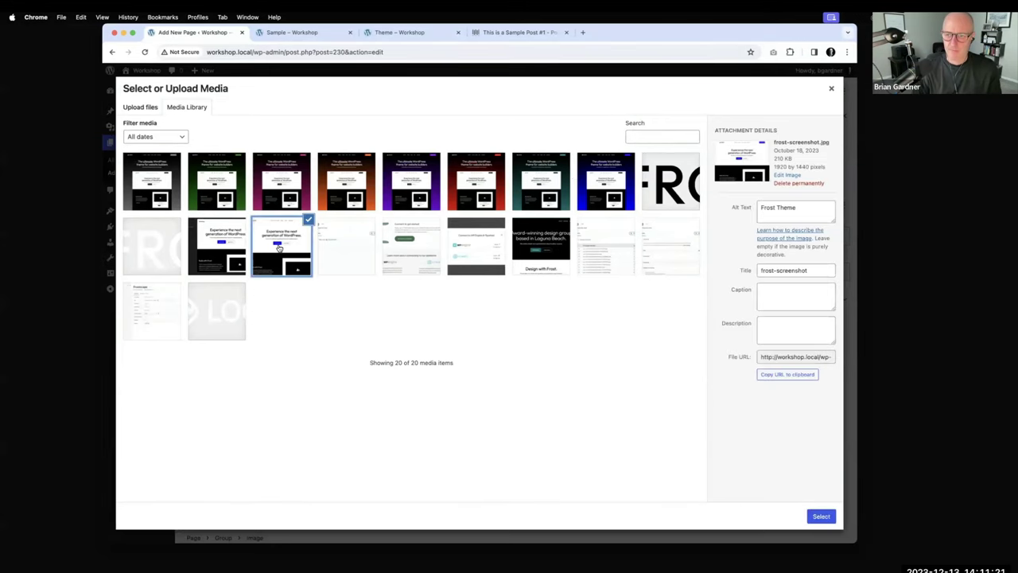
click(811, 517)
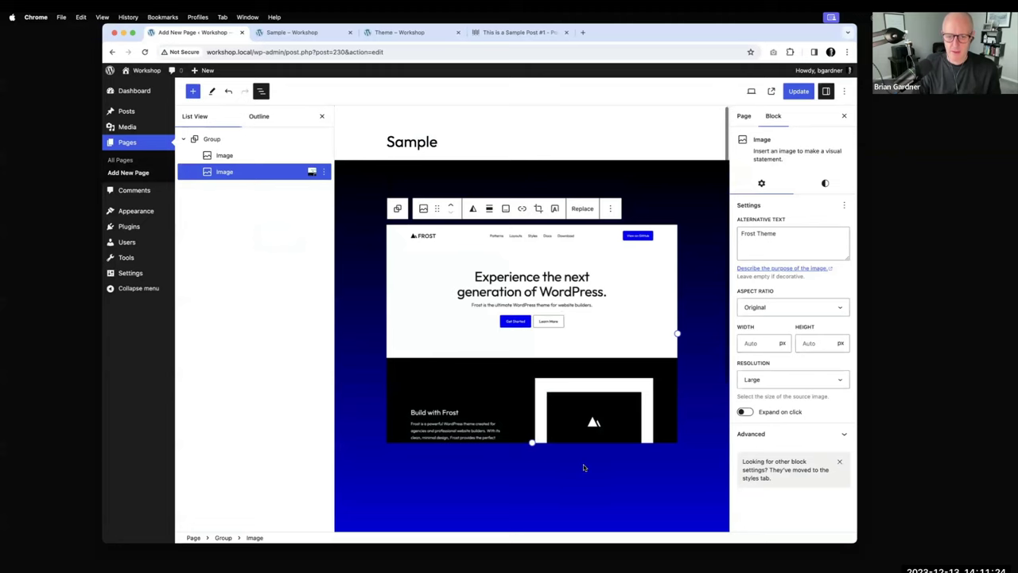
- Append a center-aligned heading to the Group reading "Welcome to my Presentation About Building a Slideshow with WordPress Blocks"
click(657, 462)
scroll(658, 464, down, 2)
click(723, 452)
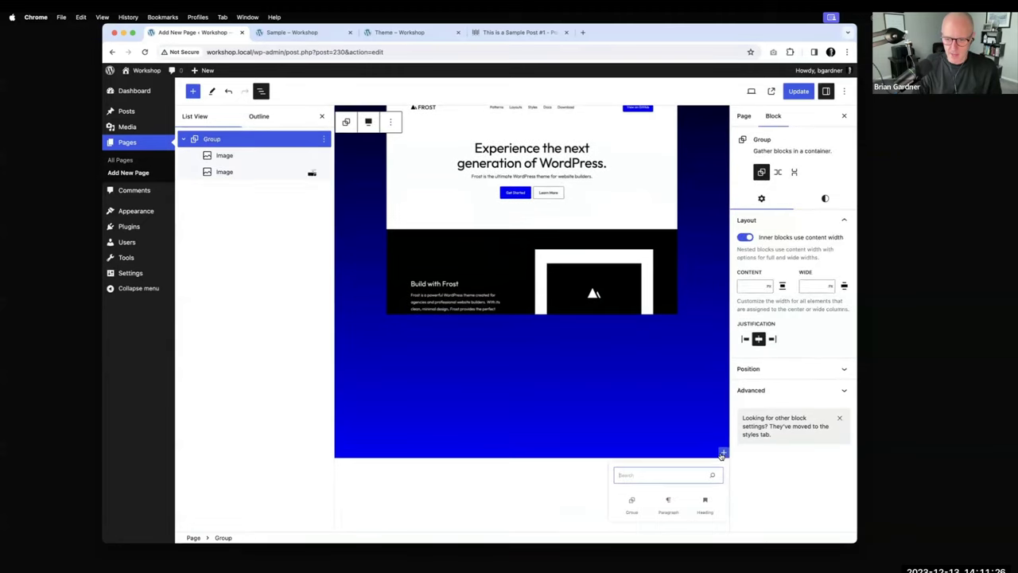
text(he)
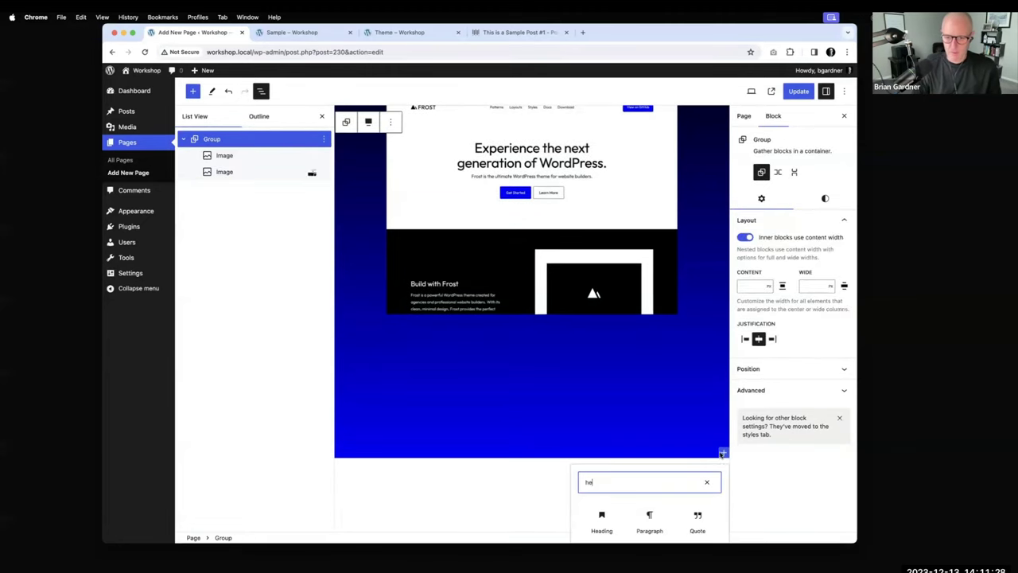
click(601, 521)
text(Welcome to my Presentation About Building a)
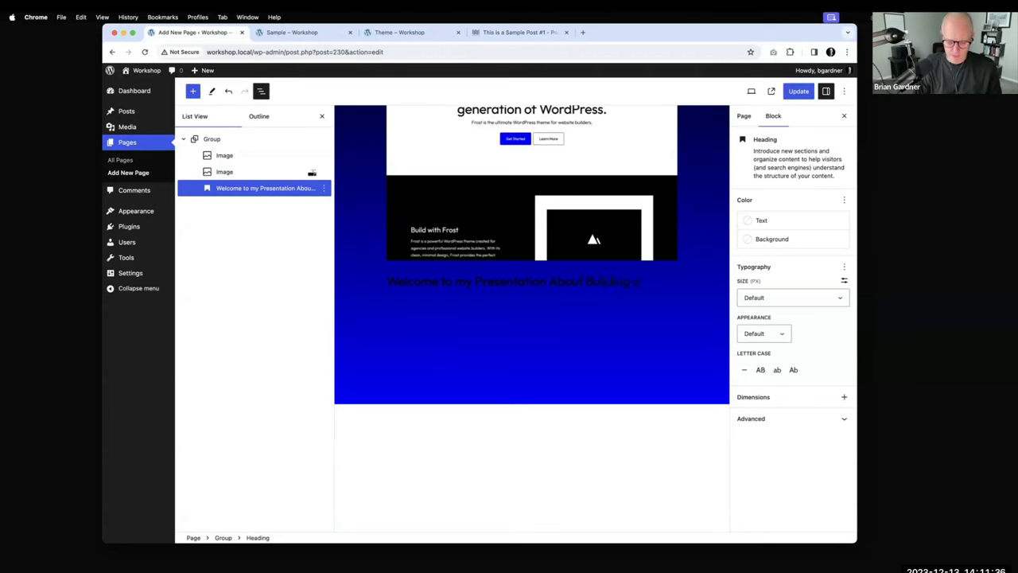
text(how with WordPress Blocks)
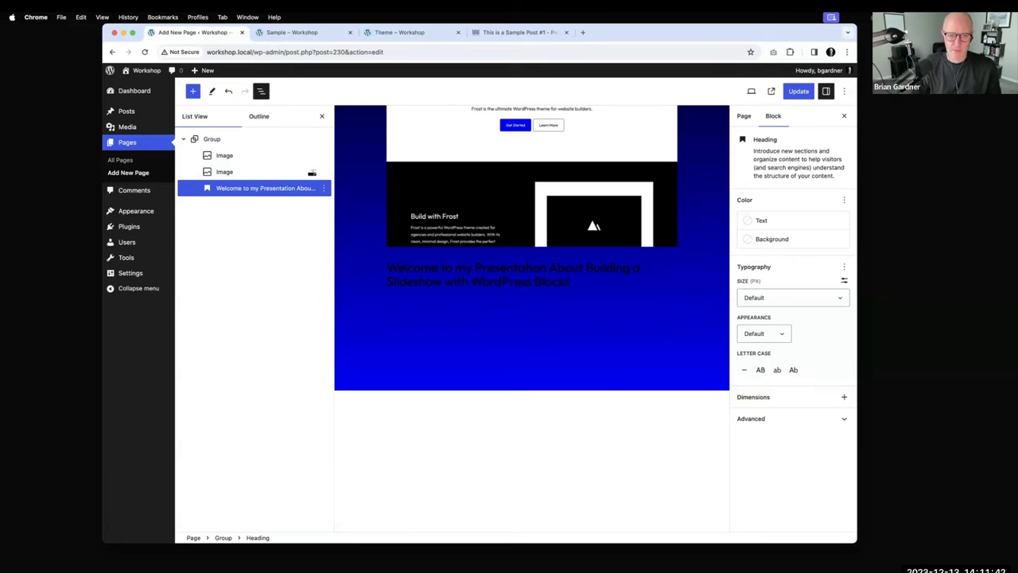
click(505, 244)
click(531, 288)
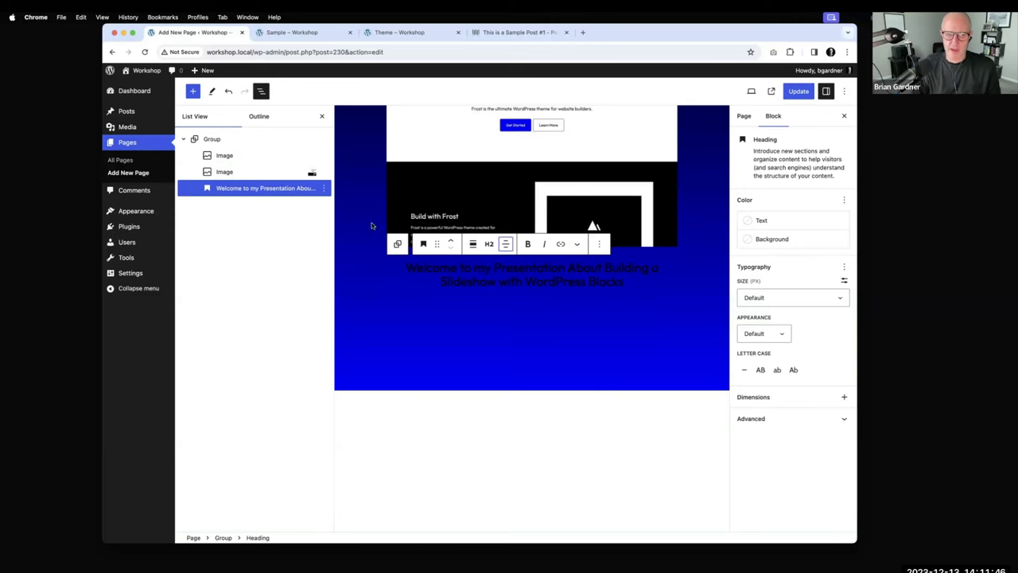
- Set the Group block's text color to the theme color Base (#FFFFFF)
click(211, 140)
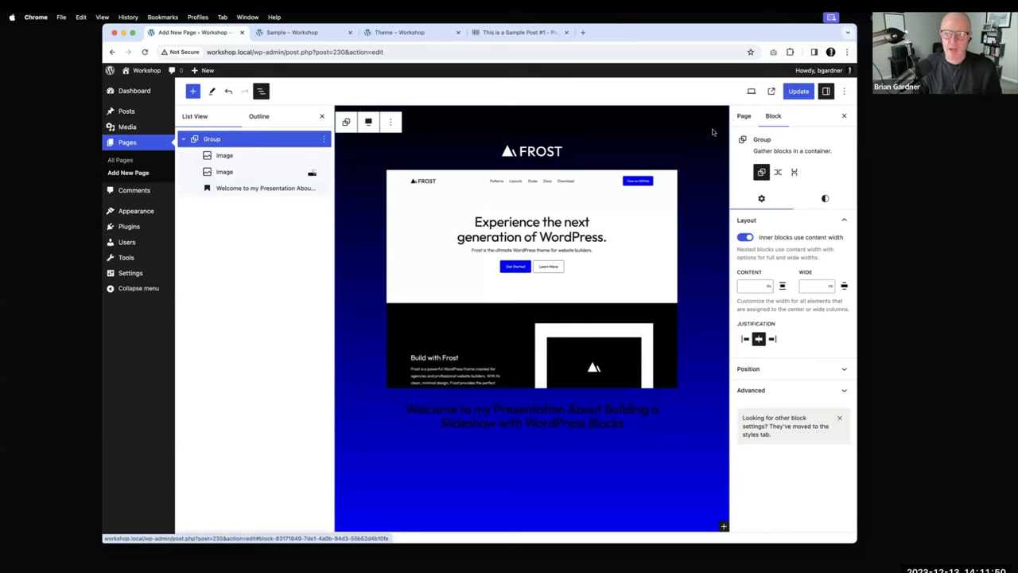
click(825, 198)
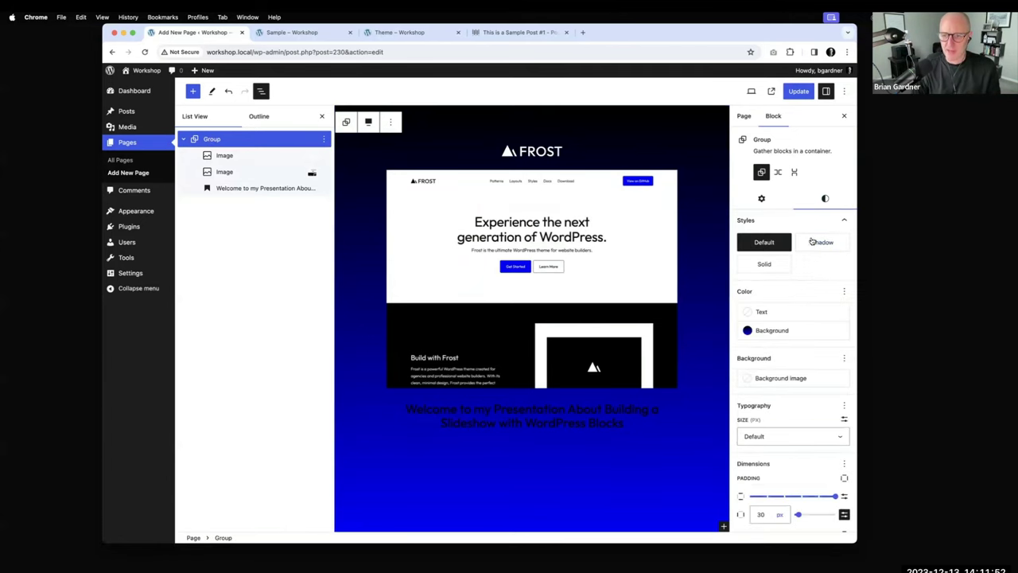
click(765, 313)
click(616, 394)
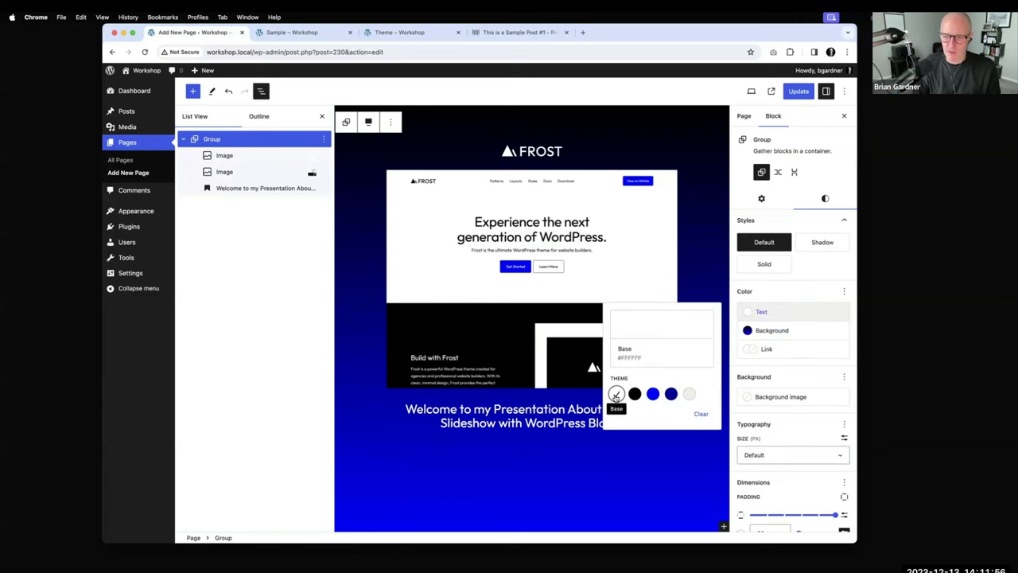
- Move the heading above the screenshot image and set its font size to 48px
click(553, 419)
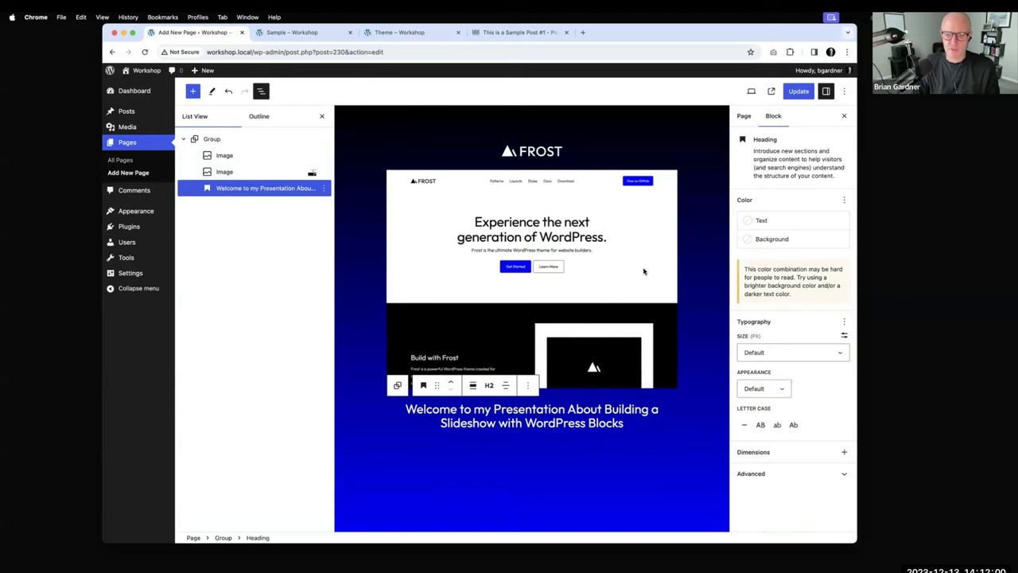
click(450, 382)
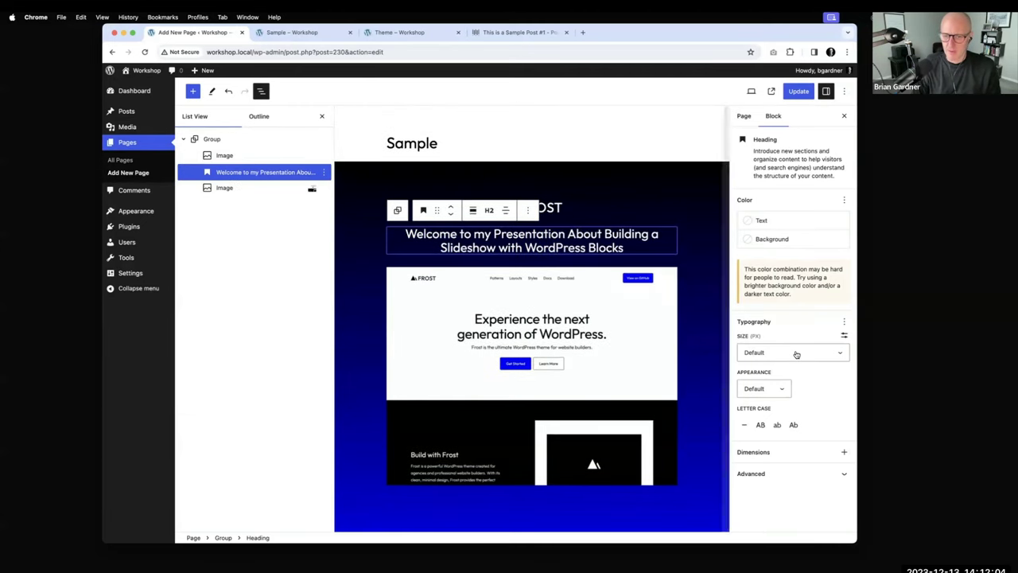
click(797, 354)
scroll(774, 421, down, 3)
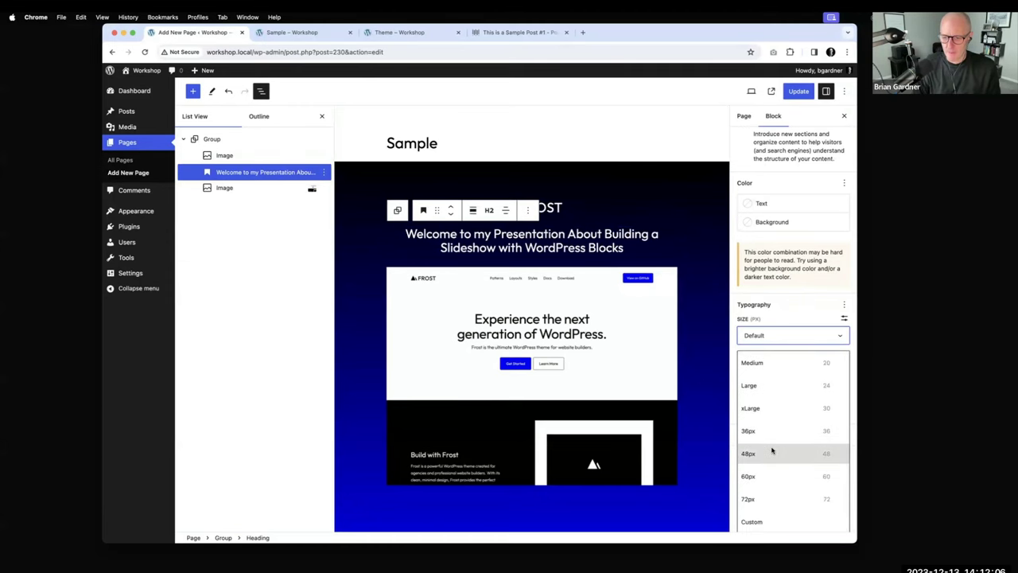
click(774, 450)
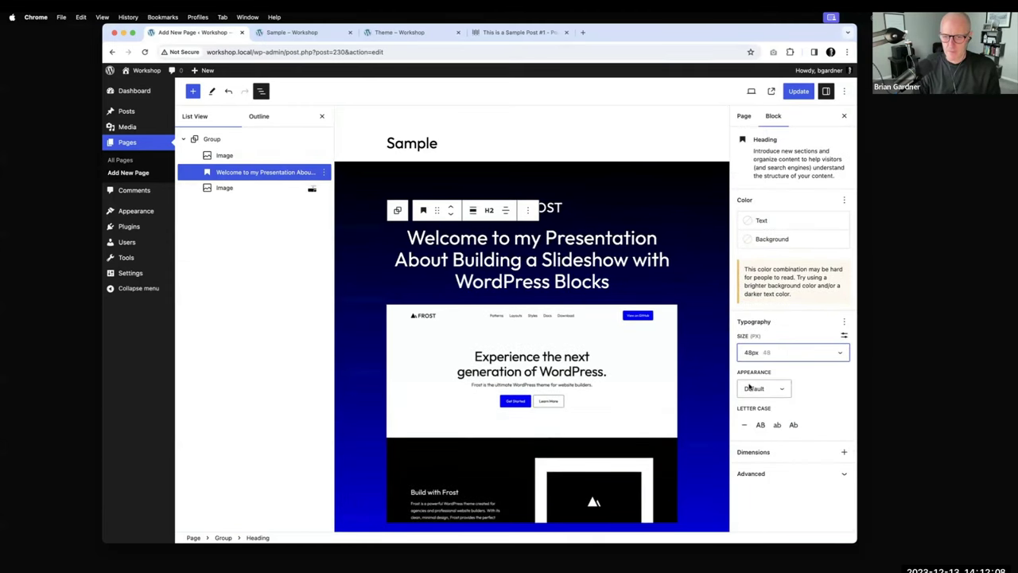
- Set the Group's content and wide widths to 800 px, update the page and check it on the live site
click(210, 140)
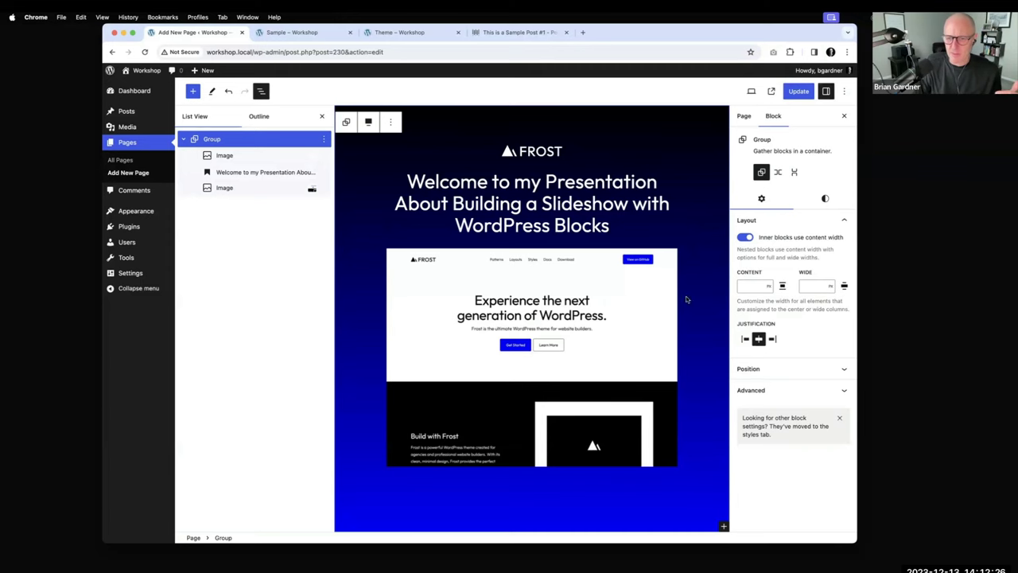
click(805, 288)
text(800)
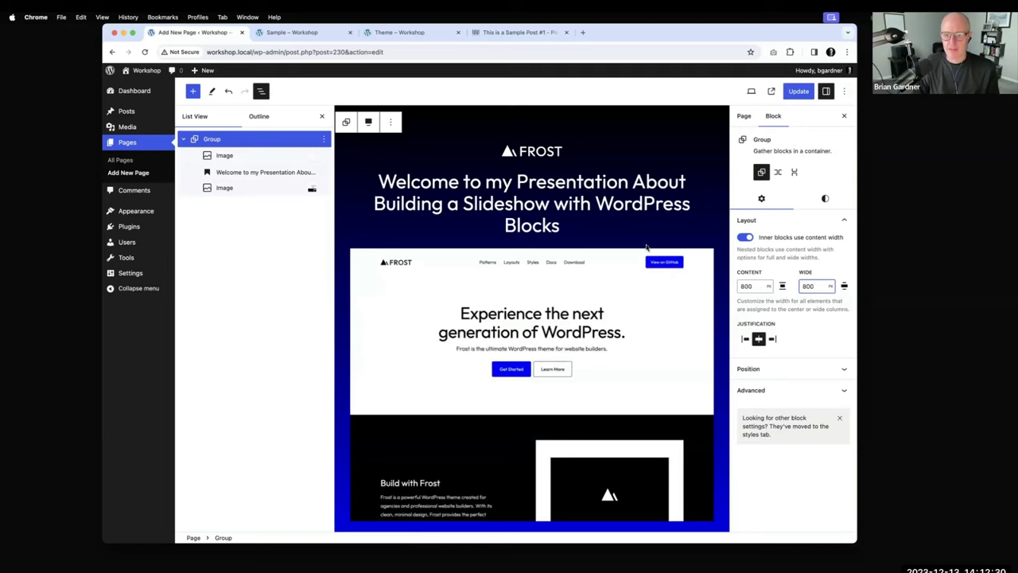
click(792, 93)
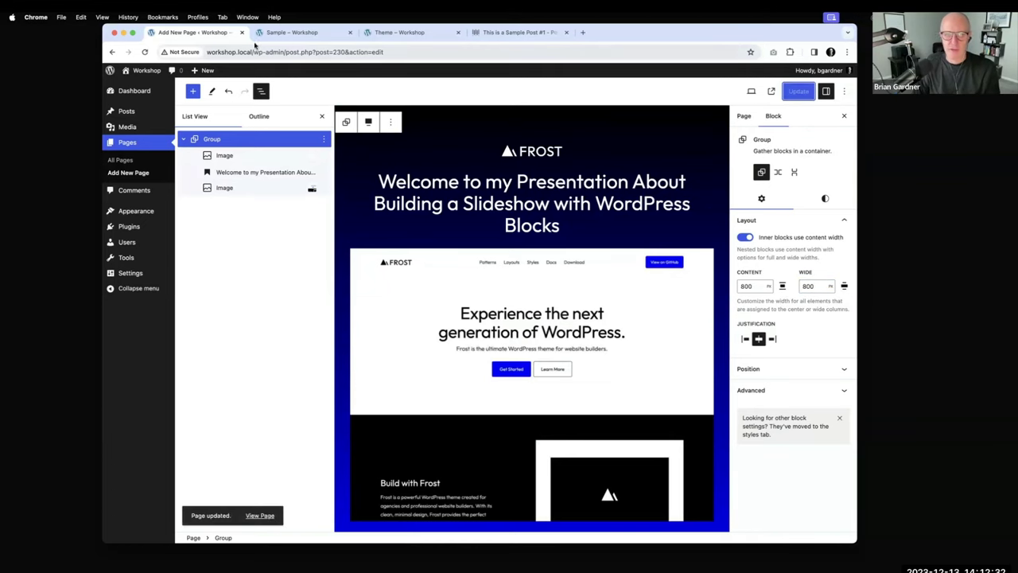
click(300, 36)
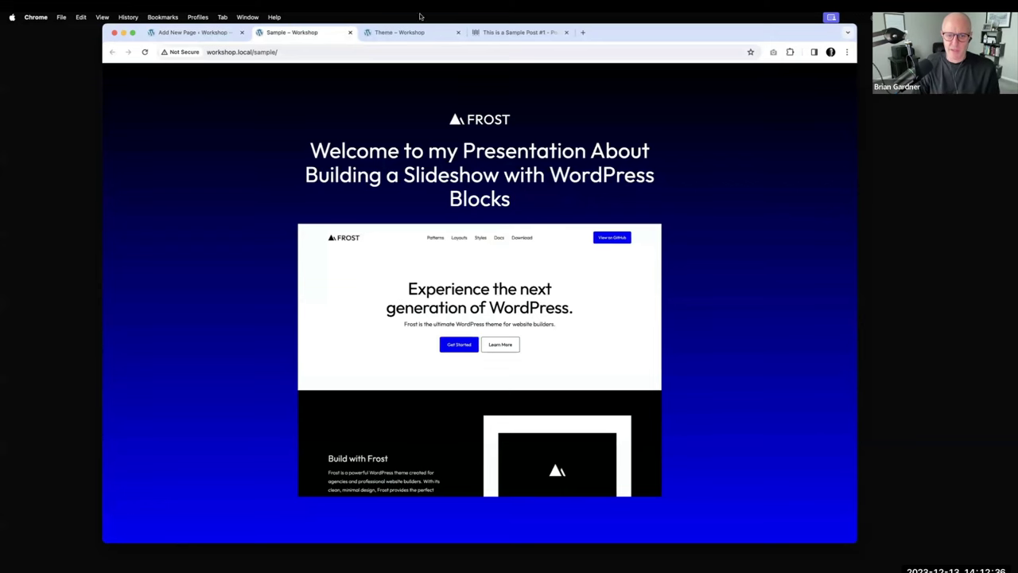
click(192, 32)
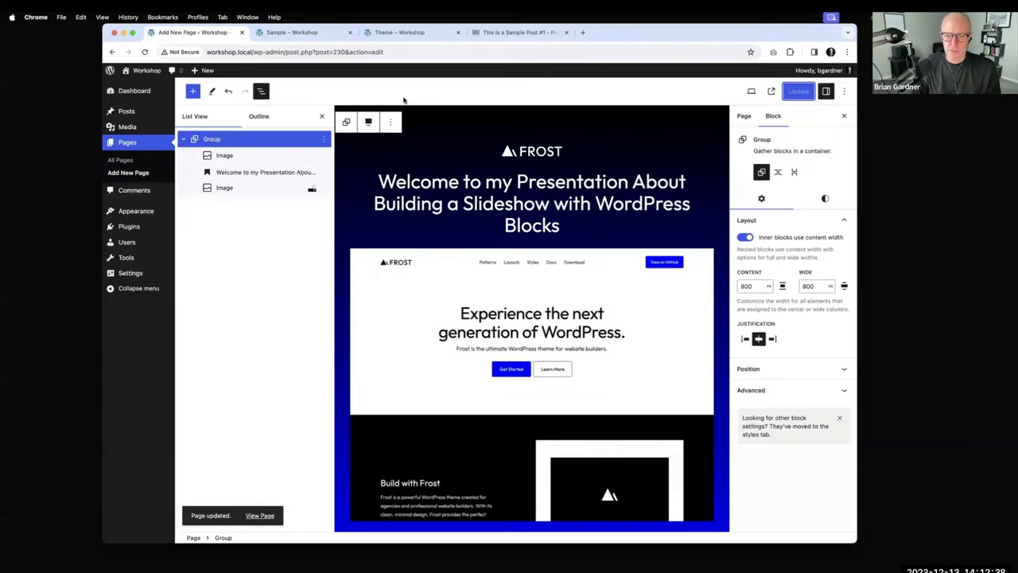
- Set the Group's content and wide widths to 960 px, update the page and reload the live Sample page
double_click(808, 286)
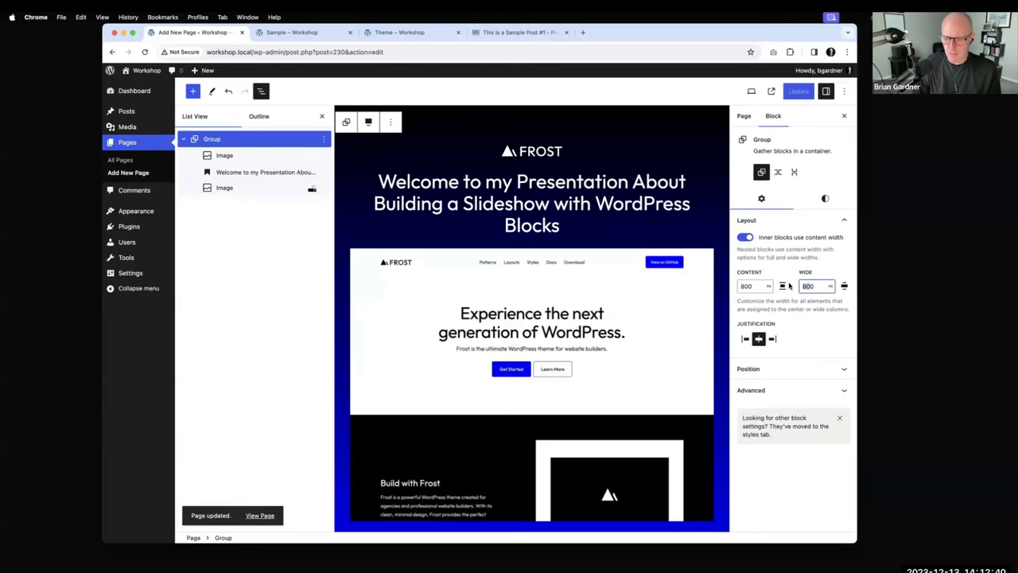
text(8)
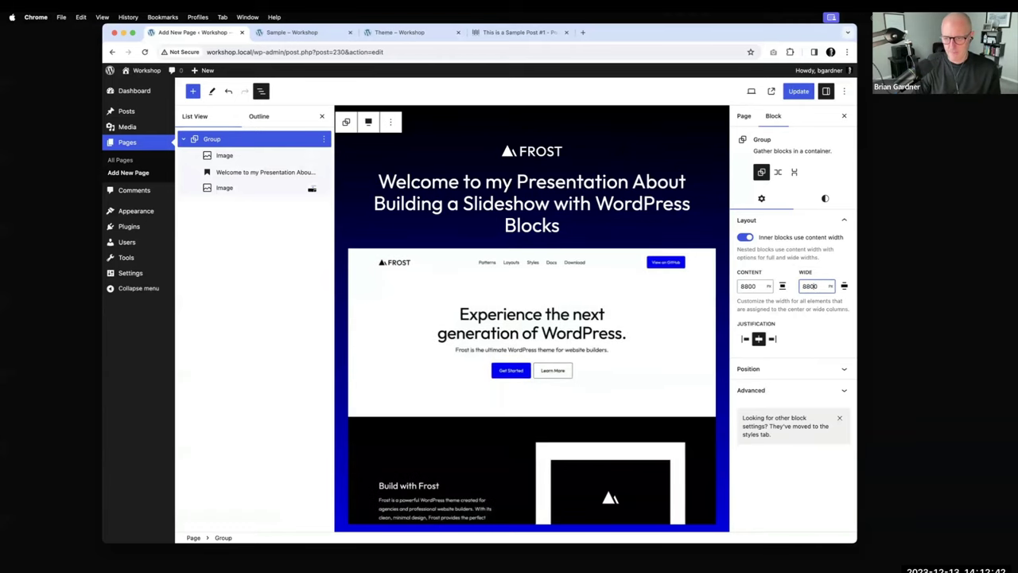
key(BackSpace)
key(BackSpace)
key(BackSpace)
text(960)
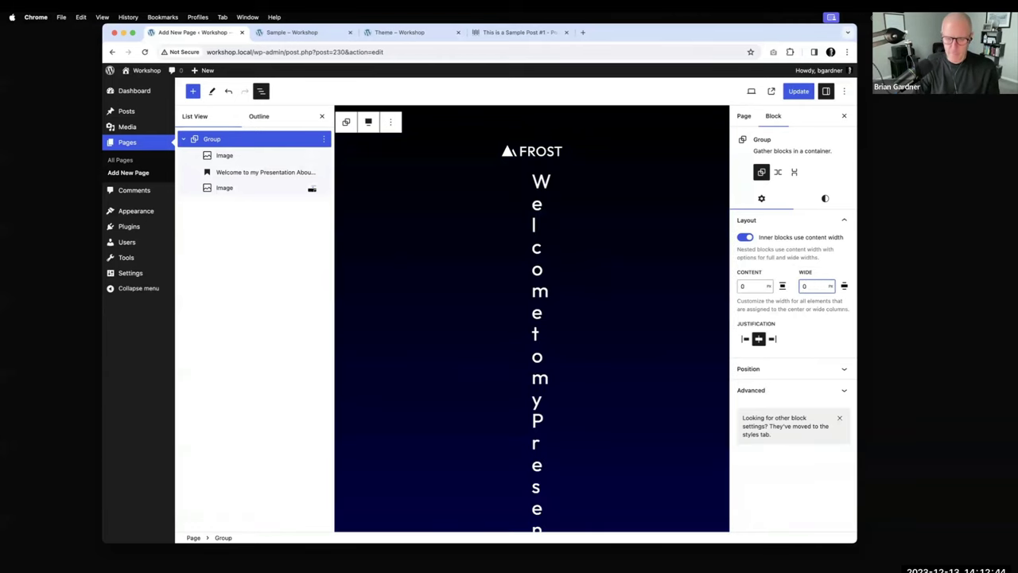
click(799, 91)
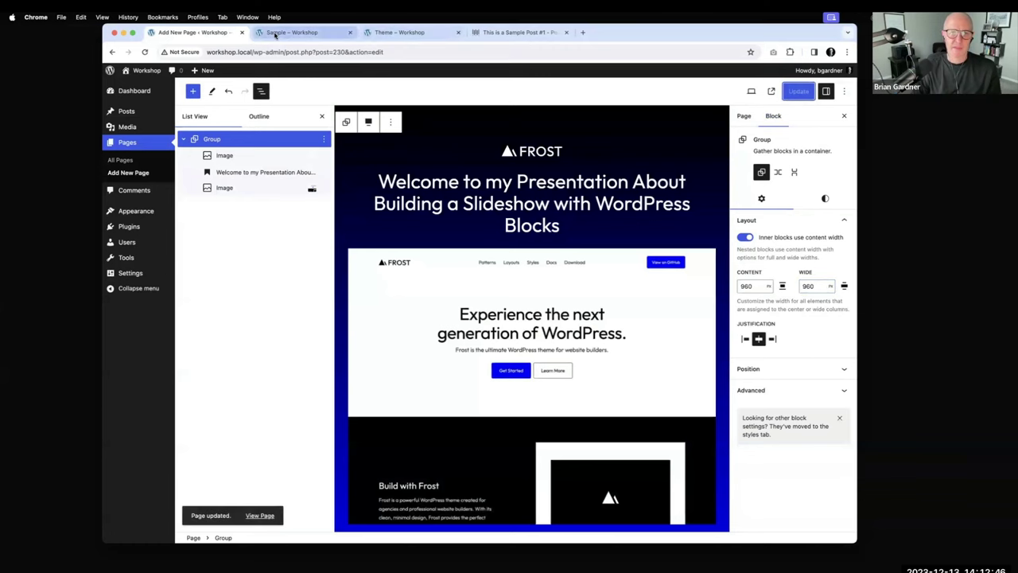
click(294, 34)
key(super+r)
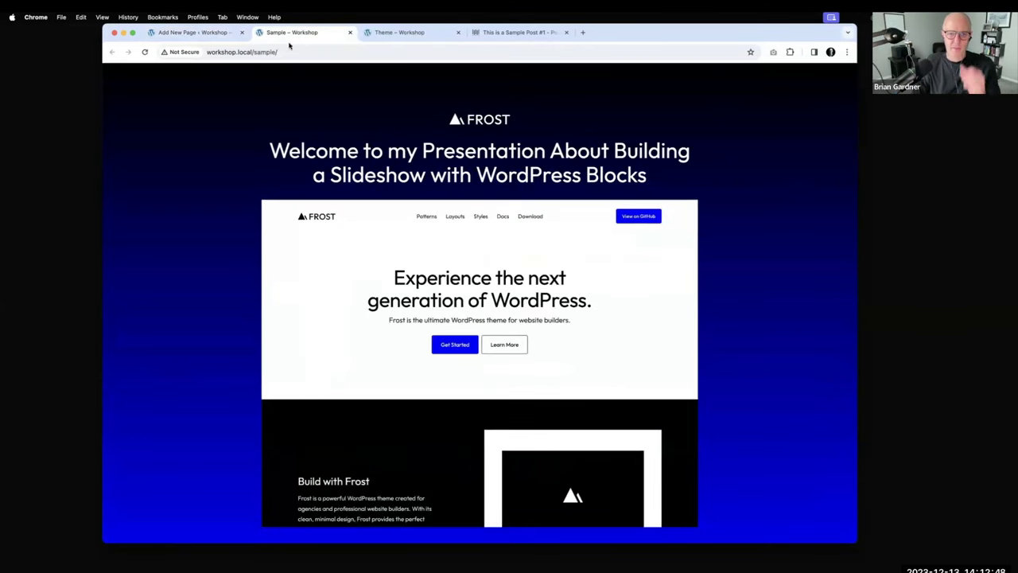
- Set the screenshot image's resolution to Full Size and its width to 600 px
click(211, 34)
click(490, 336)
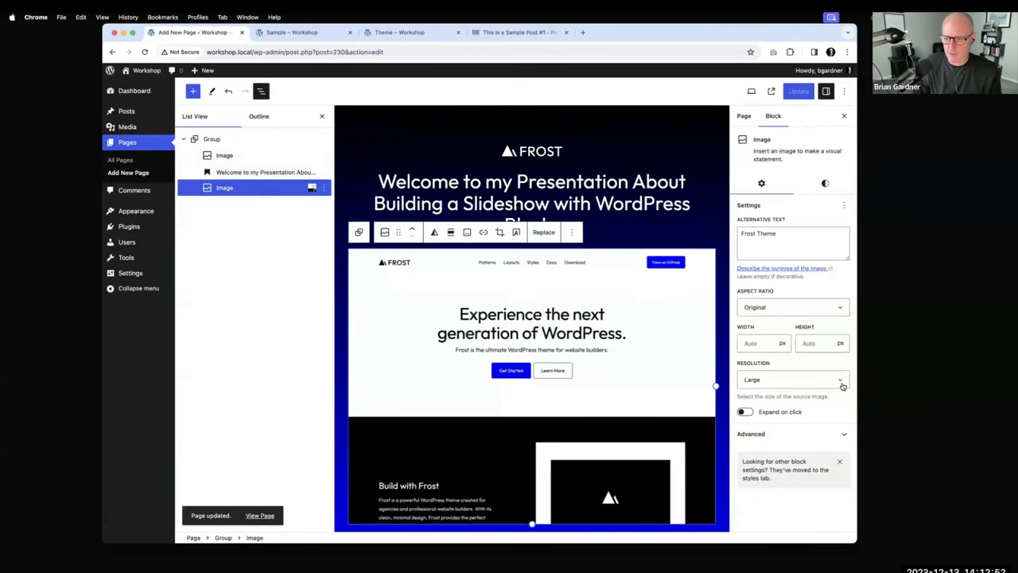
click(841, 382)
click(816, 390)
click(755, 342)
text(6)
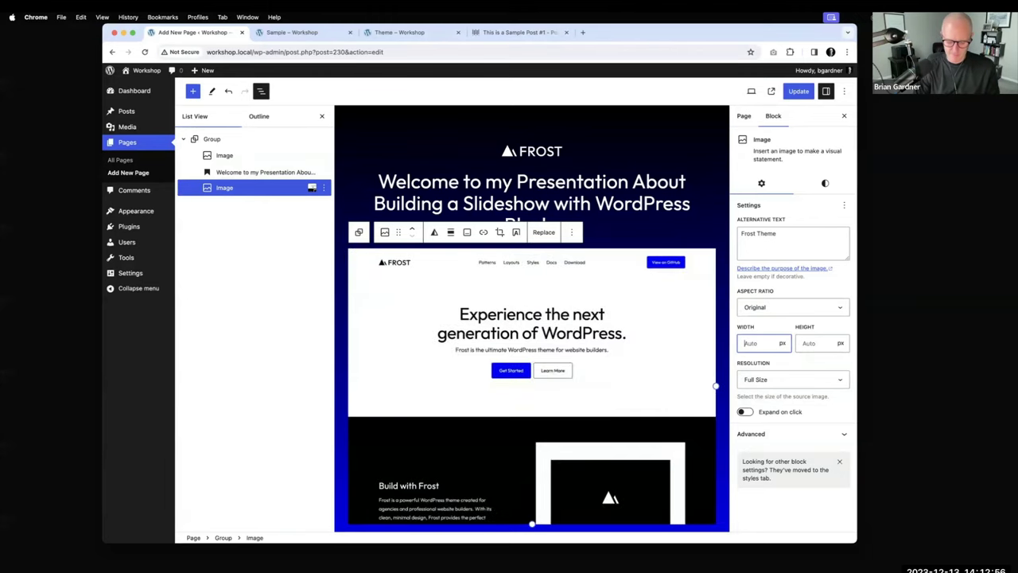
text(00)
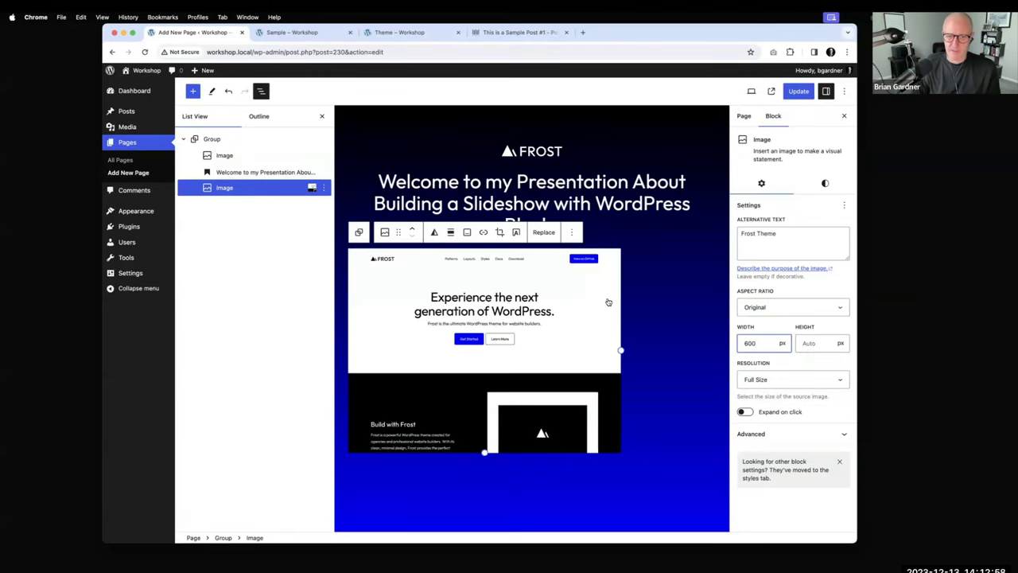
- Align the screenshot image to the center, update the page and view the live Sample page
click(450, 233)
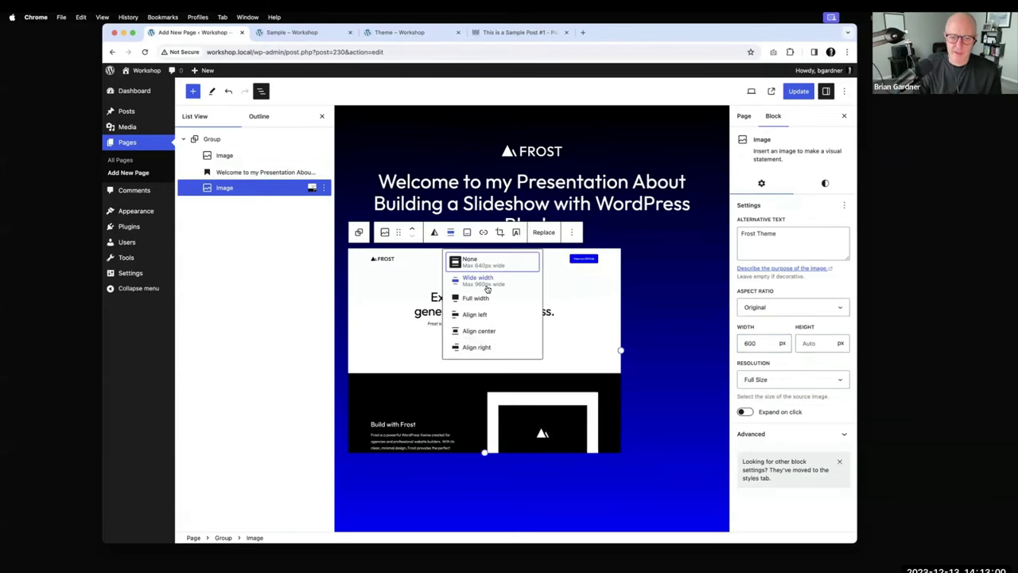
click(488, 333)
click(799, 91)
click(324, 33)
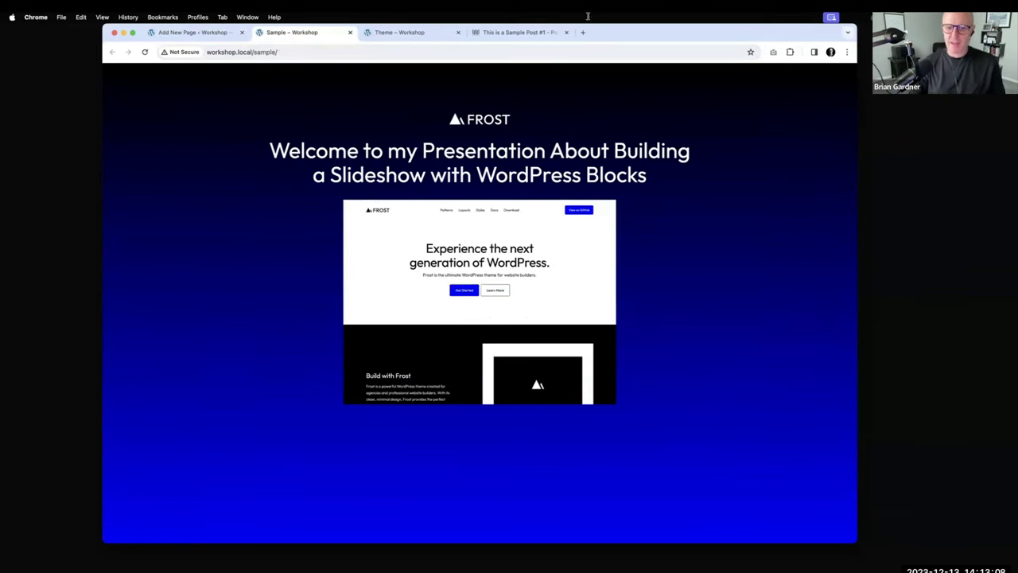
- Add a margin setting to the heading and set its bottom margin to Medium
click(203, 34)
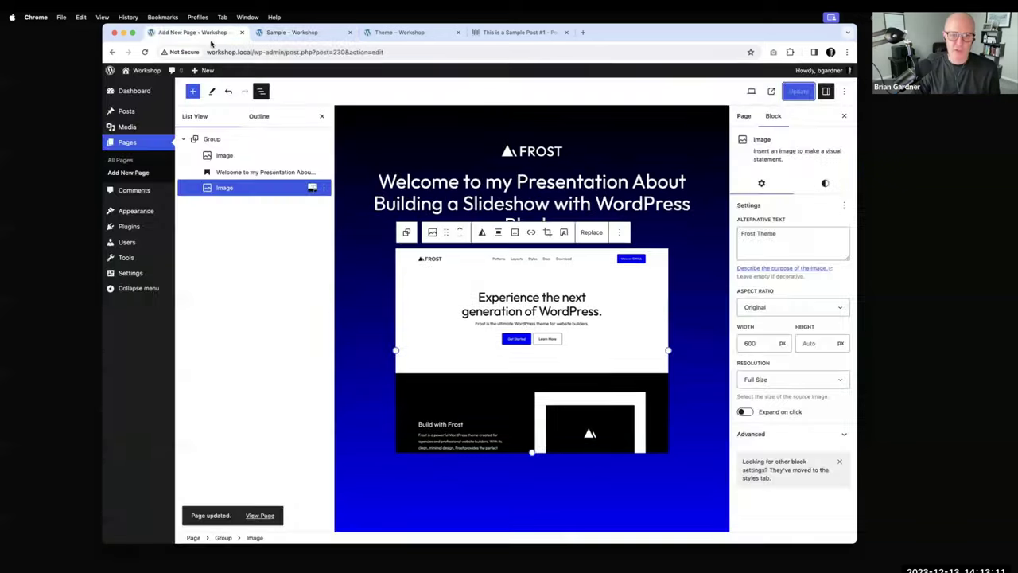
click(234, 172)
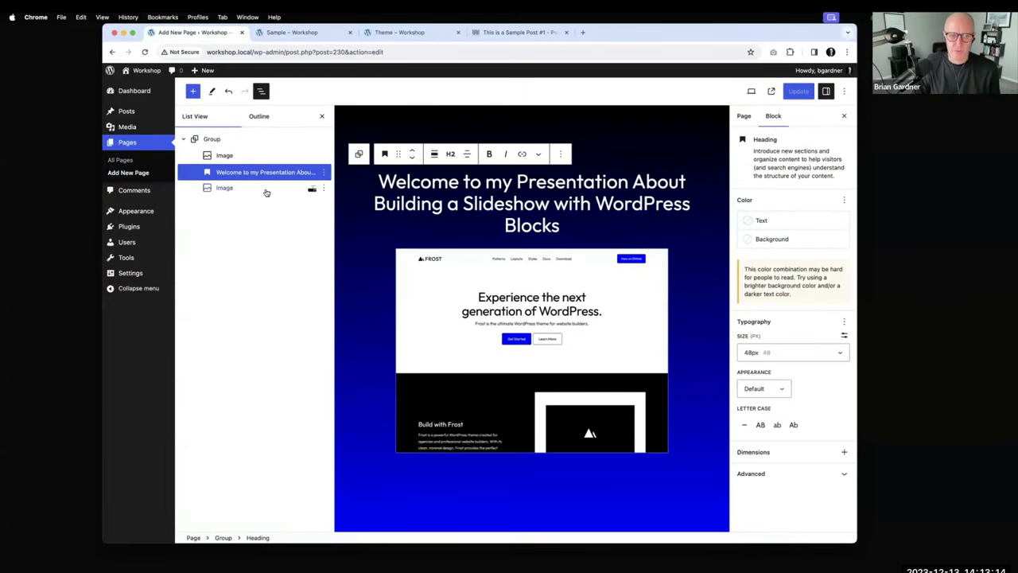
click(843, 453)
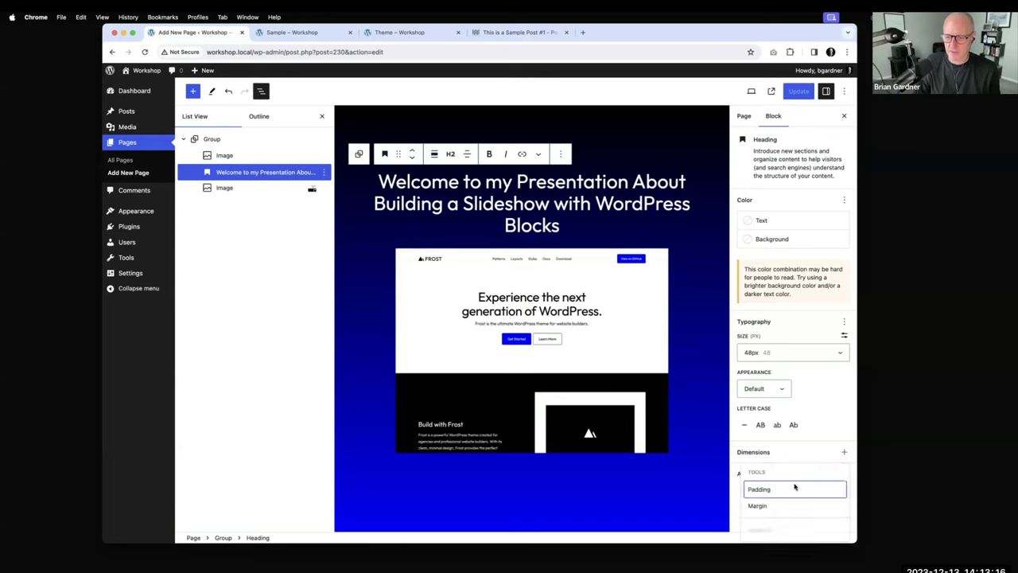
click(773, 504)
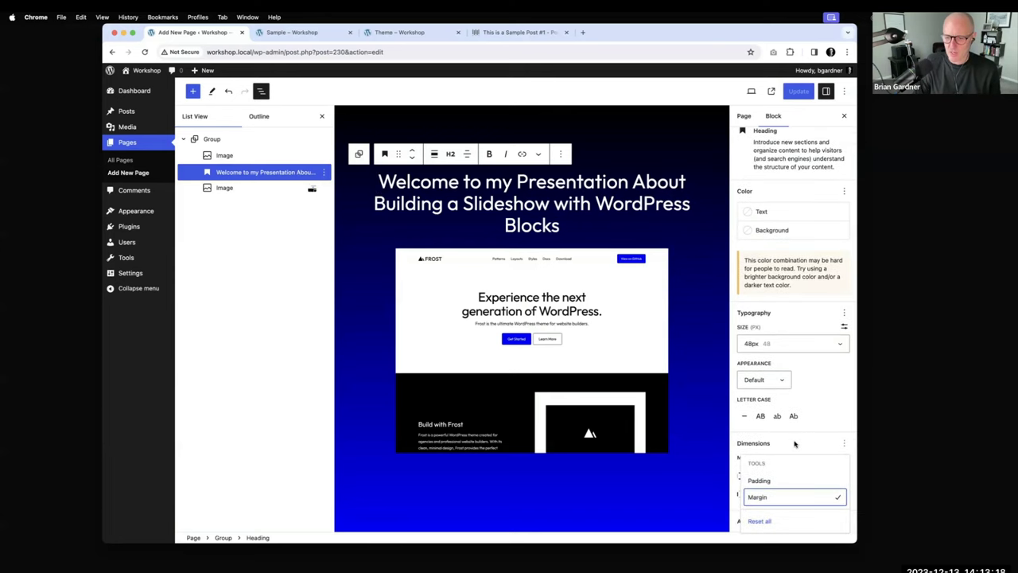
click(795, 443)
click(845, 459)
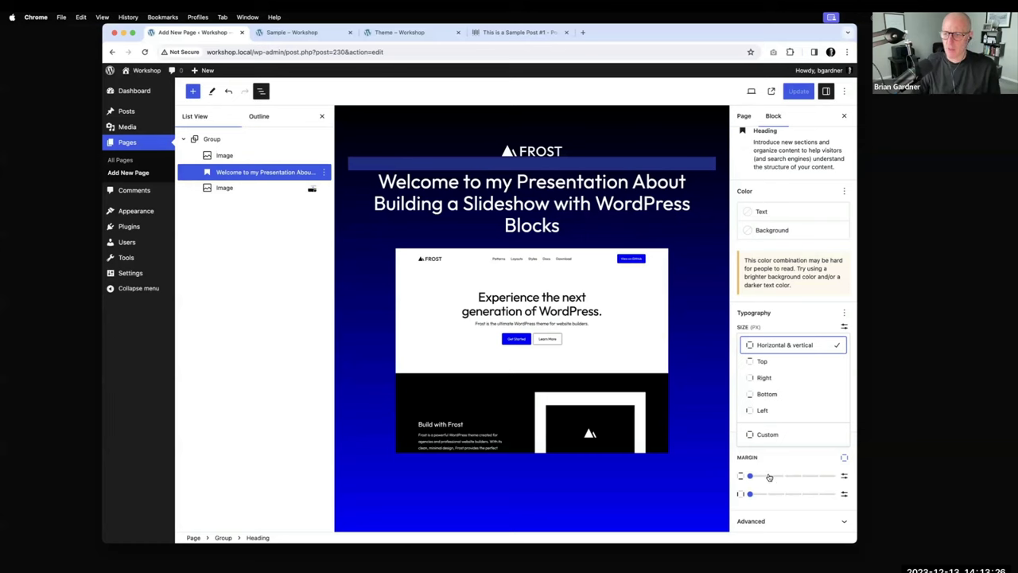
click(845, 460)
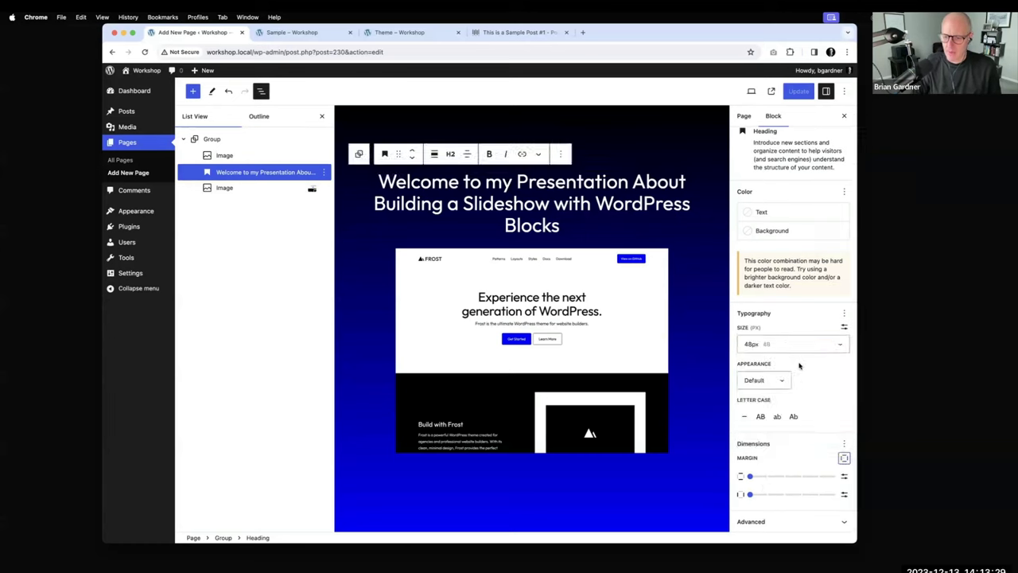
click(845, 460)
click(765, 395)
drag(738, 485, 815, 486)
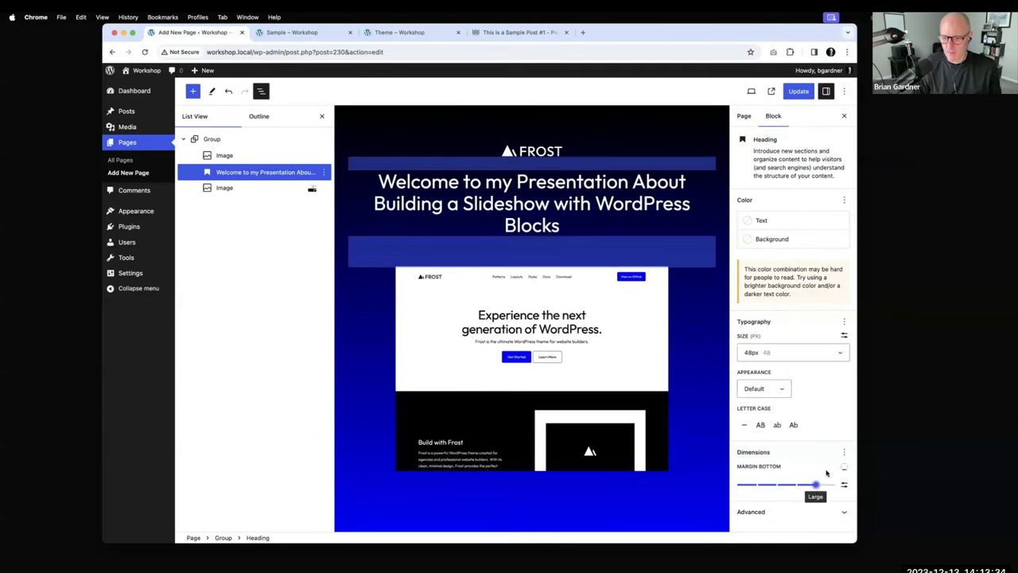
click(844, 467)
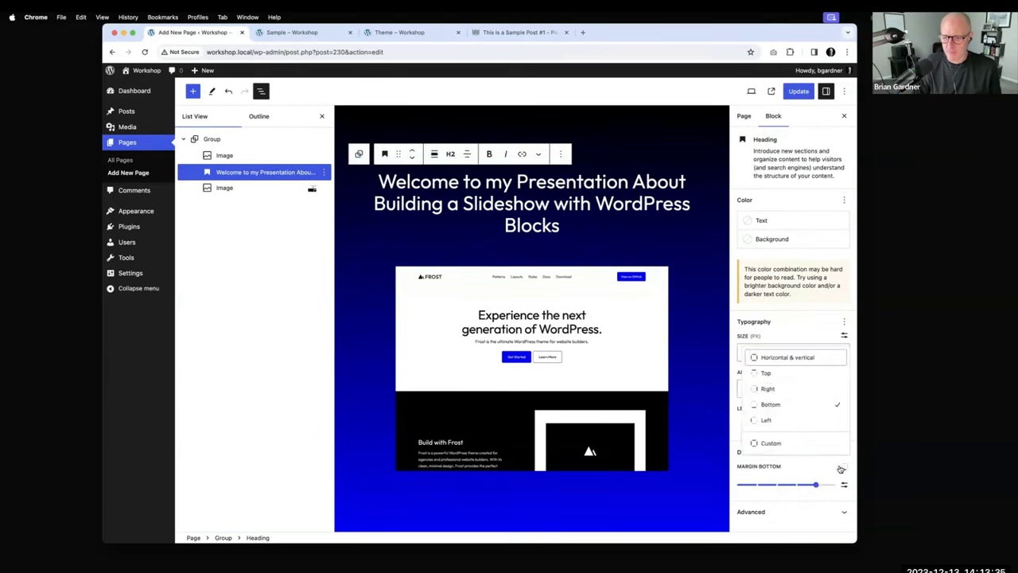
click(761, 403)
drag(816, 483, 795, 483)
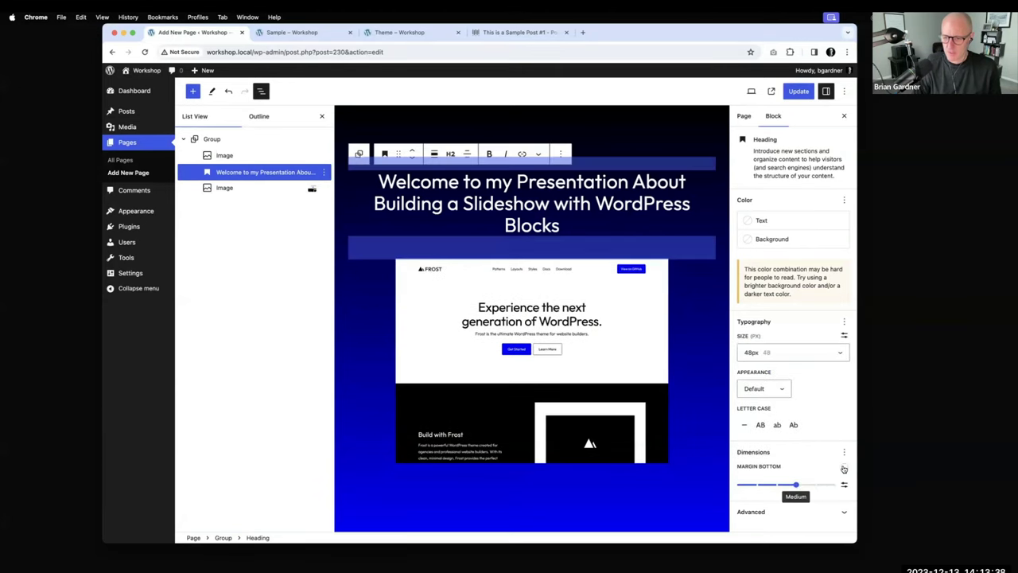
- Set the heading's top margin to Medium, update the page and view the live Sample page
click(844, 467)
click(769, 374)
drag(738, 486, 795, 484)
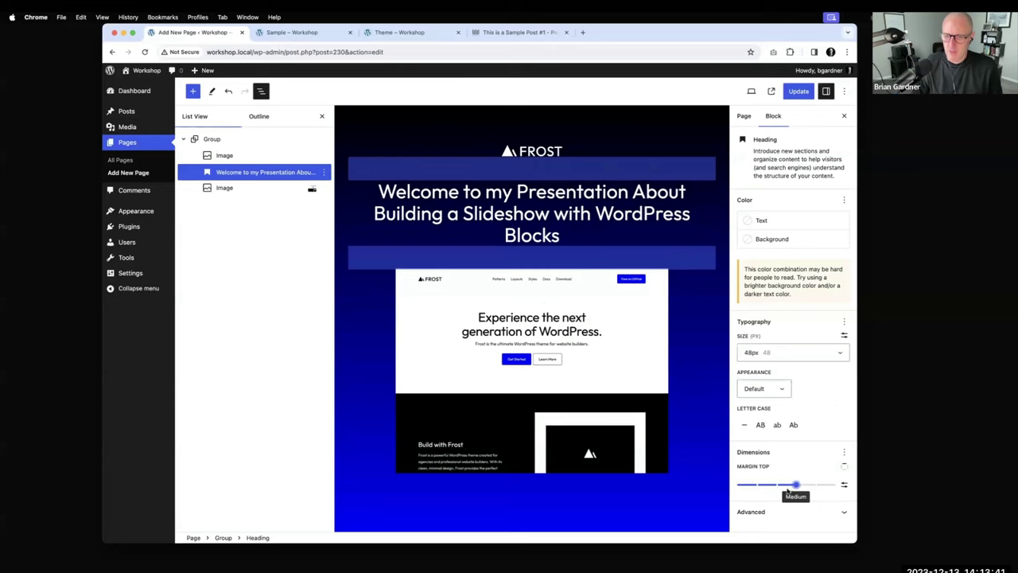
click(796, 91)
click(308, 33)
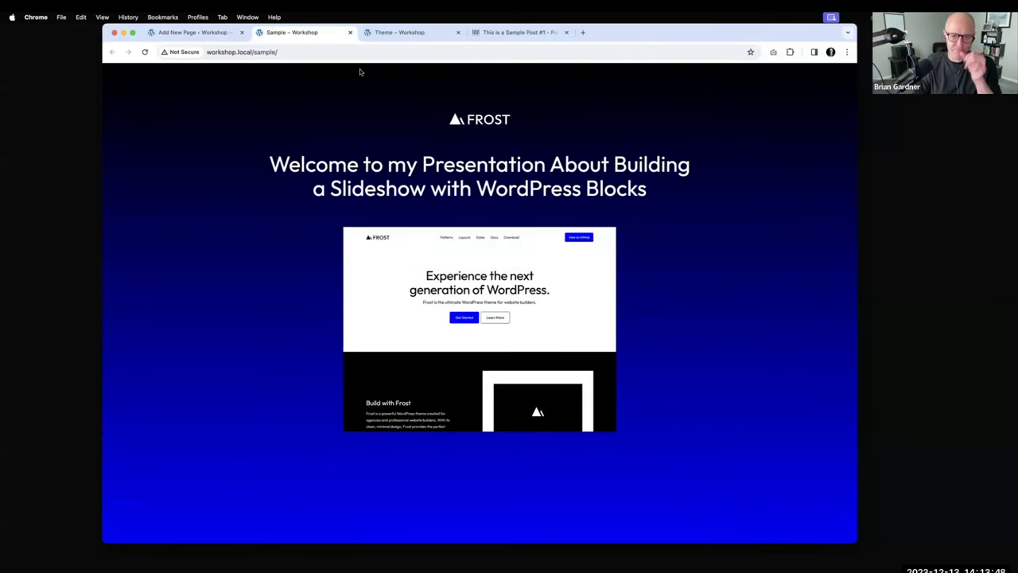
- Try a width of 800 px for the screenshot image, update the page and reload the live version
click(183, 31)
click(517, 378)
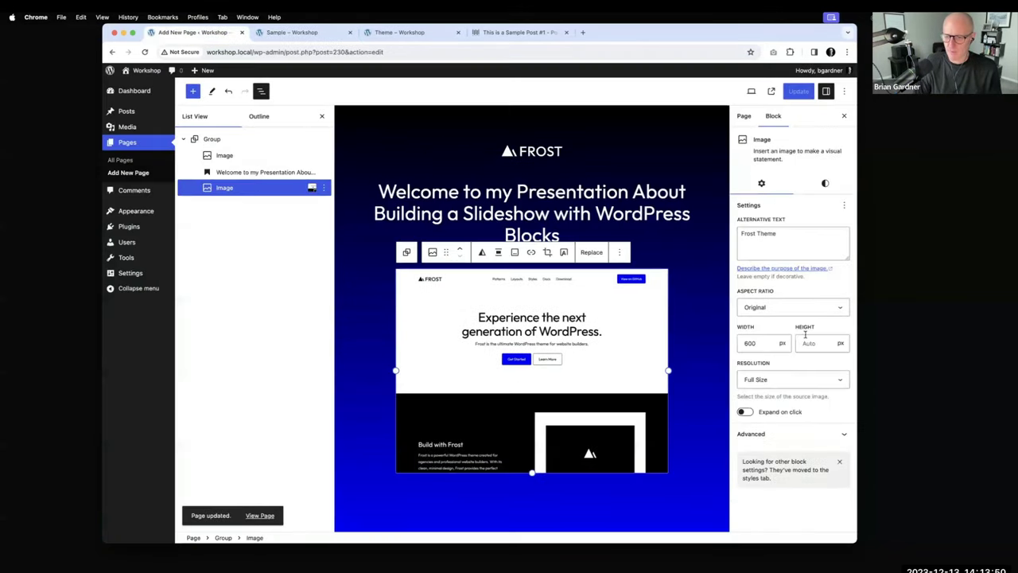
double_click(749, 342)
text(800)
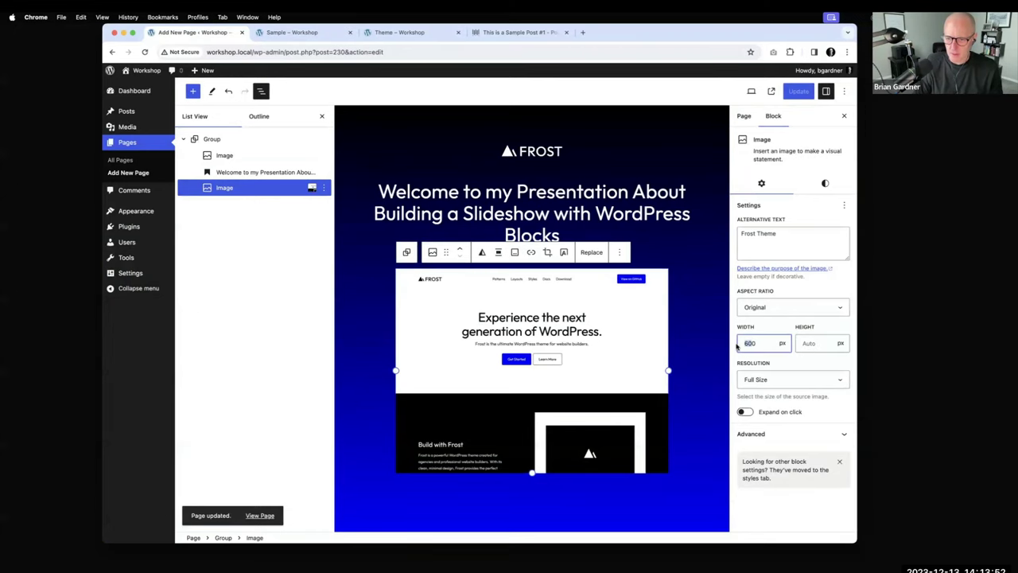
click(799, 90)
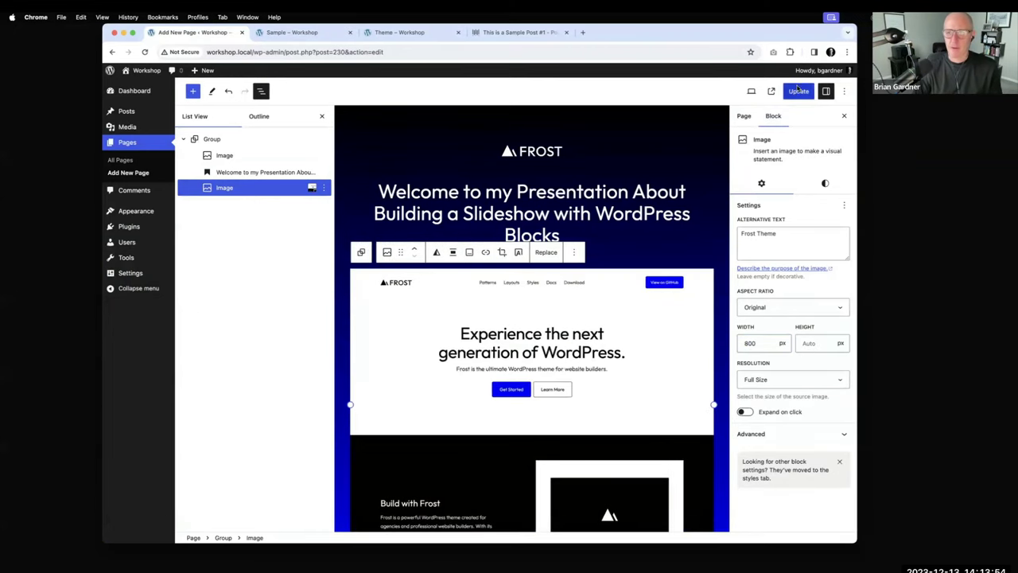
click(292, 32)
key(super+r)
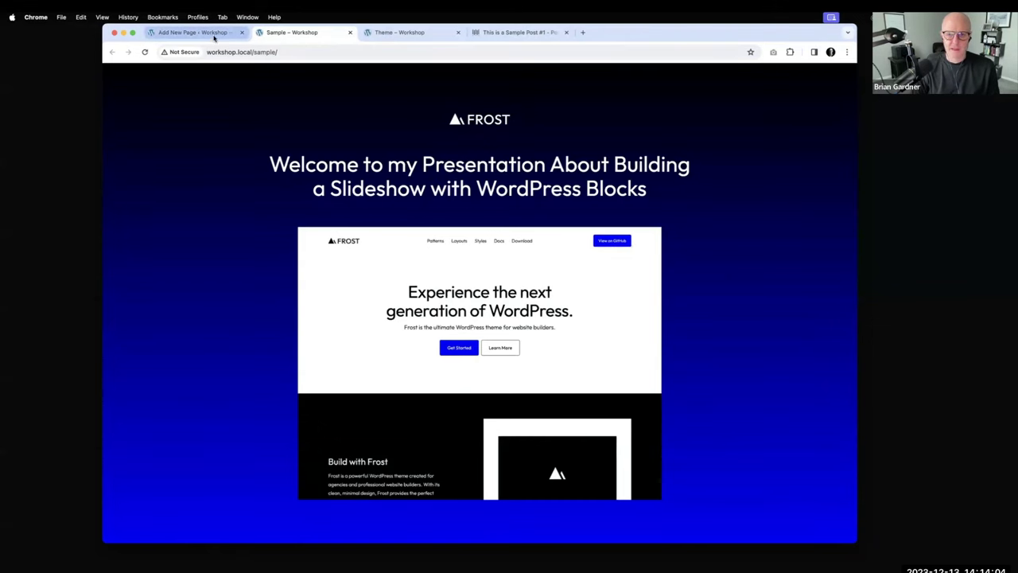
- Set the screenshot image's width back to 600 px, update the page and view the live Sample page
key(ctrl+shift+Tab)
drag(750, 342, 738, 342)
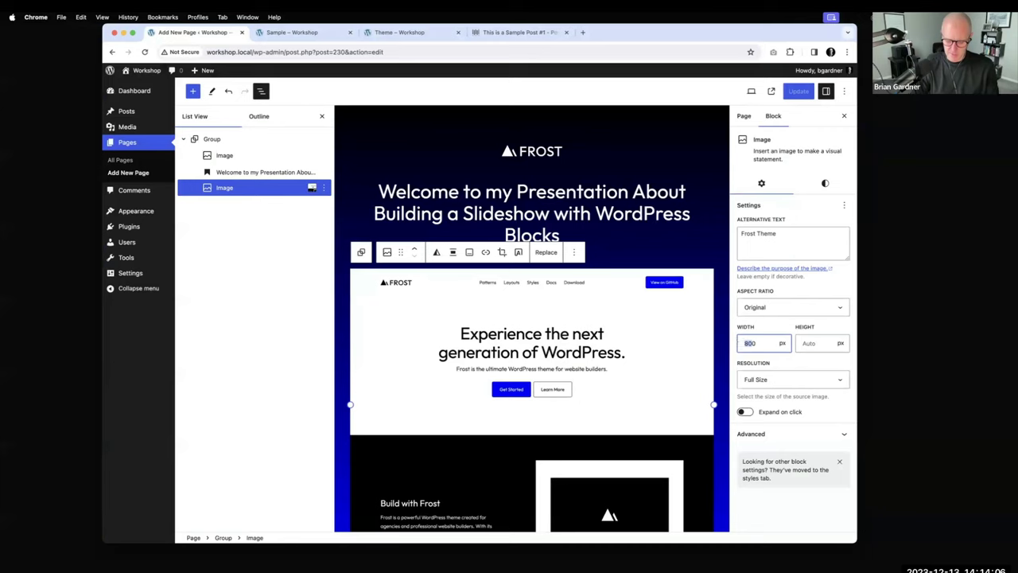
text(600)
click(799, 91)
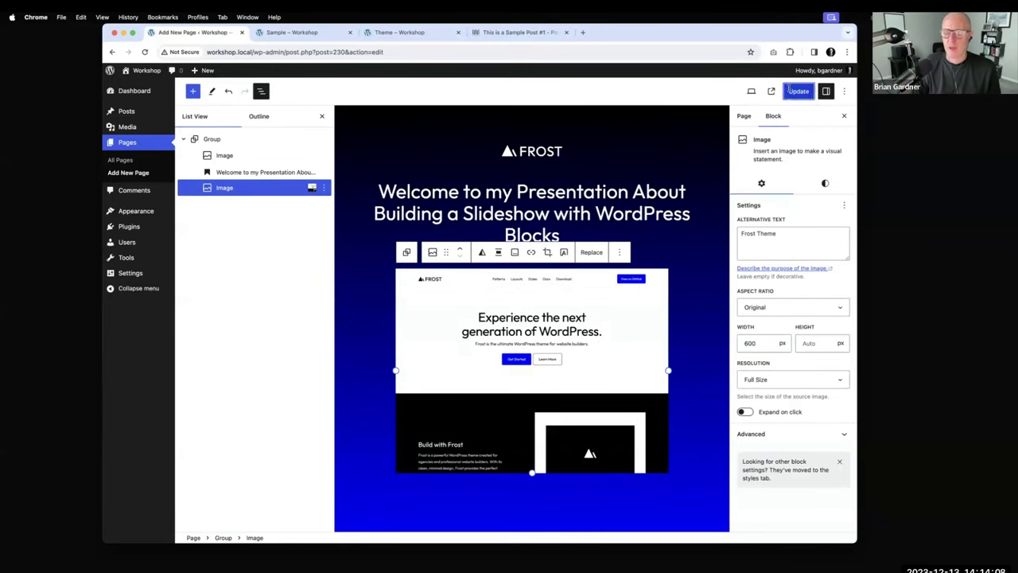
click(287, 32)
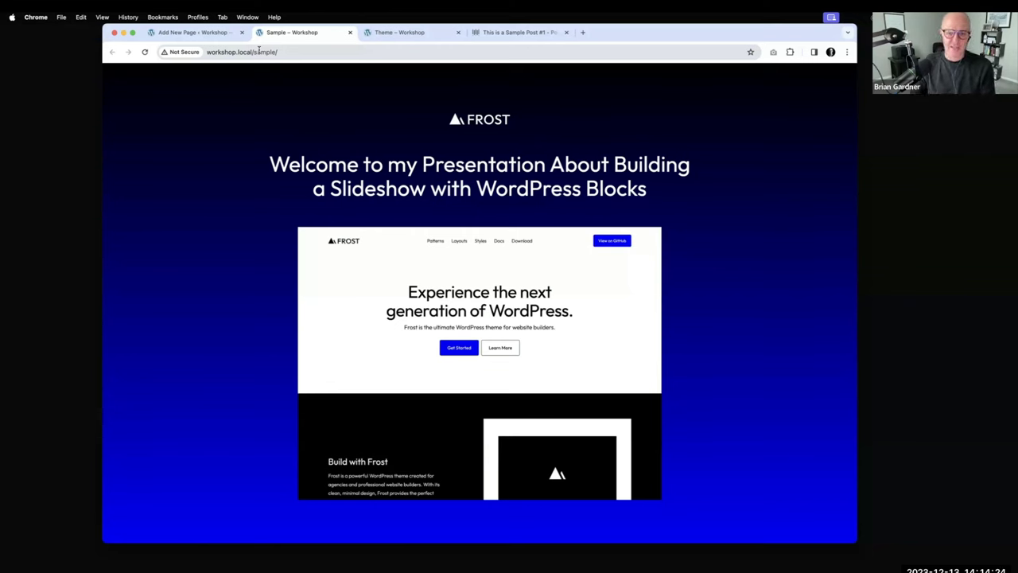
- Return to the Sample page editor and copy the whole slide Group
click(194, 32)
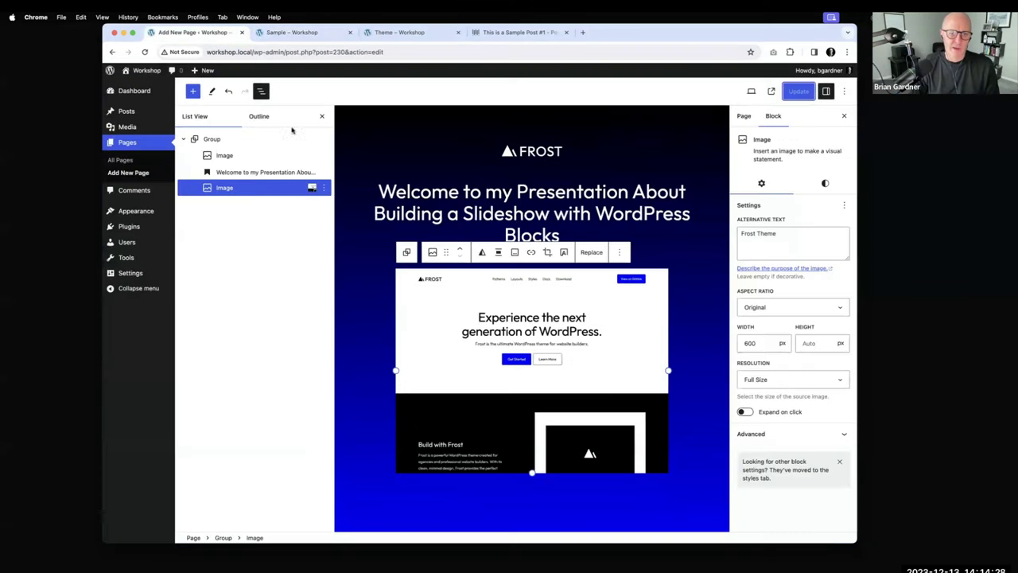
scroll(360, 133, up, 2)
click(322, 140)
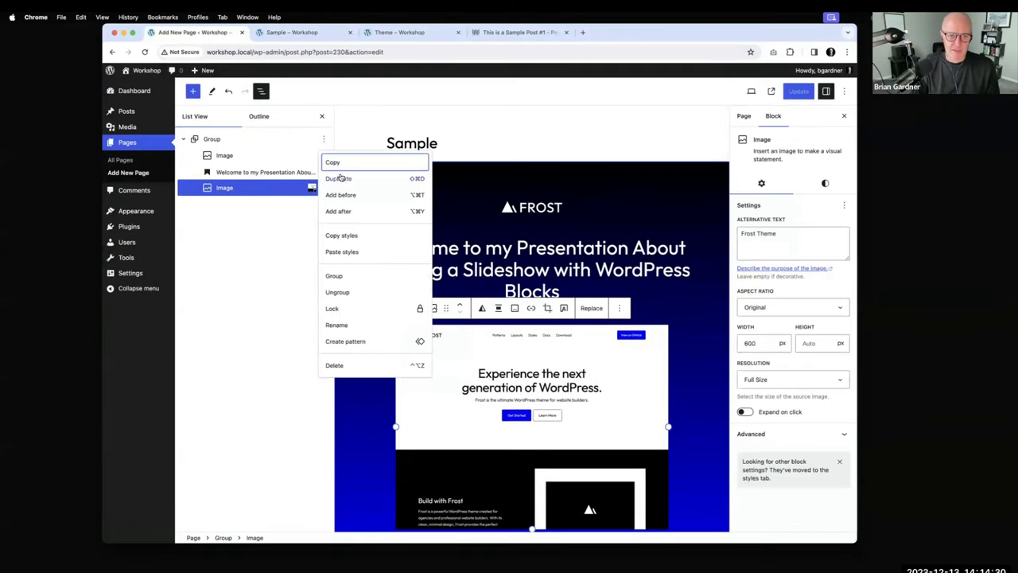
click(343, 164)
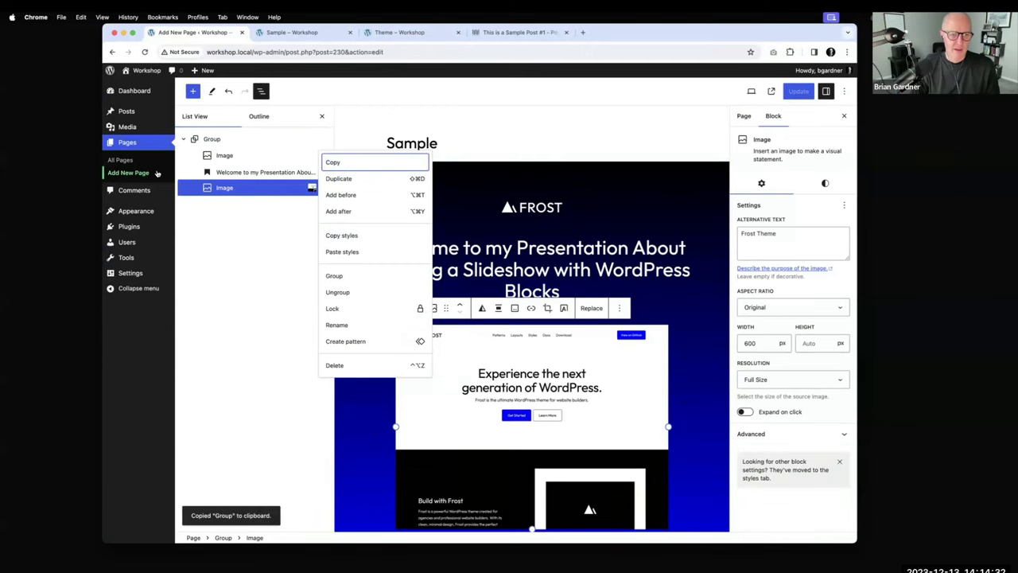
- Create a new page titled "Slide #2" with Sample as its parent page
click(173, 168)
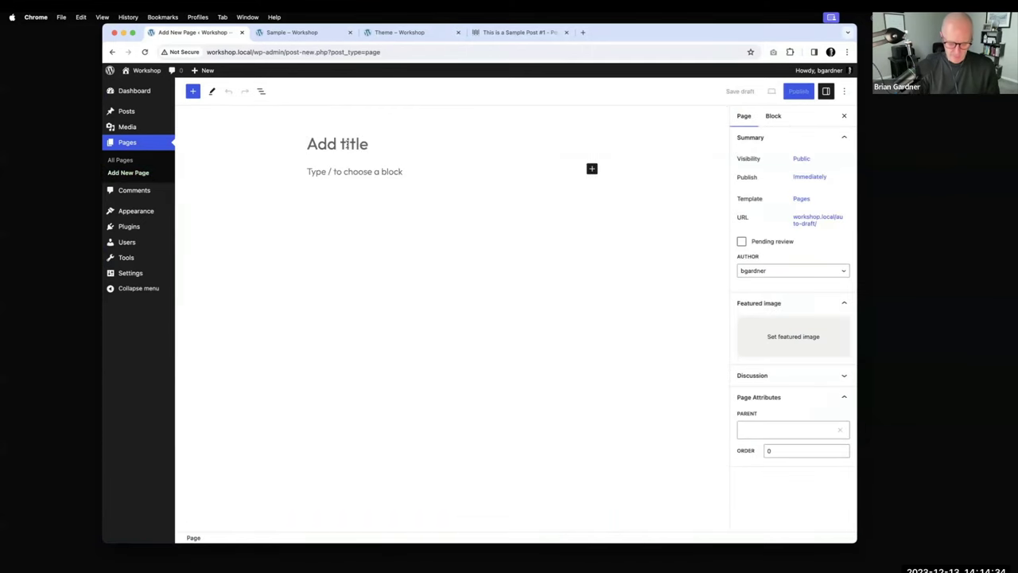
text(Slide #2)
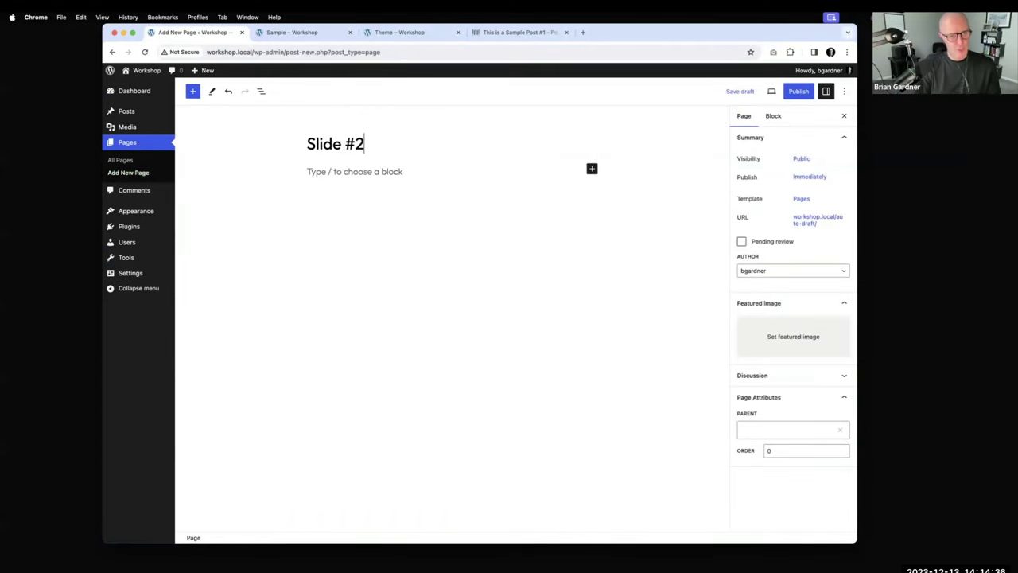
click(756, 427)
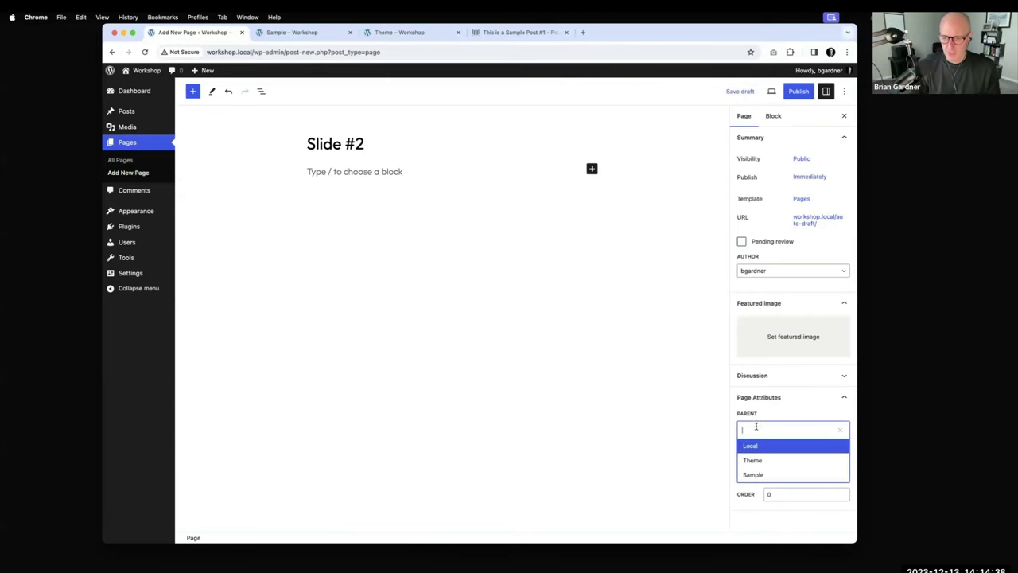
click(765, 475)
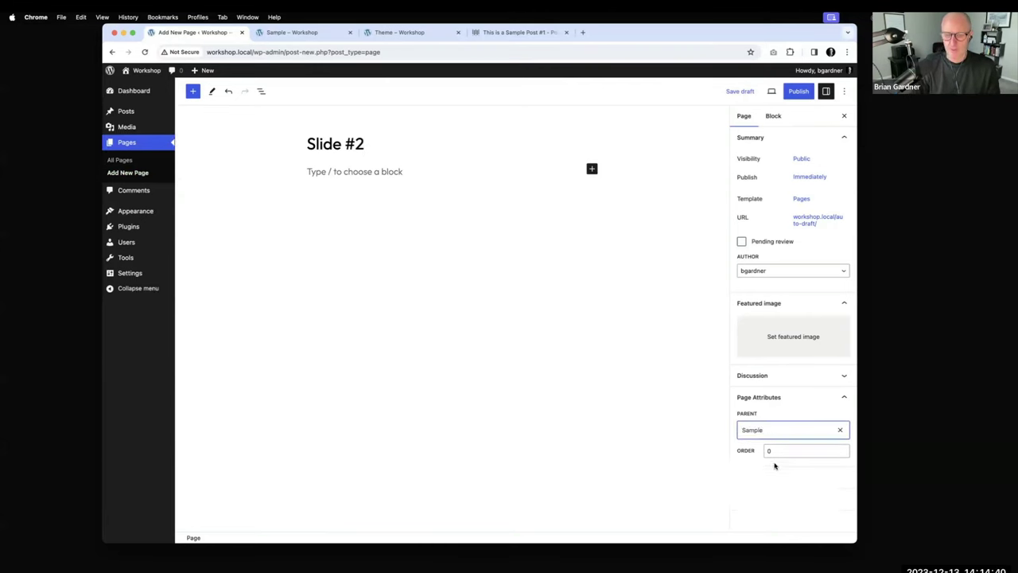
- Paste the copied slide Group into the Slide #2 page and set the page template to Blank
click(359, 173)
key(ctrl+v)
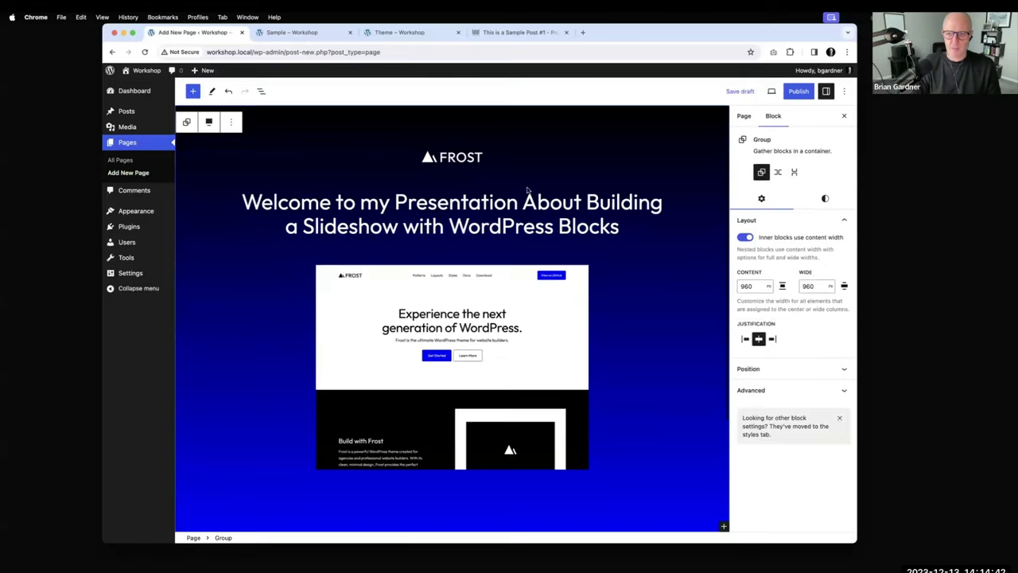
click(744, 115)
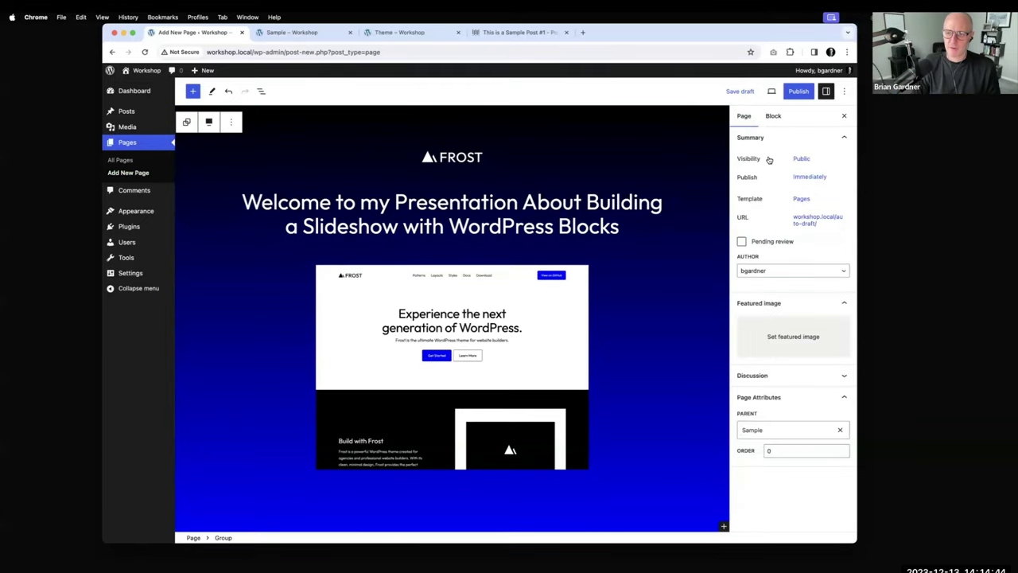
click(802, 198)
click(786, 269)
click(779, 278)
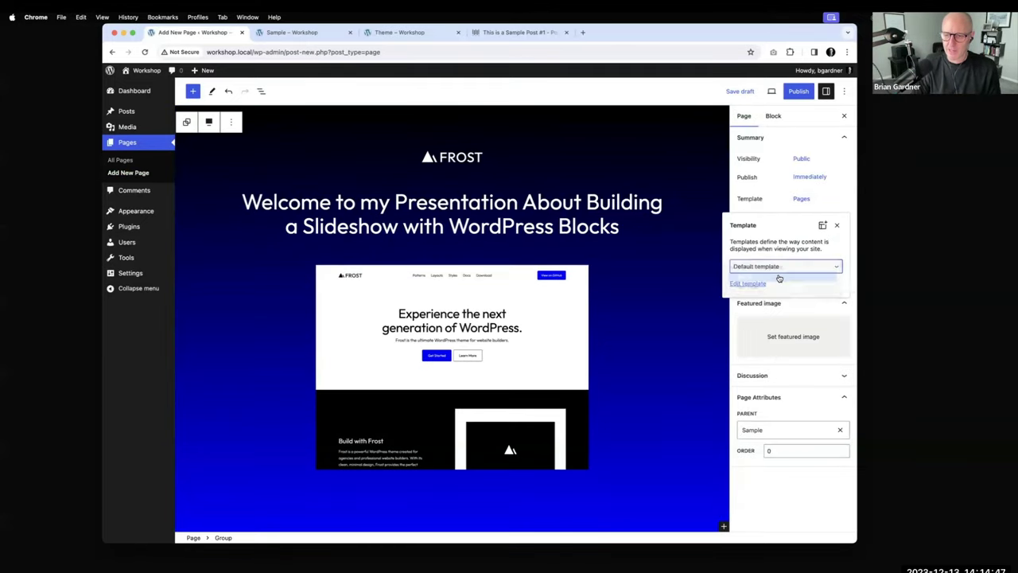
- Publish Slide #2, open its live page in a new tab and compare it with the live Sample page
click(797, 94)
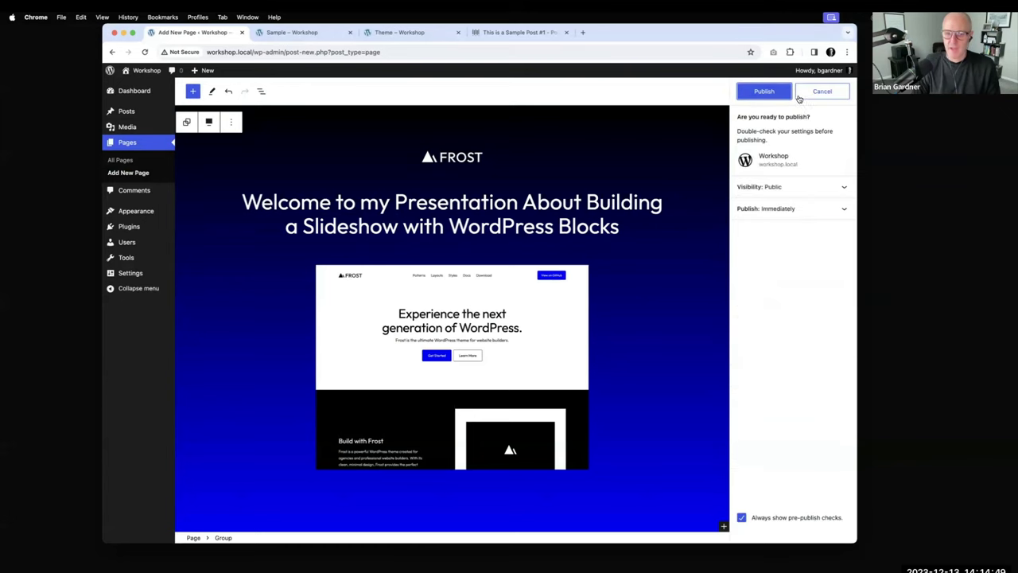
click(754, 92)
right_click(264, 515)
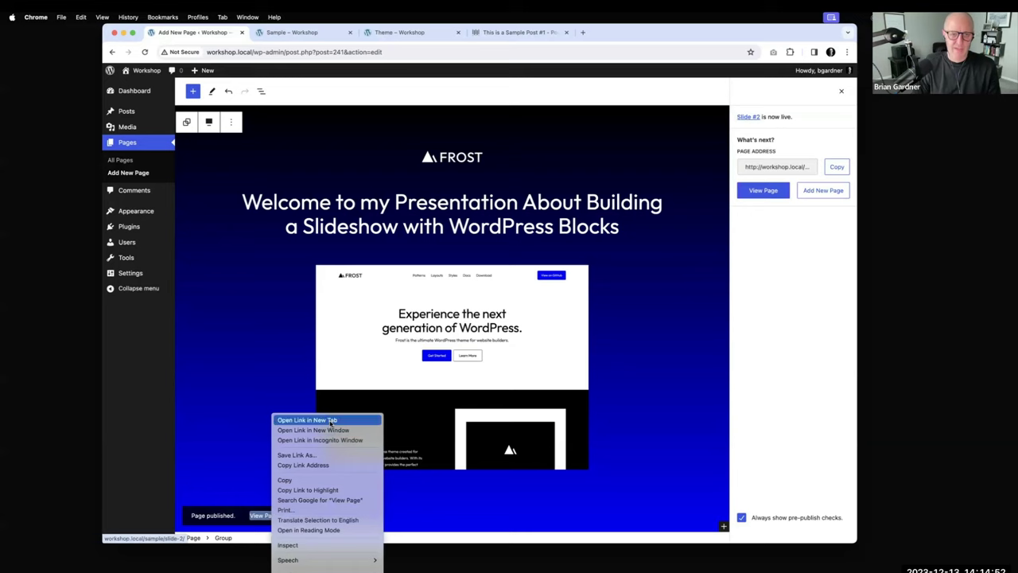
click(330, 420)
click(389, 33)
click(347, 37)
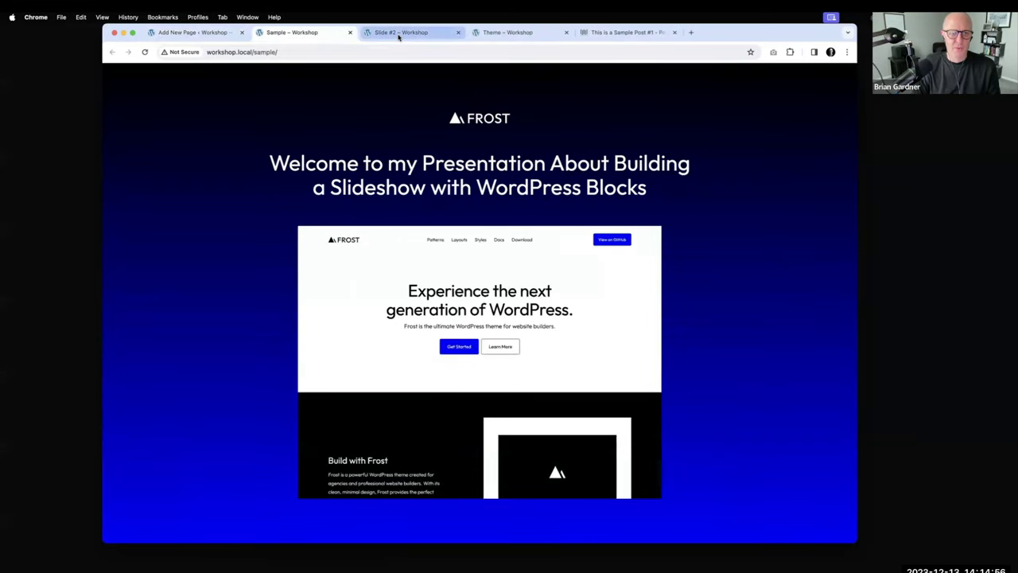
click(399, 35)
click(318, 35)
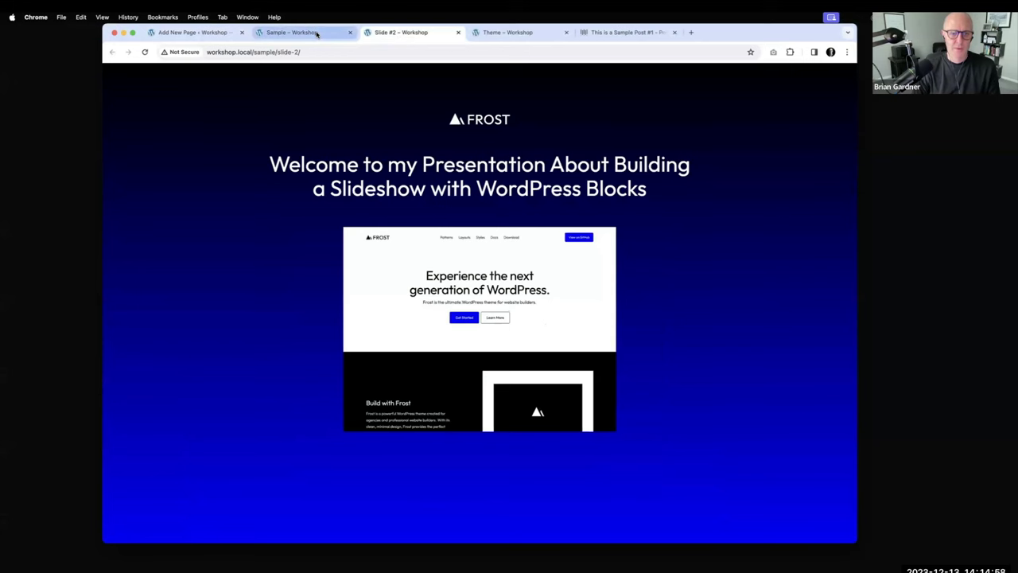
click(402, 33)
click(284, 34)
- Return to the editor, close the publish confirmation and open the Sample page for editing
click(199, 34)
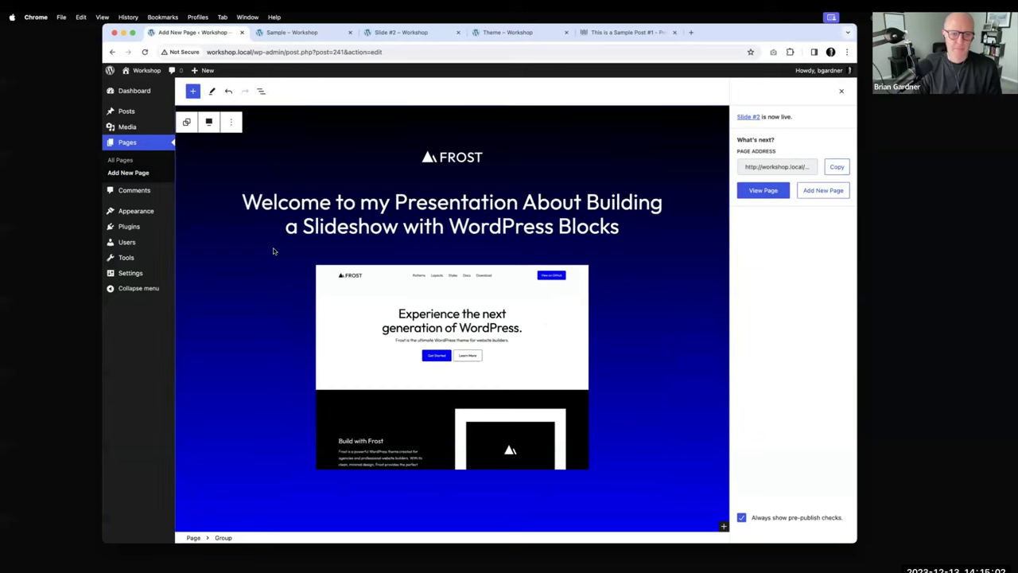
click(841, 91)
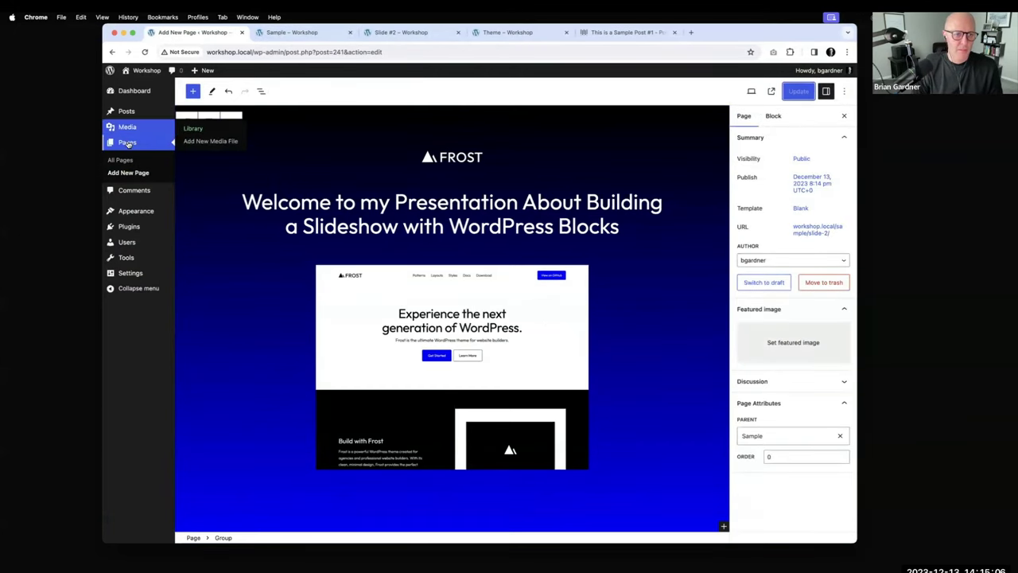
click(197, 143)
click(216, 190)
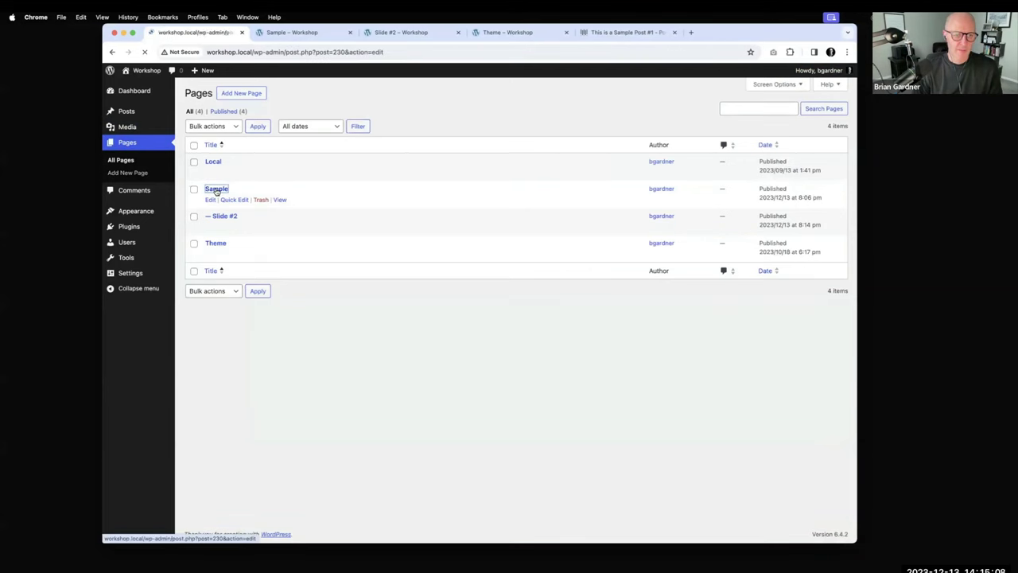
- Add a Buttons block below the screenshot inside the slide Group, with one button labelled "Next Slide"
scroll(475, 304, down, 5)
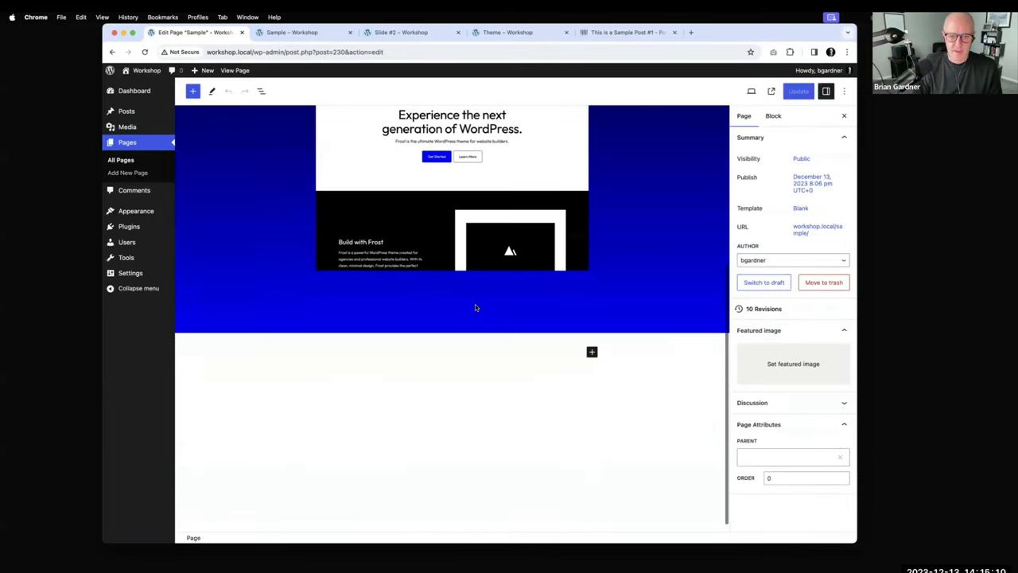
click(594, 339)
click(719, 356)
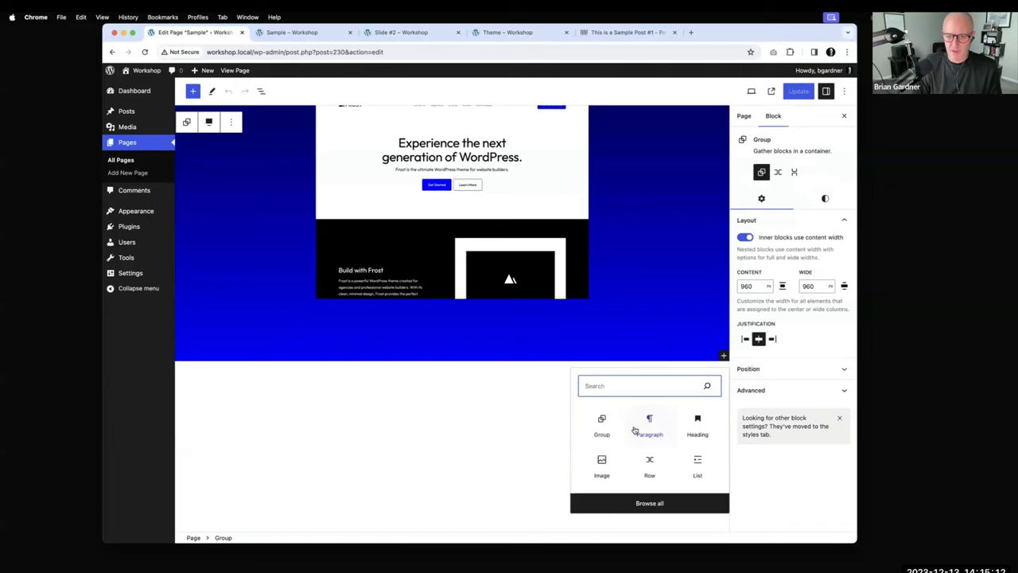
click(642, 422)
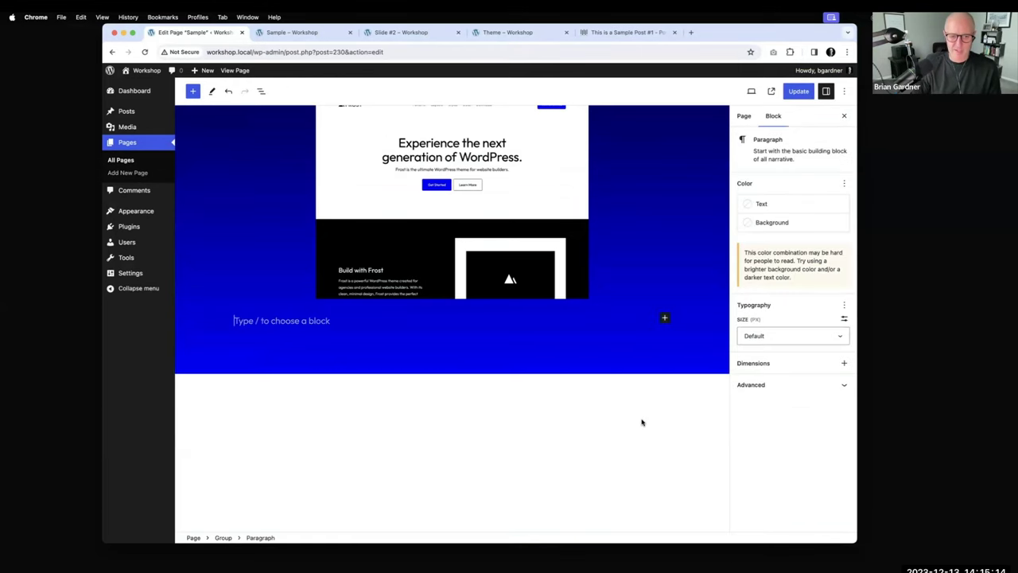
text(/)
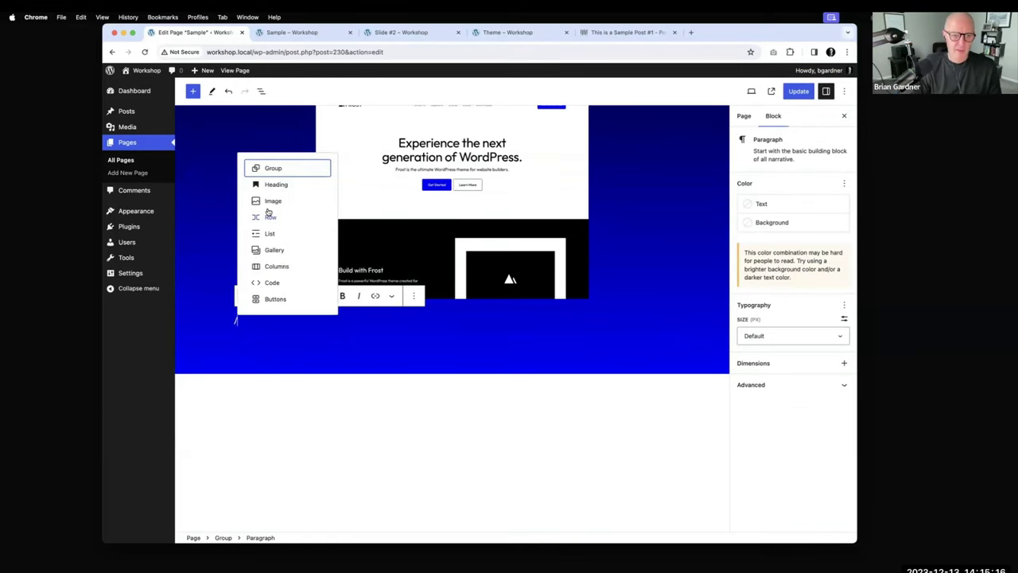
click(271, 300)
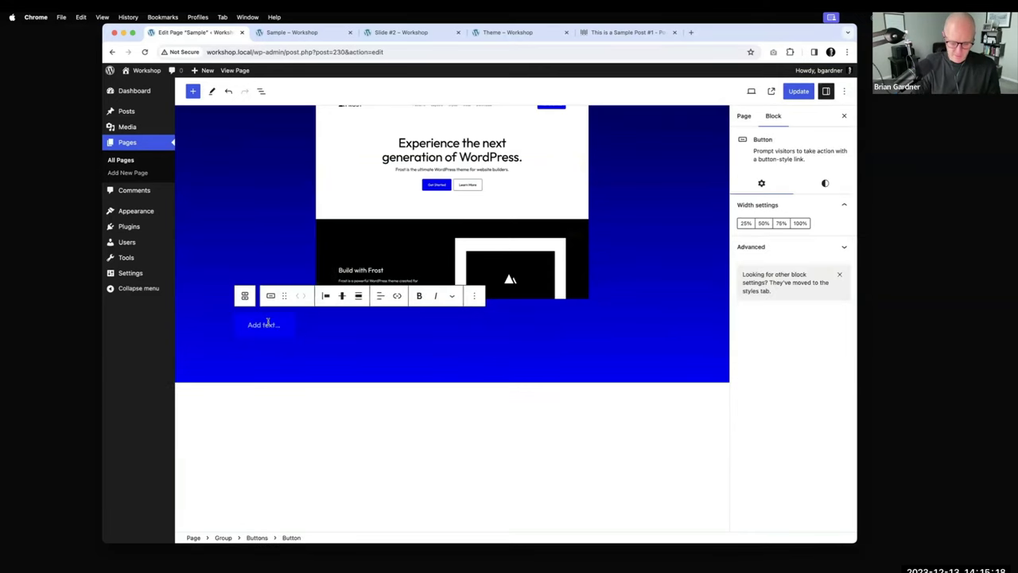
text(Next Slide)
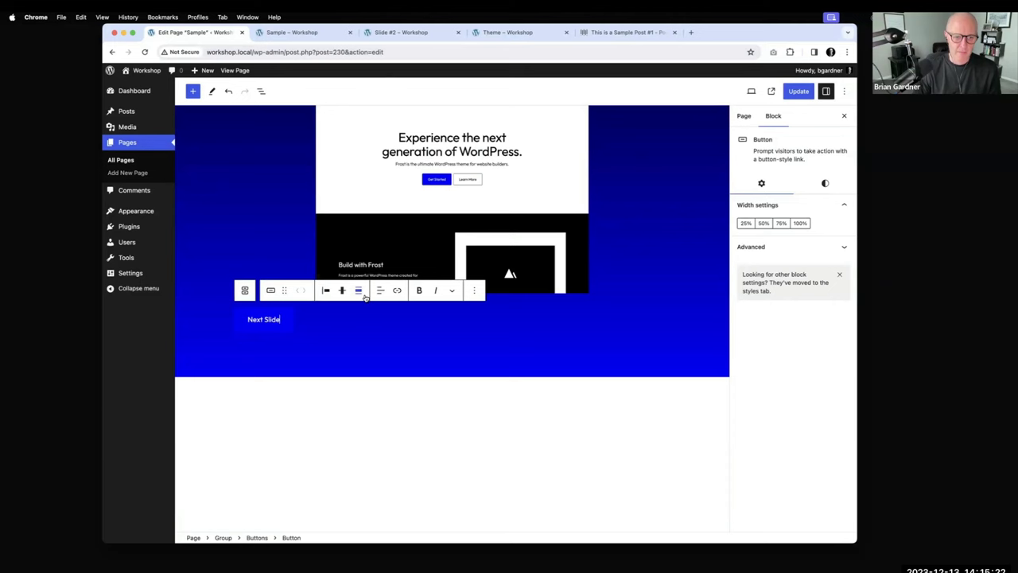
- Give the Next Slide button the Outline style and a border radius of 0 px
click(825, 184)
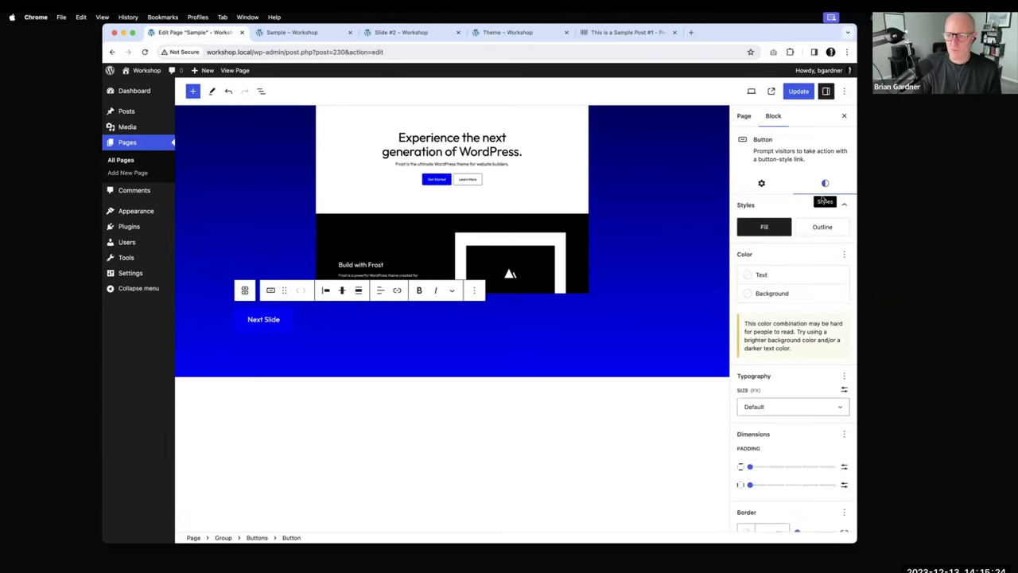
click(828, 228)
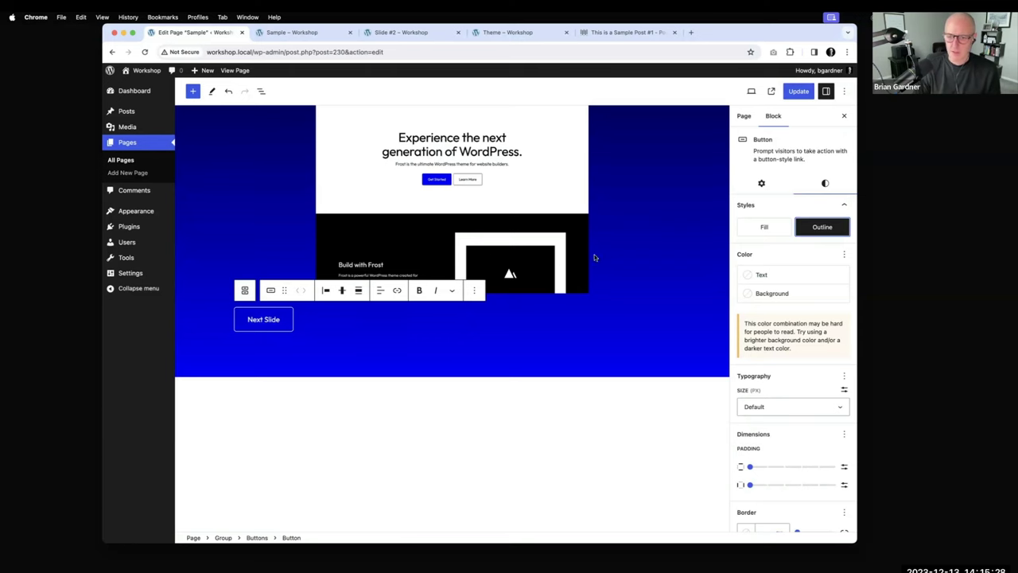
scroll(768, 470, down, 2)
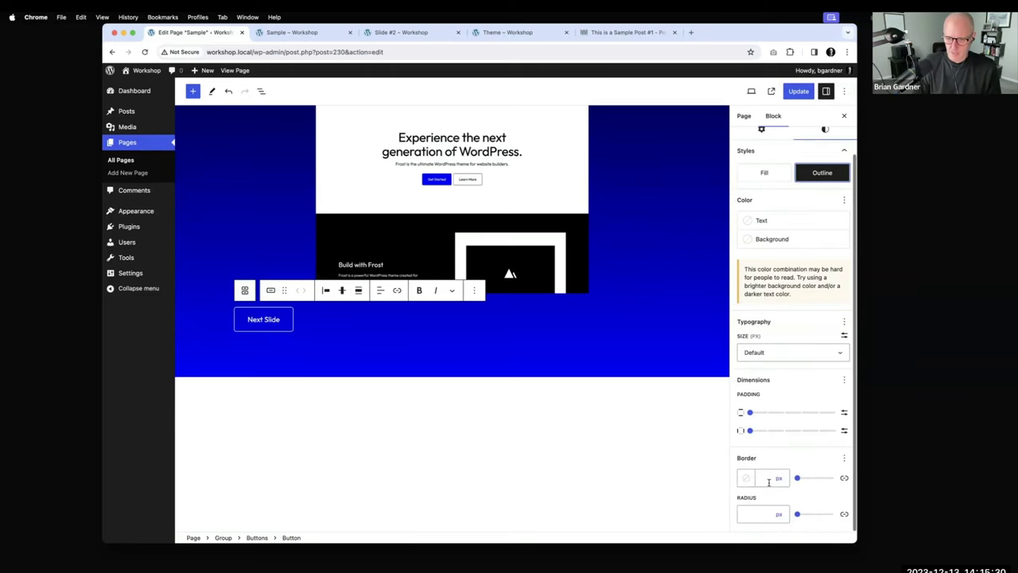
click(753, 511)
text(0)
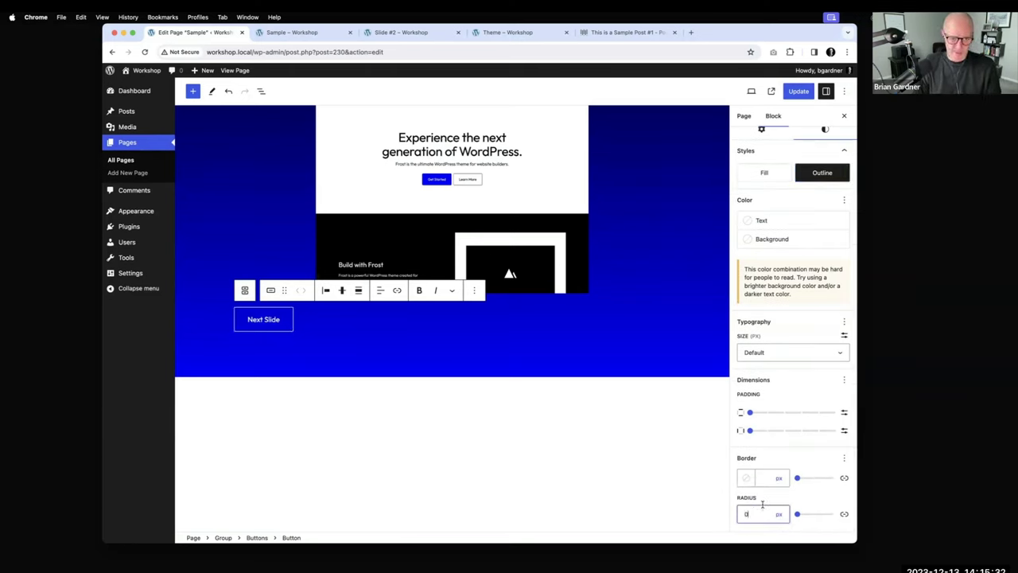
- Set the Next Slide button's font size to a custom 14 px
click(836, 349)
click(808, 382)
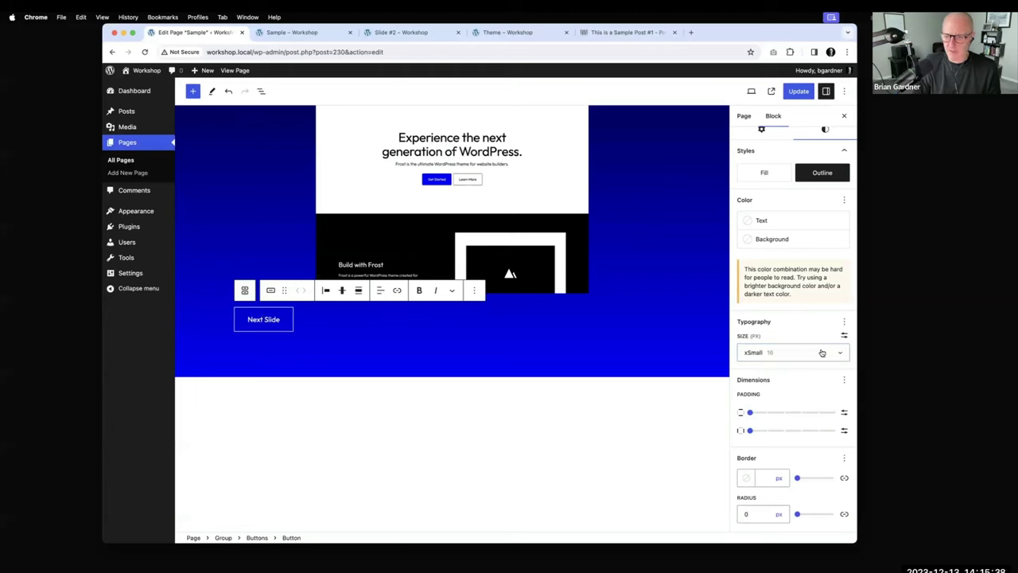
click(819, 353)
click(844, 318)
click(751, 352)
key(BackSpace)
text(4)
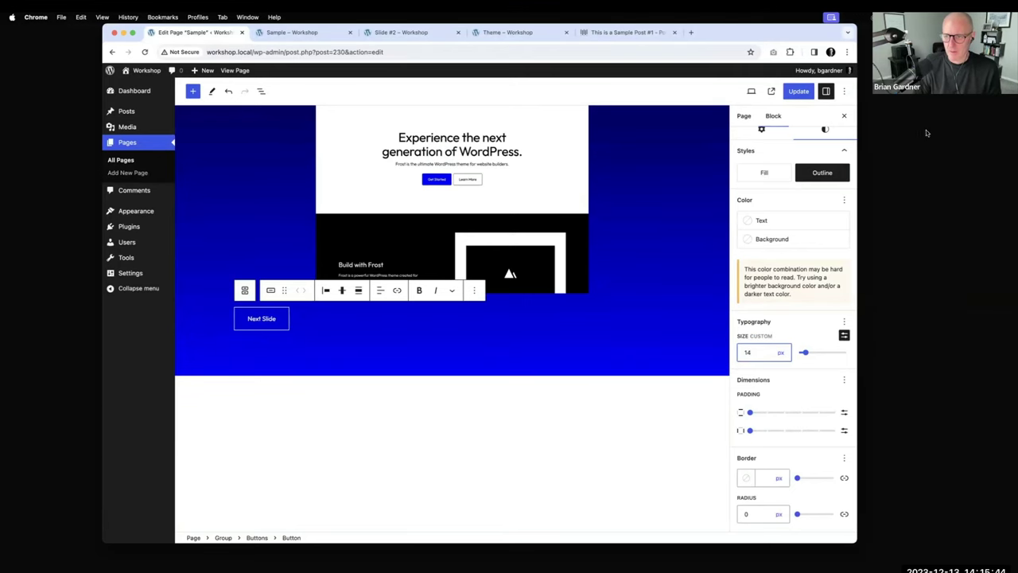
- Make the Next Slide button's text uppercase, with vertical padding at the first preset above zero and horizontal padding at Medium
click(844, 322)
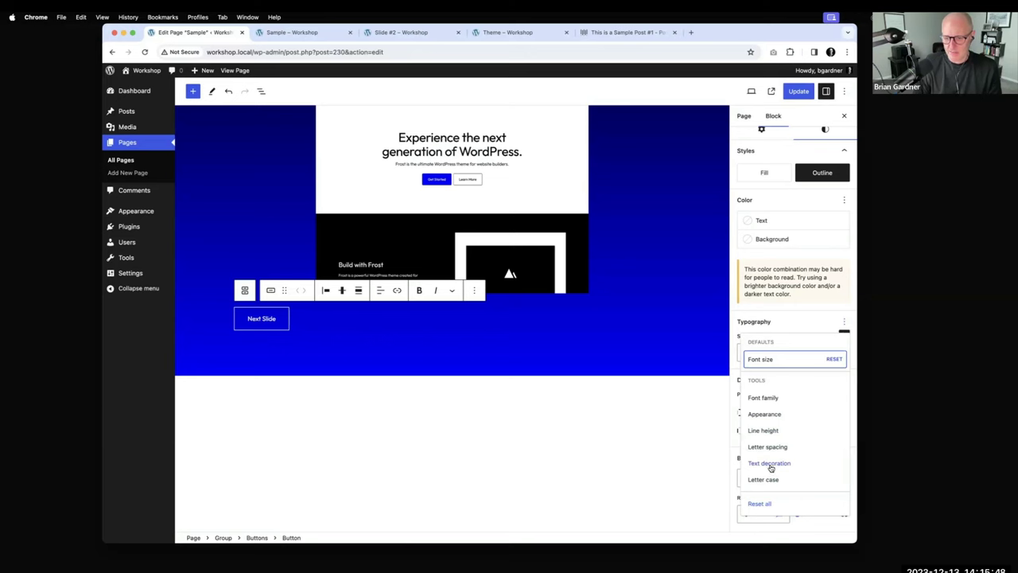
click(765, 478)
click(791, 324)
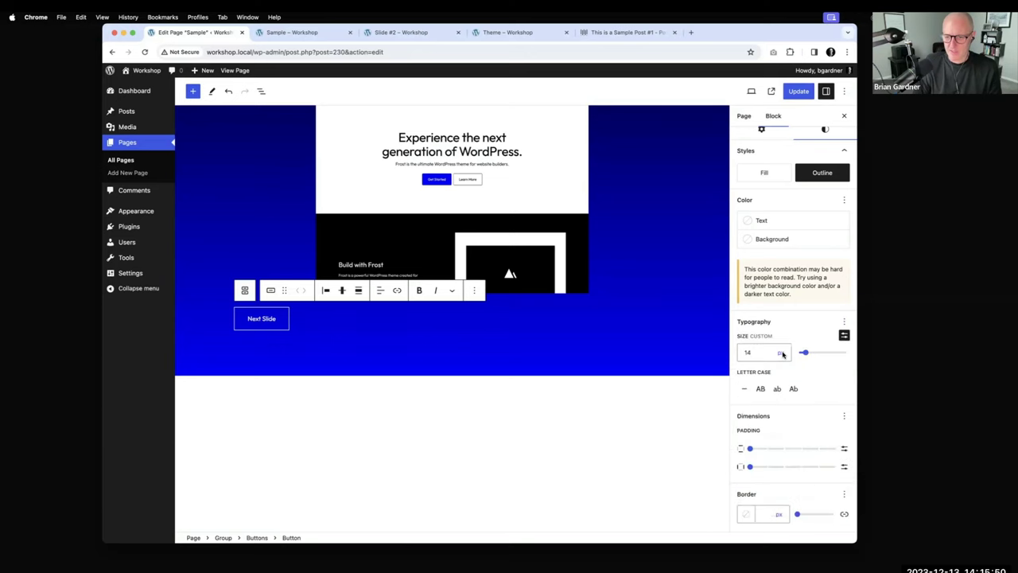
click(761, 388)
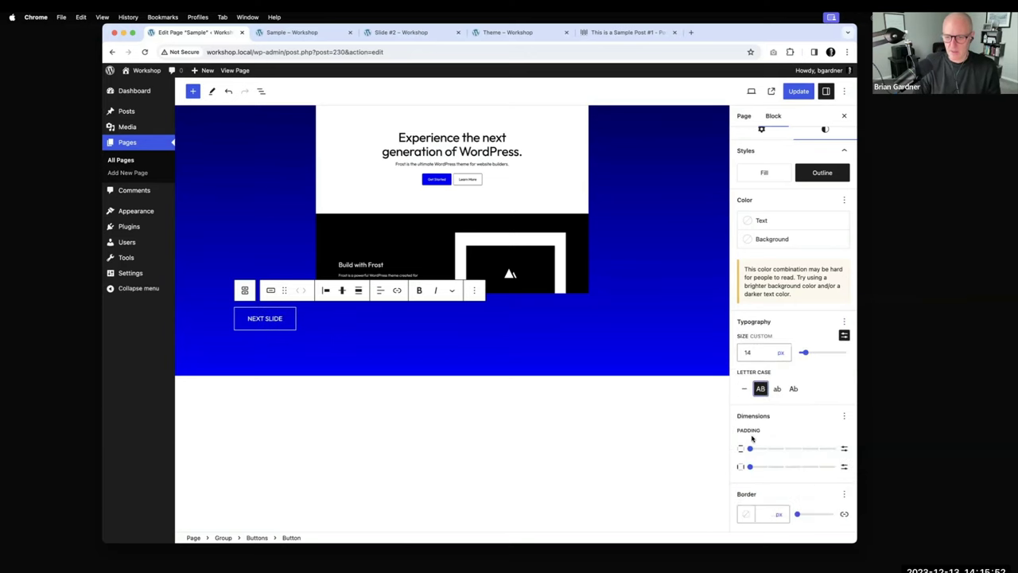
drag(749, 448, 801, 467)
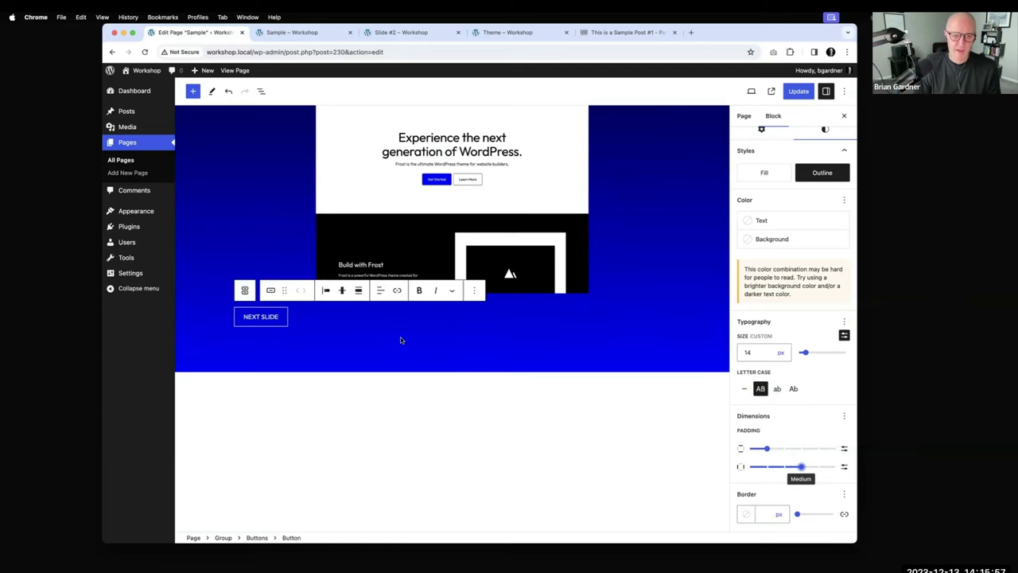
- Center-align the text of the Next Slide button
click(381, 291)
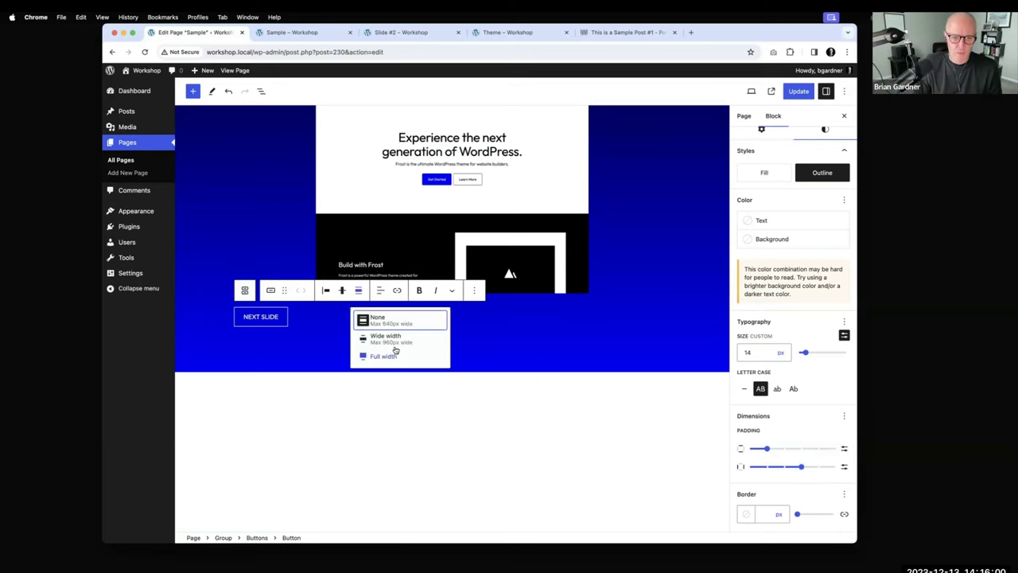
click(381, 292)
click(397, 330)
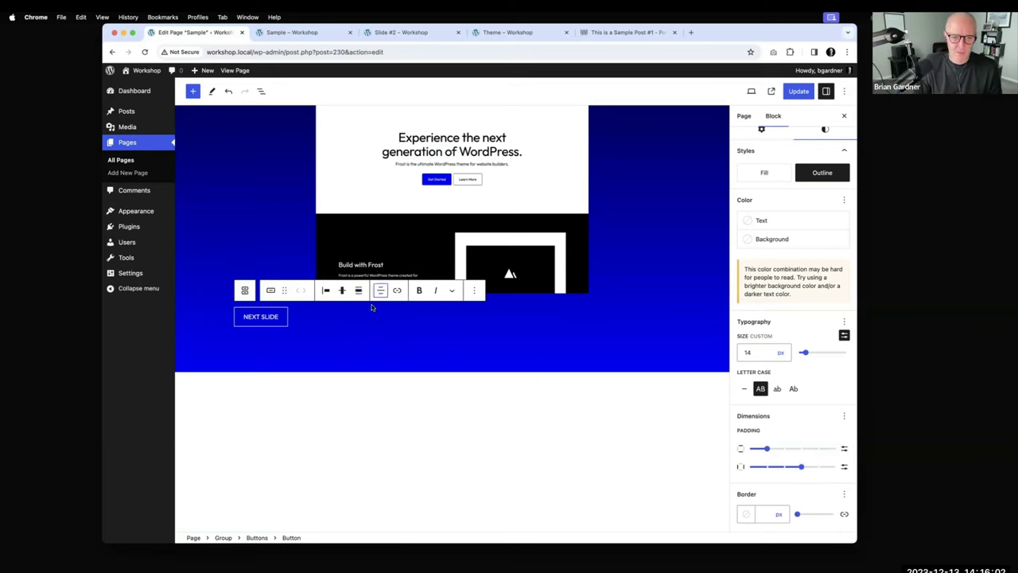
- Justify the Next Slide button to the center of its Buttons block
click(324, 292)
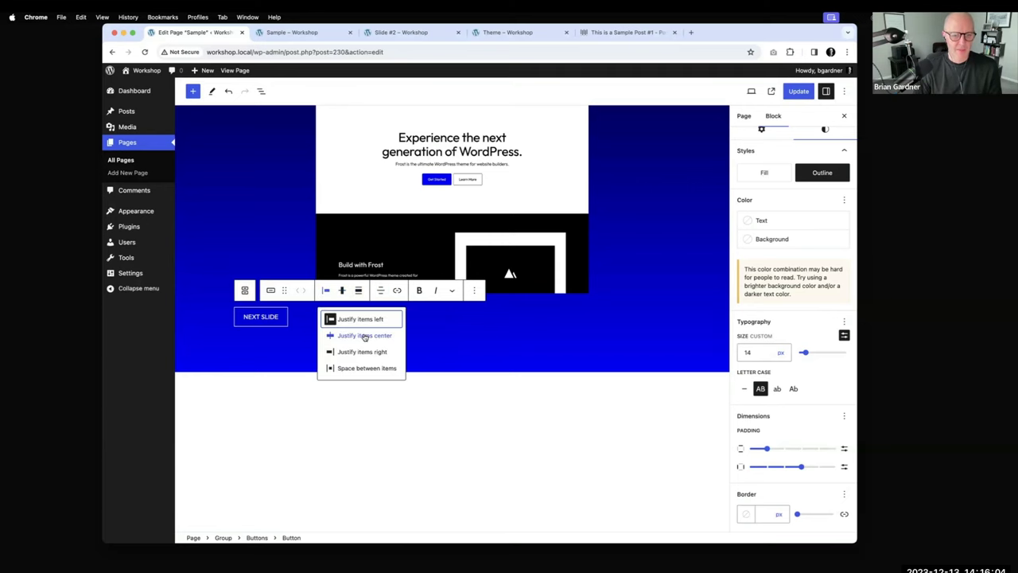
click(360, 336)
- Link the Next Slide button to the existing Slide #2 page and update the Sample page
click(470, 316)
click(396, 291)
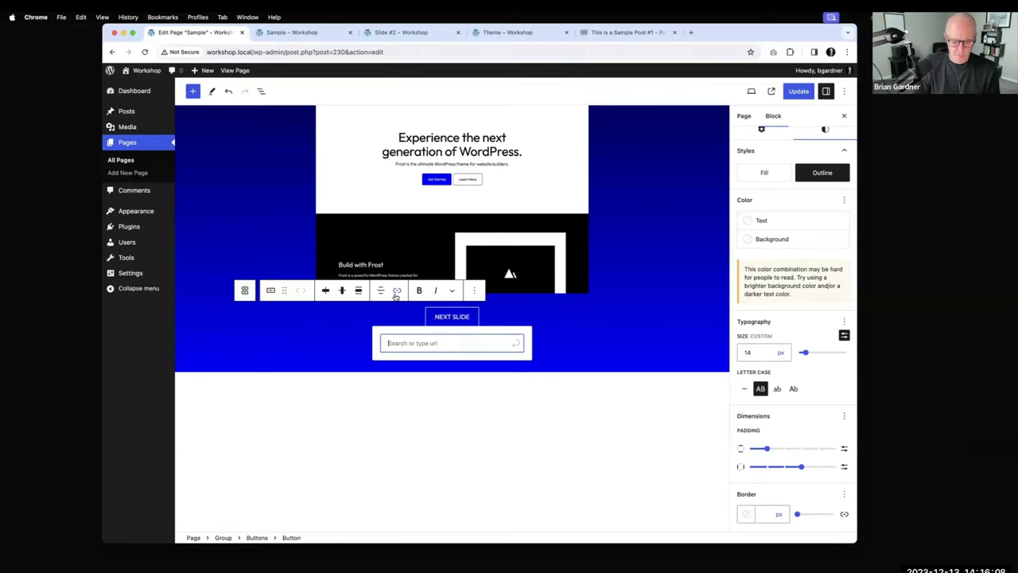
text(#)
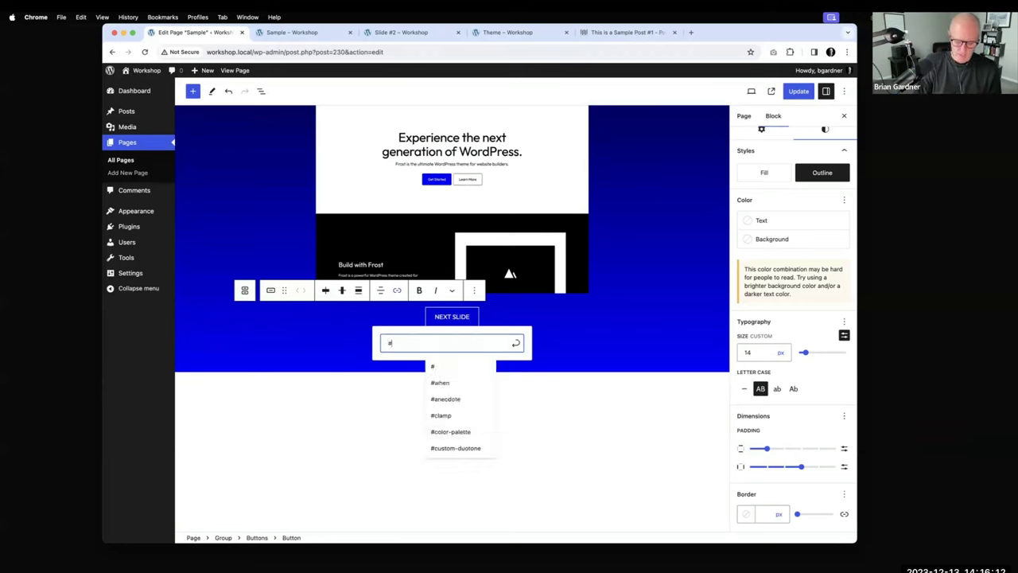
text(slide-4)
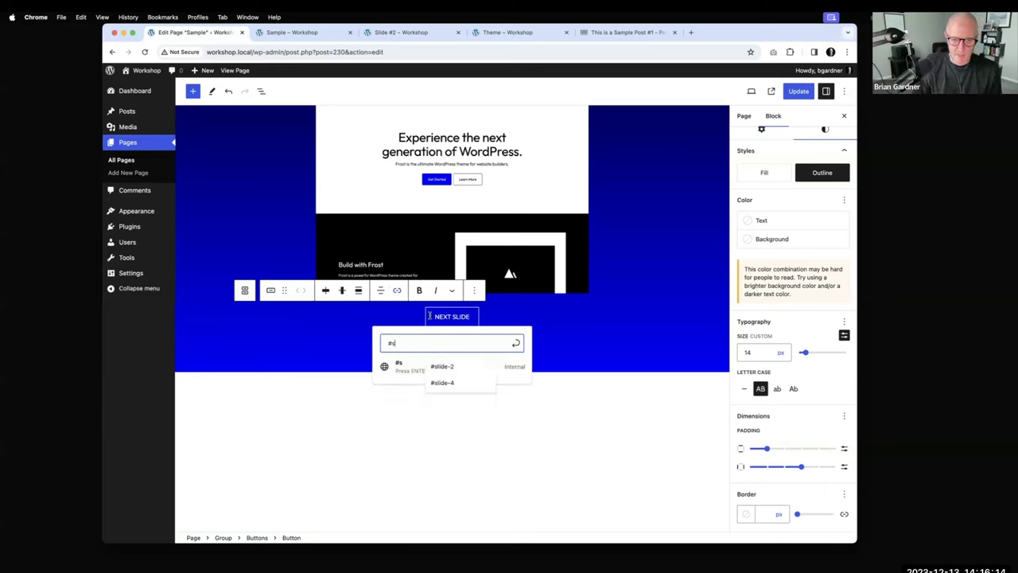
key(super+a)
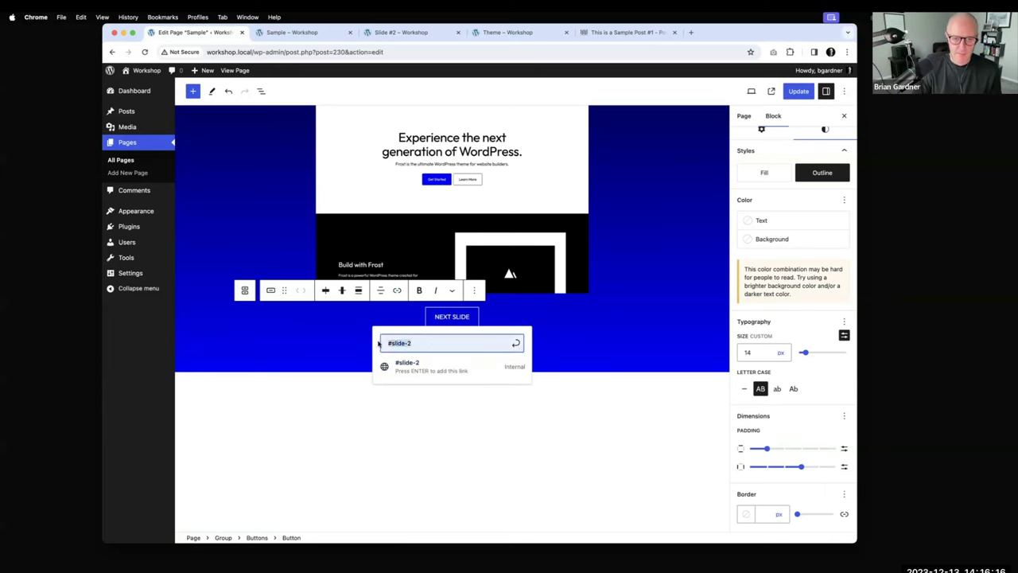
key(BackSpace)
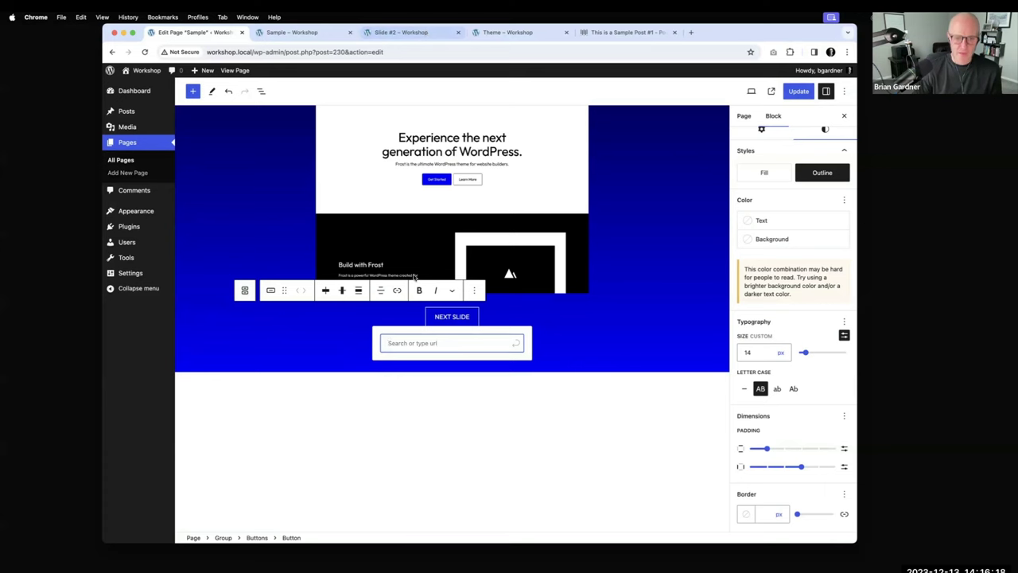
text(slide #2)
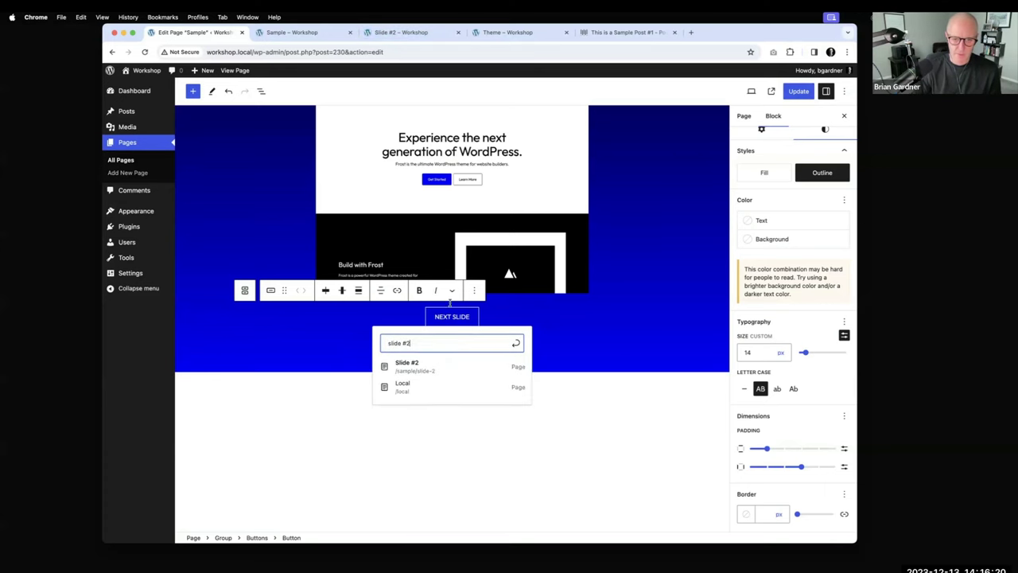
click(506, 369)
click(798, 90)
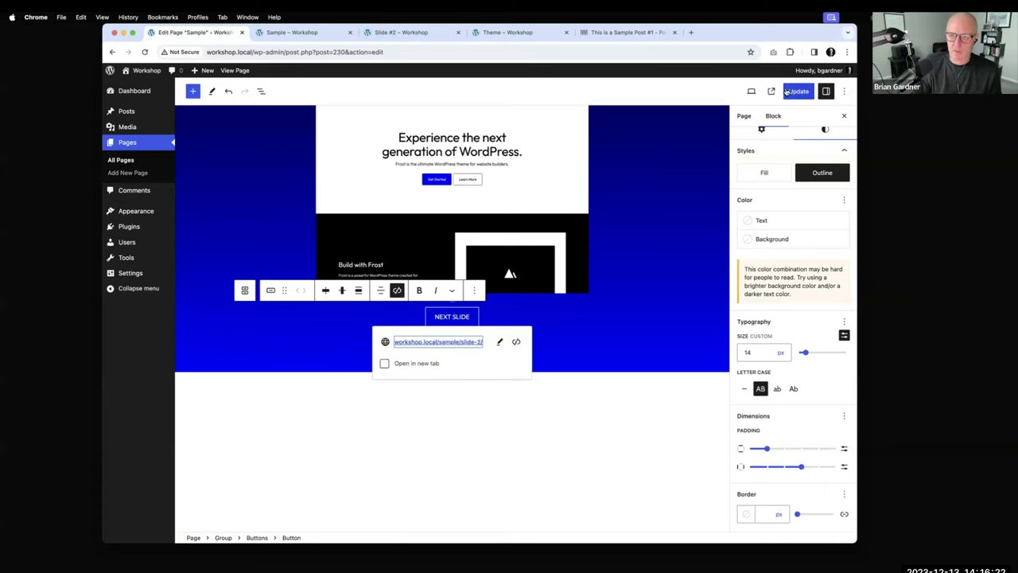
- Test the Next Slide button on the published Sample page
click(298, 33)
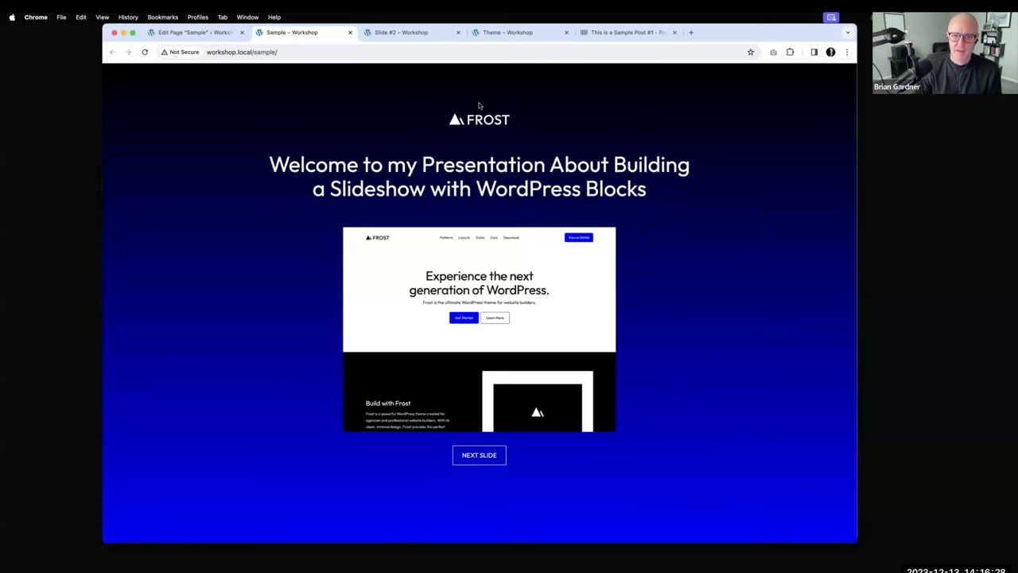
click(486, 461)
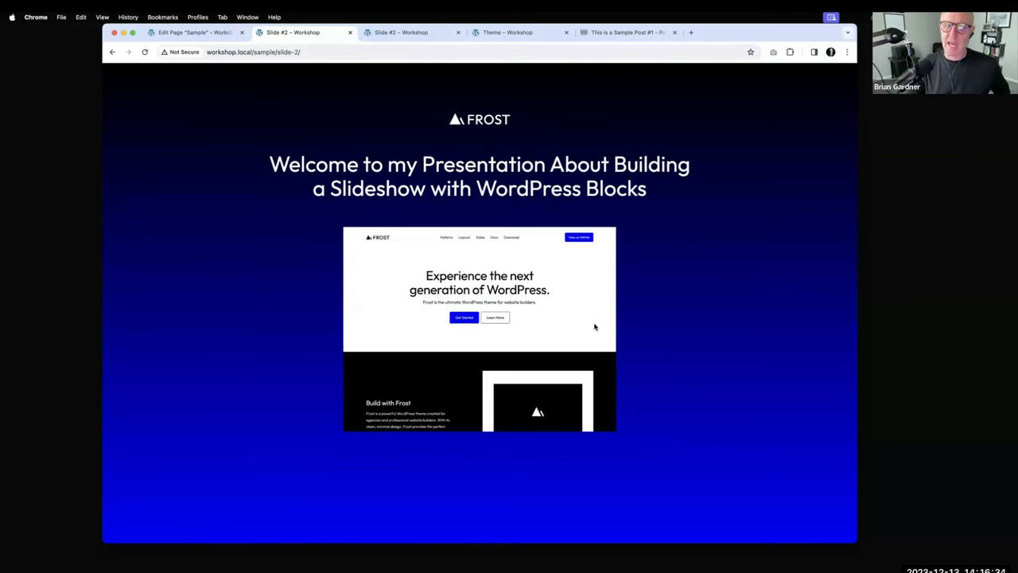
- Open the Slide #2 page for editing, change its heading to "Welcome to Slide #2" and update the page
click(193, 33)
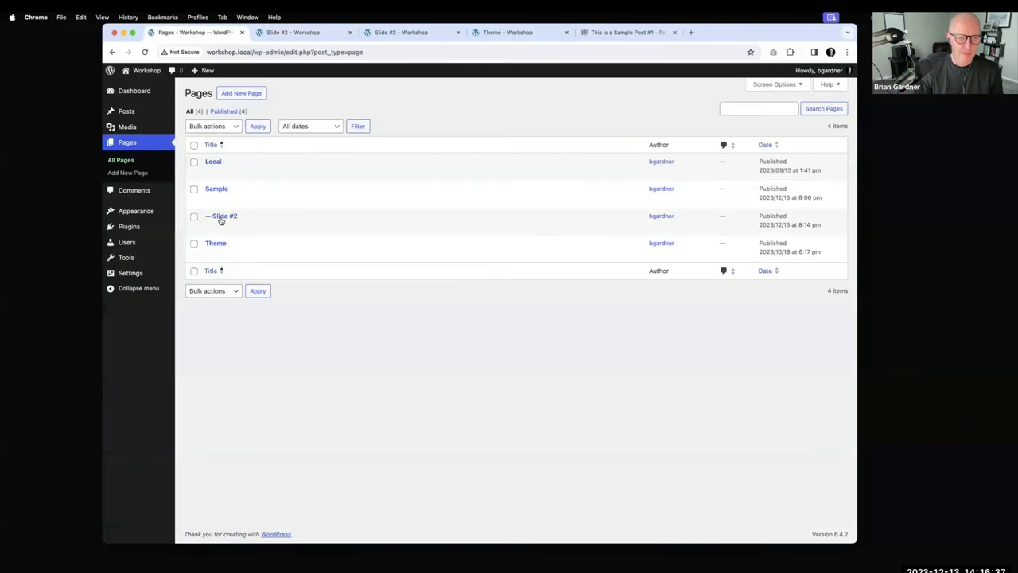
click(221, 216)
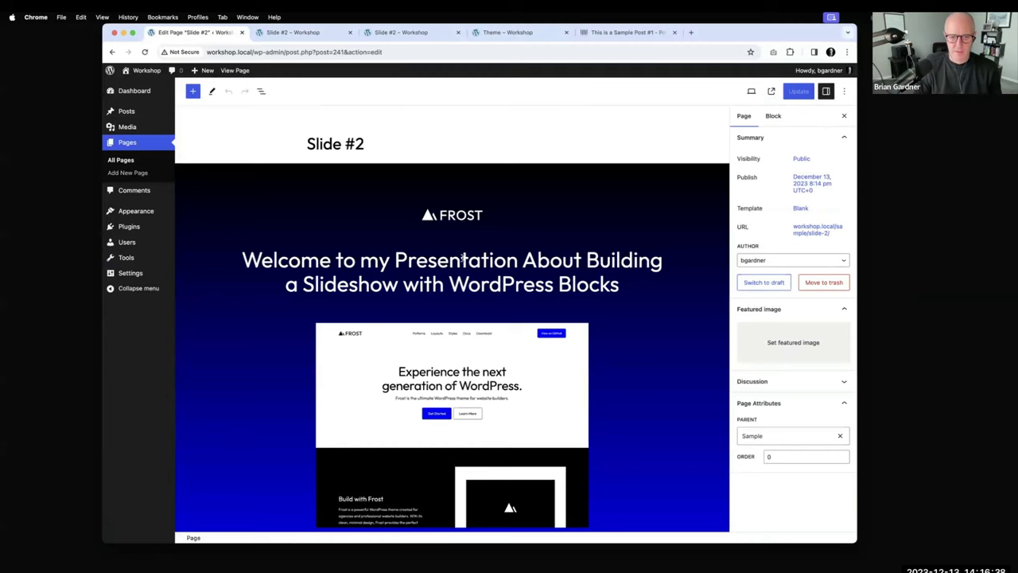
triple_click(464, 257)
text(Welcome to Slide #2)
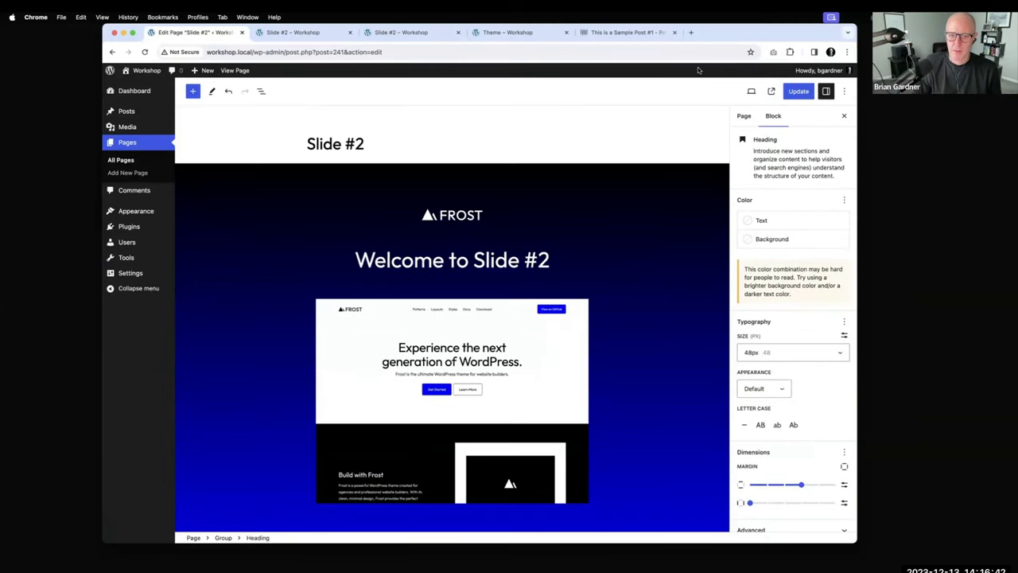
click(798, 91)
- Return to the published Sample page and follow the Next Slide button again to check the updated second slide
click(293, 32)
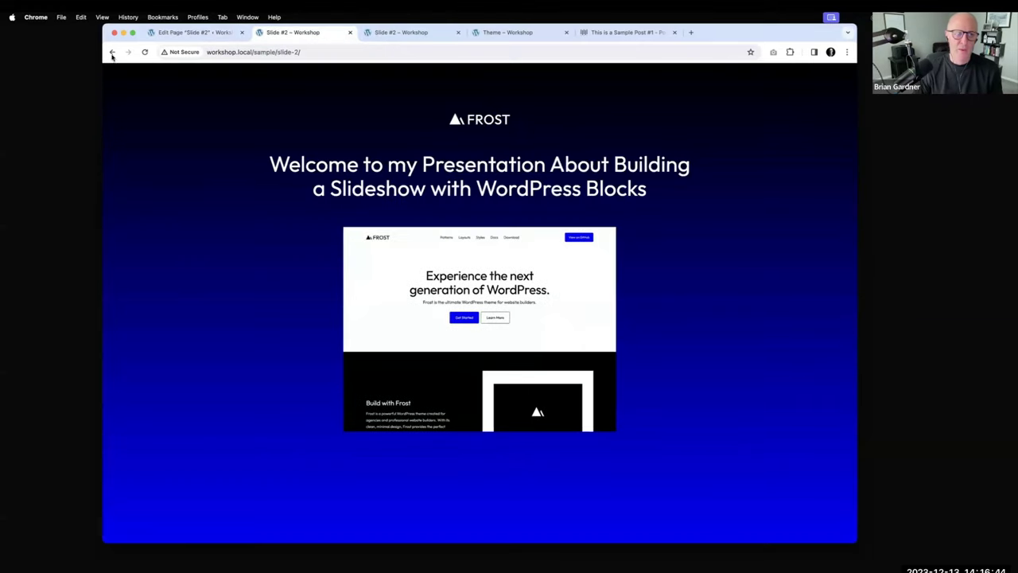
click(111, 53)
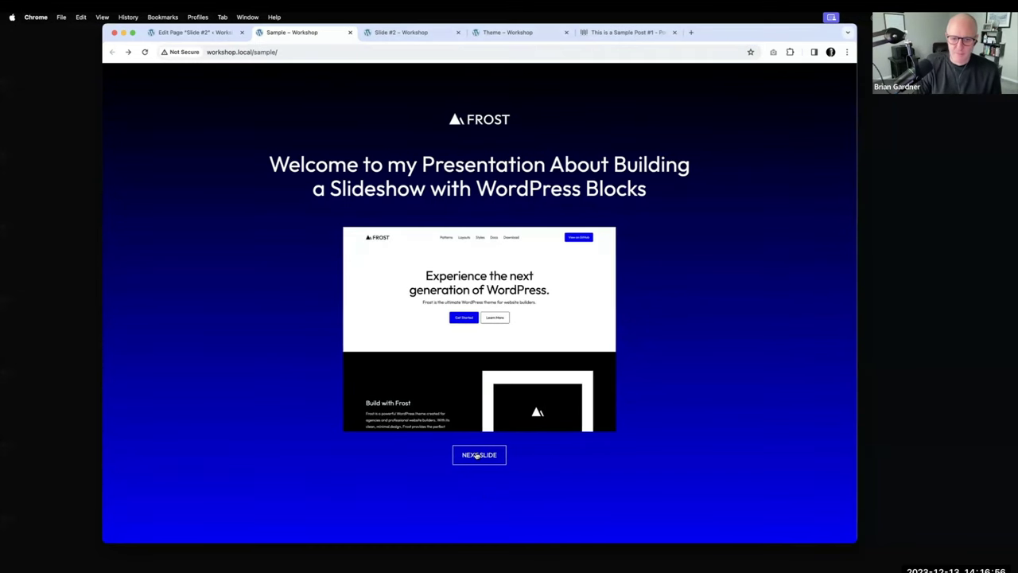
click(477, 455)
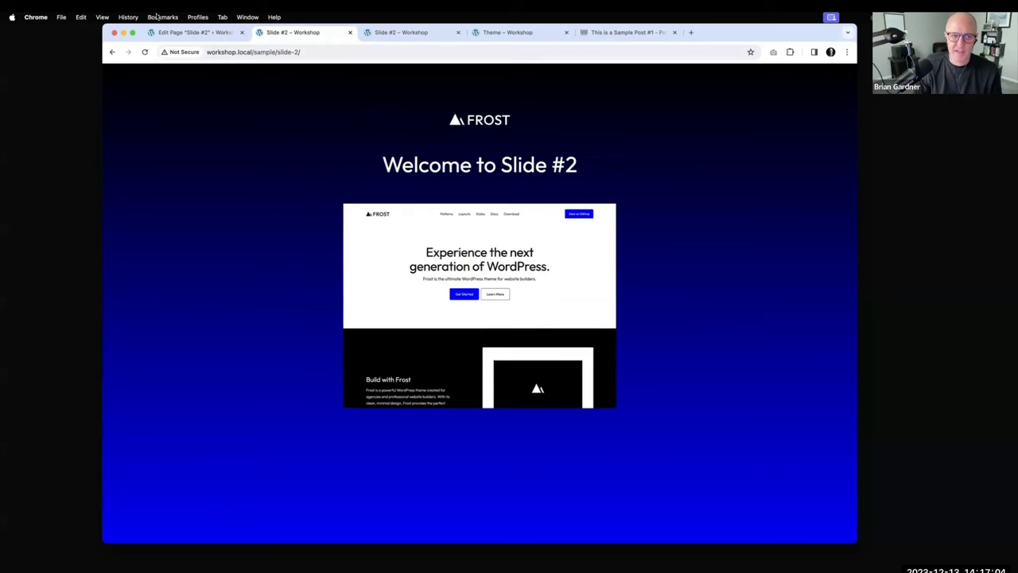
- Open the Sample page for editing and copy the Buttons block that holds the Next Slide button
click(202, 34)
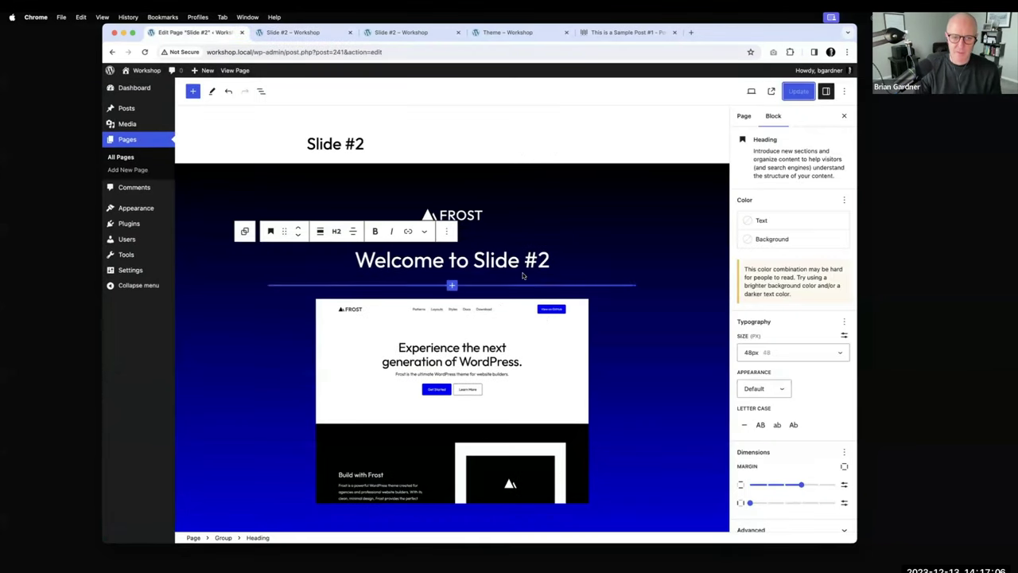
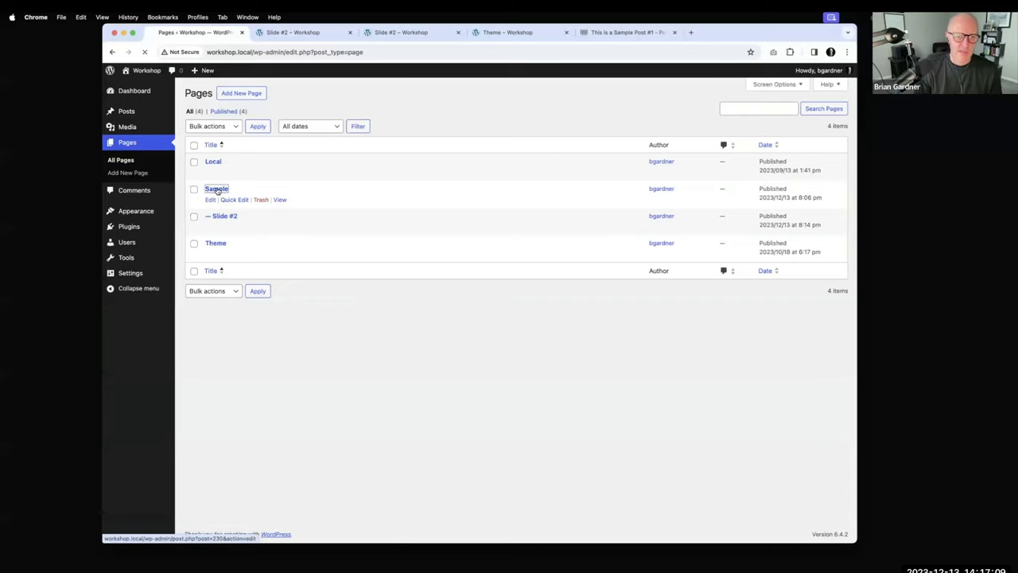
scroll(614, 342, down, 5)
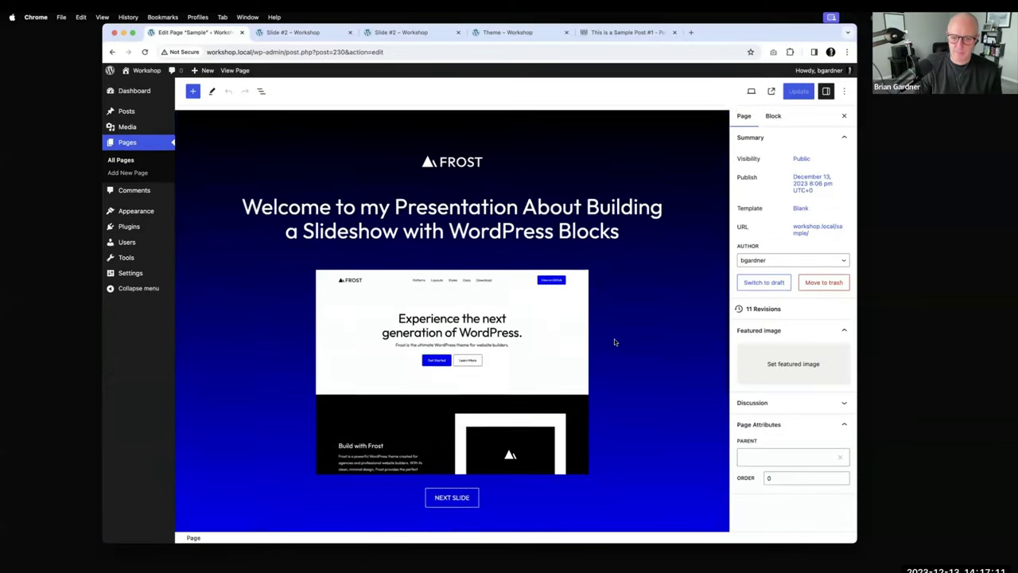
click(475, 411)
click(488, 414)
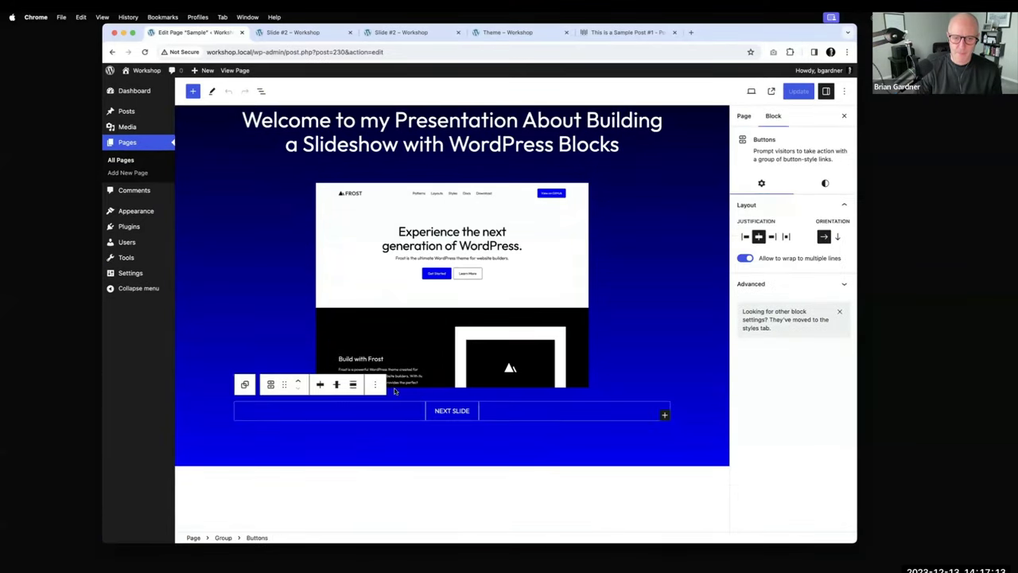
click(376, 385)
click(389, 170)
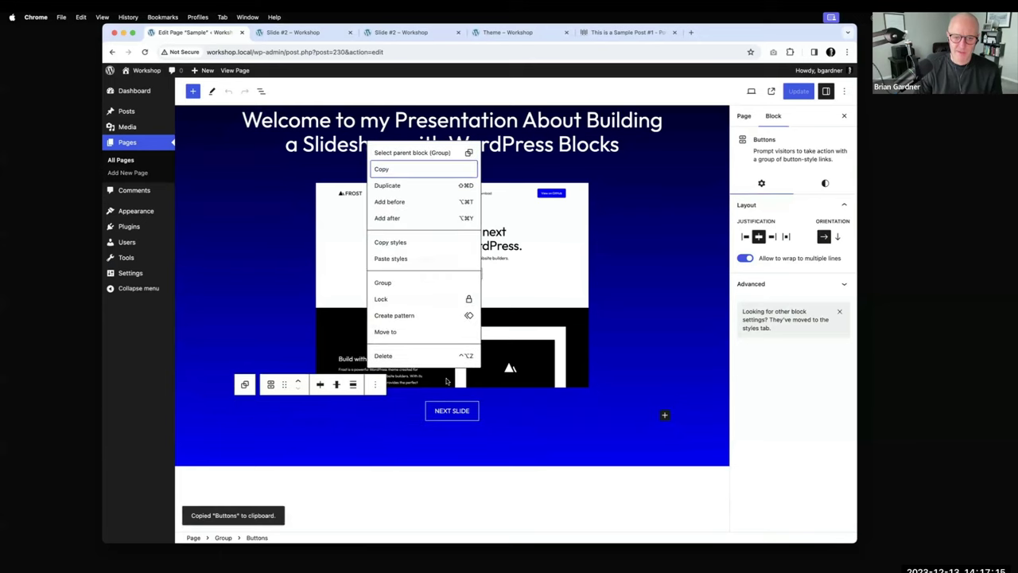
- Open the Slide #2 page for editing and paste the copied Buttons block below the image inside its Group
click(110, 51)
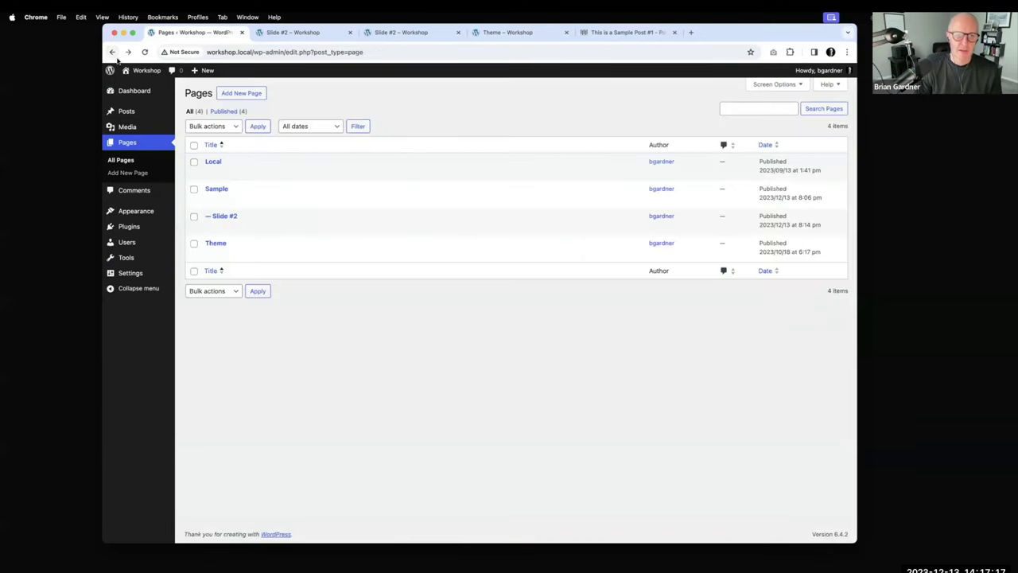
click(225, 215)
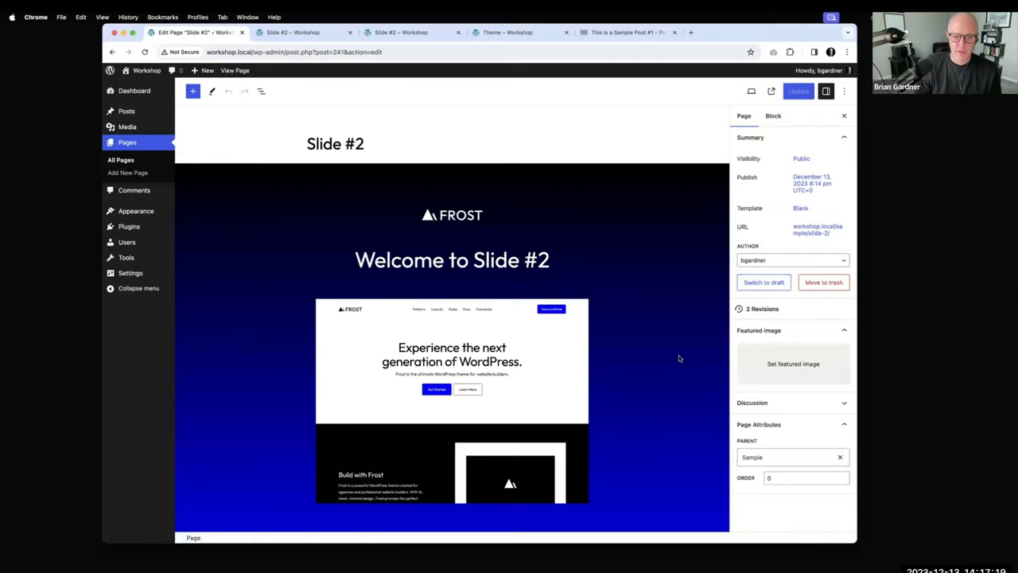
scroll(480, 358, down, 3)
click(583, 384)
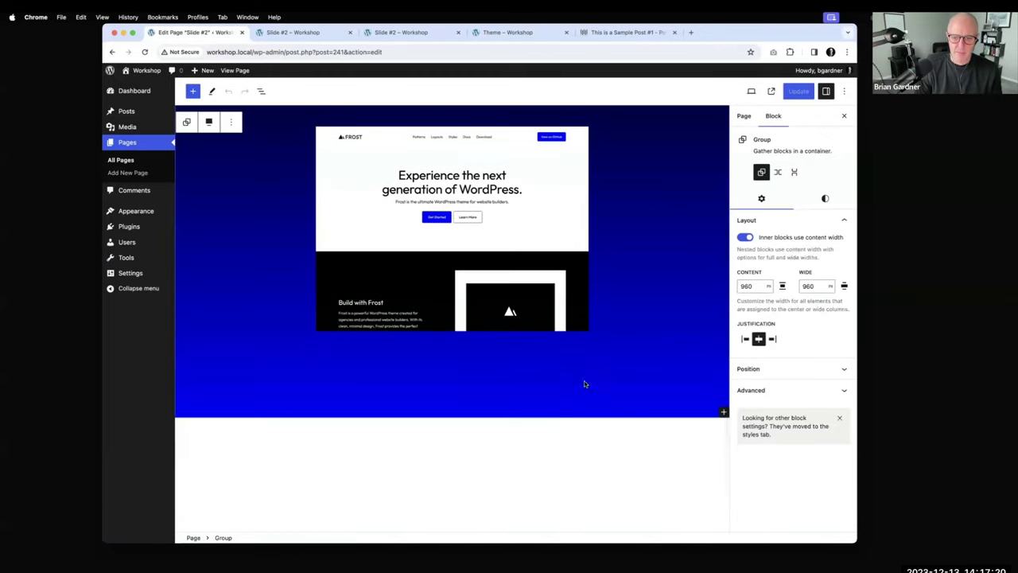
click(724, 412)
key(super+v)
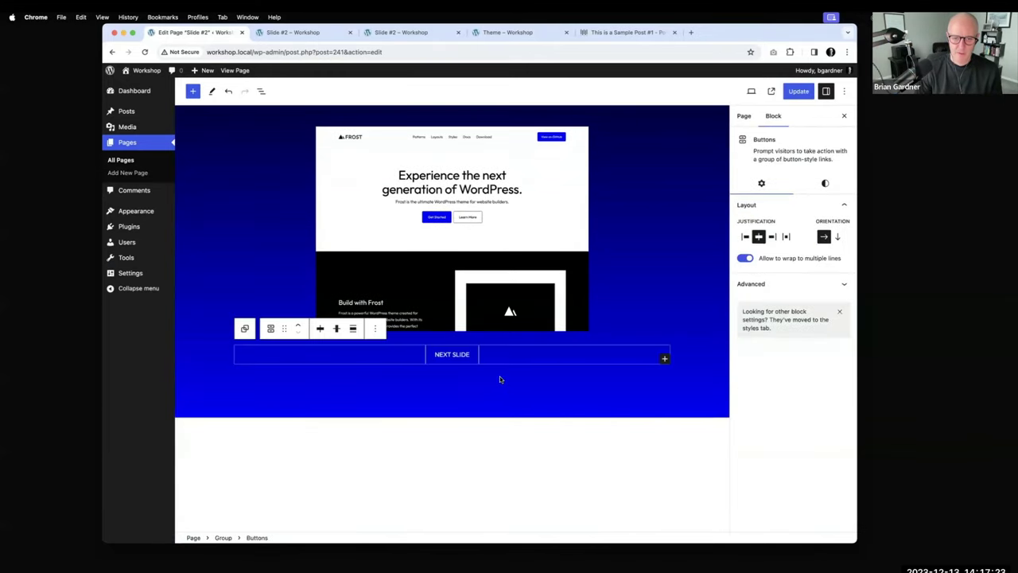
click(452, 355)
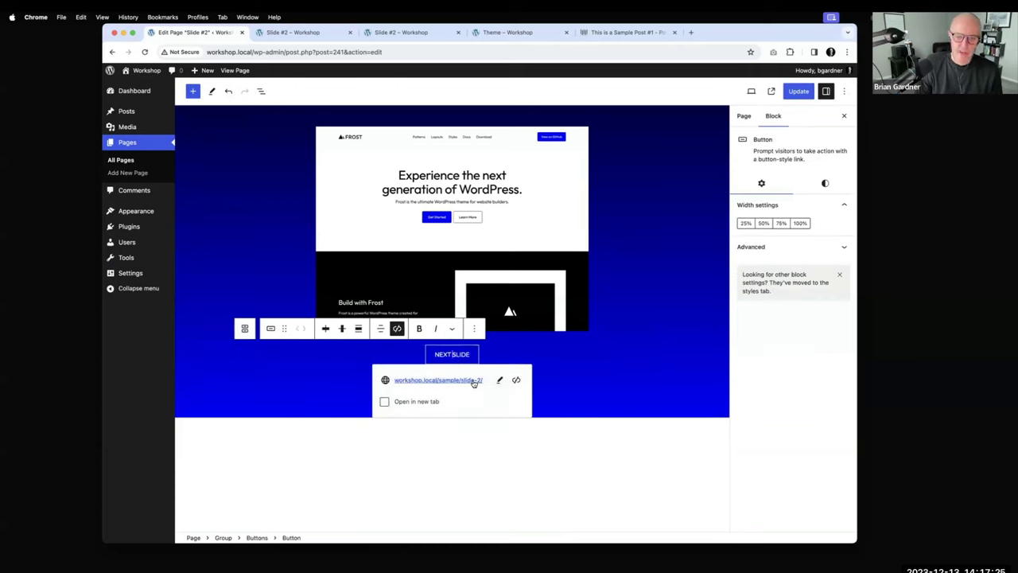
click(500, 379)
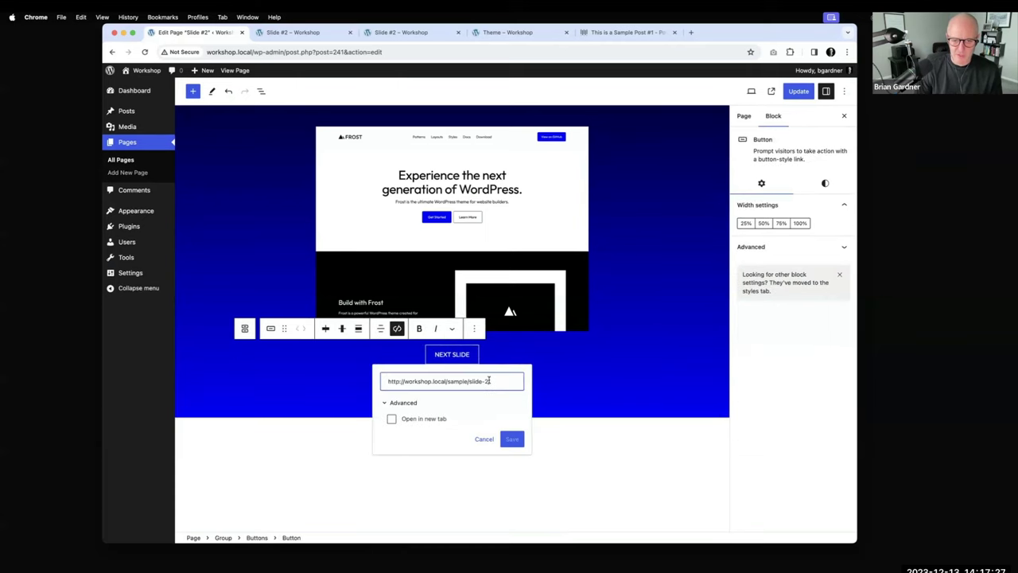
key(BackSpace)
text(3)
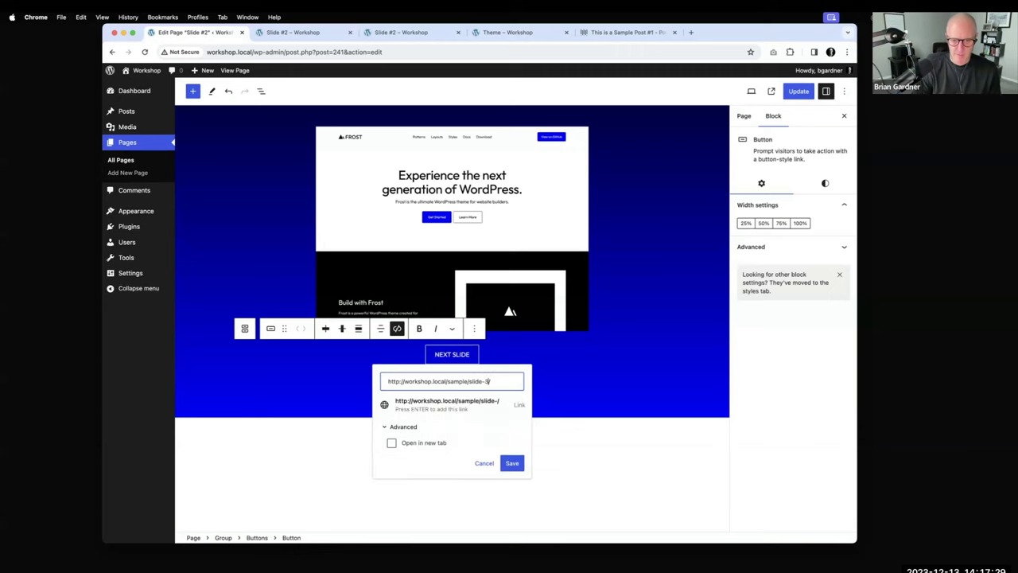
click(512, 463)
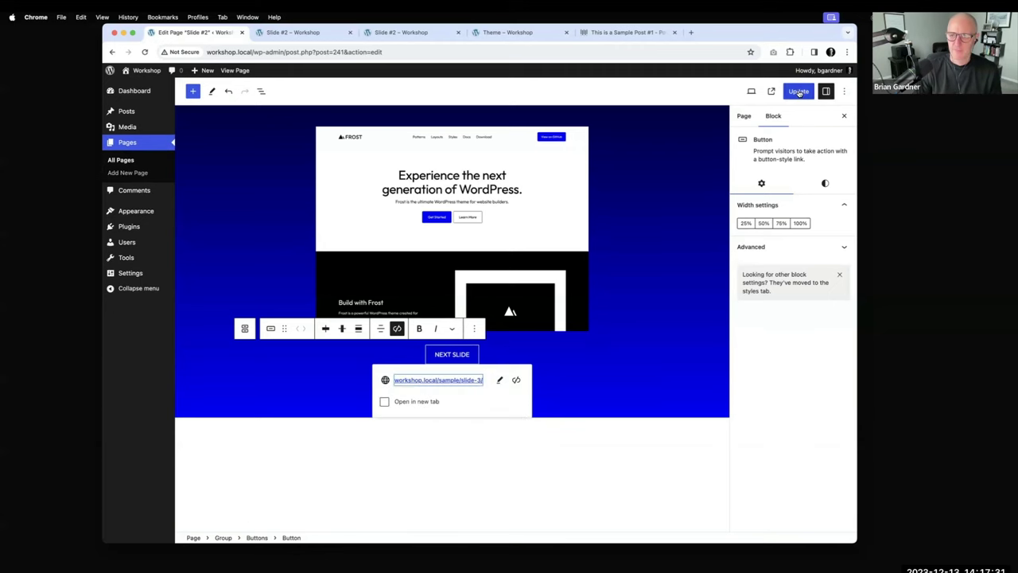
click(799, 91)
- Reopen the Slide #2 page, copy its entire Group block and return to the Pages list
click(127, 143)
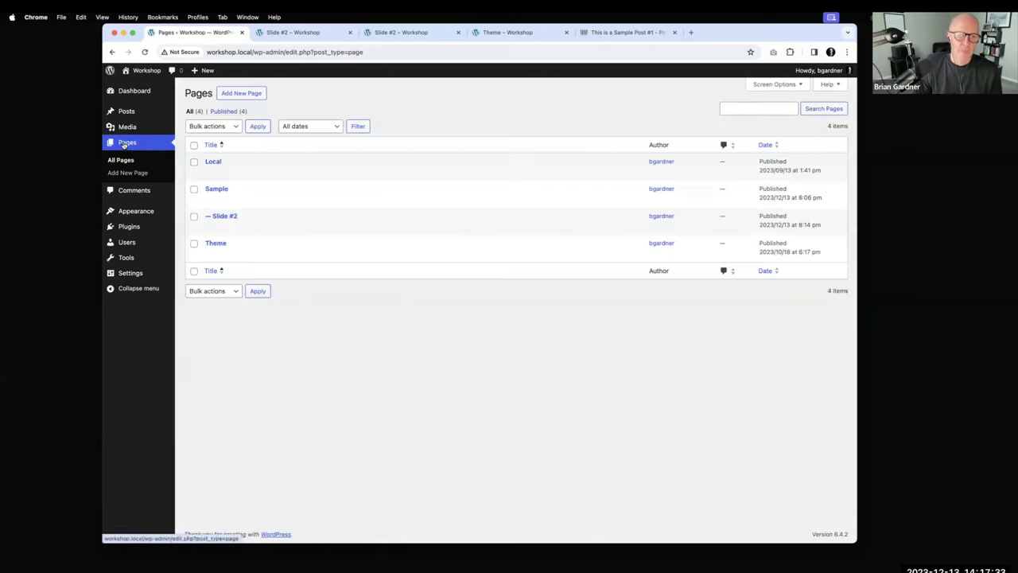
click(224, 215)
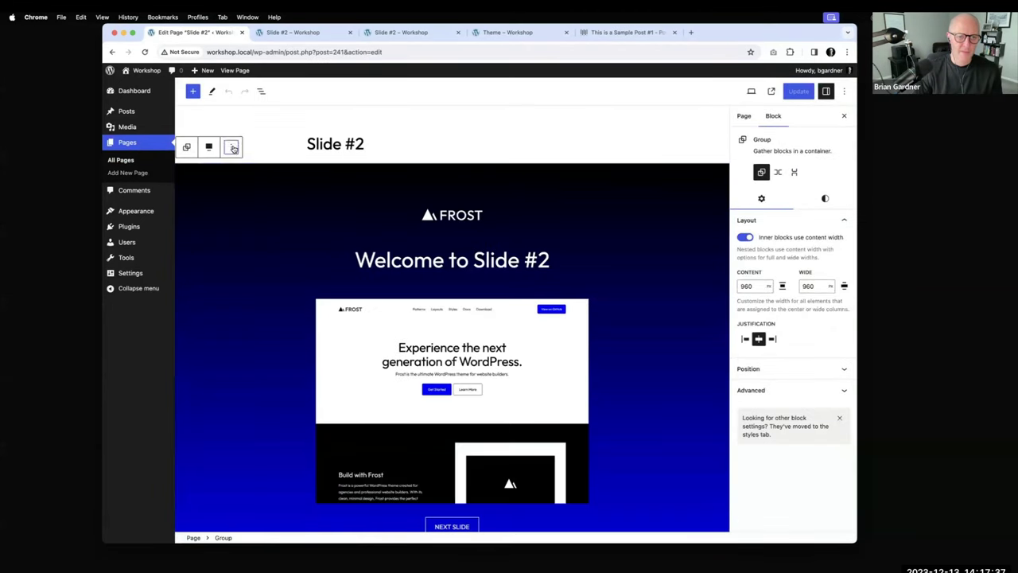
click(232, 148)
click(112, 51)
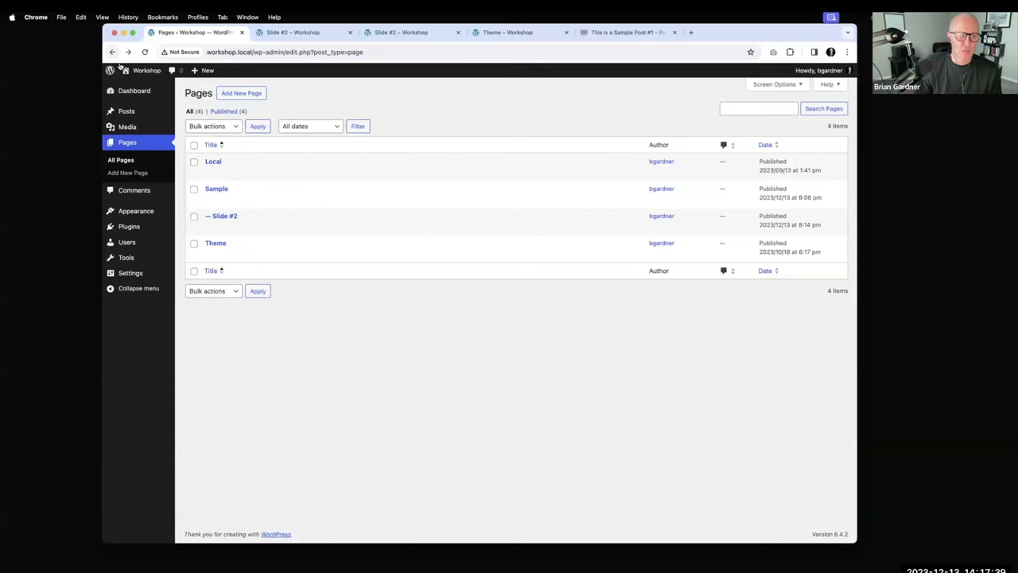
- Add a new page titled "Slide #3"
click(249, 93)
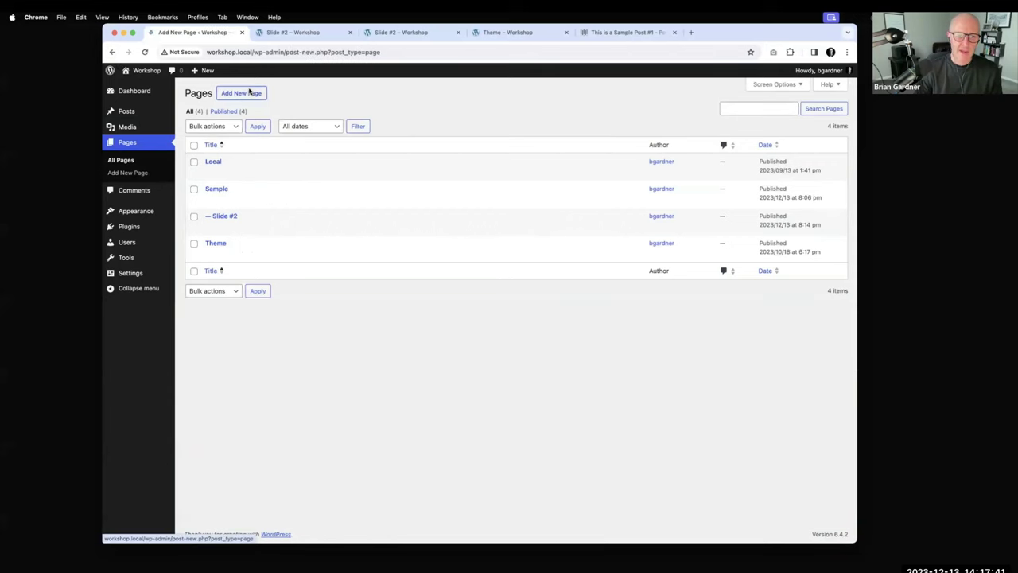
text(Slide #)
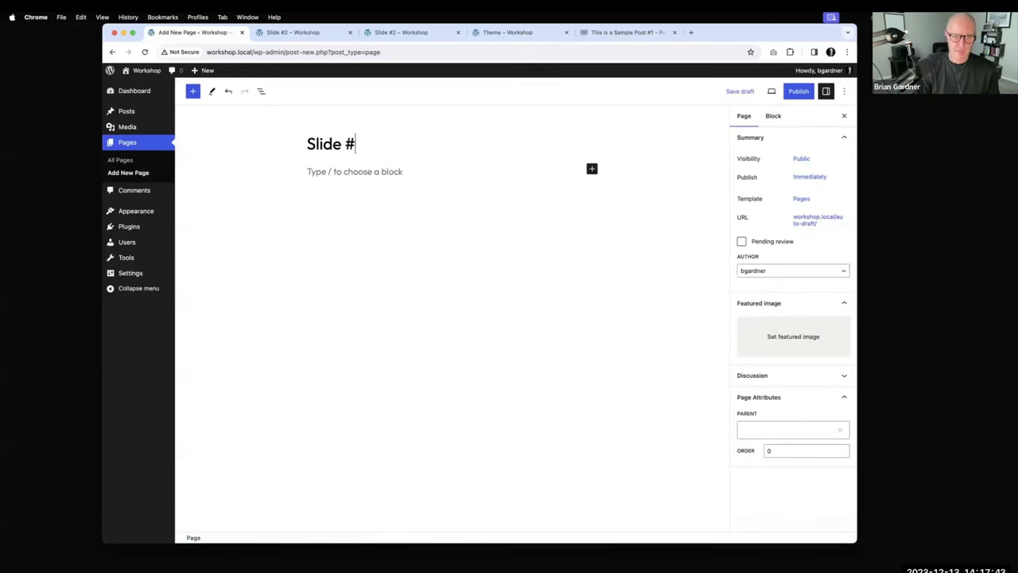
text(3)
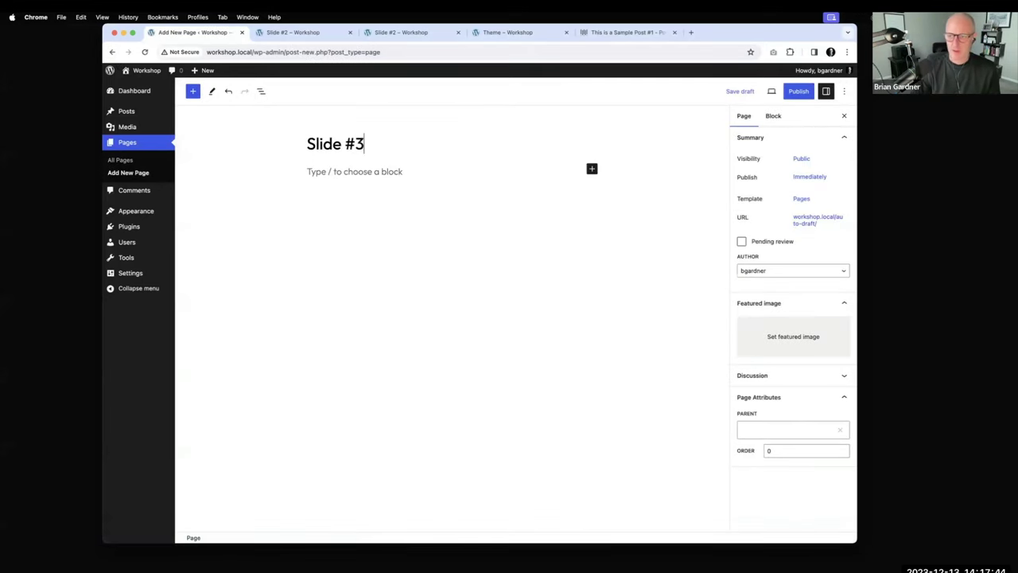
- Paste the copied Group block into the new page and change its heading to "Welcome to Slide #3"
click(345, 173)
key(super+v)
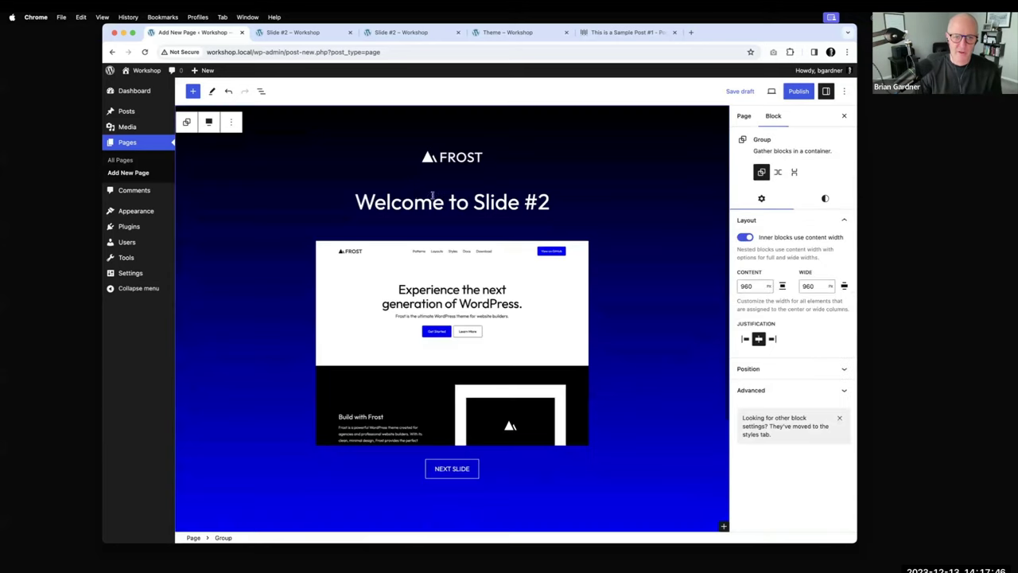
click(546, 202)
key(BackSpace)
text(3)
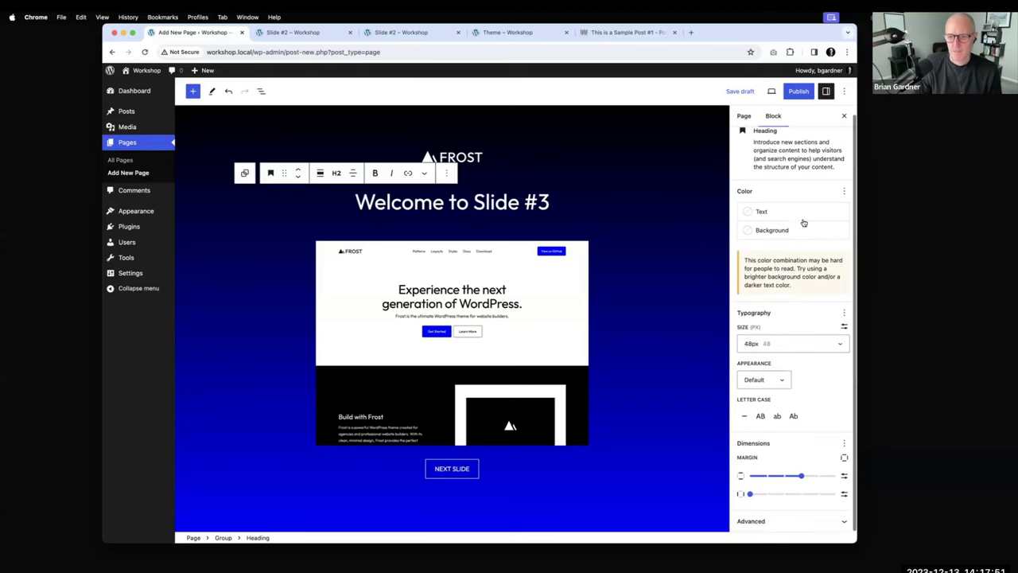
- Assign the Blank template to the Slide #3 page and publish it
click(744, 115)
click(802, 200)
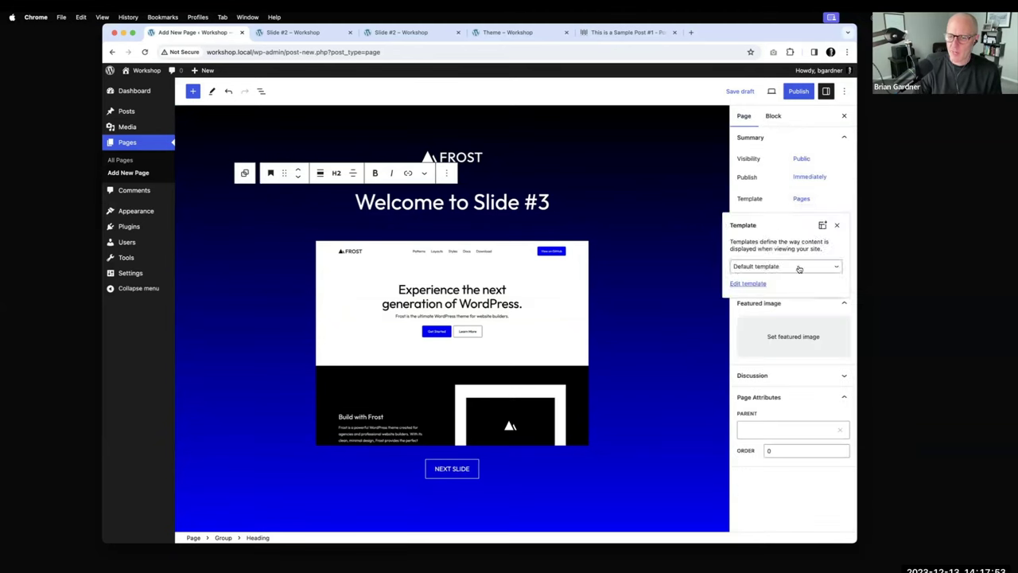
click(784, 266)
click(785, 276)
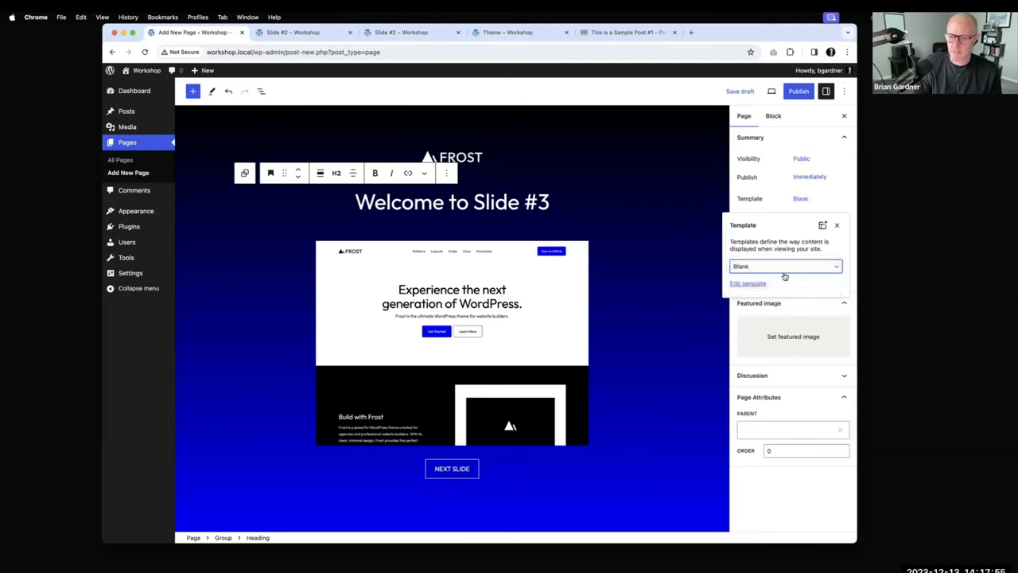
click(794, 93)
click(766, 92)
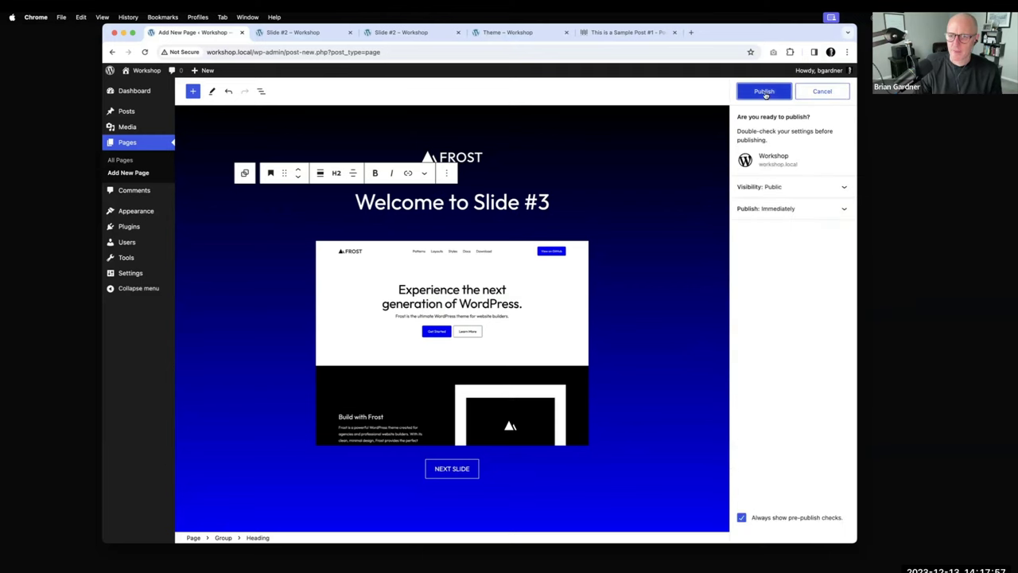
click(841, 95)
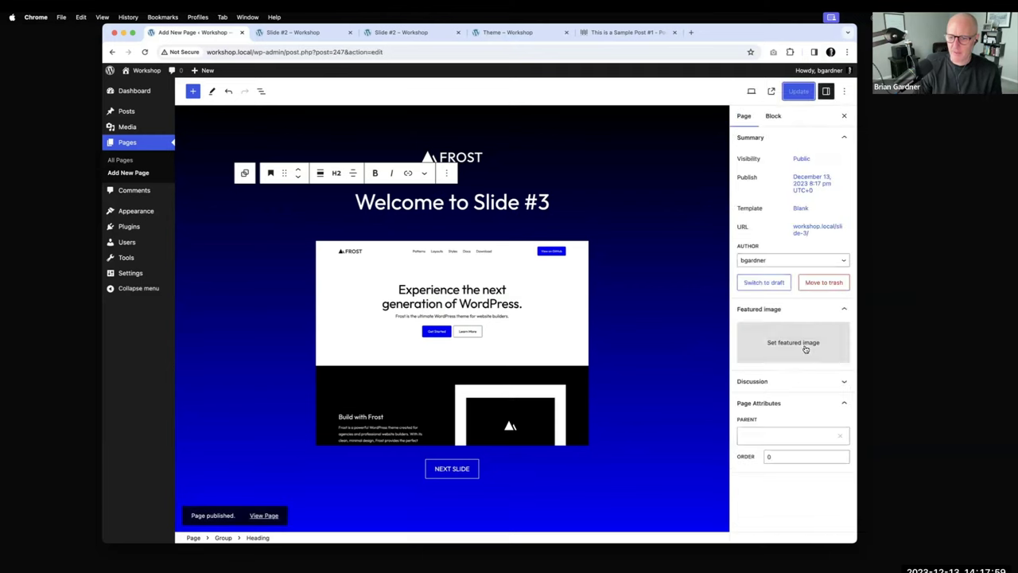
- Set Sample as the parent of the Slide #3 page, update it and return to the Pages list
click(787, 435)
click(769, 481)
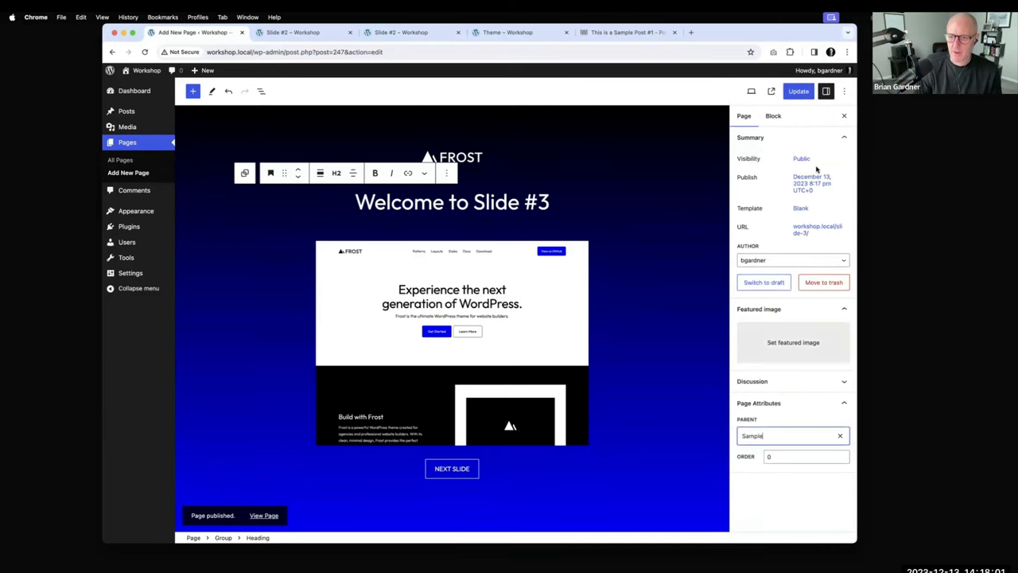
click(800, 93)
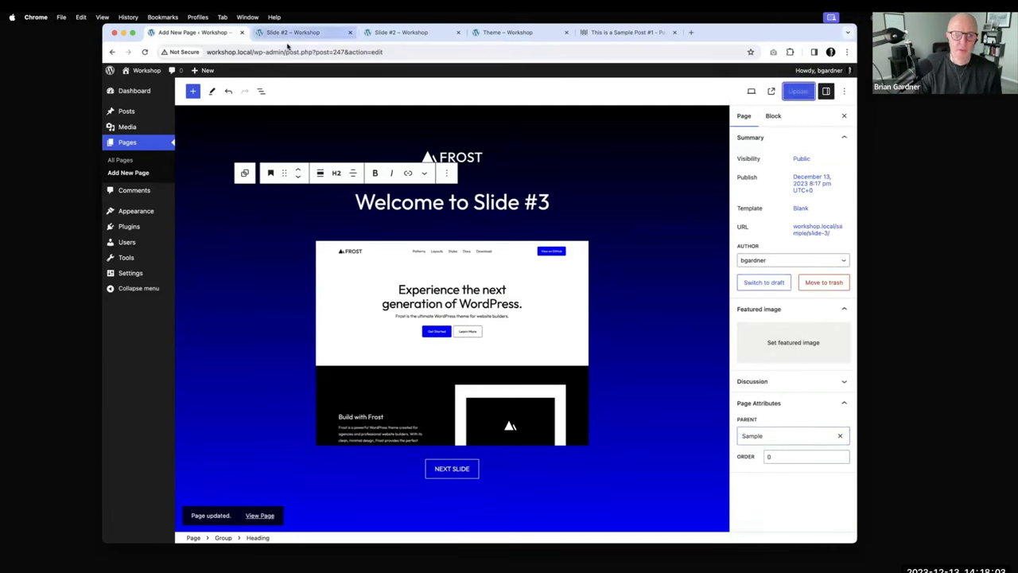
click(145, 147)
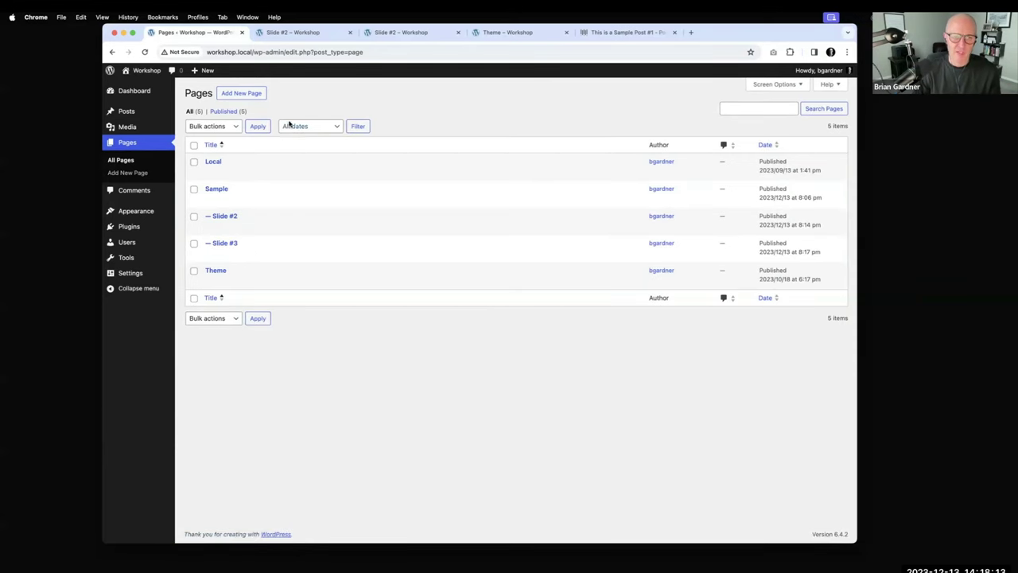
- Go back to the published Sample page and follow the Next Slide buttons through to Slide #3
click(293, 32)
click(112, 53)
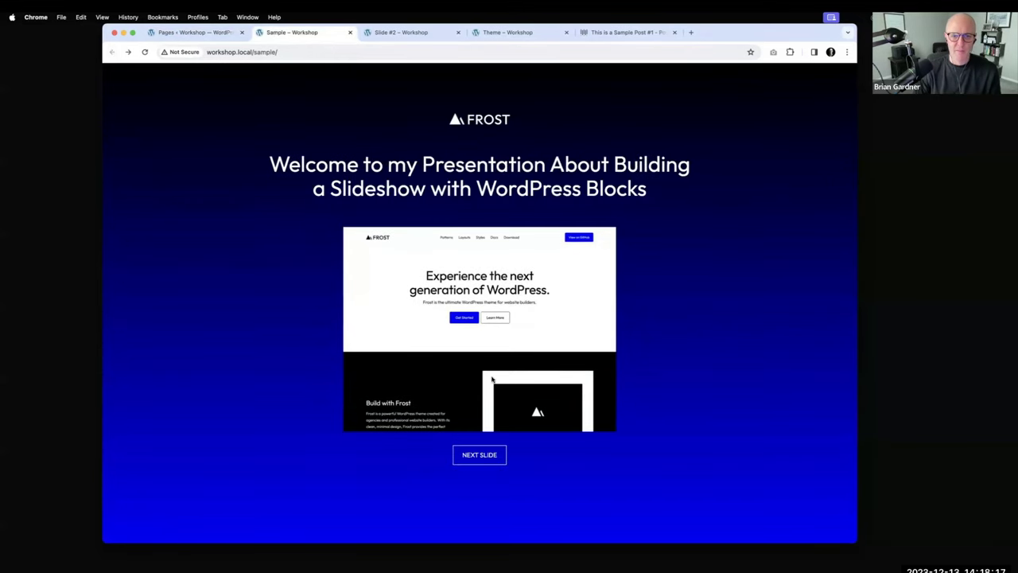
click(487, 460)
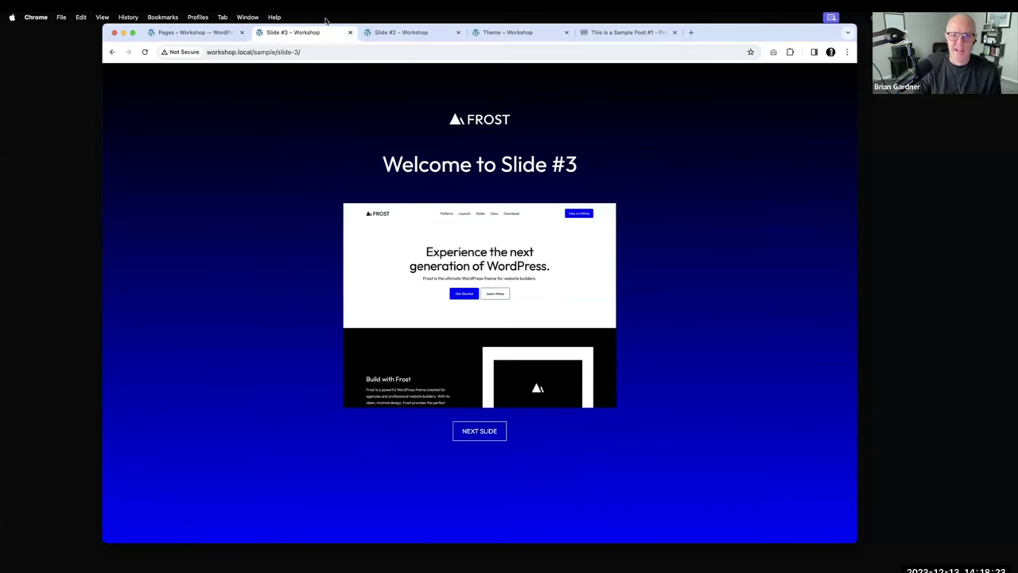
- Copy the sample post's text from its first paragraph through the unordered list, and open the Slide #3 page for editing
click(608, 33)
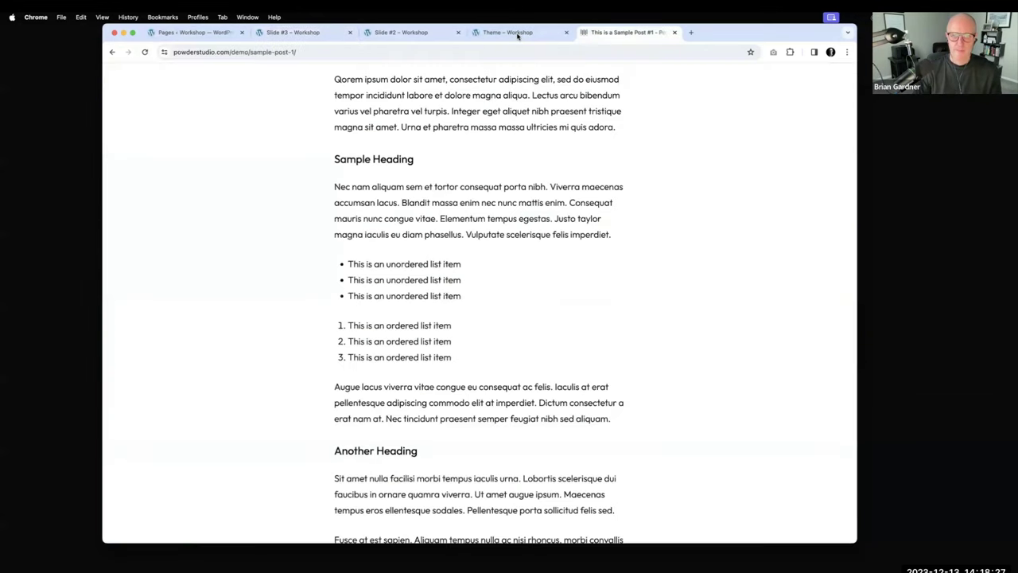
scroll(455, 212, up, 3)
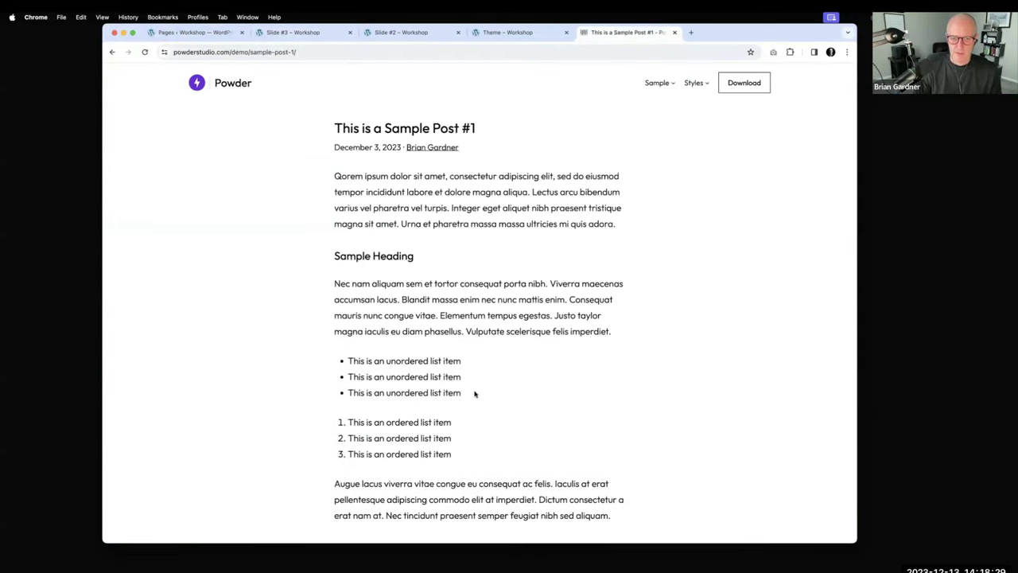
drag(475, 392, 334, 176)
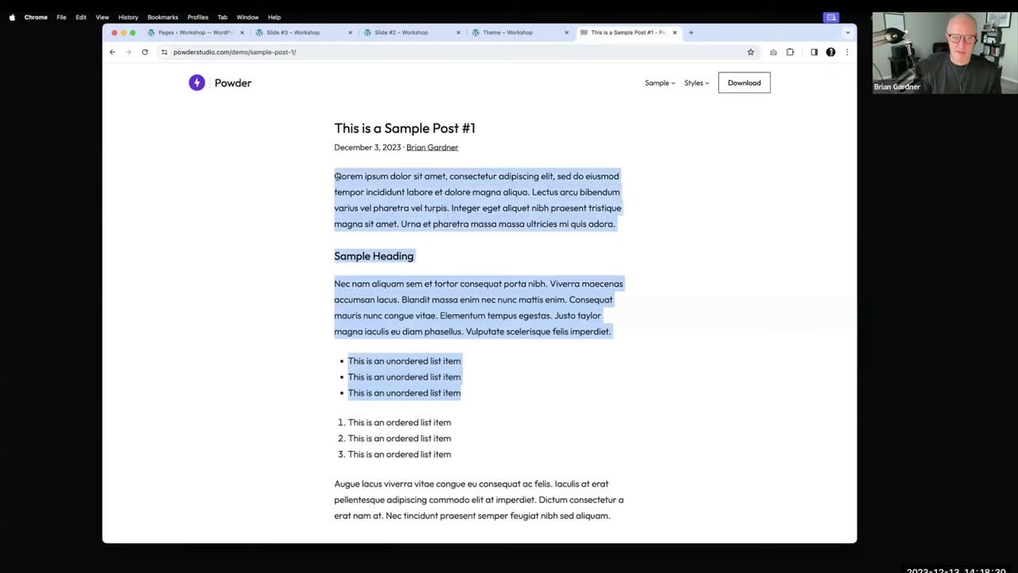
click(198, 32)
click(229, 243)
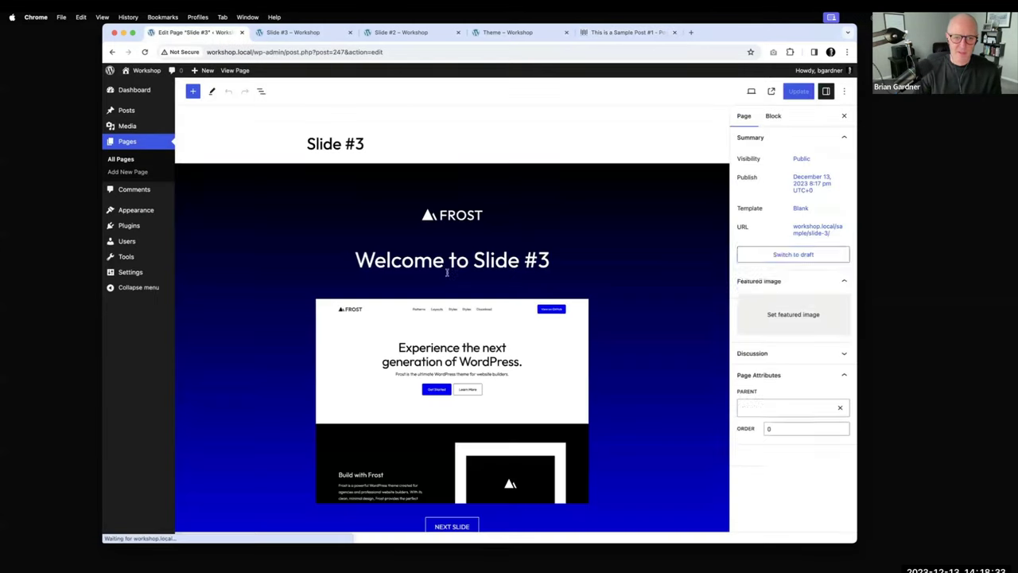
- Delete the image from Slide #3 and paste the copied sample text below the "Welcome to Slide #3" heading
click(479, 319)
key(Delete)
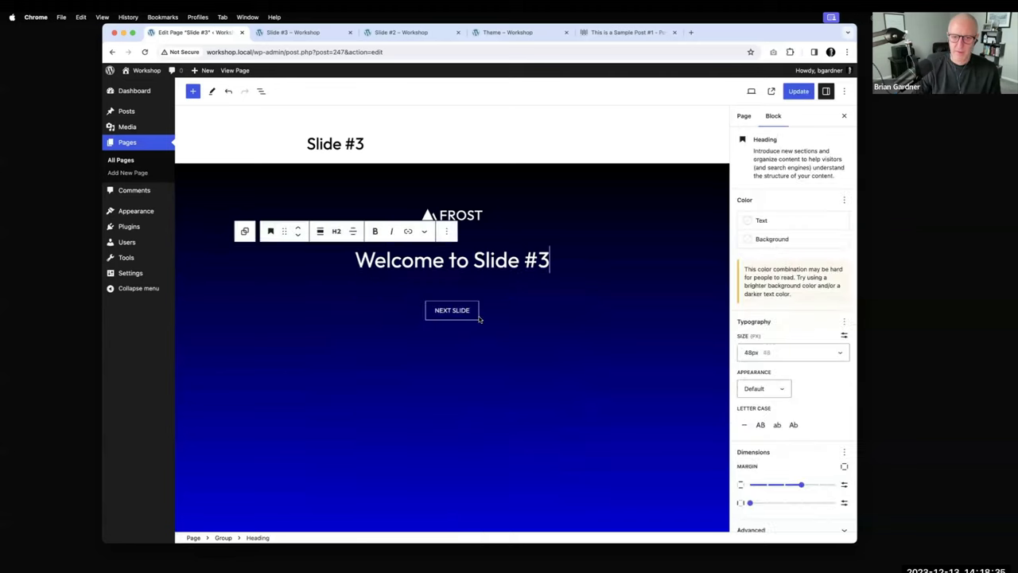
key(Return)
key(ctrl+v)
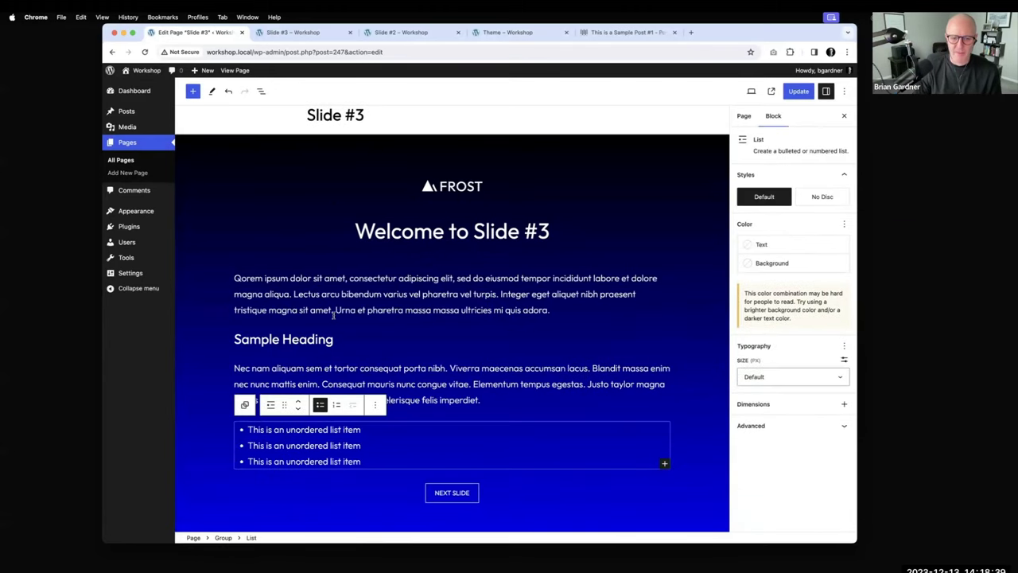
- Set the Slide #3 Group's content and wide widths to 720 px, update the page and reload the published slide
click(222, 538)
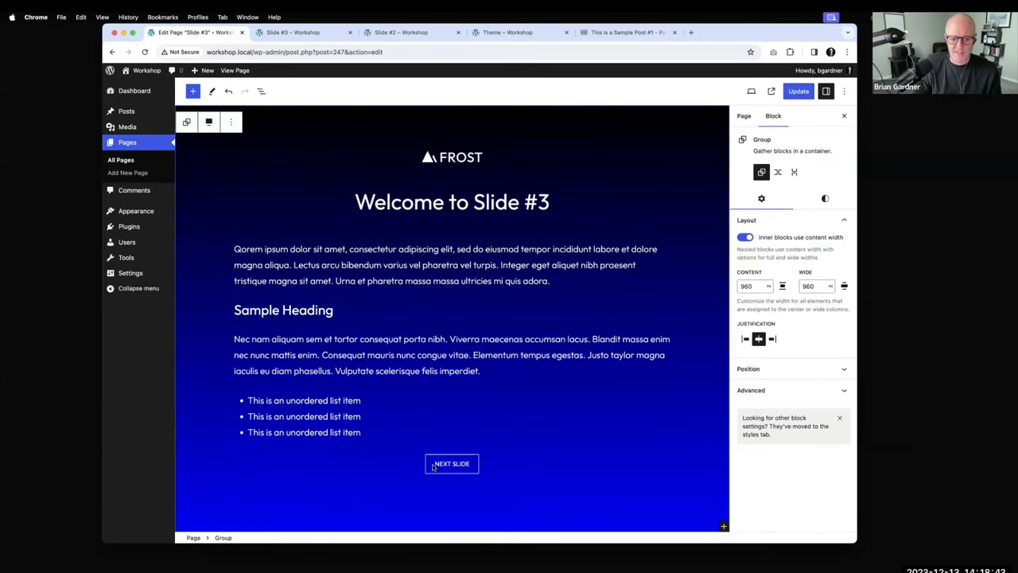
click(262, 92)
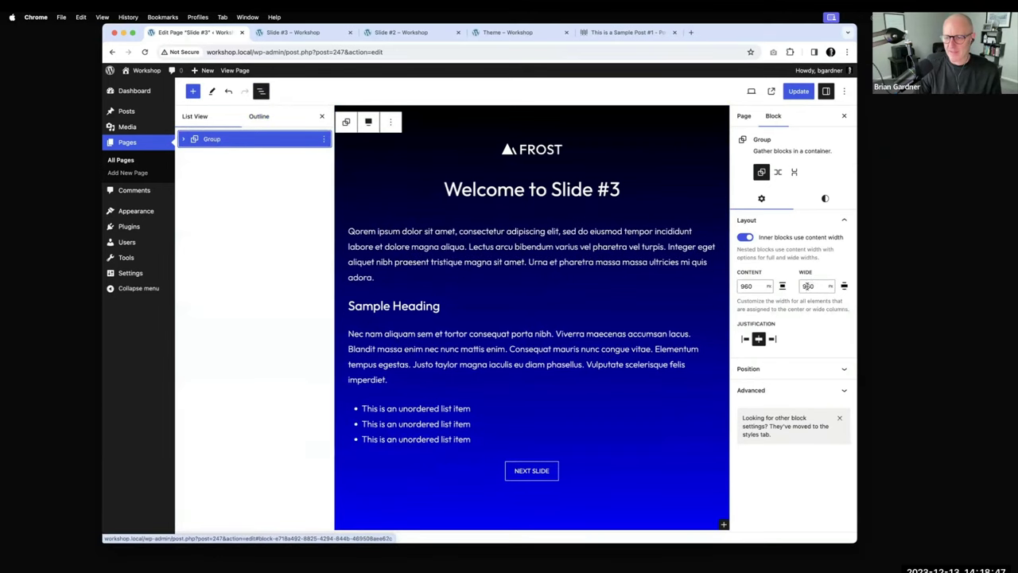
click(808, 285)
text(800)
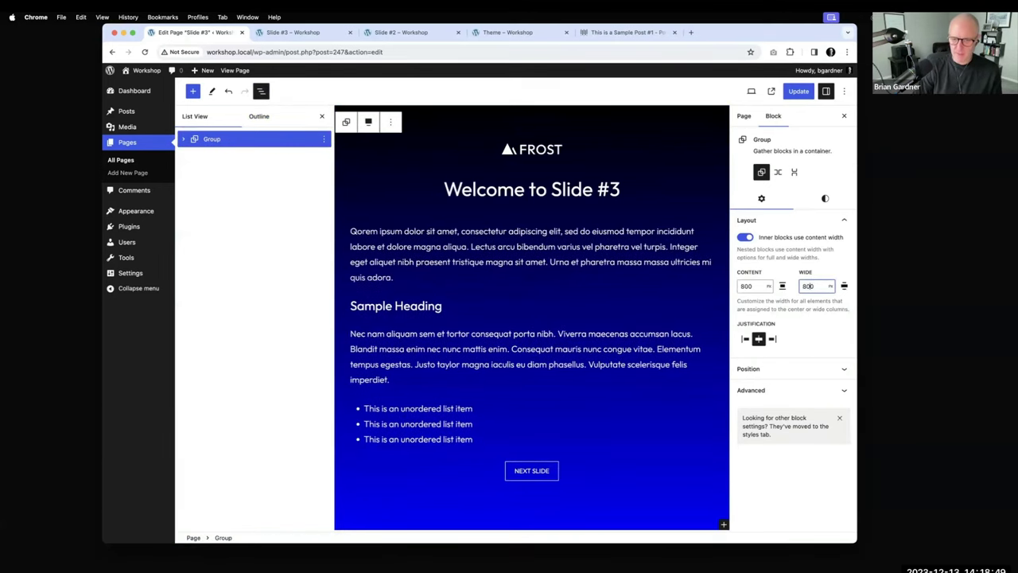
key(BackSpace)
key(BackSpace)
key(BackSpace)
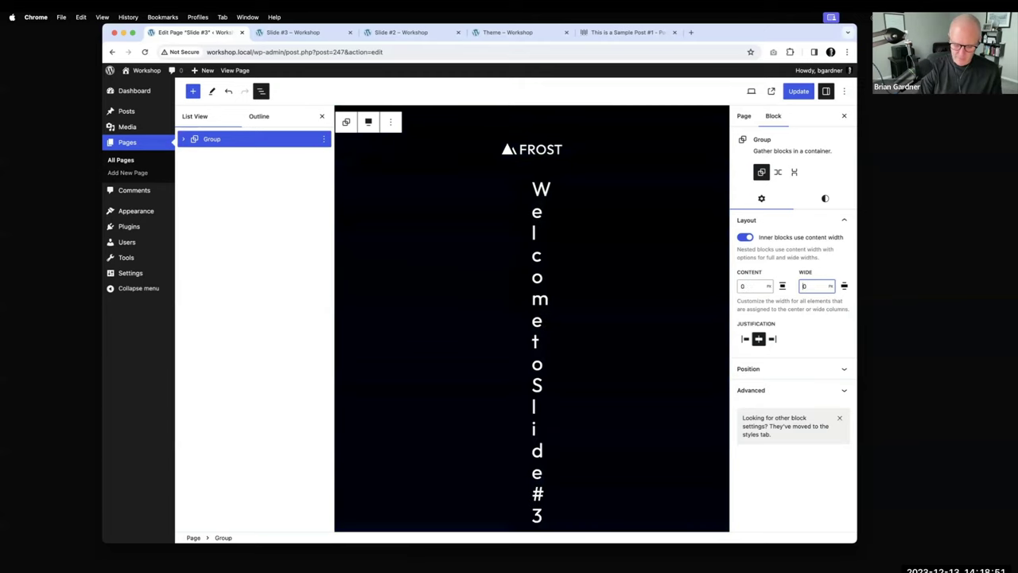
text(720)
click(799, 90)
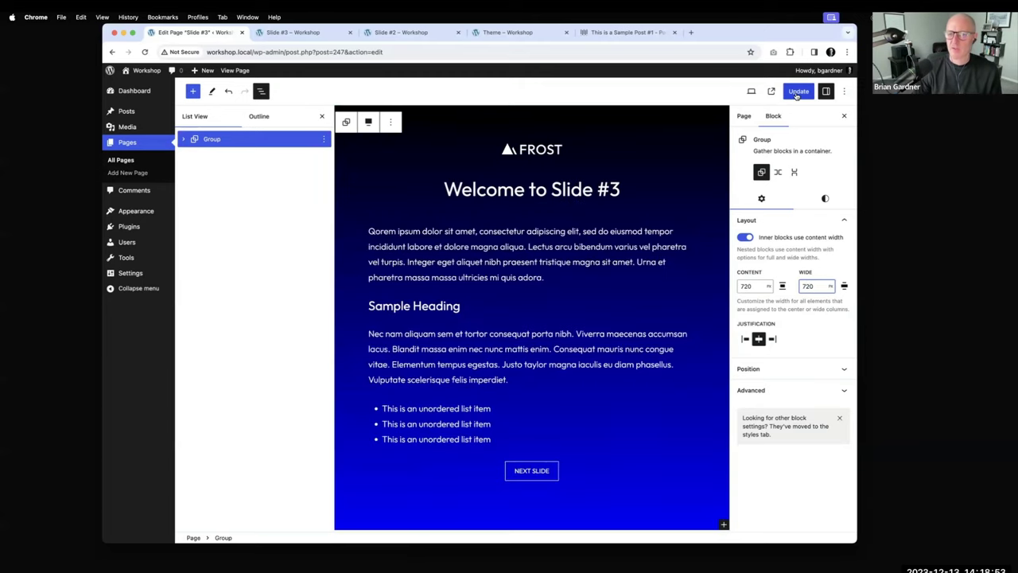
click(294, 33)
key(super+r)
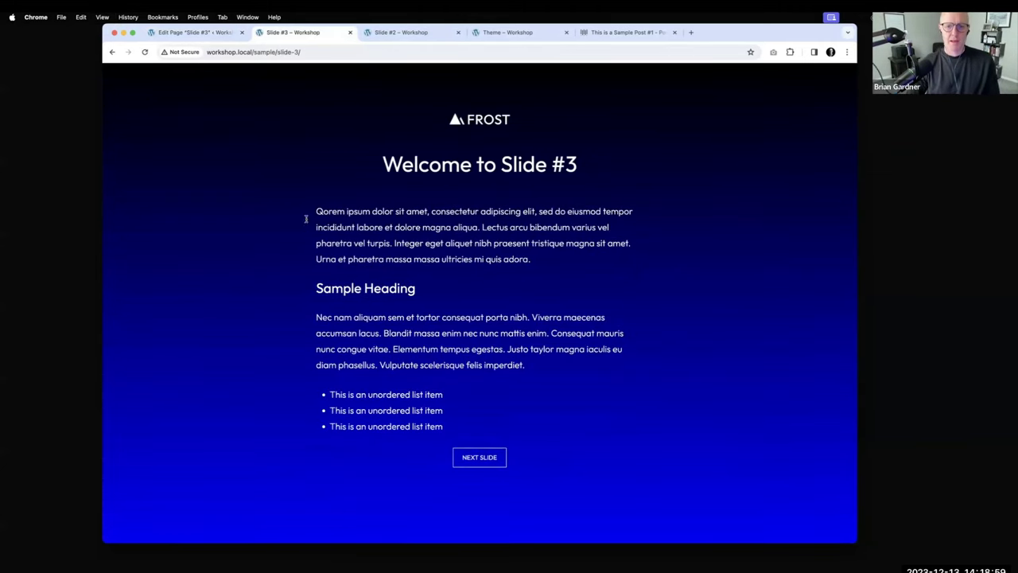
- Copy the whole assets folder tree from the Assets slide on the published Theme page
click(517, 33)
scroll(399, 170, down, 12)
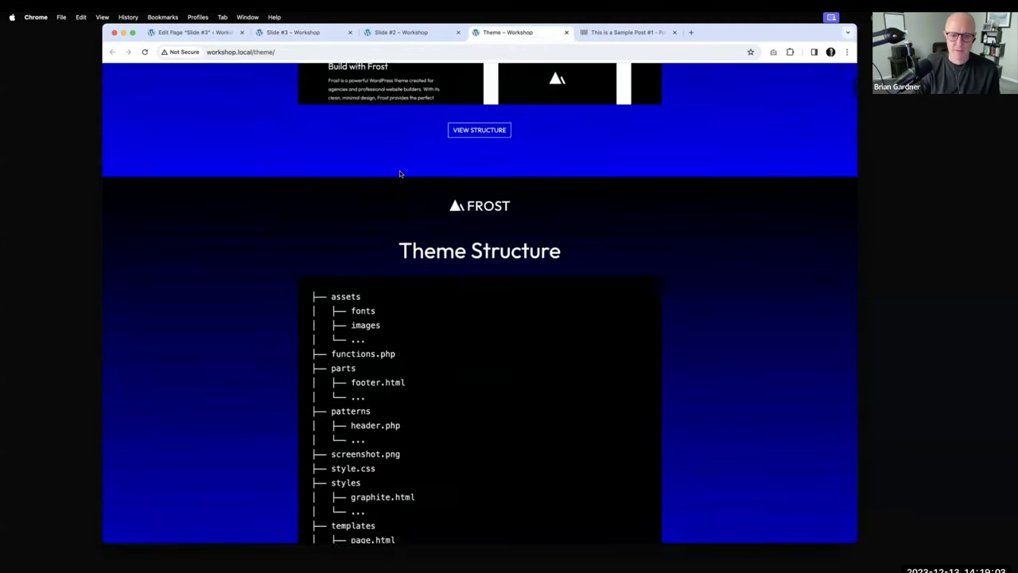
scroll(400, 171, down, 2)
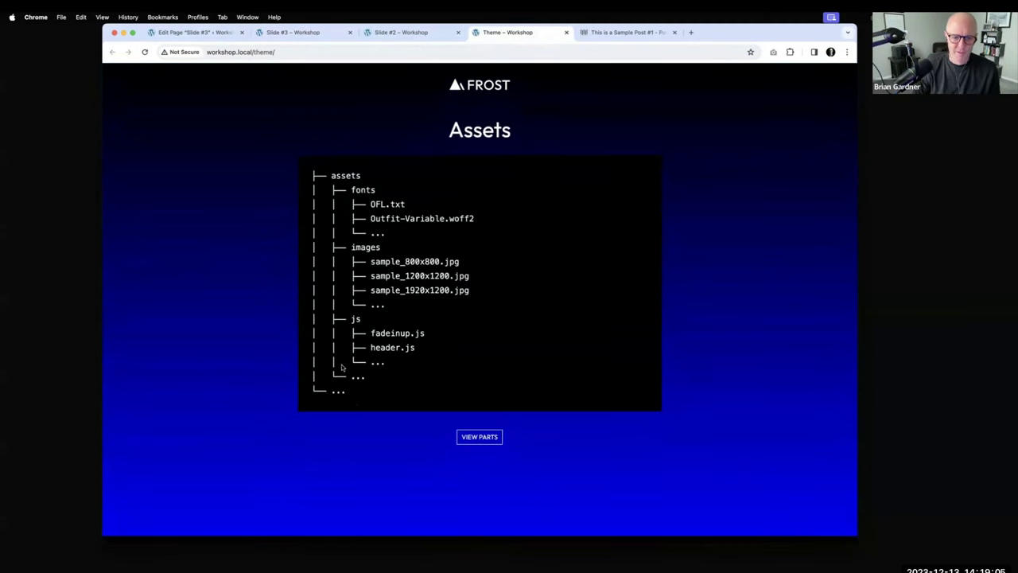
drag(345, 394, 305, 176)
key(ctrl+c)
- Open the Slide #2 page for editing and add a Code block containing the copied assets tree below its heading
click(193, 32)
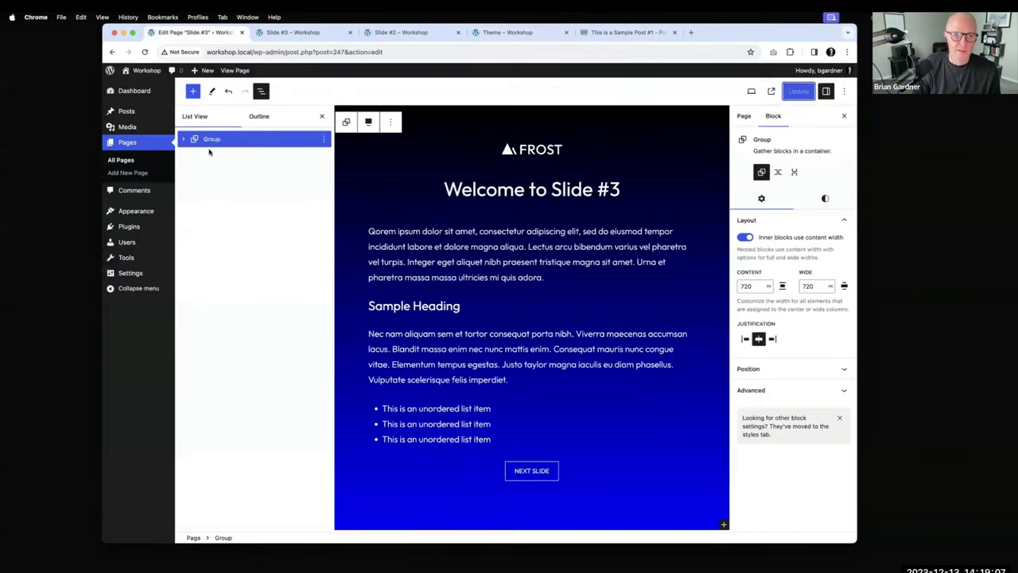
click(131, 143)
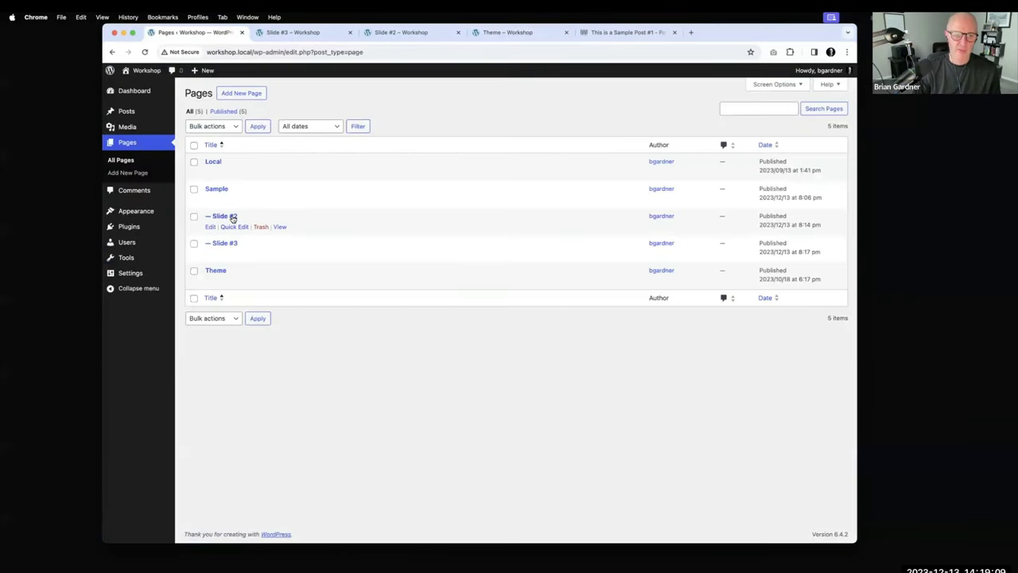
click(232, 218)
click(578, 259)
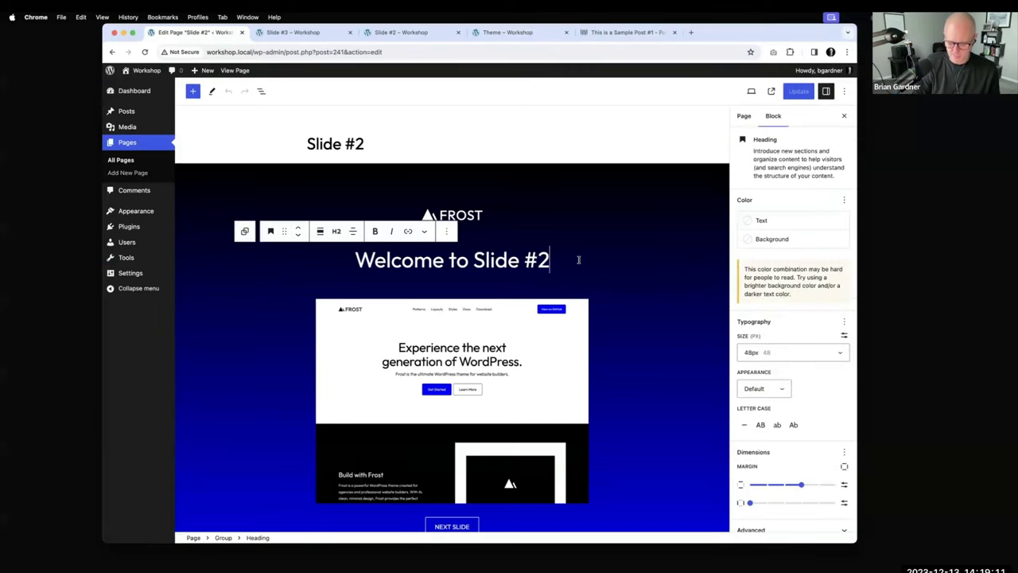
key(Return)
text(/co)
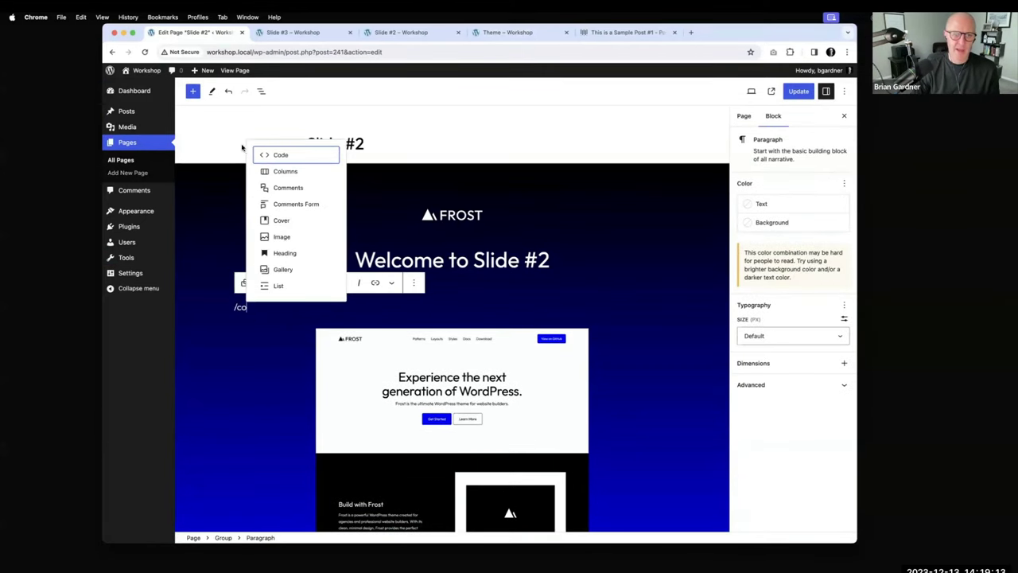
key(Return)
key(ctrl+v)
- Delete the image below the Code block on Slide #2 and update the page
scroll(382, 316, down, 4)
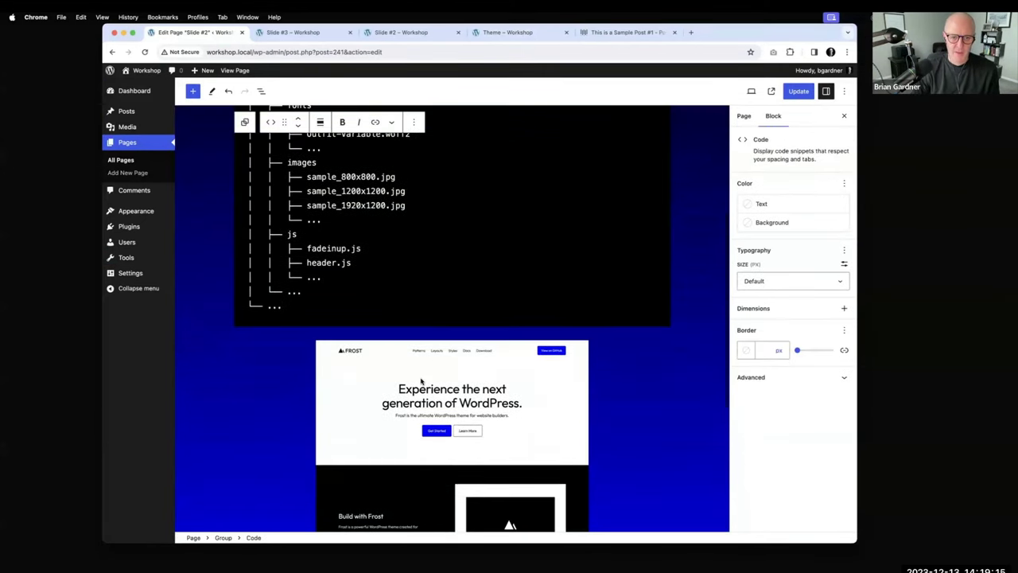
click(433, 339)
key(Delete)
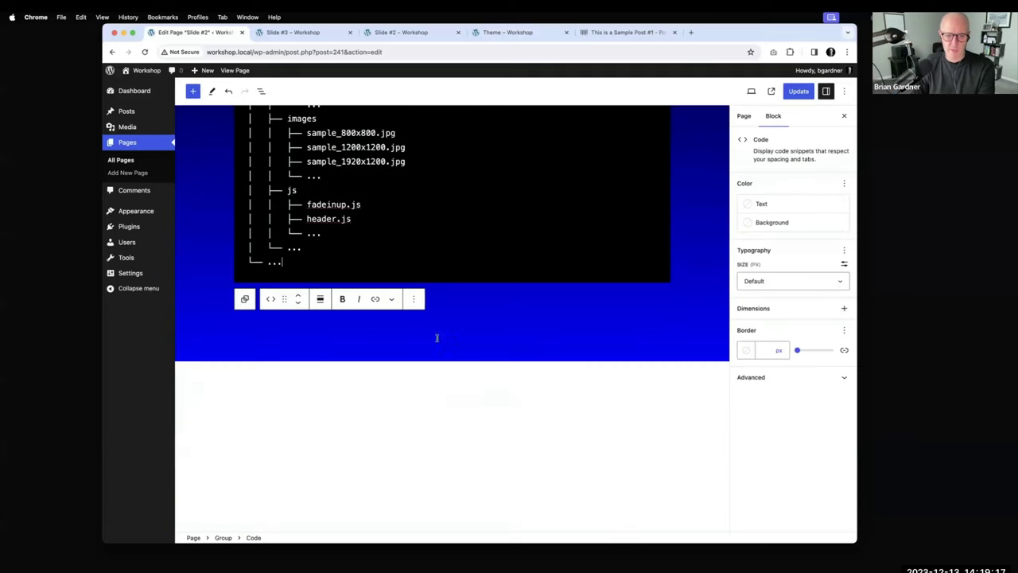
click(798, 91)
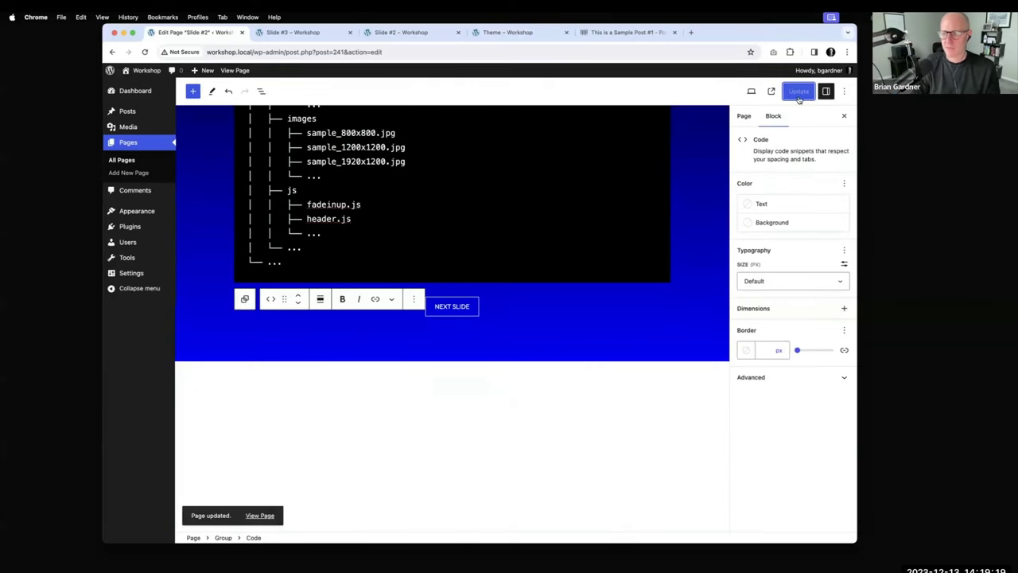
- Play the published slideshow from the Sample page through Slide #2 to Slide #3 using the Next Slide buttons
click(296, 32)
click(111, 52)
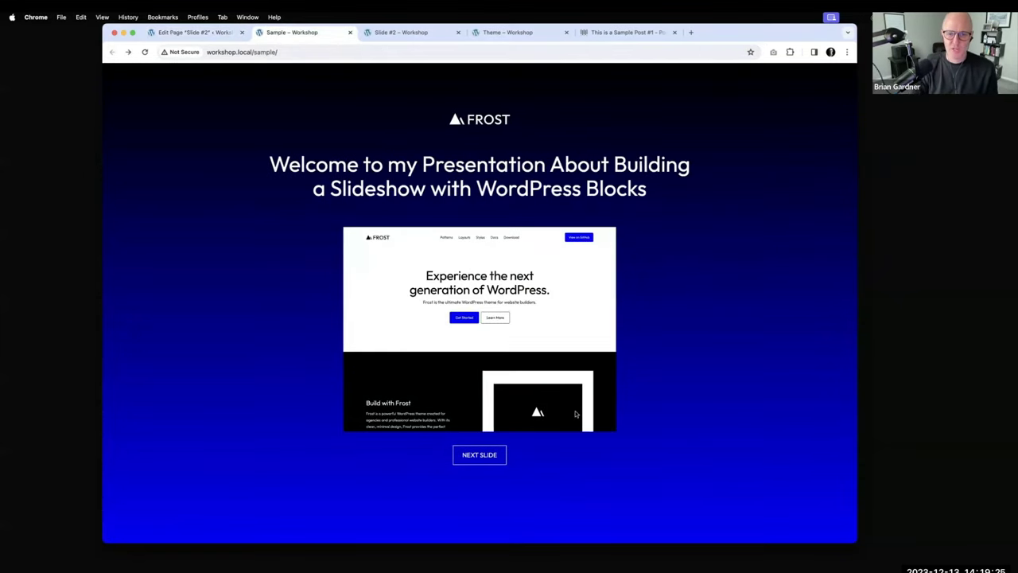
click(495, 456)
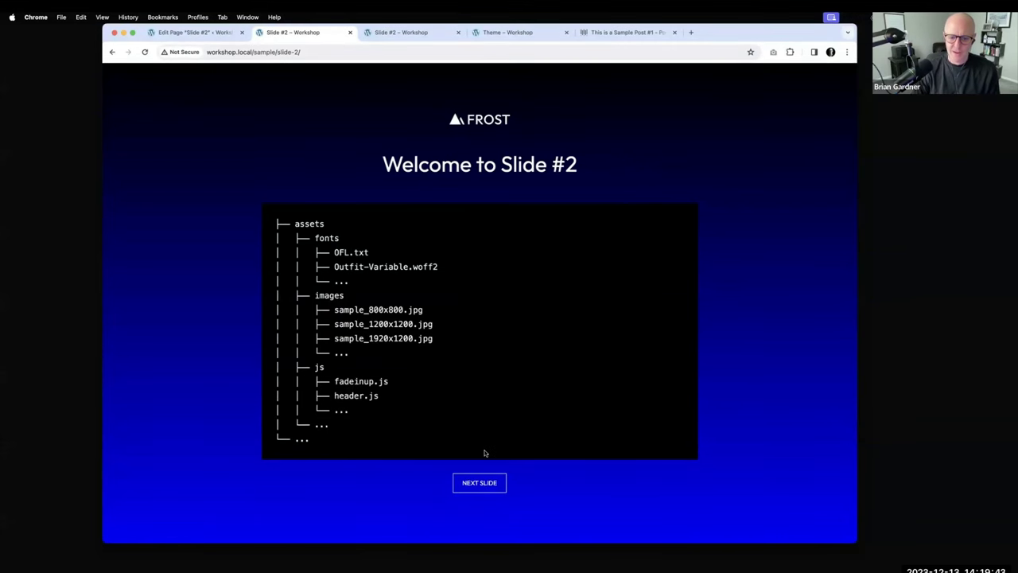
click(494, 485)
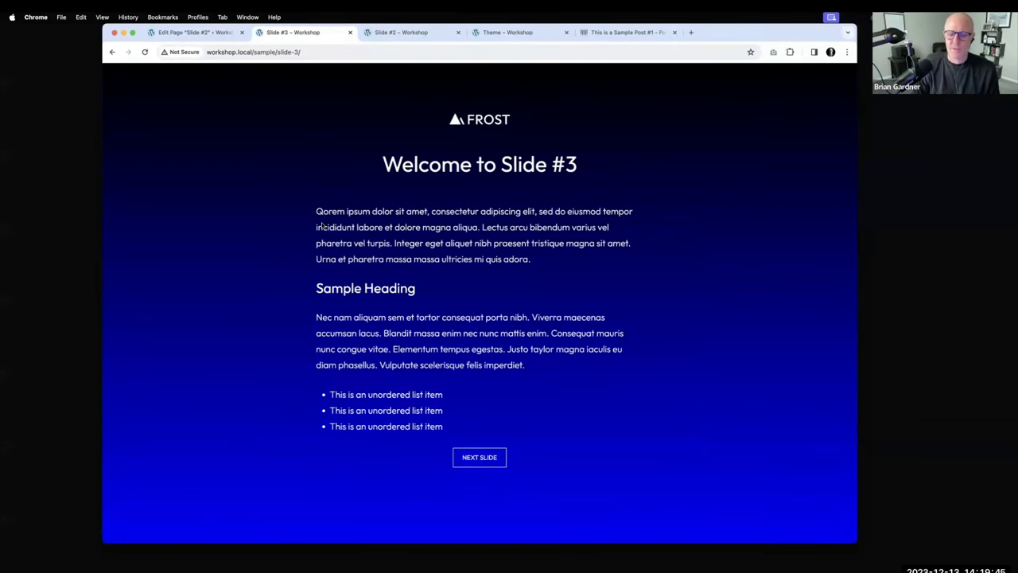
- Return to the Slide #2 page being edited and copy its whole outer Group block
click(190, 32)
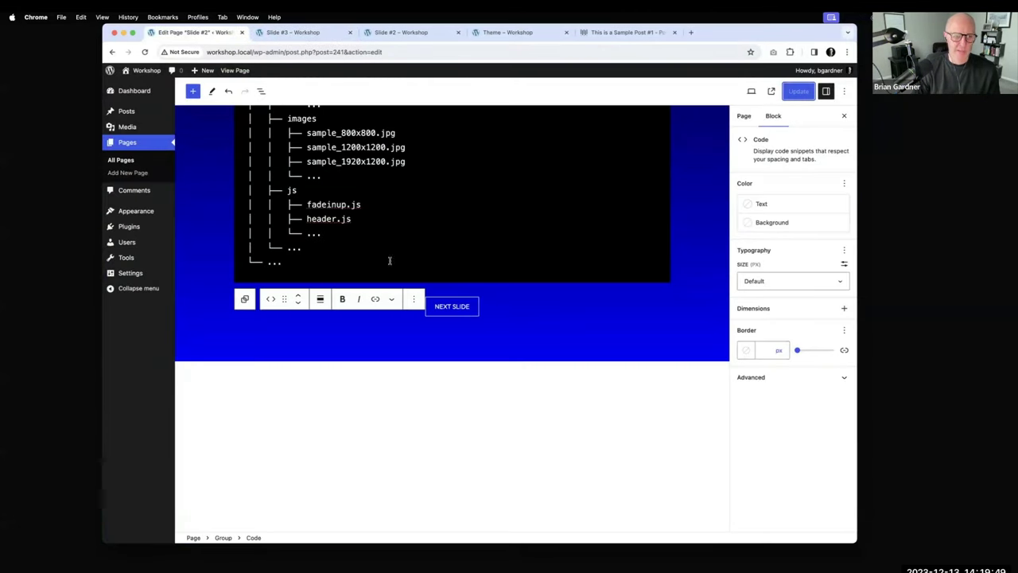
scroll(228, 163, up, 5)
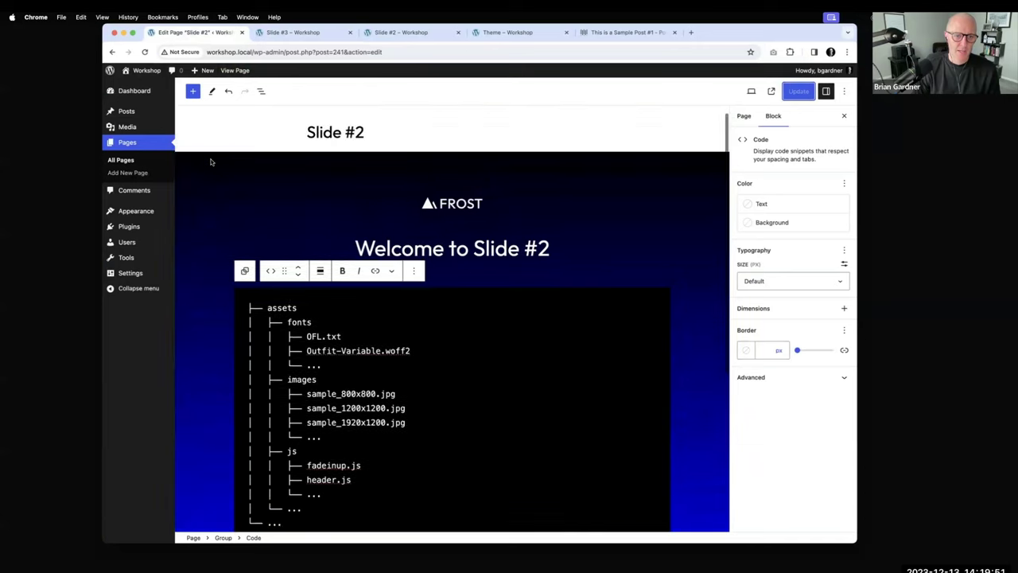
click(216, 159)
click(236, 137)
click(238, 164)
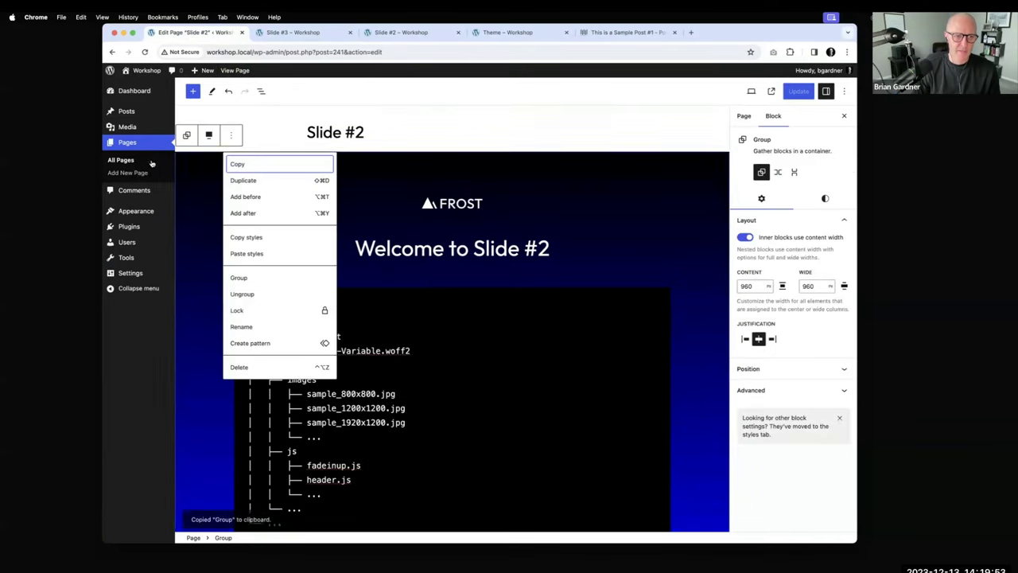
- Create a new page titled Slide #4 and paste the copied Group into its content
click(127, 172)
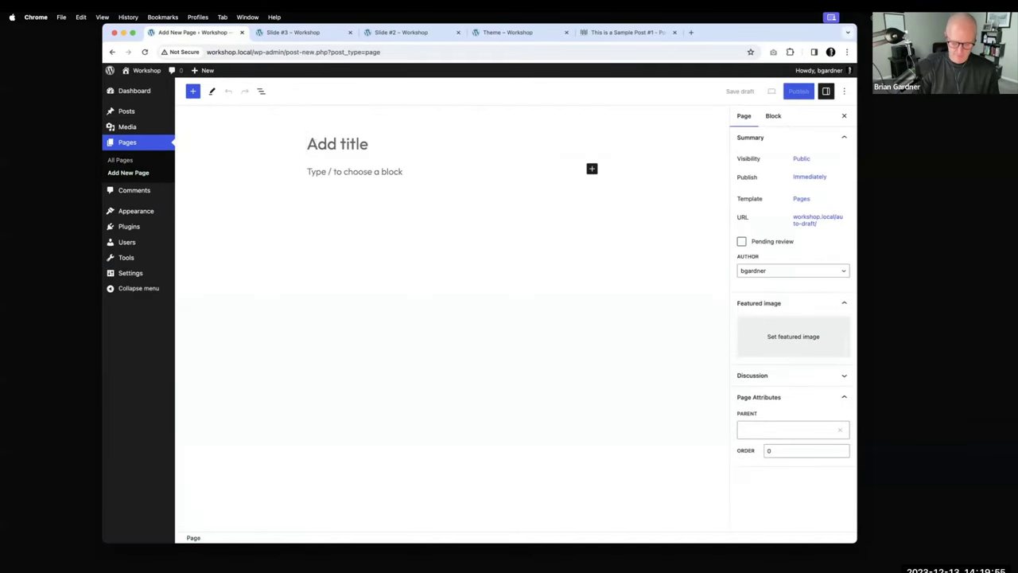
text(Slide #4)
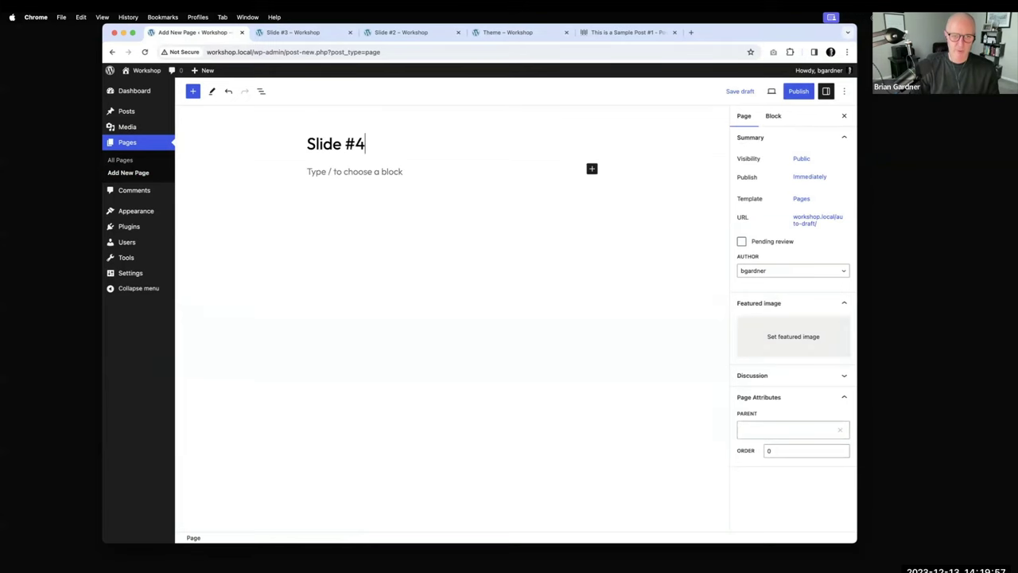
click(335, 171)
key(super+v)
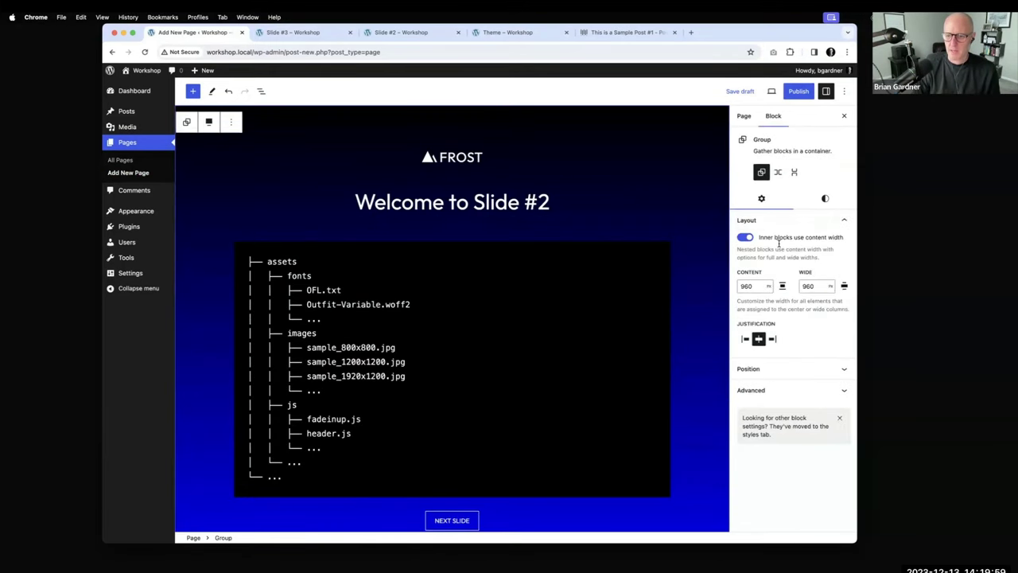
- Assign the Blank template to the Slide #4 page and set its parent page to Sample
click(744, 116)
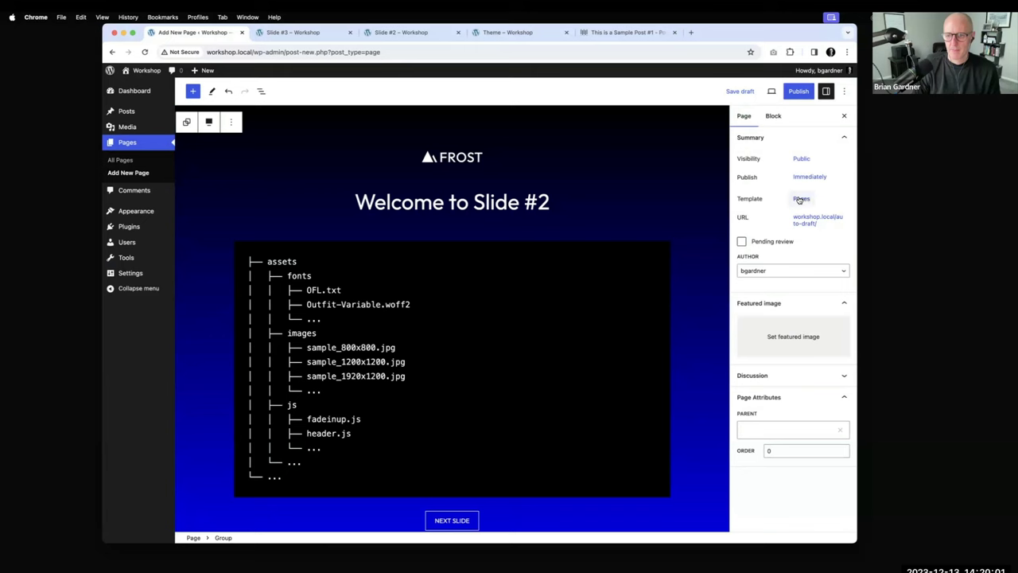
click(799, 200)
click(791, 267)
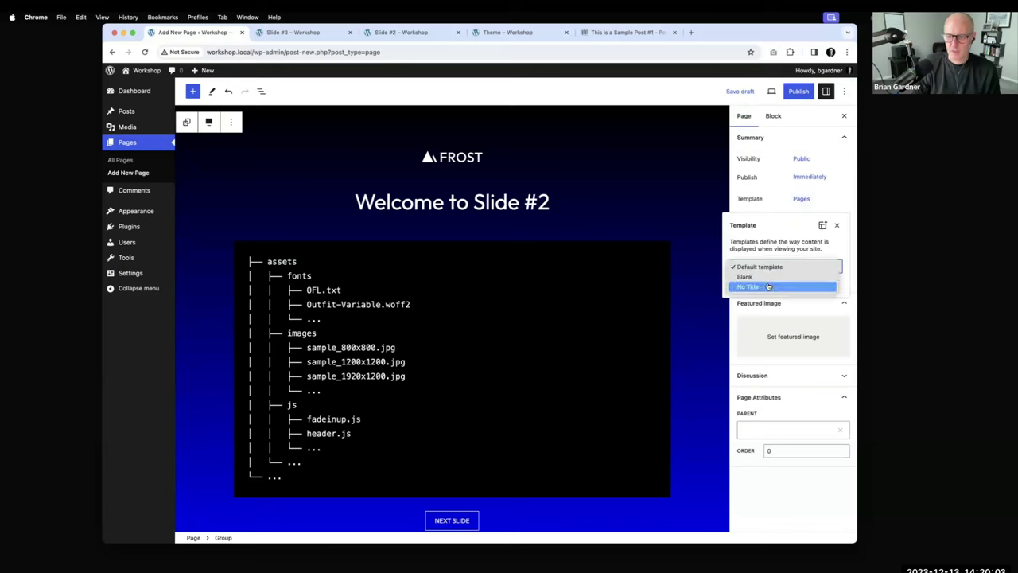
click(748, 277)
click(768, 431)
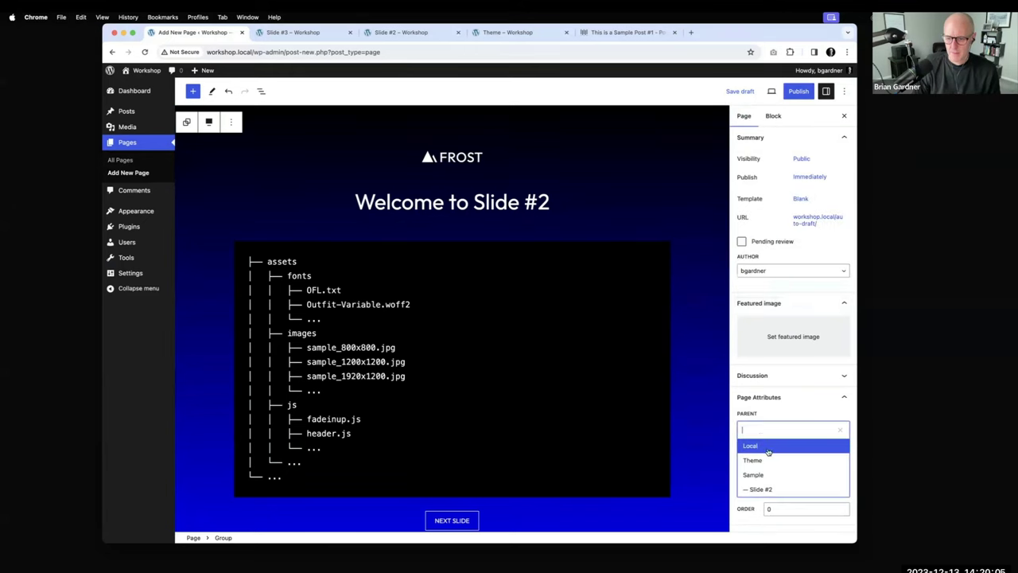
click(768, 475)
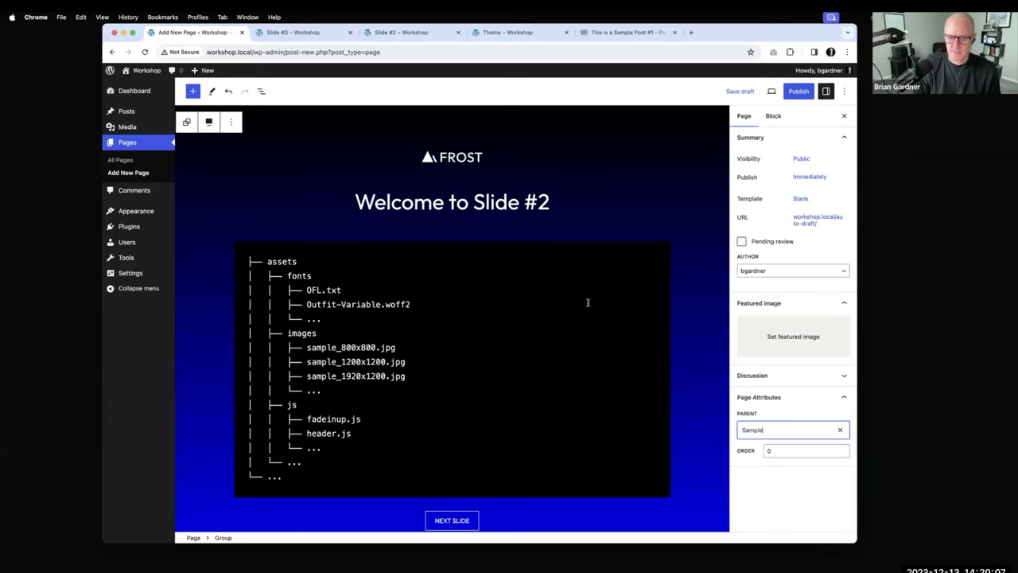
- Add a Gallery block below the slide's heading and open the Media Library for it
click(557, 202)
key(Return)
text(/g)
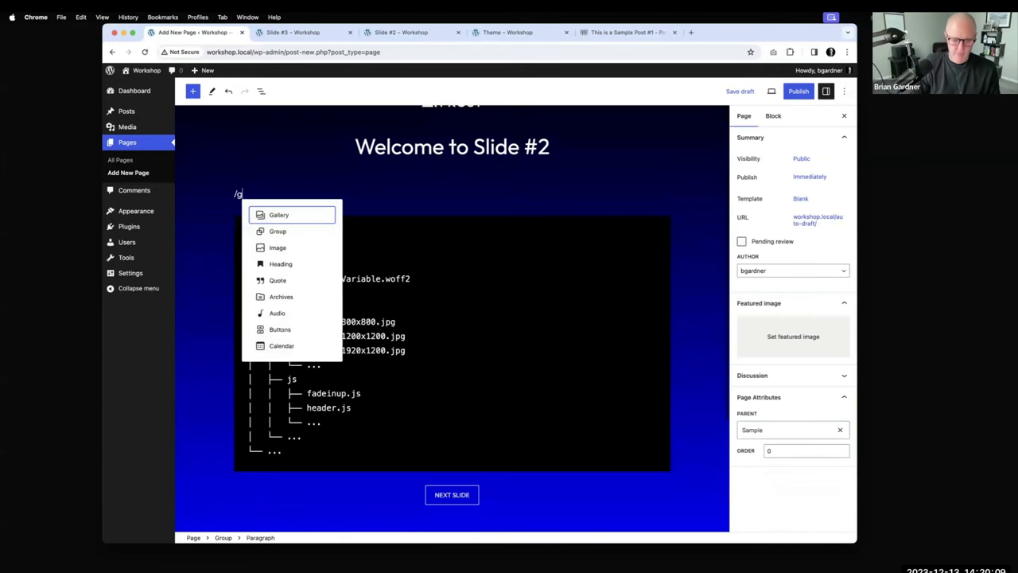
click(288, 220)
click(303, 244)
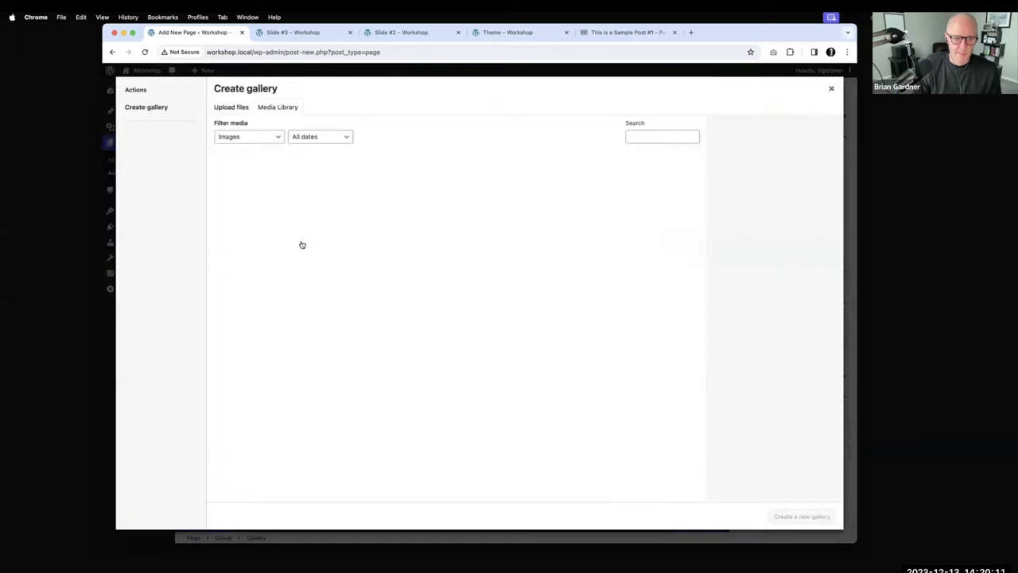
- Fill the gallery with the eight Frost style variation images, starting with blue and teal and ending with graphite
click(257, 259)
click(667, 184)
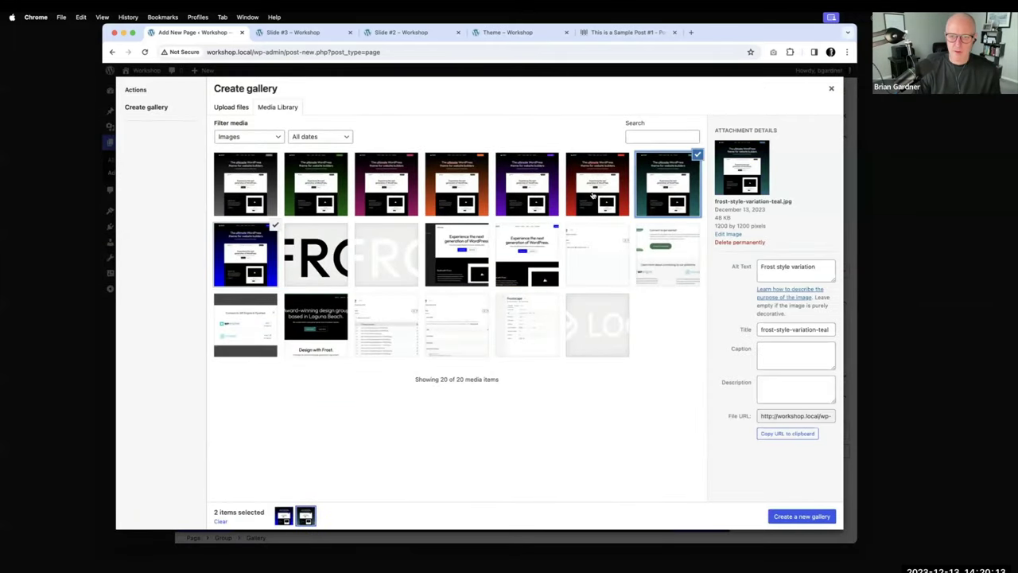
click(597, 184)
click(526, 183)
click(457, 184)
click(365, 186)
click(311, 186)
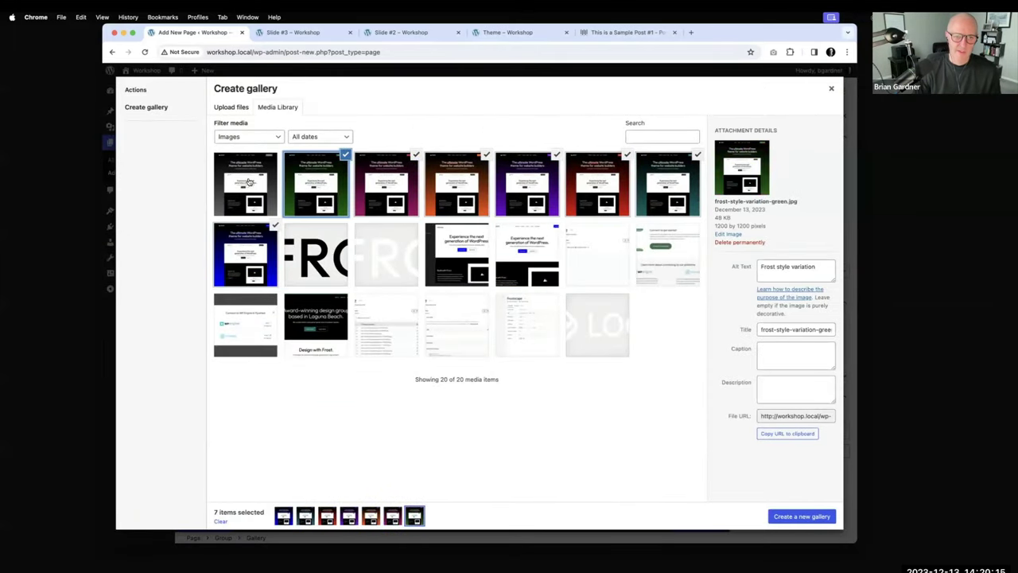
click(246, 185)
click(823, 516)
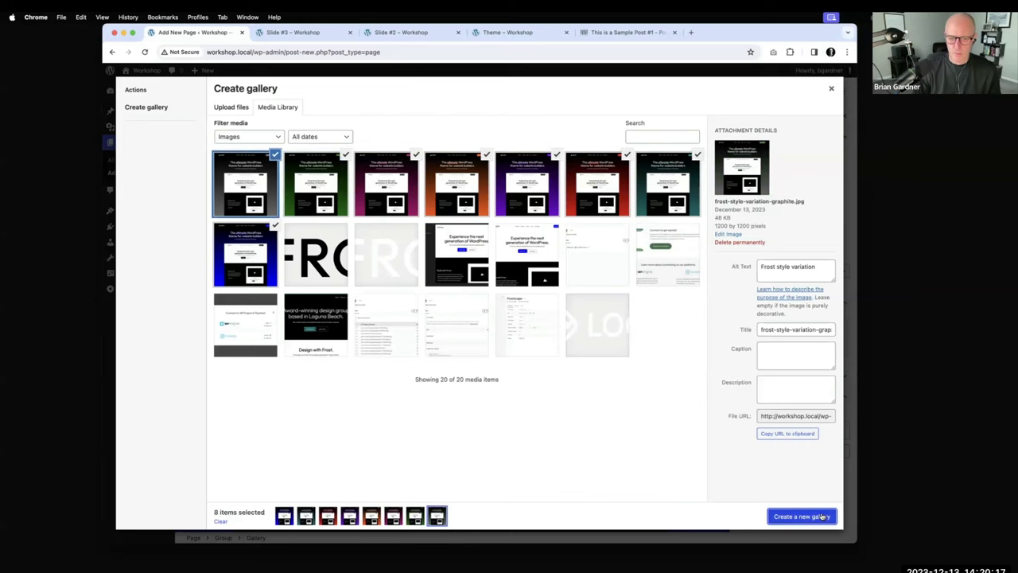
click(812, 516)
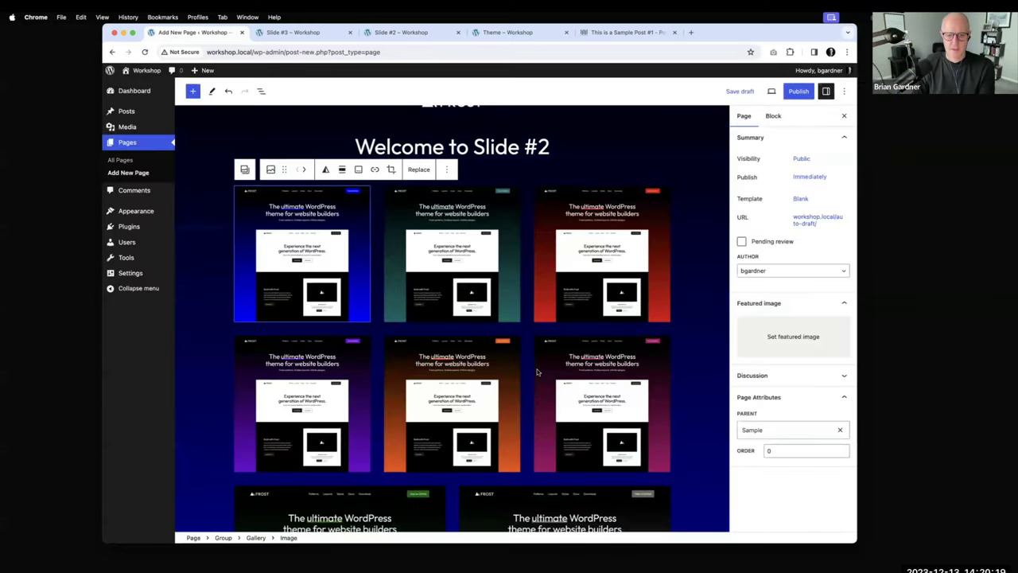
- Delete the Code block with the assets tree below the gallery
scroll(533, 368, down, 8)
scroll(524, 326, down, 4)
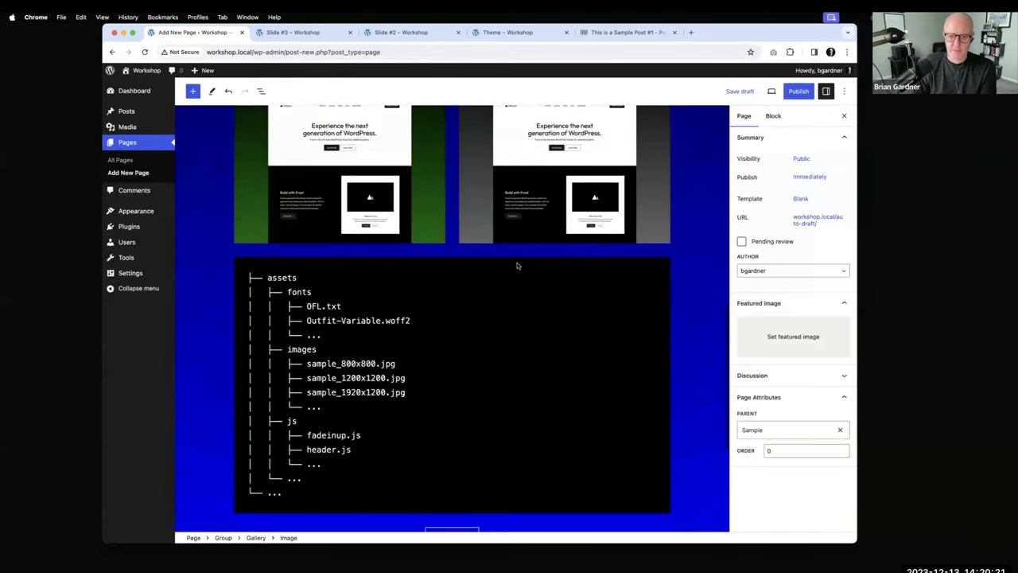
scroll(517, 265, up, 10)
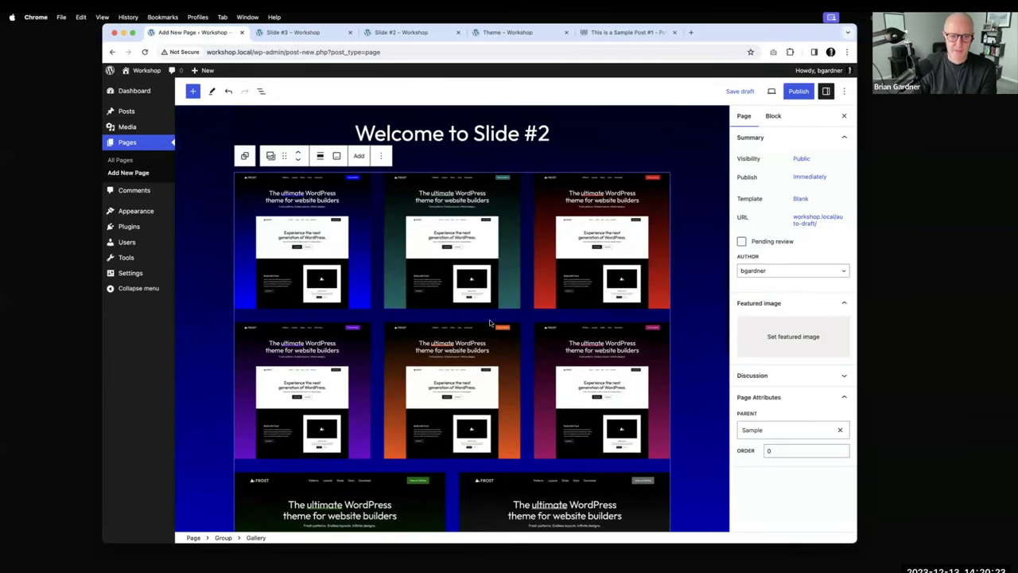
- Set the gallery to 4 columns and publish the Slide #4 page
click(263, 92)
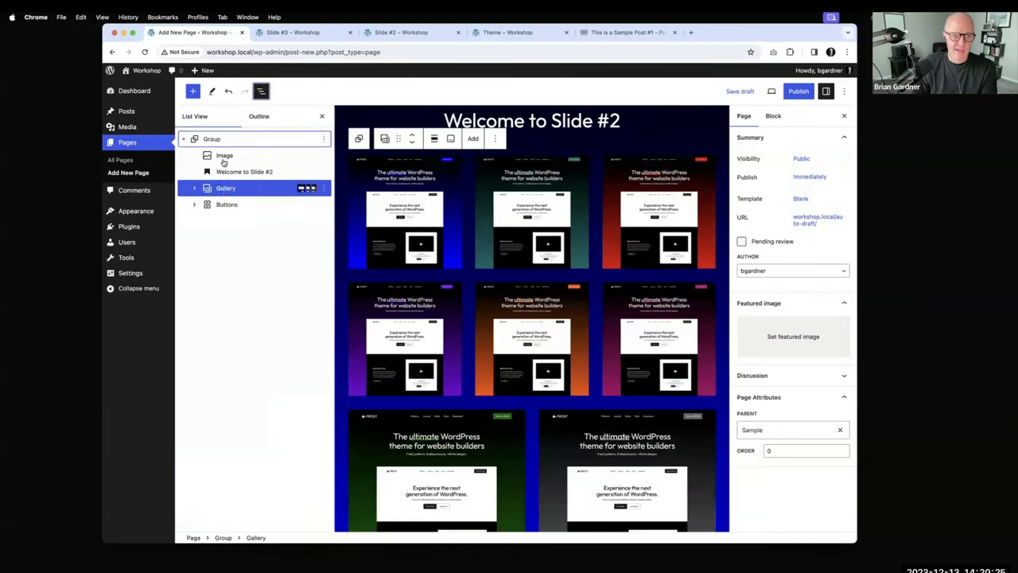
scroll(533, 254, down, 3)
scroll(536, 247, up, 3)
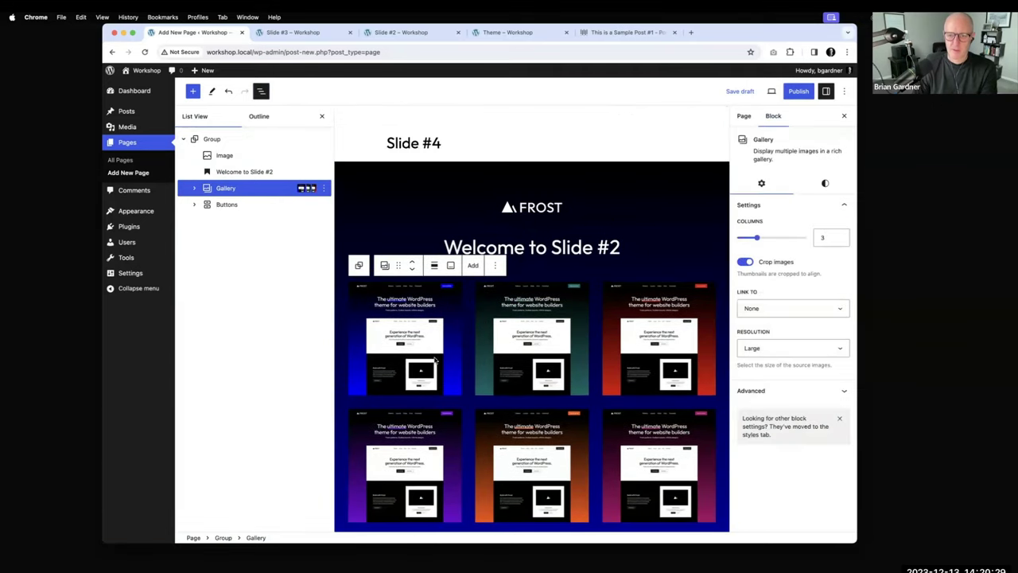
click(840, 235)
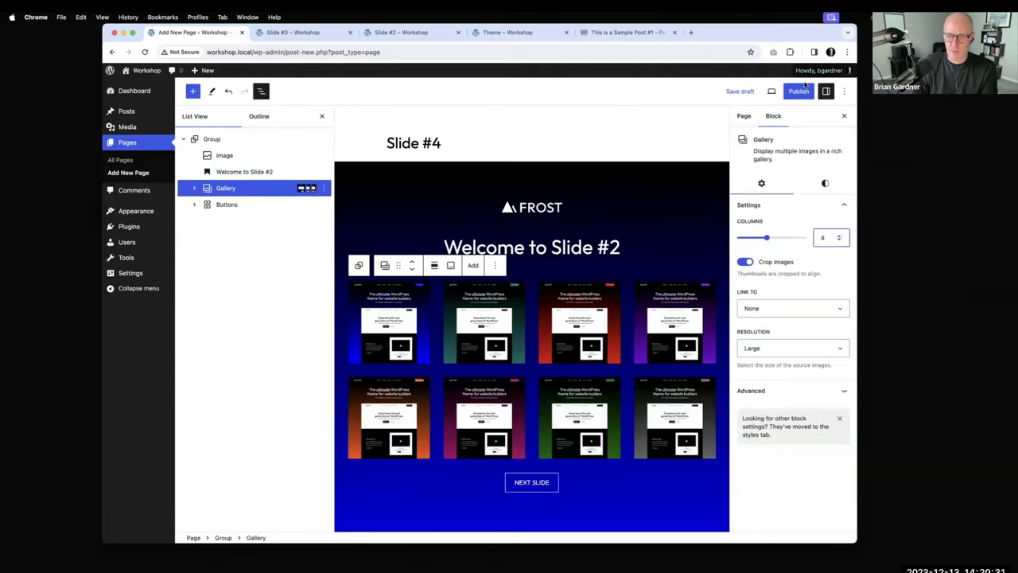
click(801, 92)
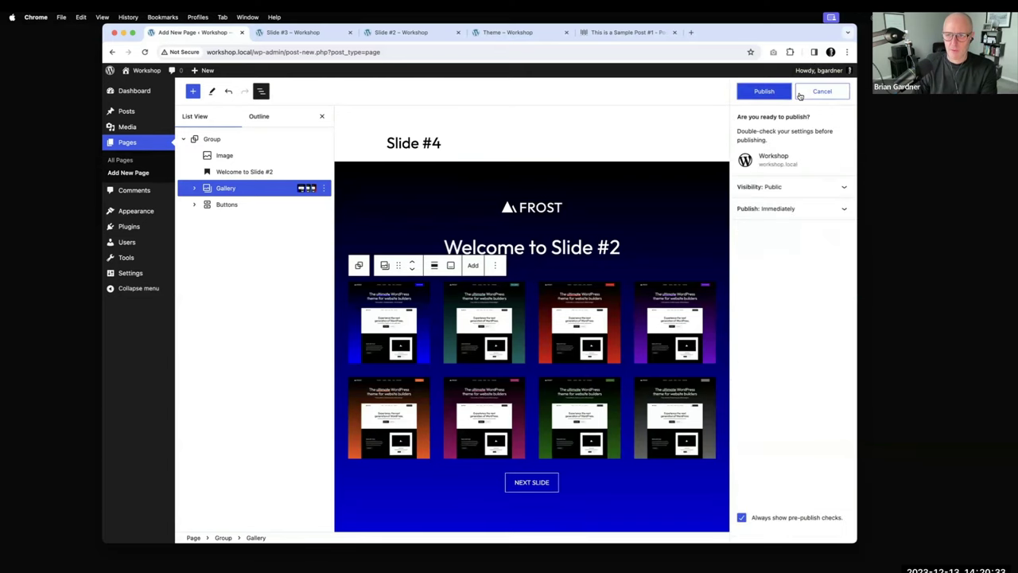
click(770, 94)
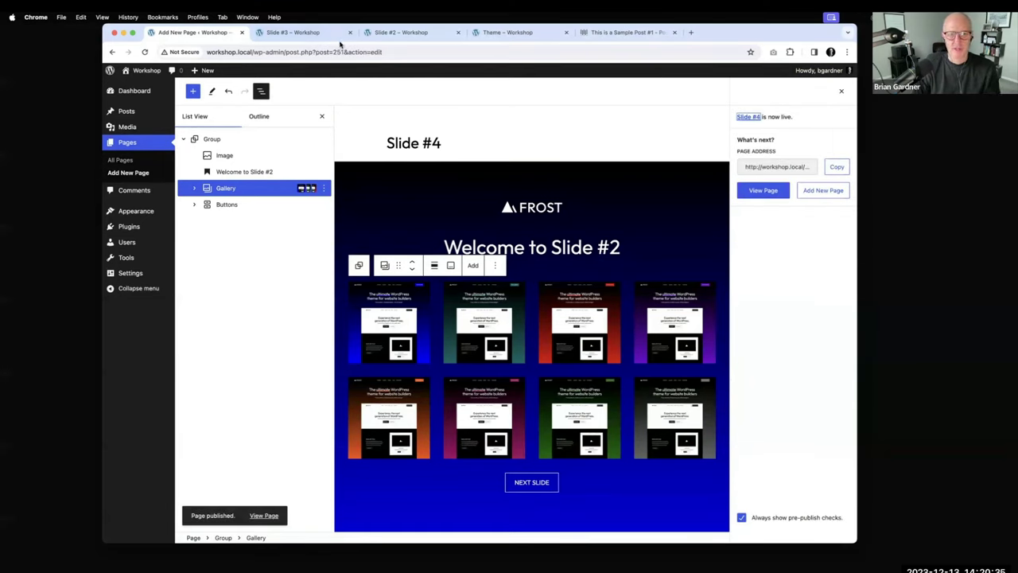
click(134, 142)
click(225, 243)
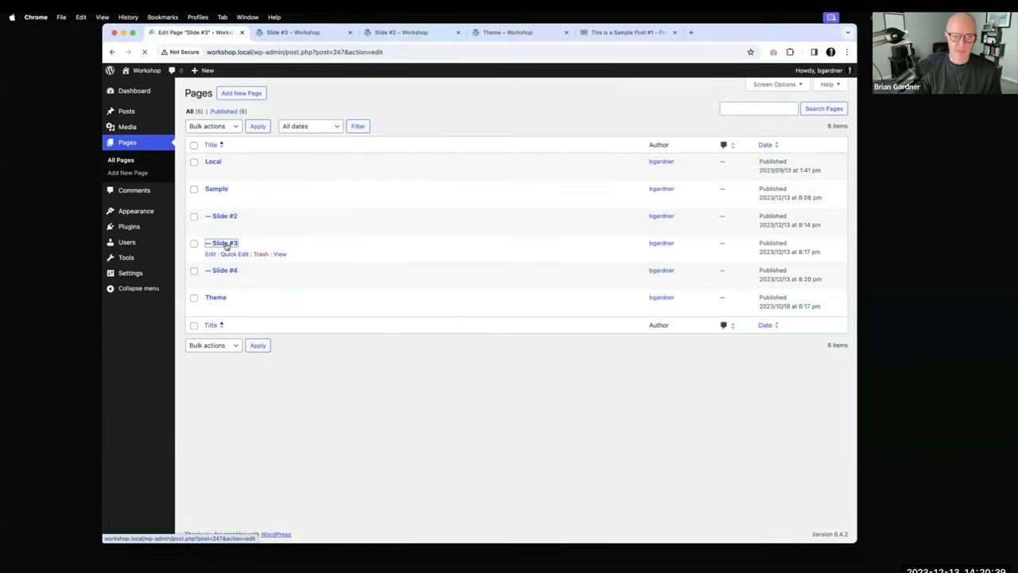
scroll(434, 348, down, 2)
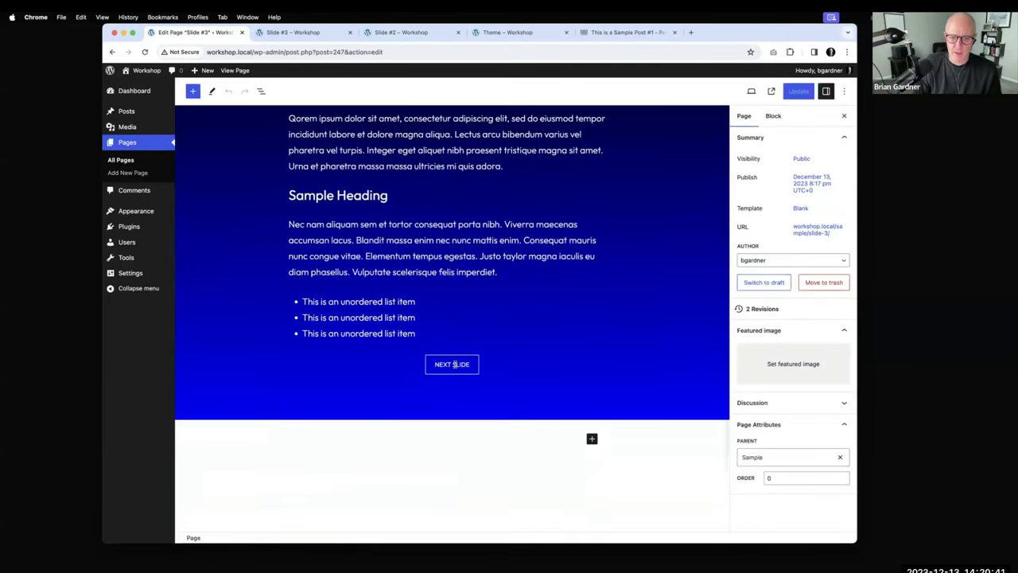
click(454, 364)
click(499, 390)
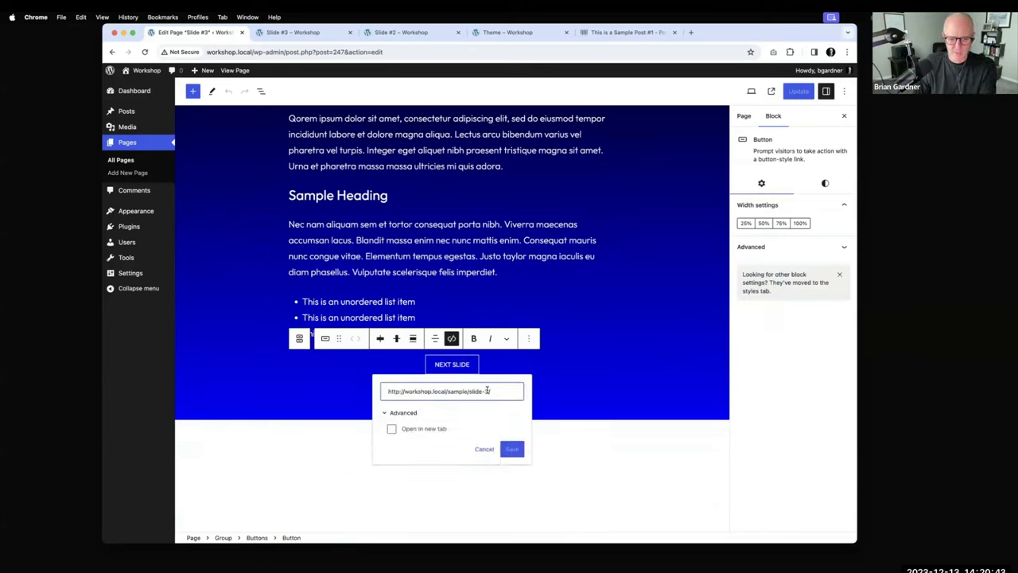
key(Left)
key(BackSpace)
text(4)
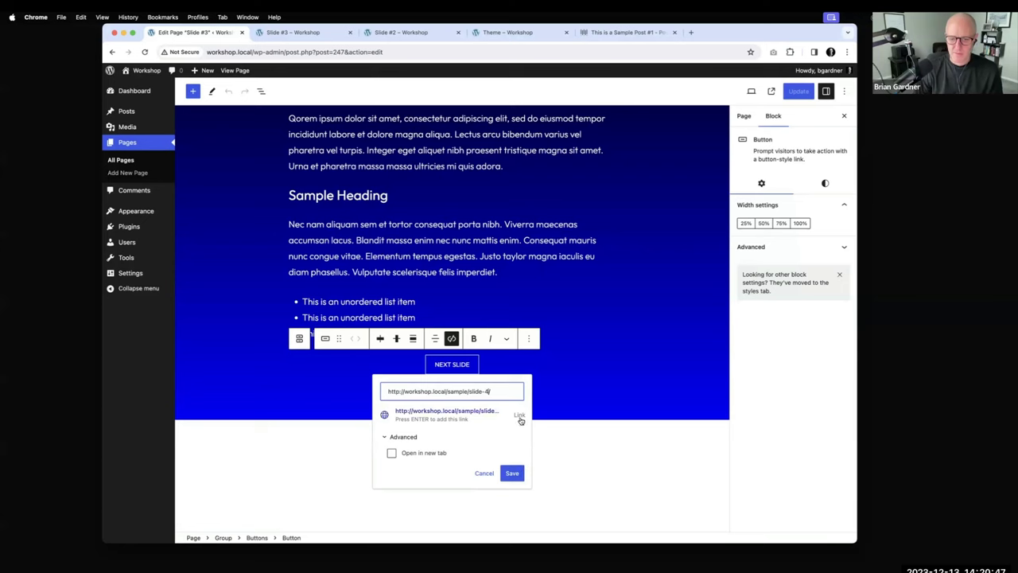
click(518, 417)
click(795, 93)
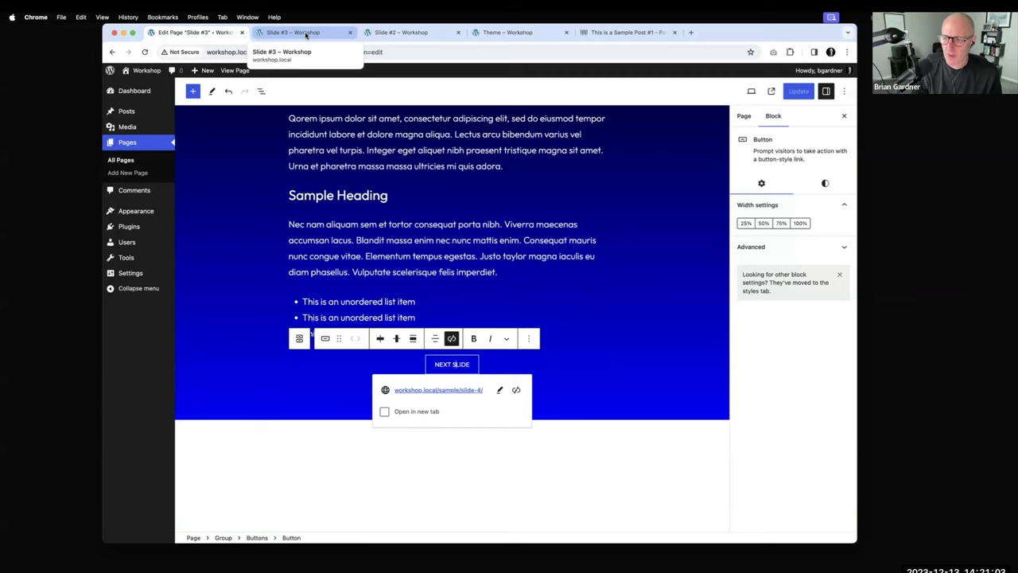
- Go back from the published Slide #3 to the Sample page and copy its address
click(305, 34)
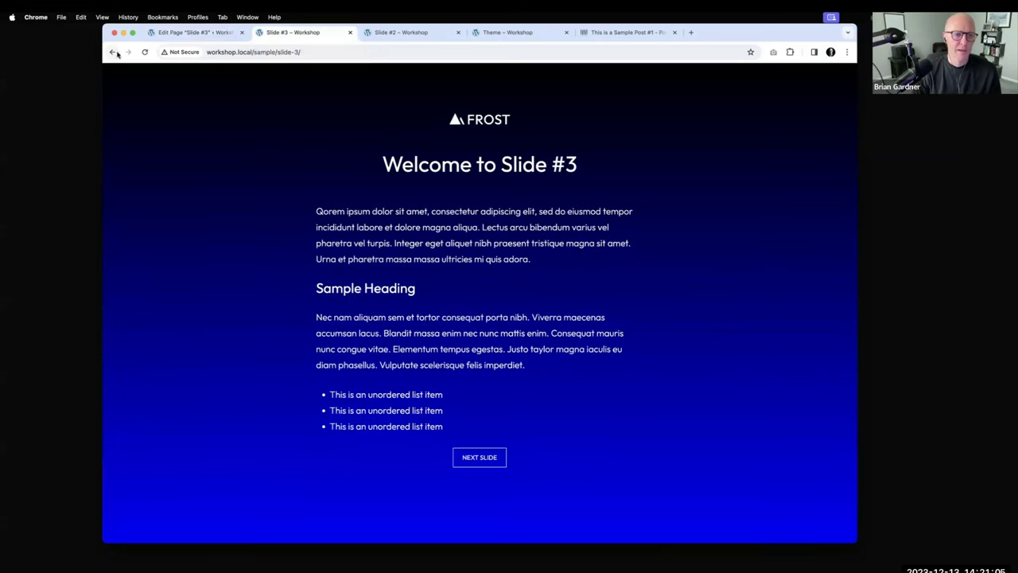
click(114, 53)
click(114, 52)
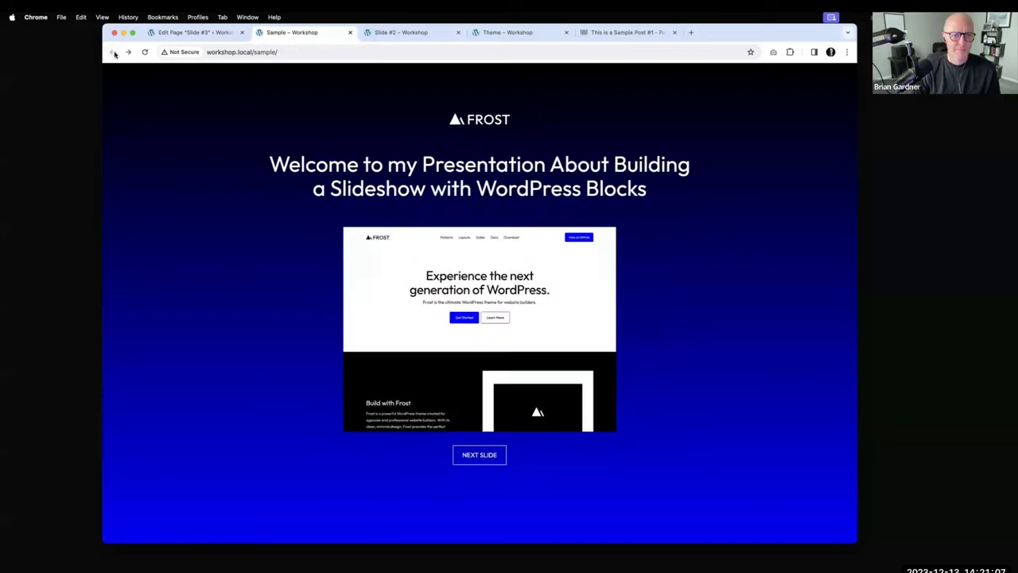
click(530, 54)
key(super+c)
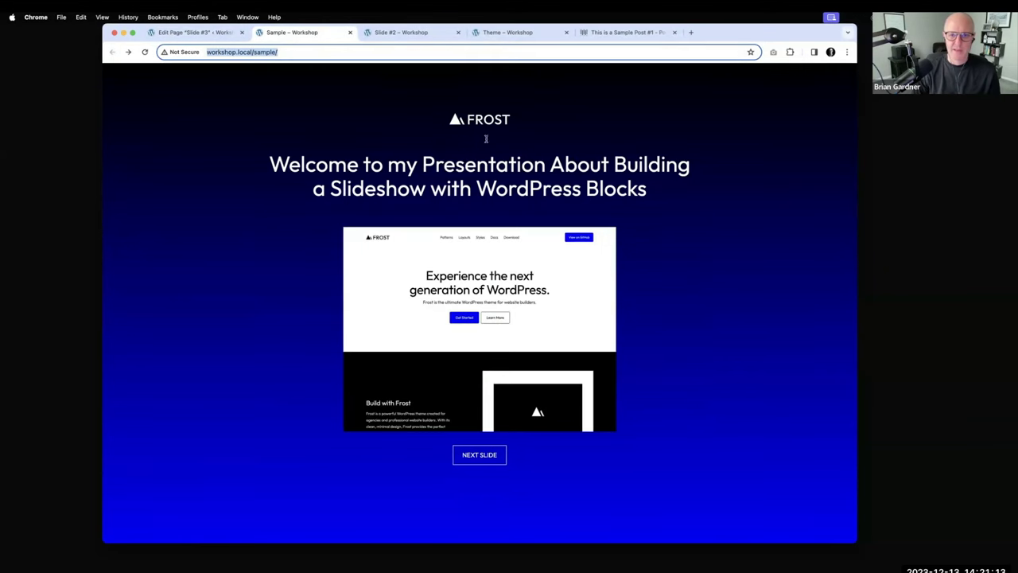
- Play the published slideshow from the Sample page through to Slide #4 using the Next Slide buttons
click(560, 429)
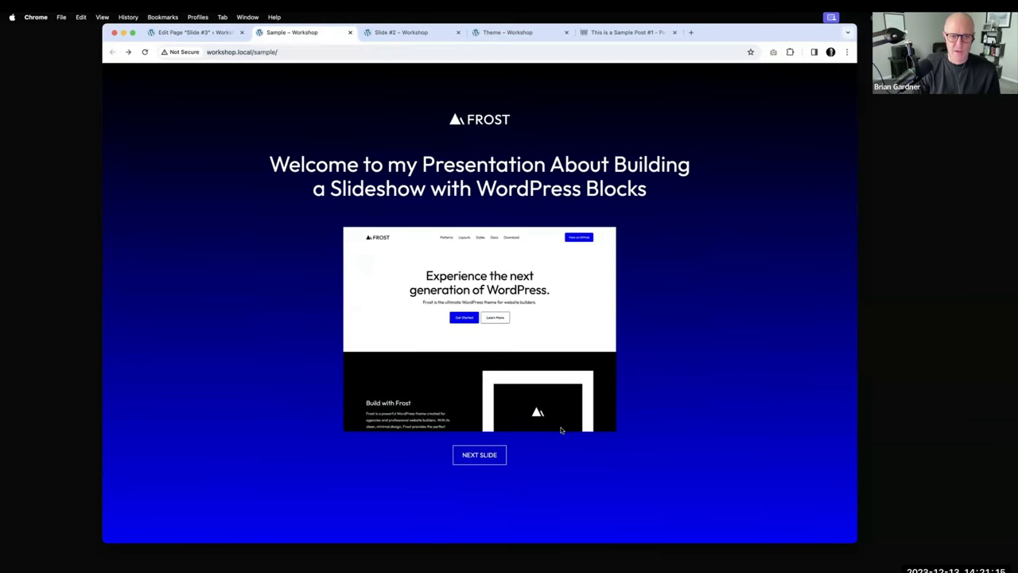
click(497, 456)
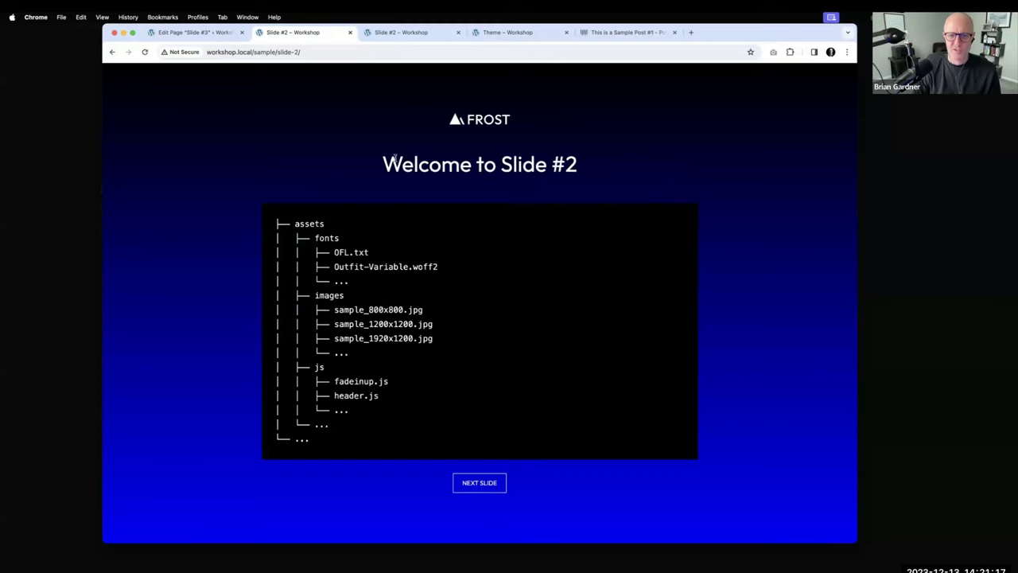
click(497, 488)
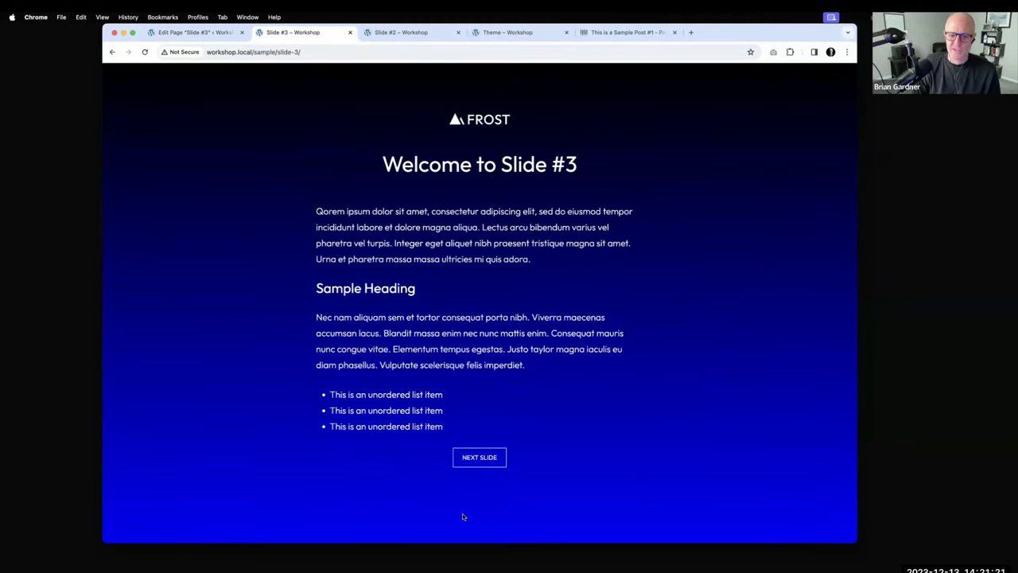
click(489, 457)
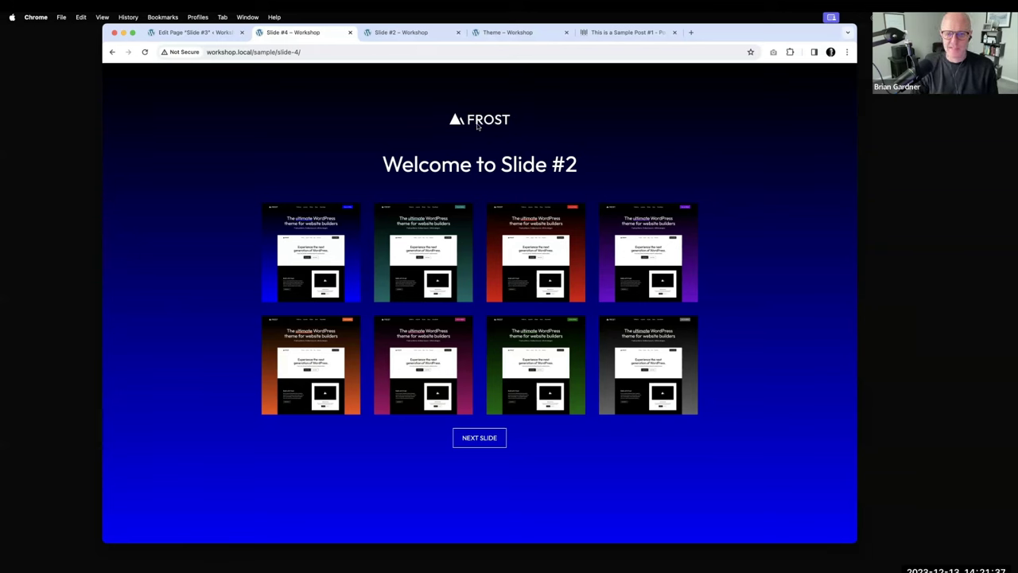
click(208, 34)
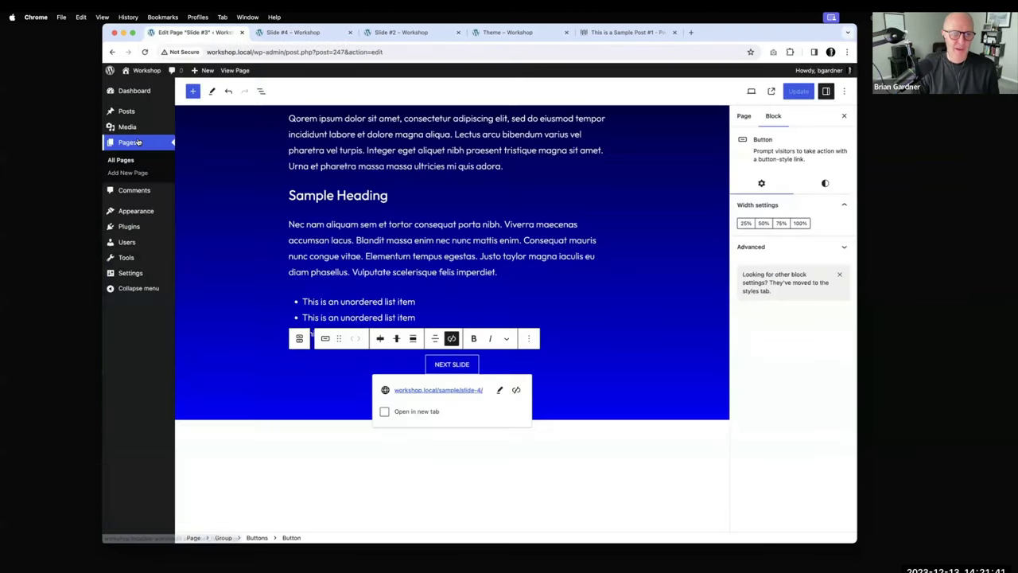
click(138, 142)
click(217, 190)
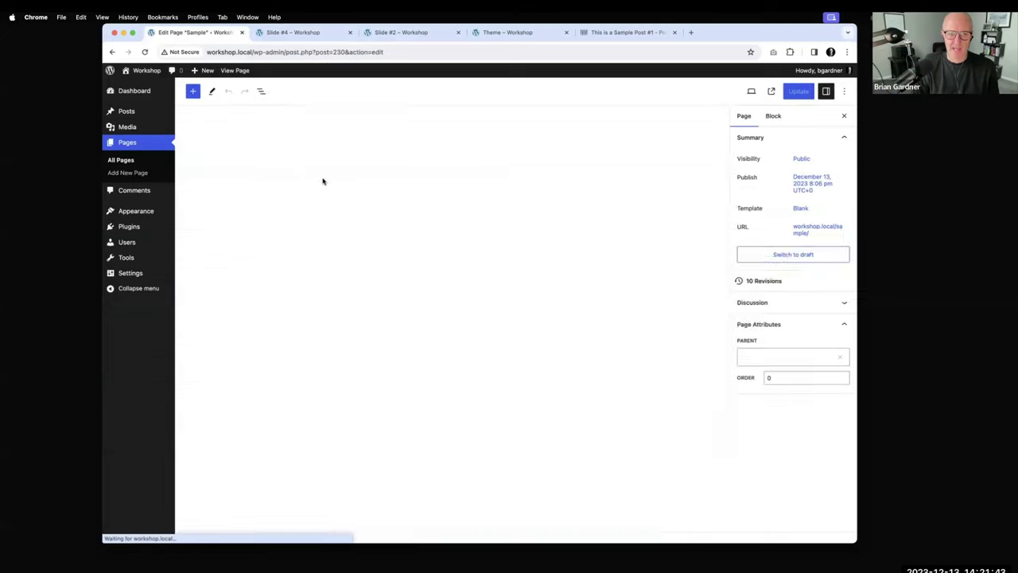
click(452, 215)
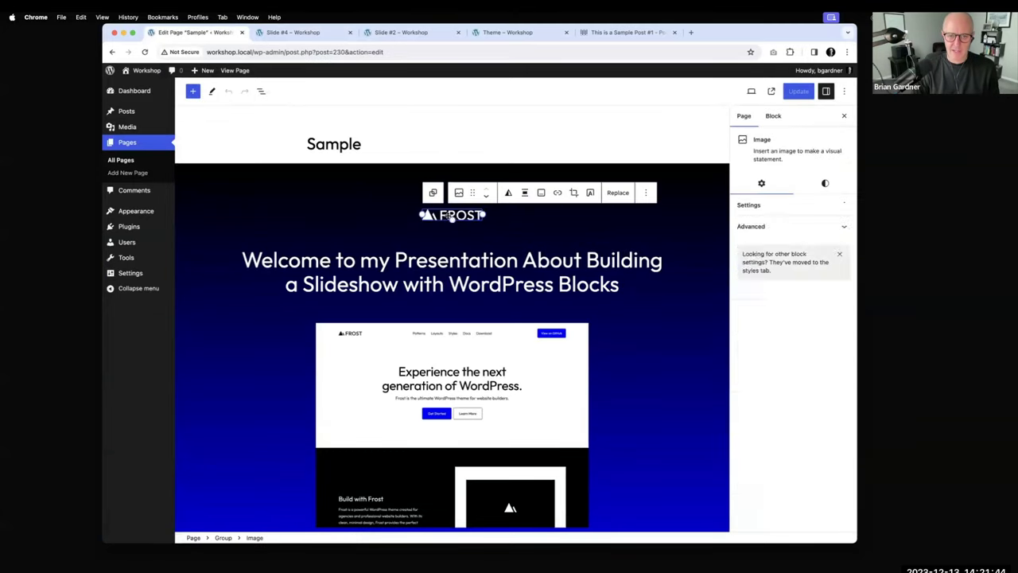
click(557, 194)
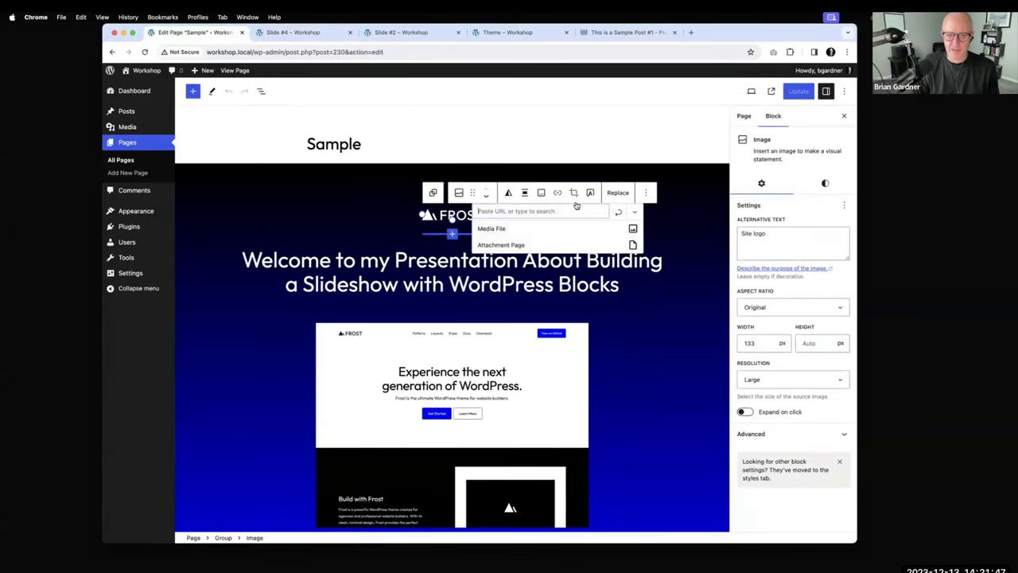
key(super+v)
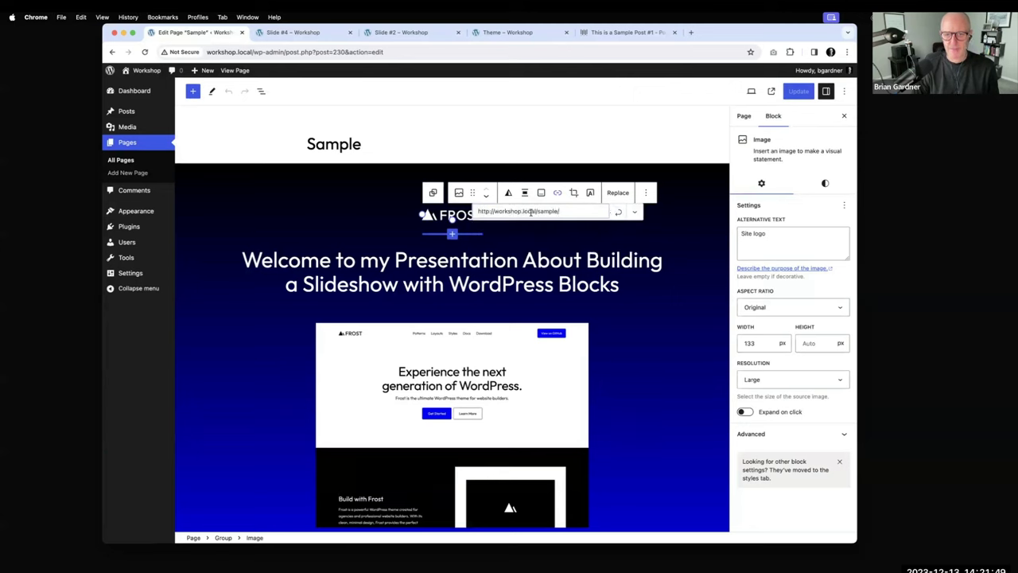
click(618, 213)
click(798, 91)
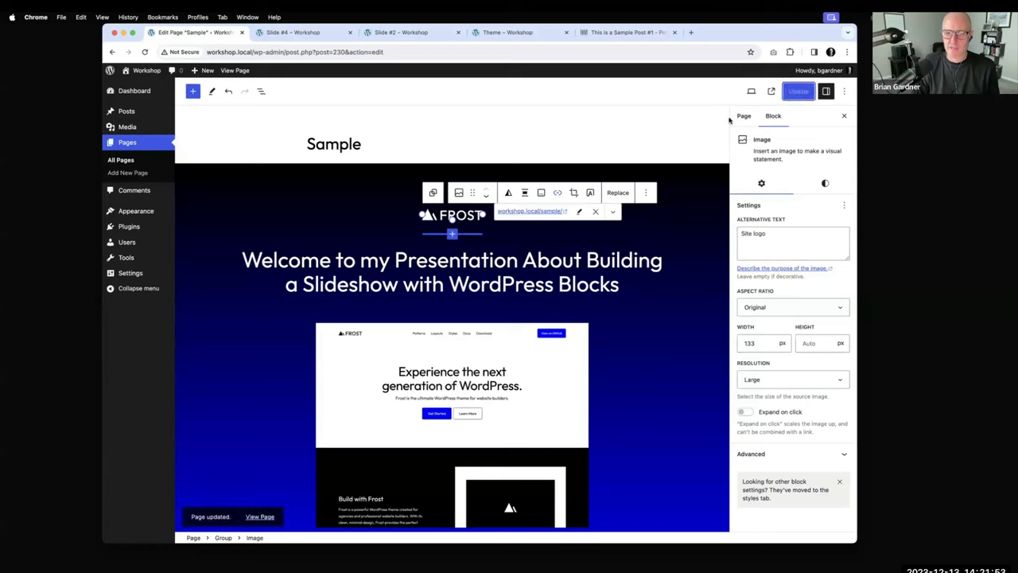
- Copy the linked Frost logo block from the Sample page and save the page again
click(649, 193)
click(654, 237)
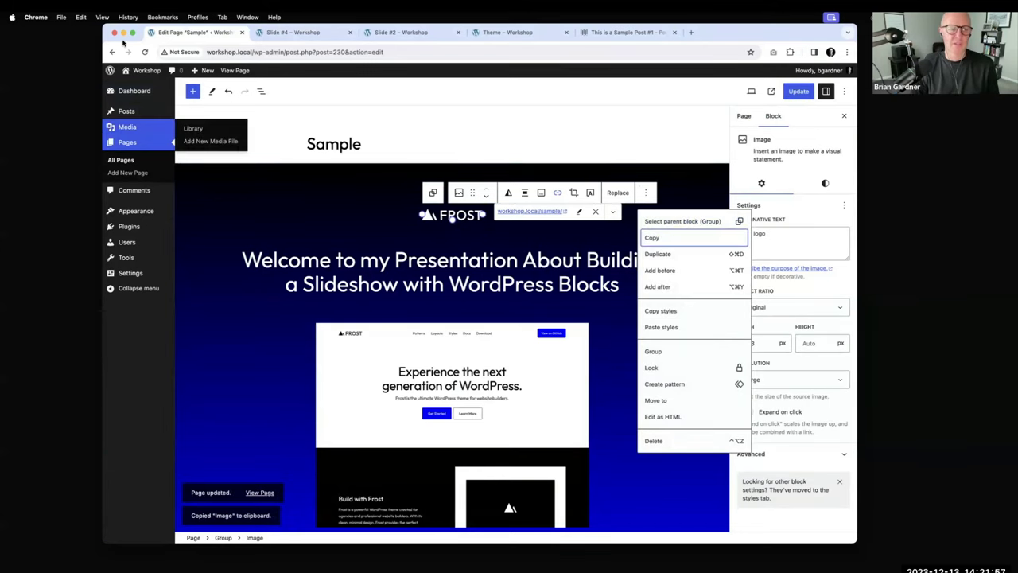
click(128, 141)
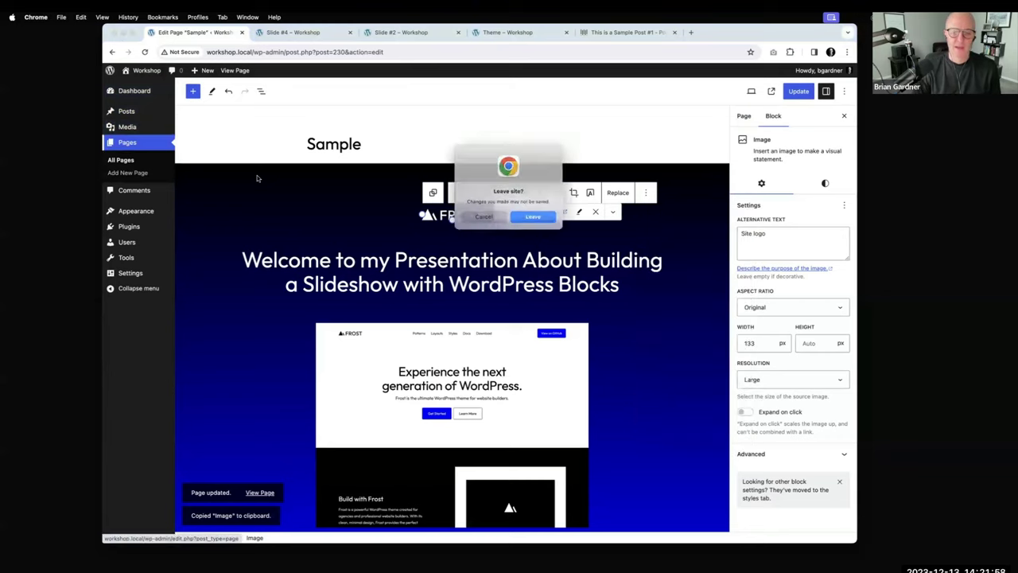
click(480, 221)
key(super+s)
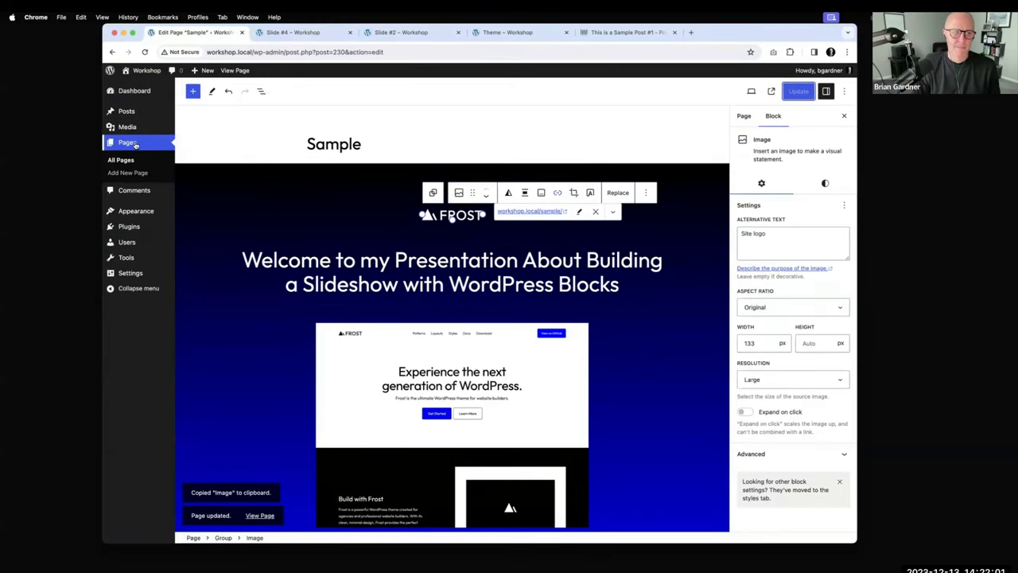
- Open the Slide #2 page for editing, paste the copied linked logo over its Frost logo, and update the page
click(135, 144)
click(223, 216)
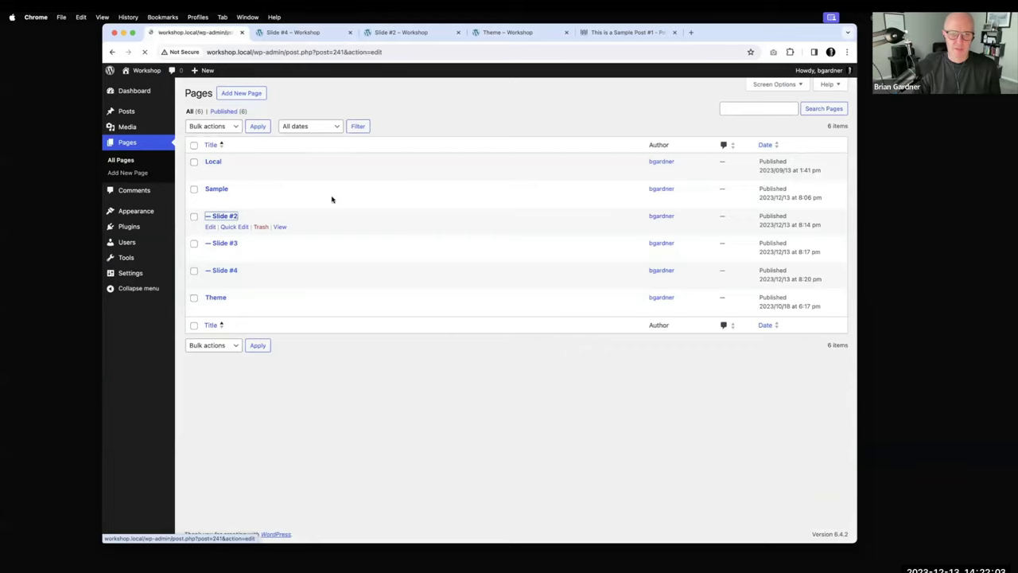
click(458, 215)
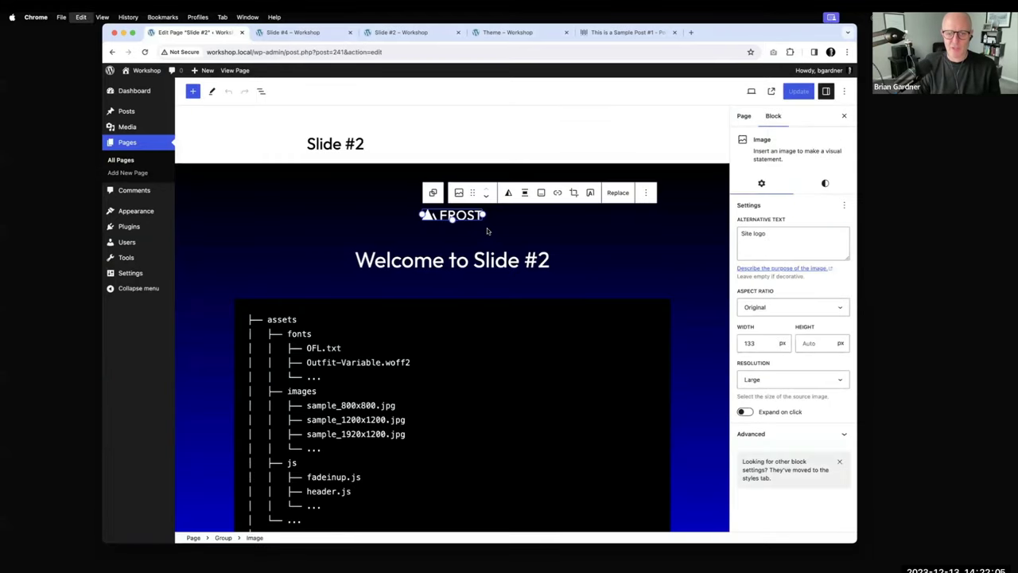
key(super+s)
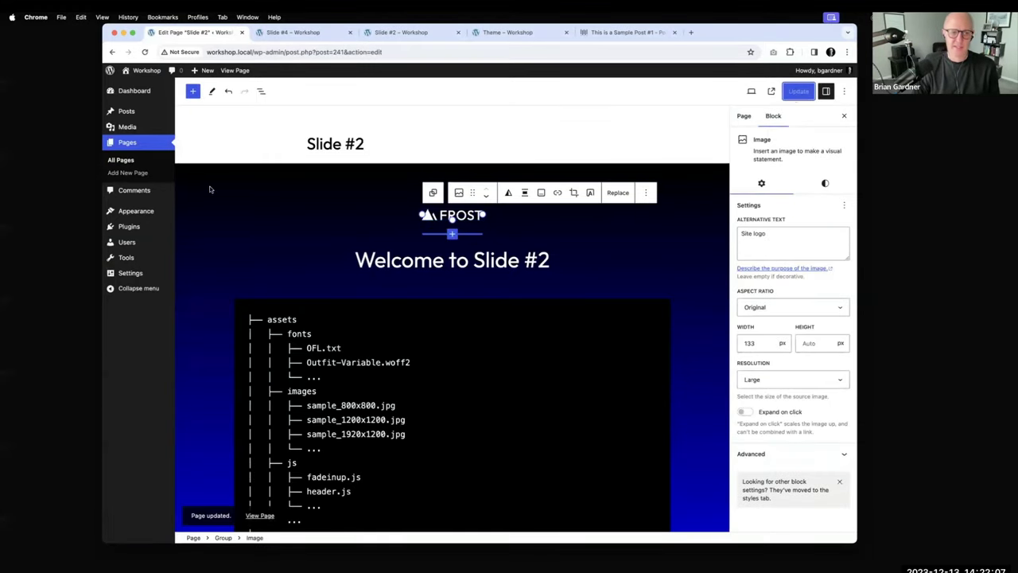
- Open the Slide #3 page for editing, paste the copied linked logo over its Frost logo, and update the page
click(132, 143)
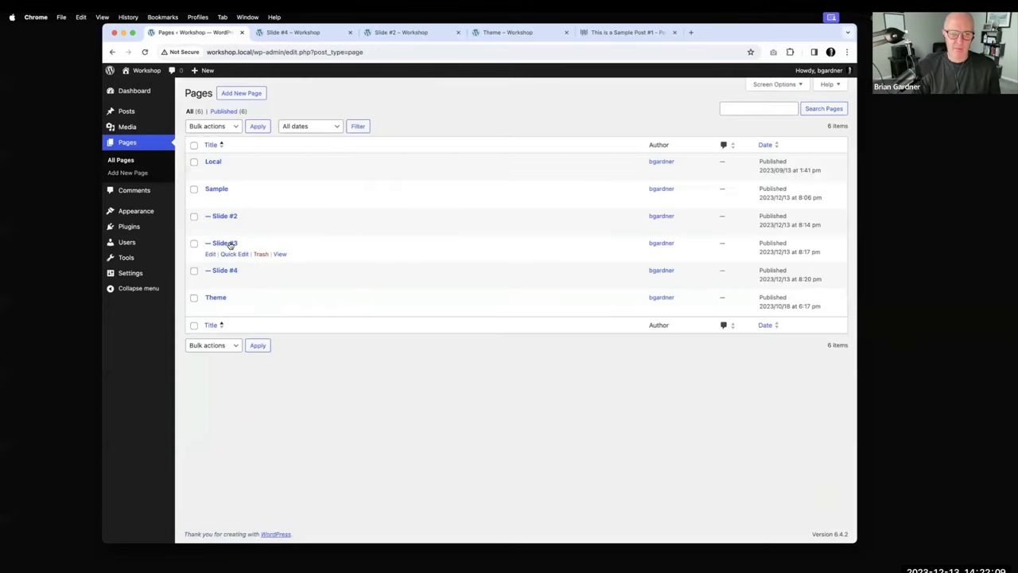
click(229, 245)
click(460, 217)
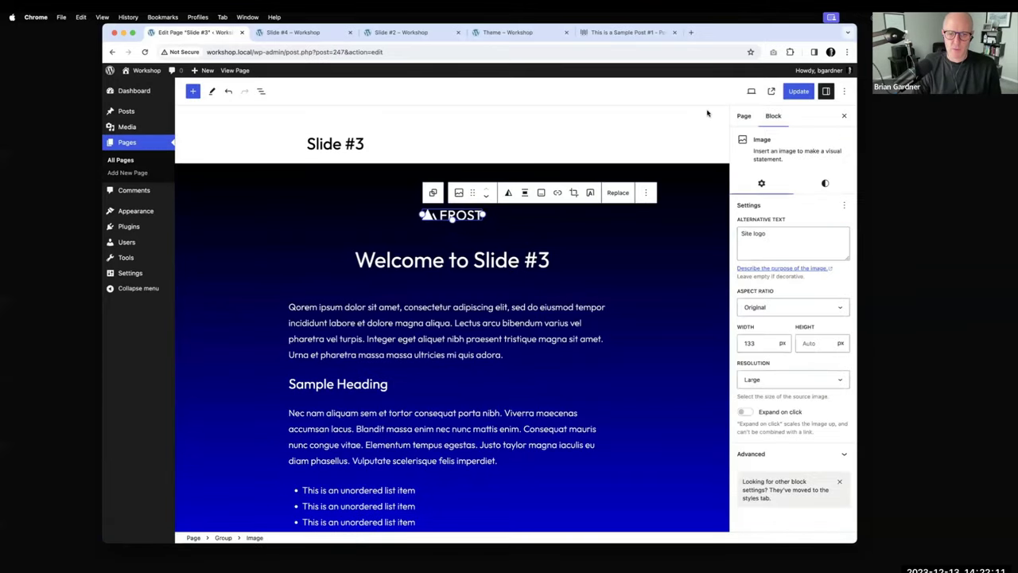
key(super+s)
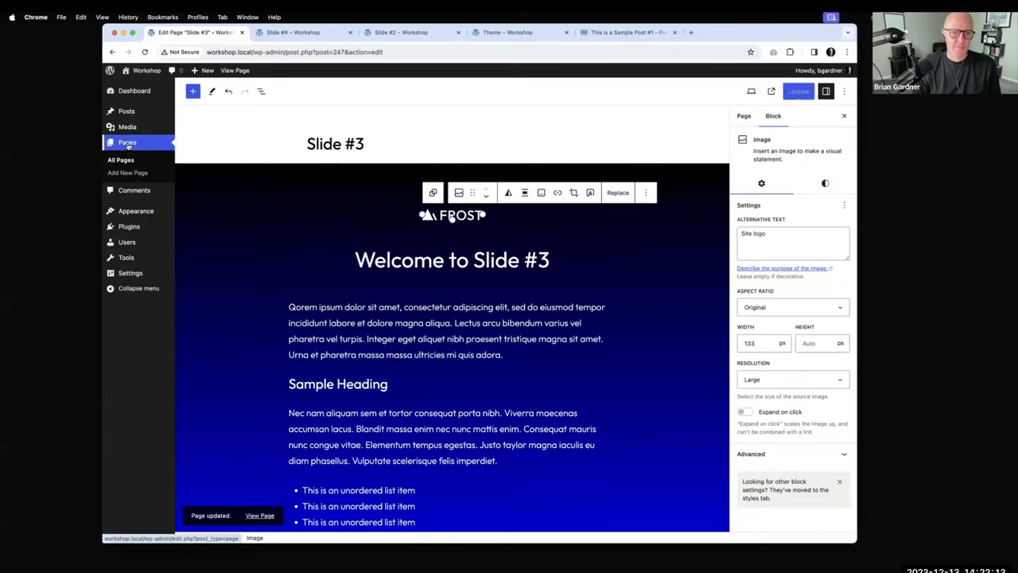
- Open the Slide #4 page for editing, paste the copied linked logo over its Frost logo, and update the page
click(128, 144)
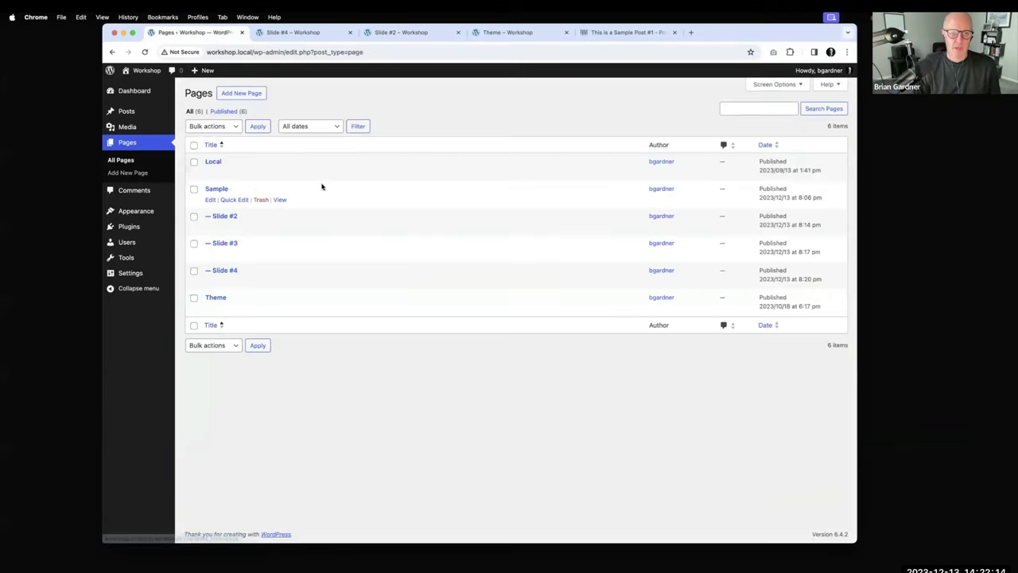
click(226, 271)
click(452, 216)
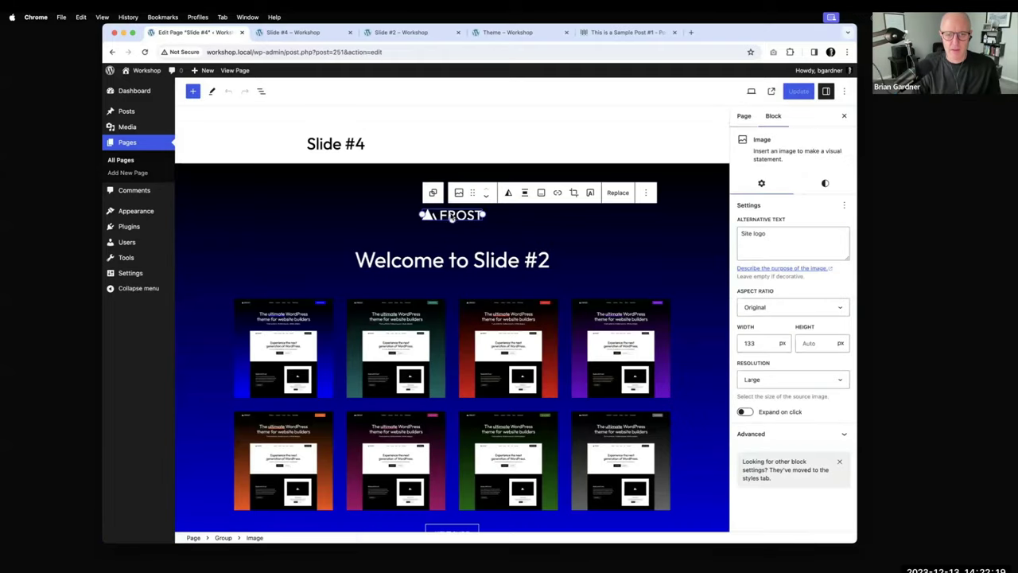
click(619, 195)
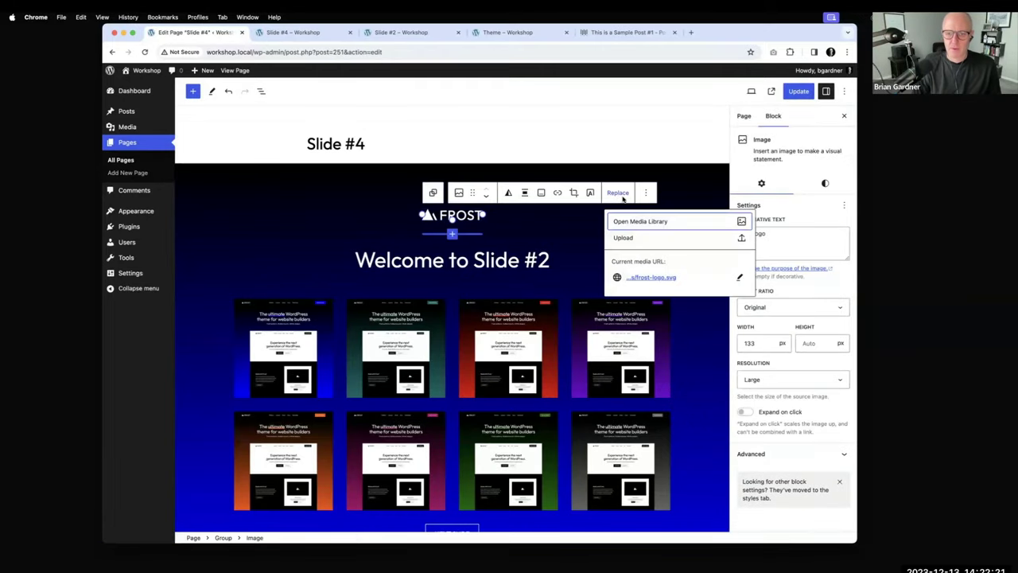
click(566, 209)
key(cmd+s)
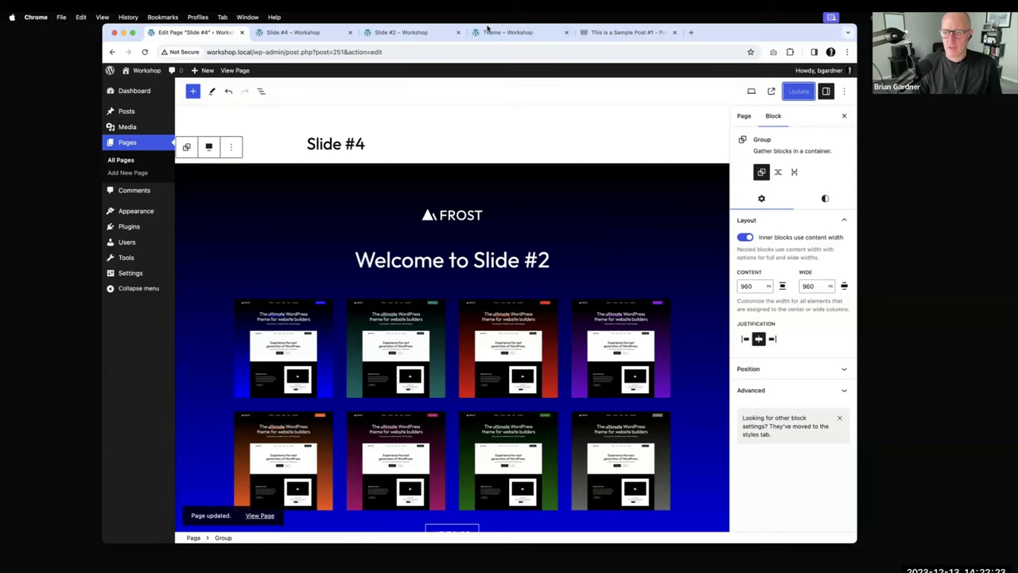
- Play the published slideshow from the Sample page through to Slide #4, and return to the start through the Frost logo link
click(309, 35)
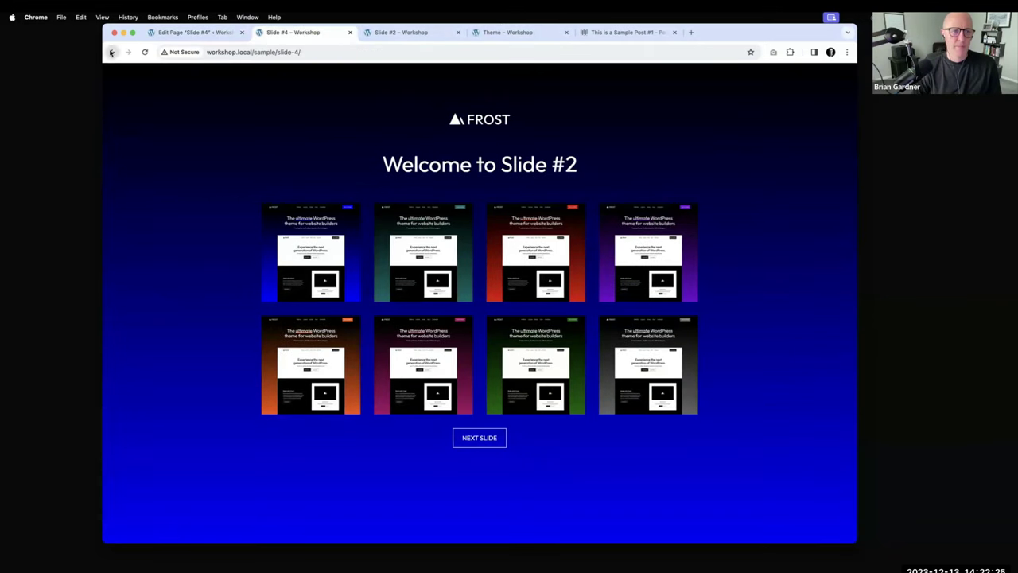
click(112, 52)
click(112, 52)
click(111, 52)
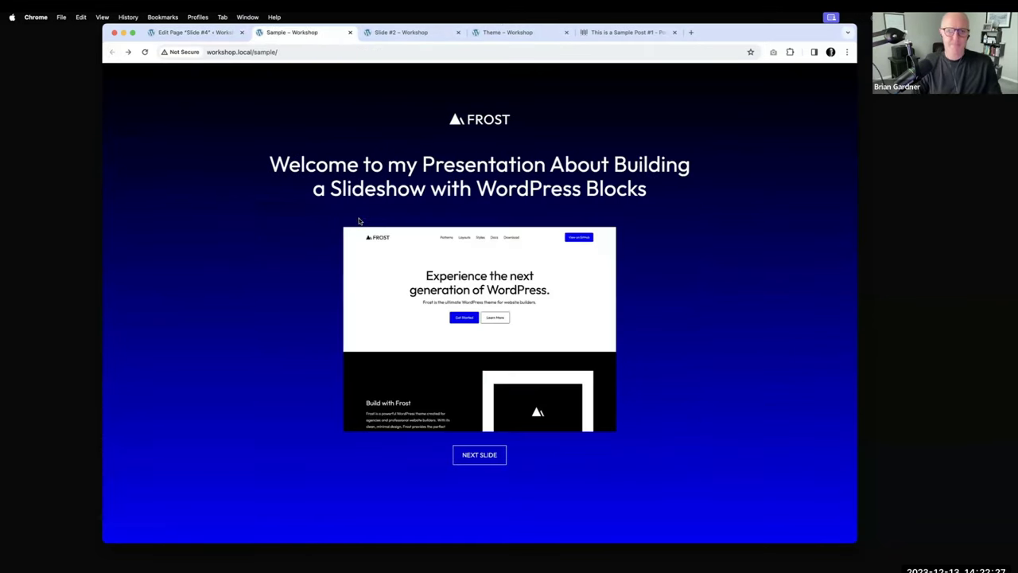
click(484, 457)
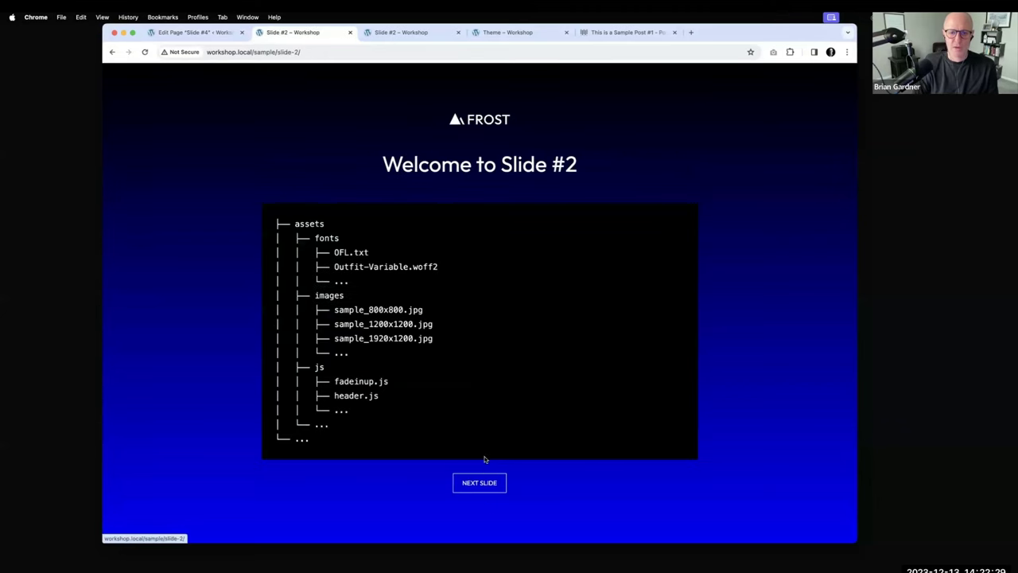
click(493, 483)
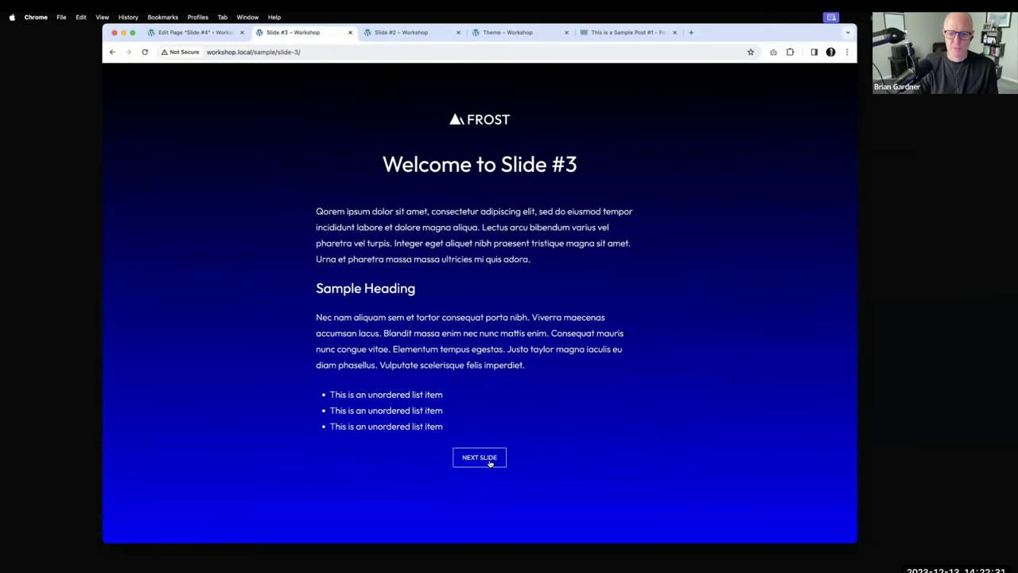
click(490, 463)
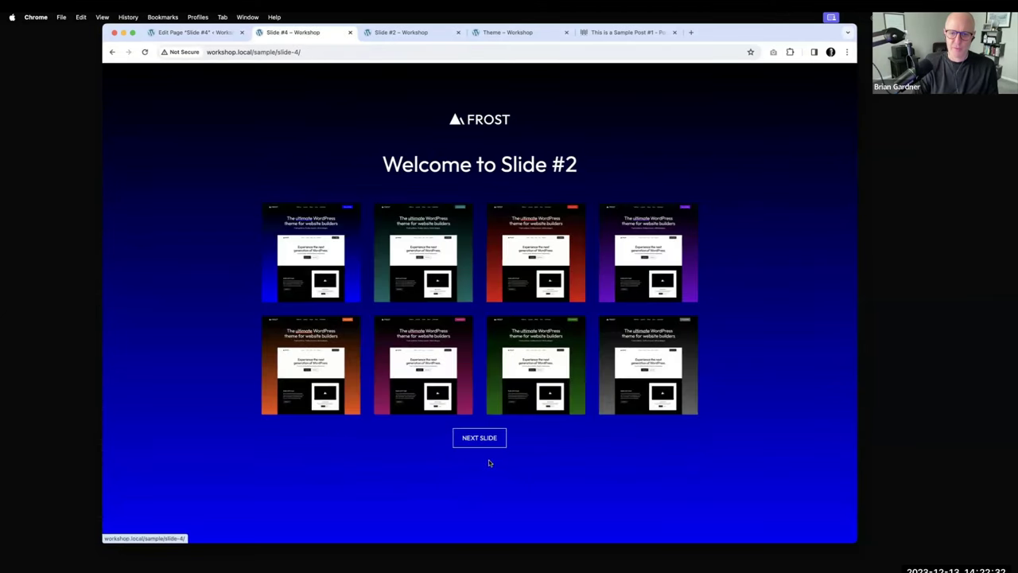
click(490, 123)
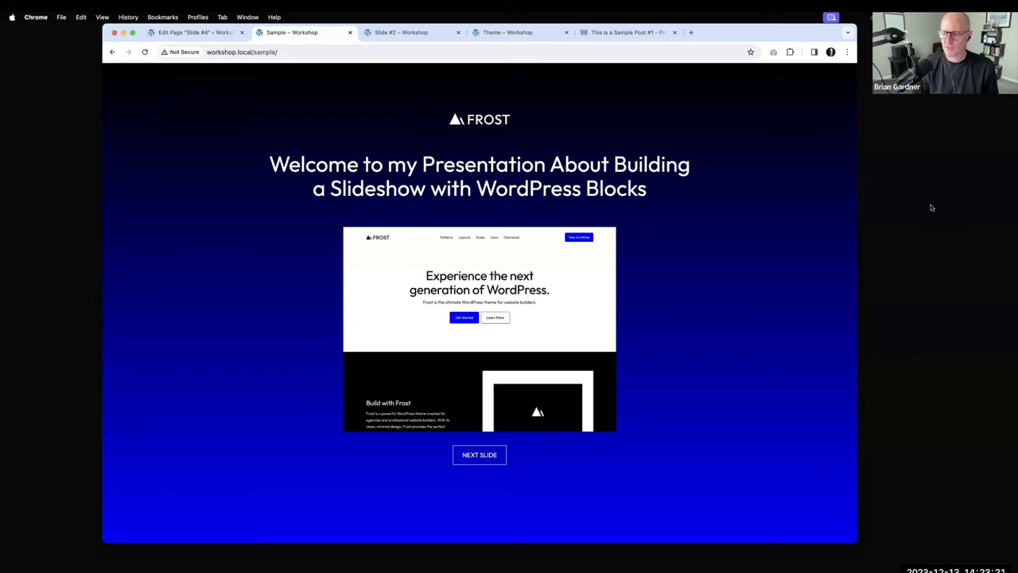
- Open the Sample page for editing from the list of pages
click(172, 33)
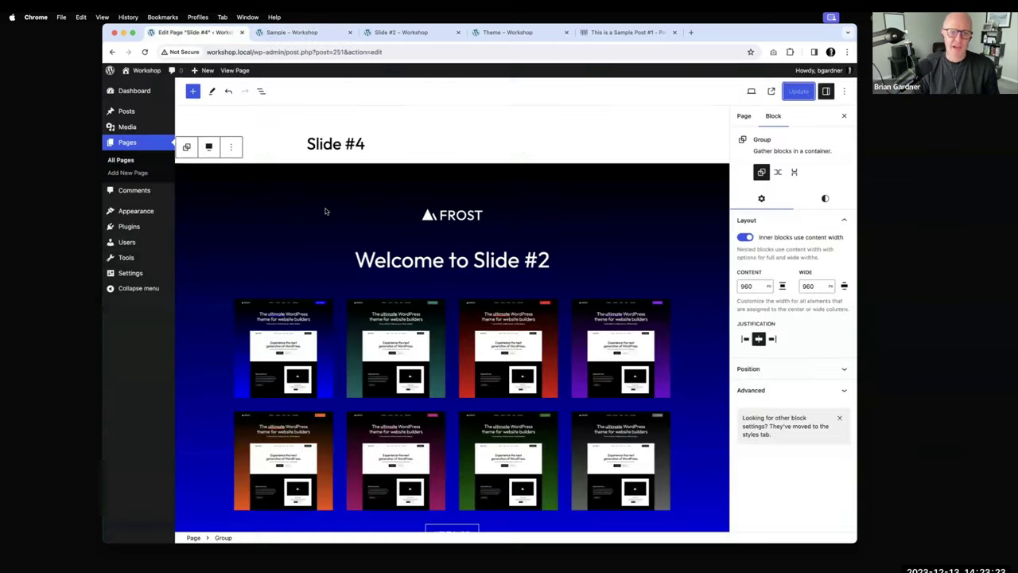
click(159, 142)
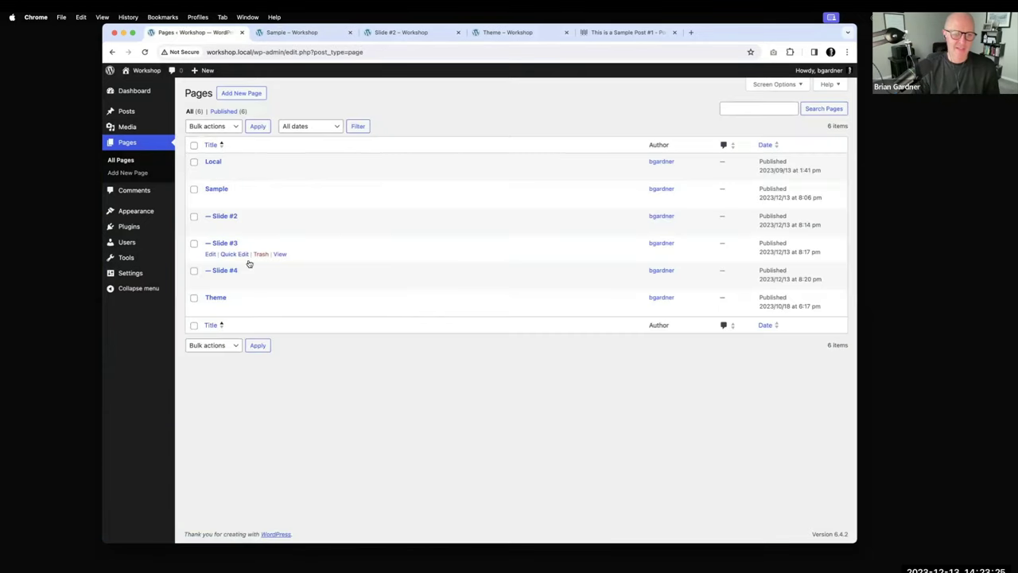
click(215, 188)
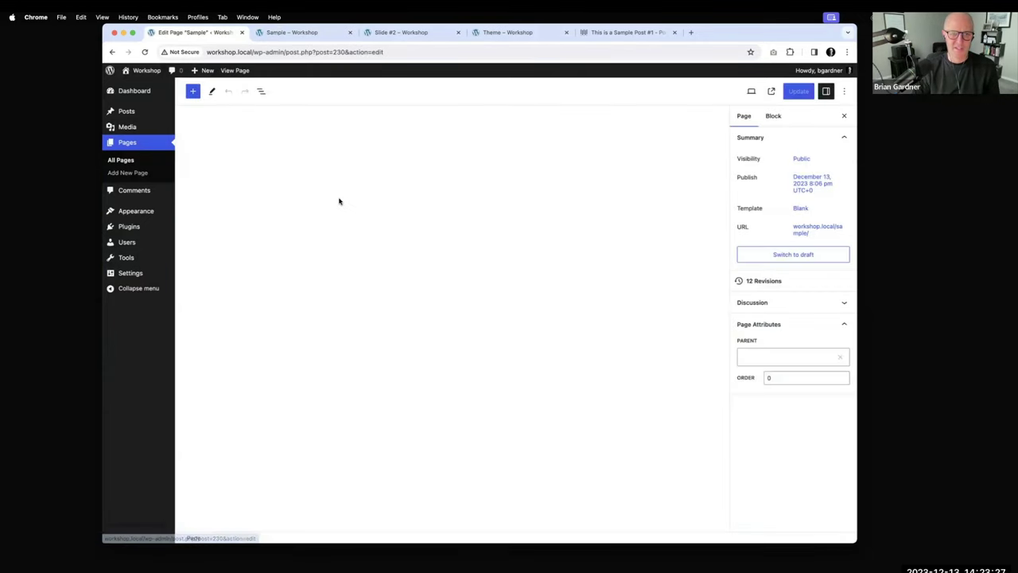
- Try Secondary and Primary backgrounds on the Sample page's outer group, settle on solid Base (#FFFFFF), and clear its text color
click(370, 173)
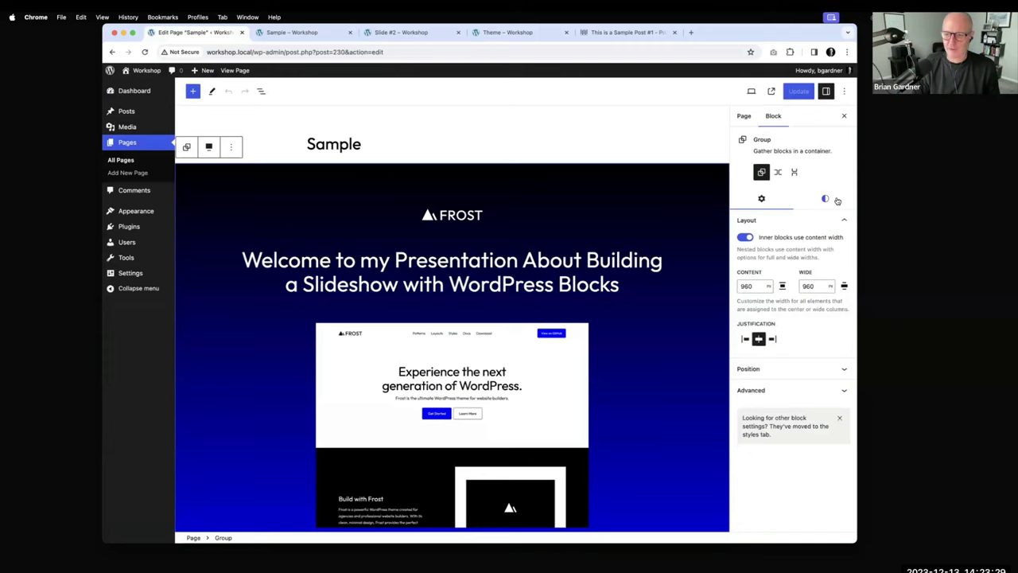
click(825, 199)
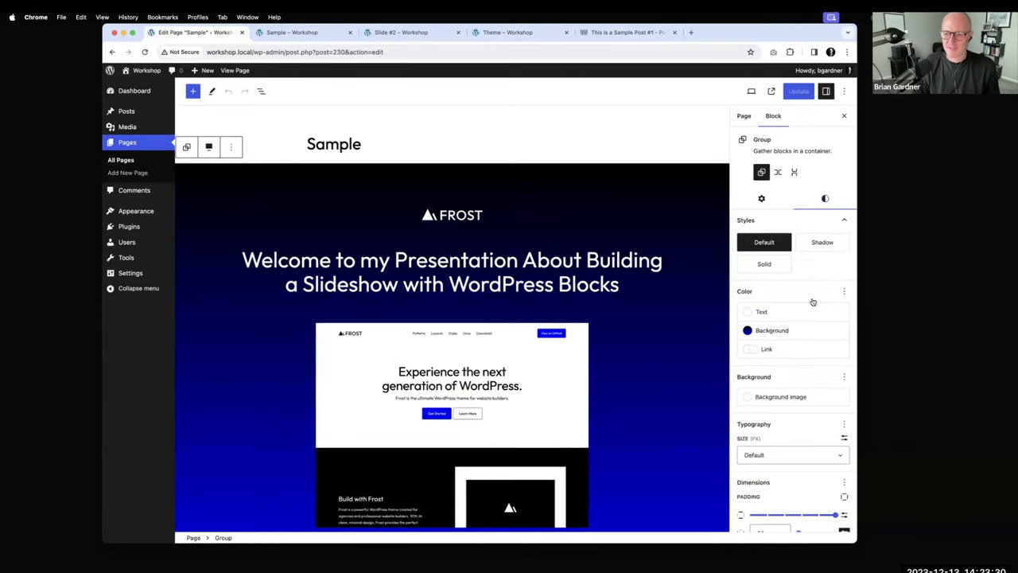
click(776, 333)
click(671, 433)
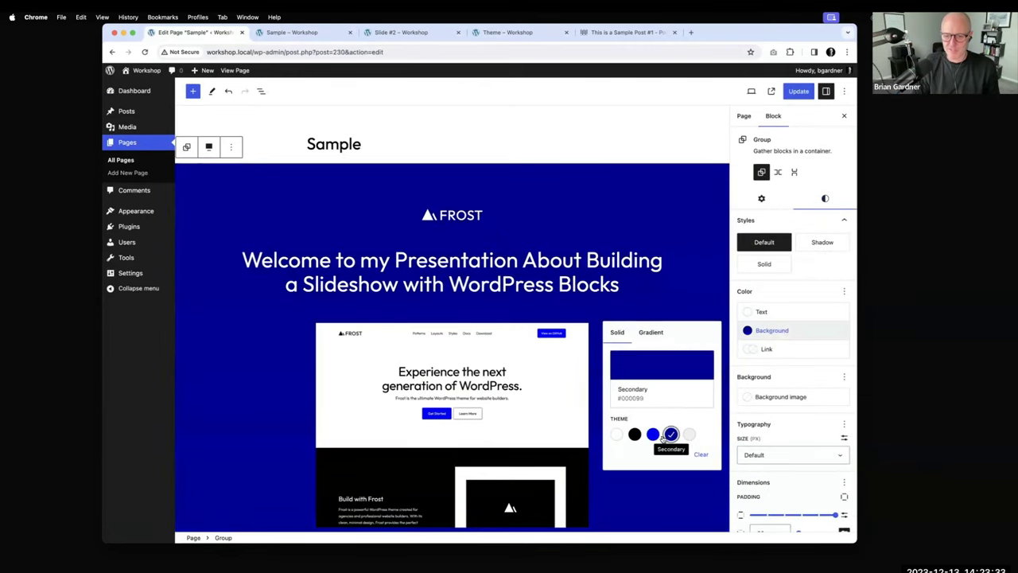
click(653, 435)
scroll(589, 253, down, 3)
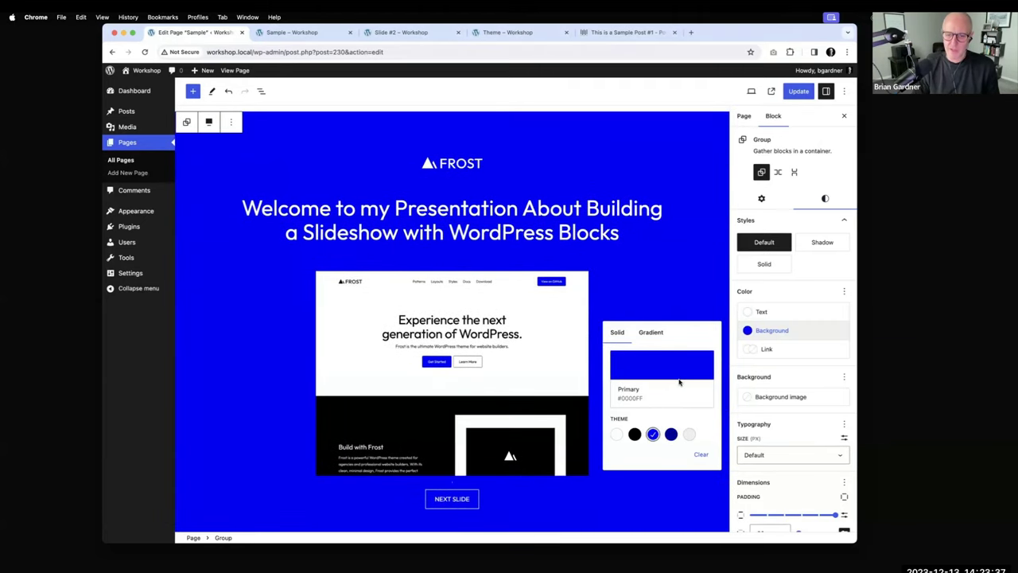
click(616, 435)
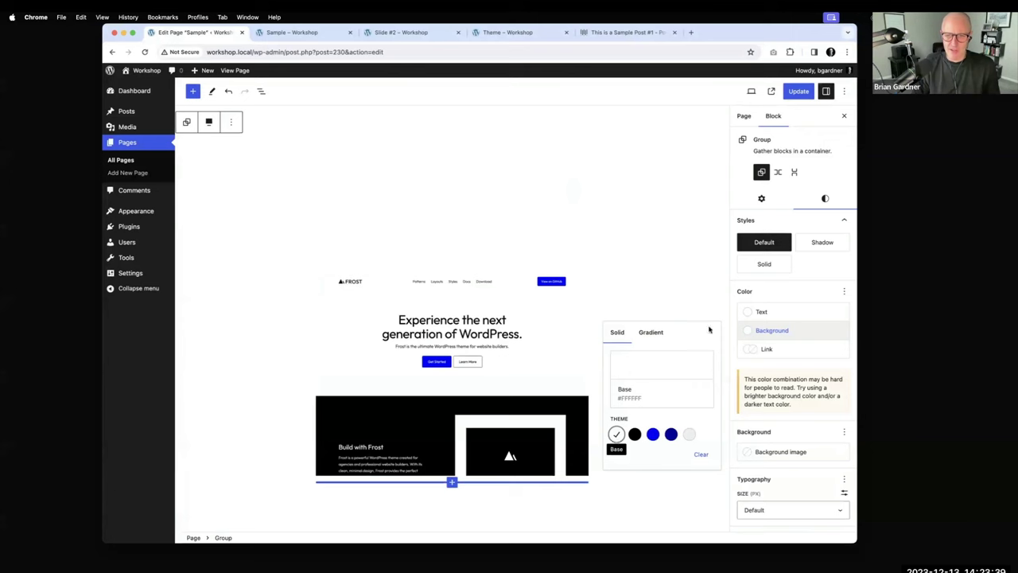
click(772, 314)
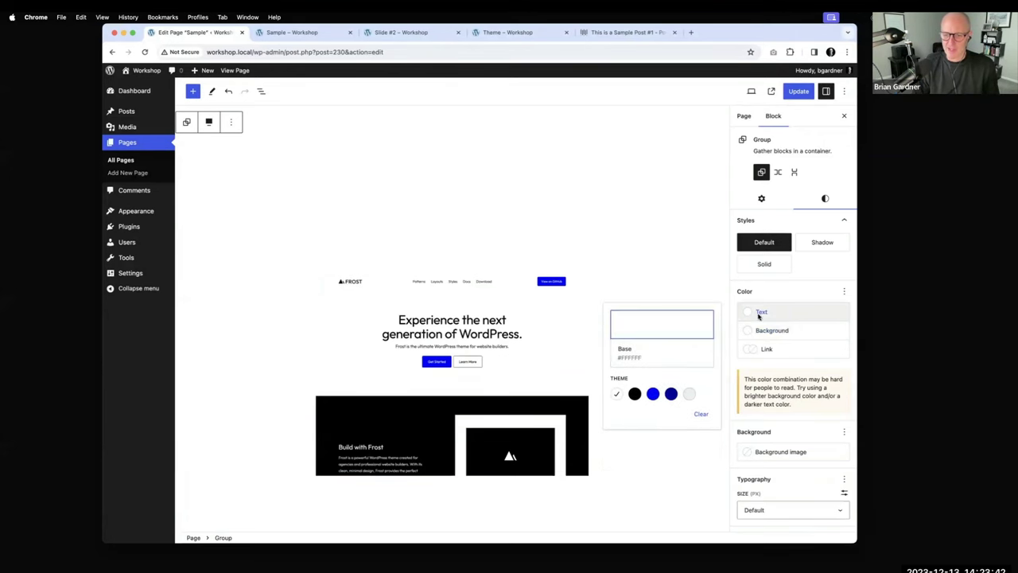
click(700, 414)
- Replace the Frost logo above the heading with frost-logo-black.svg from the media library
click(461, 175)
click(461, 175)
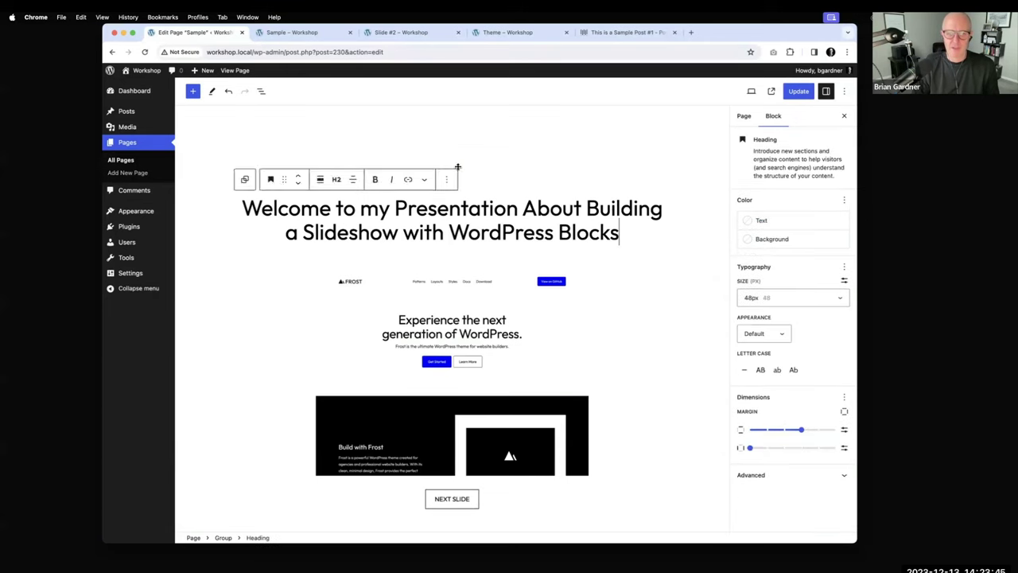
click(455, 167)
click(618, 141)
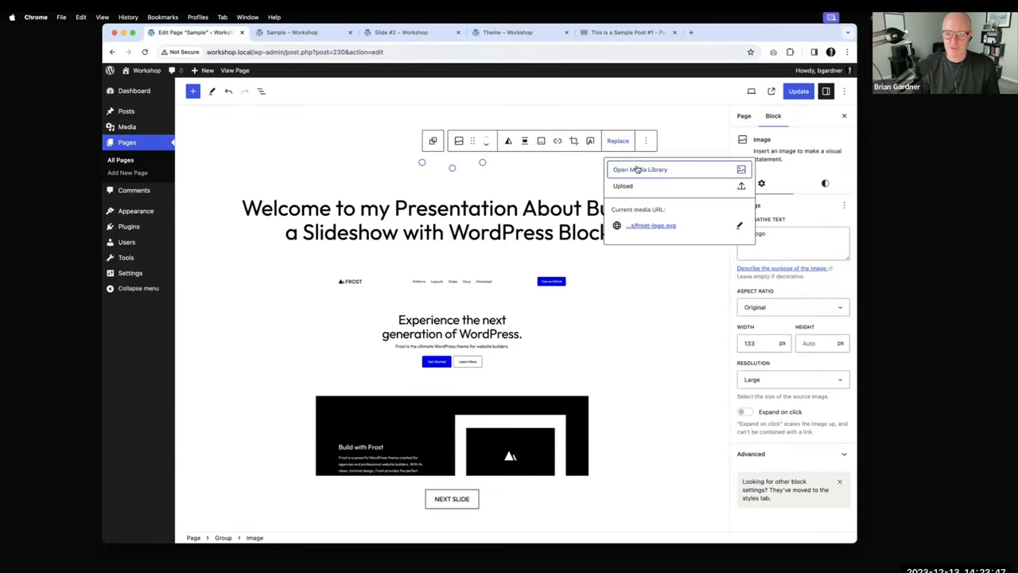
click(638, 169)
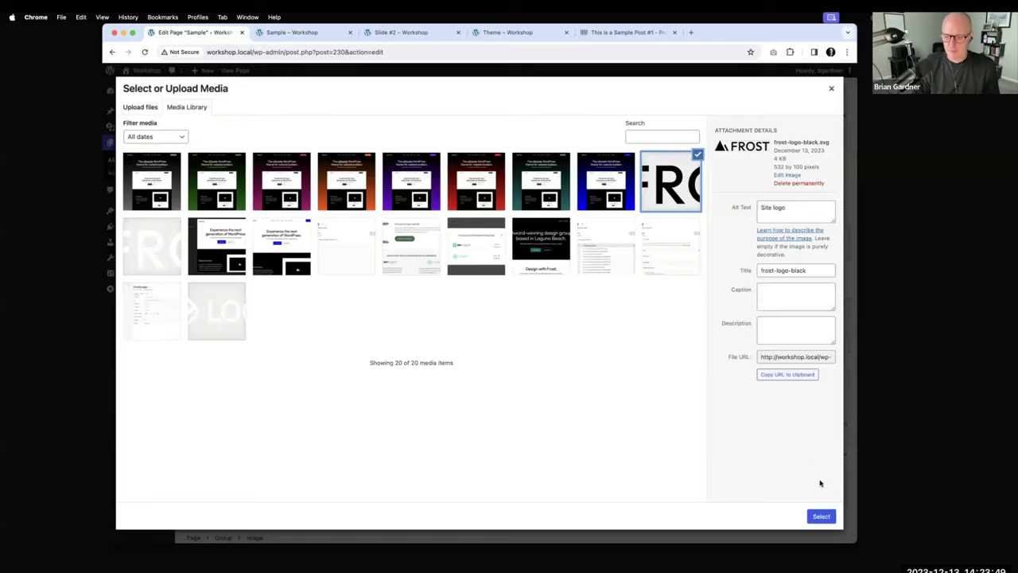
click(822, 515)
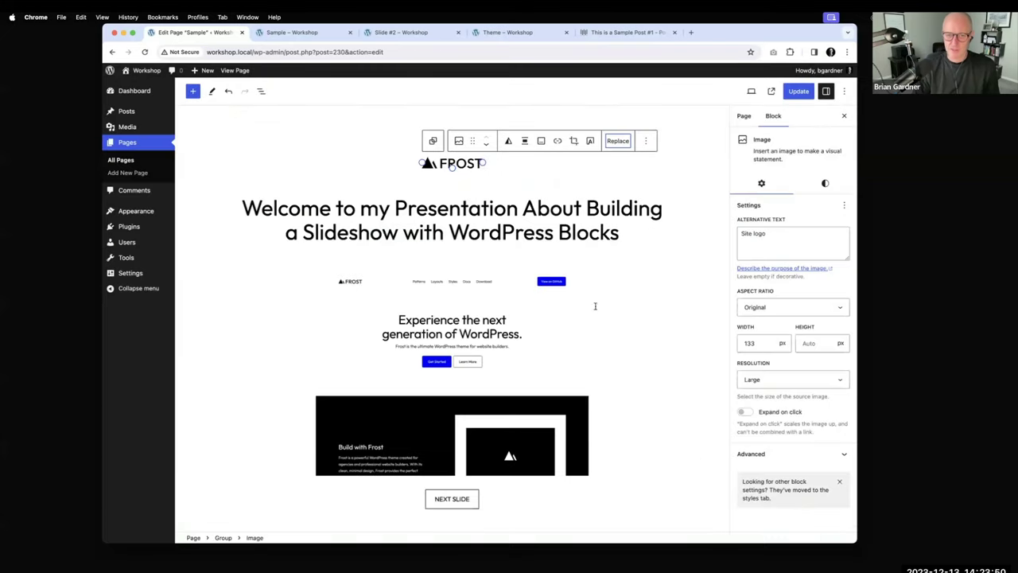
- Add a 5 px border in the Contrast color (#000000) to the screenshot image below the heading
click(538, 338)
click(662, 314)
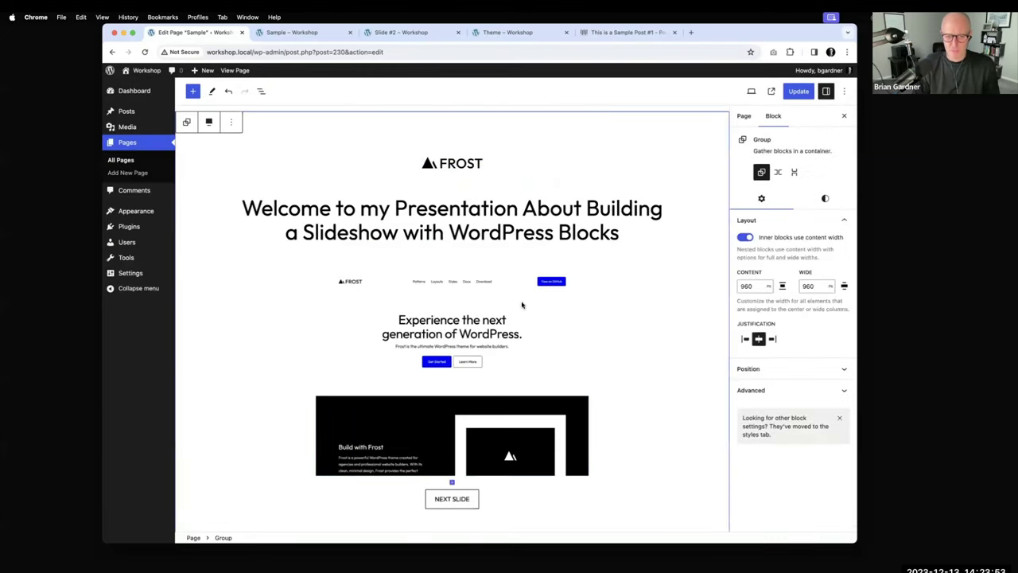
click(451, 319)
click(824, 183)
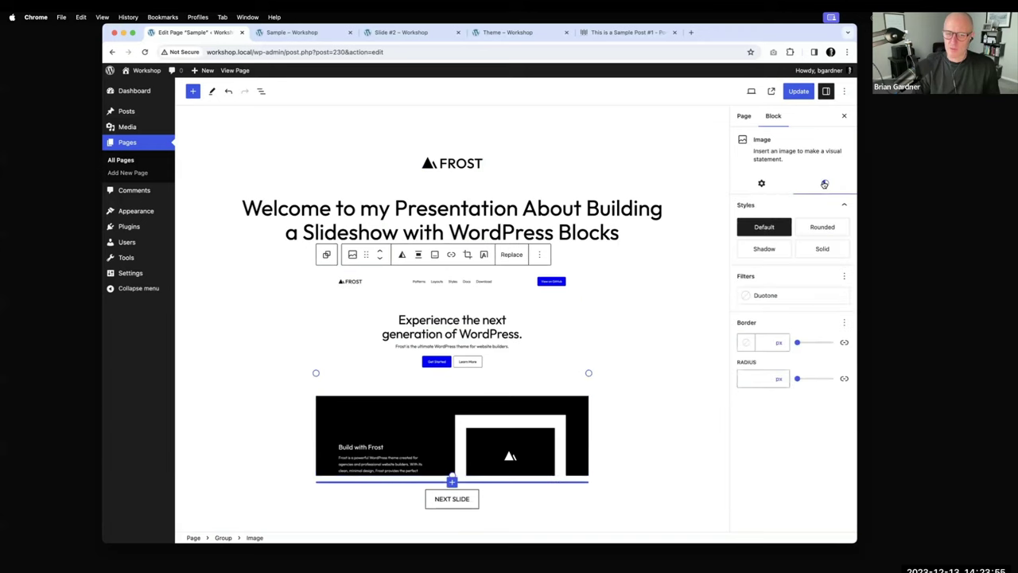
click(756, 344)
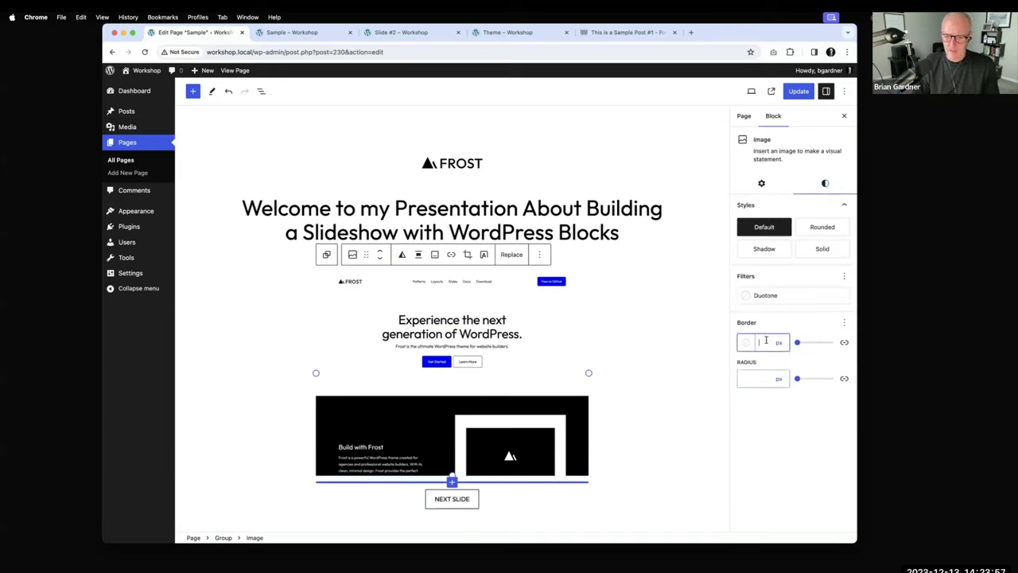
text(5)
click(749, 343)
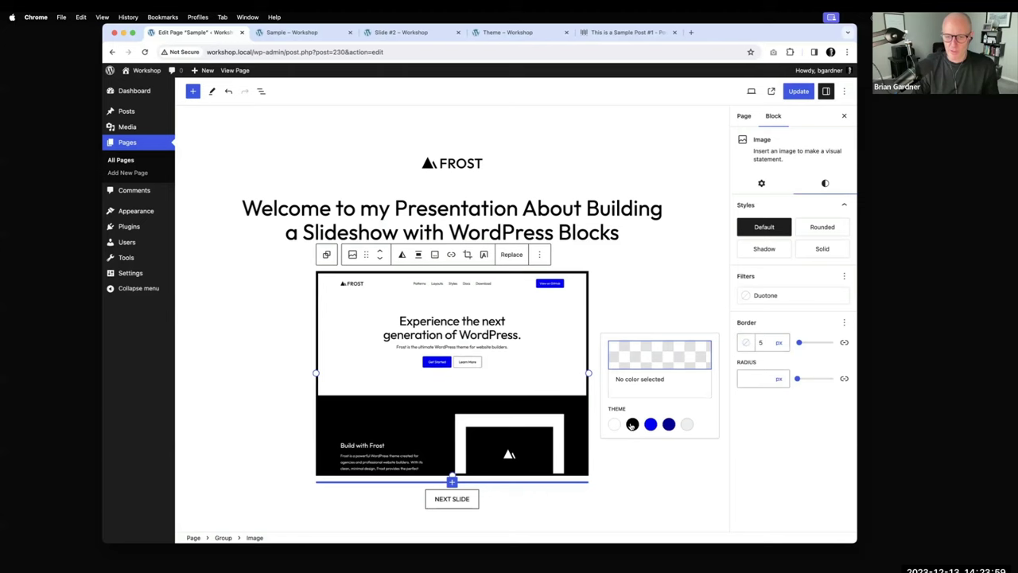
click(632, 424)
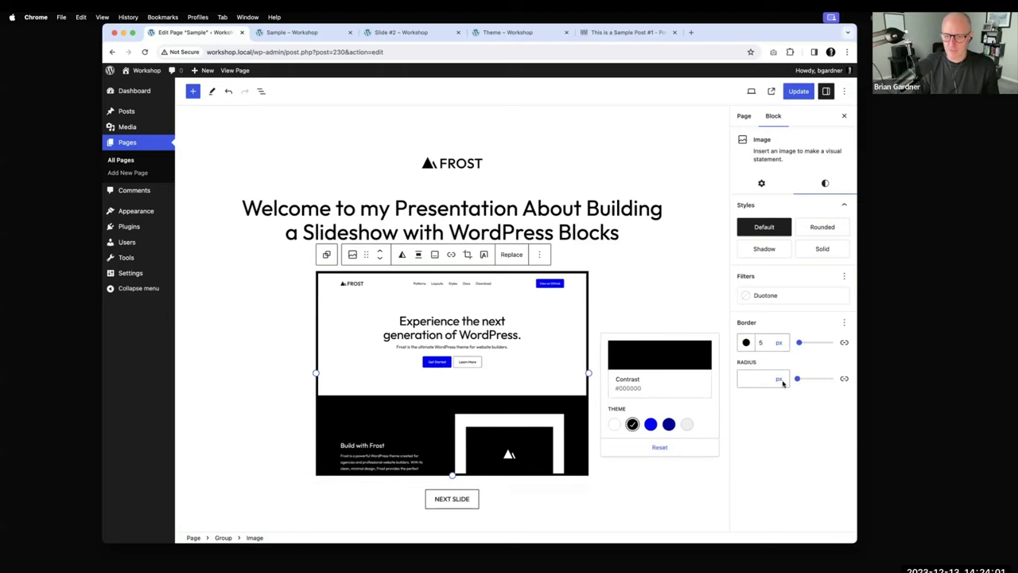
- Switch the Next Slide button to the Fill style and update the Sample page
scroll(451, 345, down, 3)
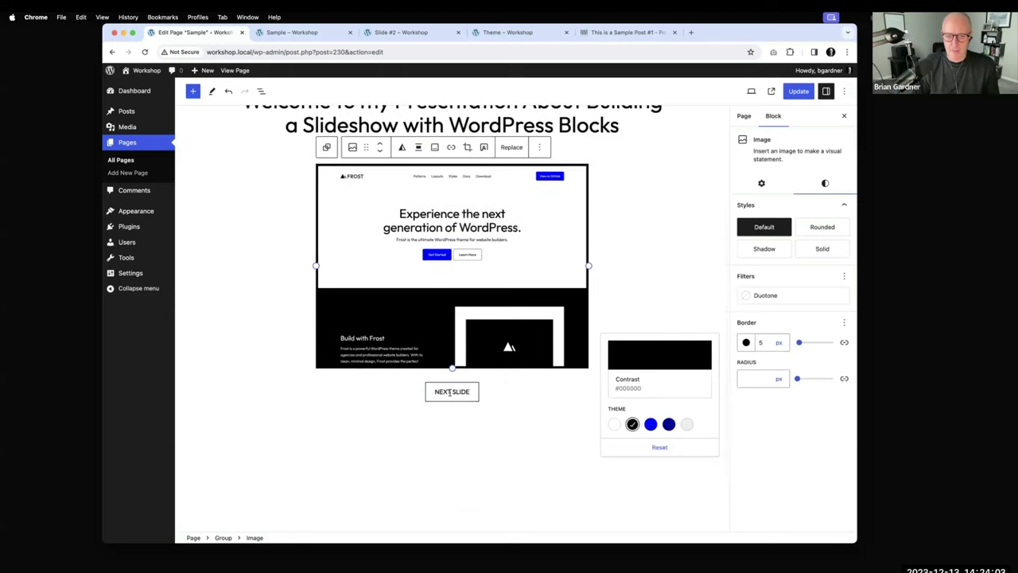
click(450, 390)
click(825, 183)
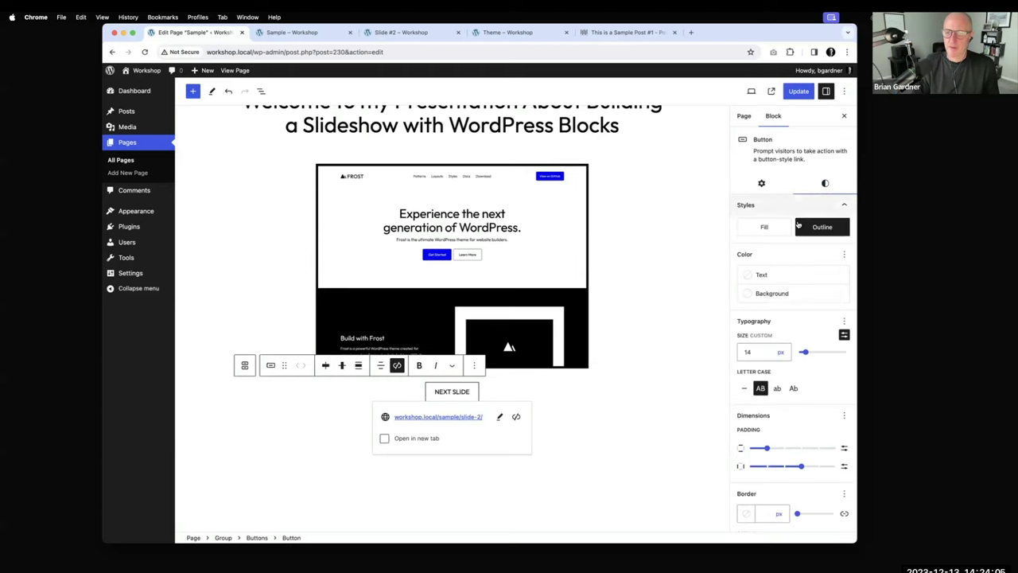
click(765, 228)
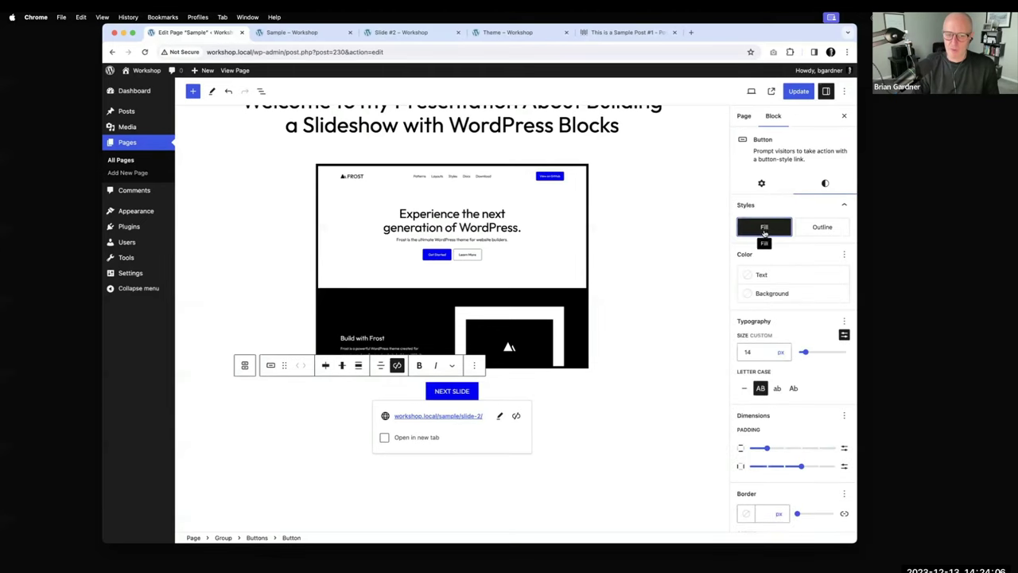
click(799, 92)
- View the updated Sample page in a new browser tab and follow its Next Slide link
right_click(260, 516)
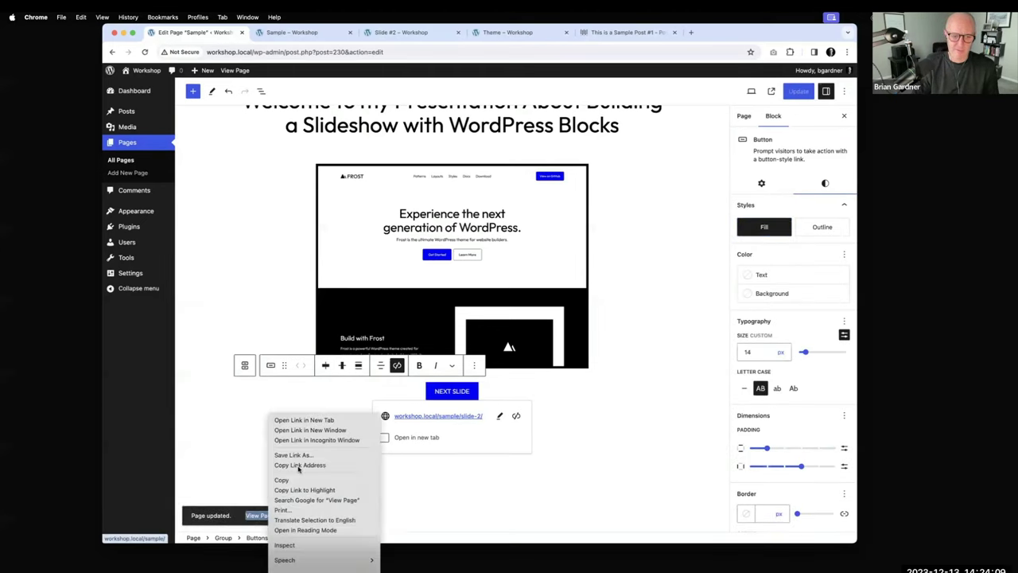
click(318, 420)
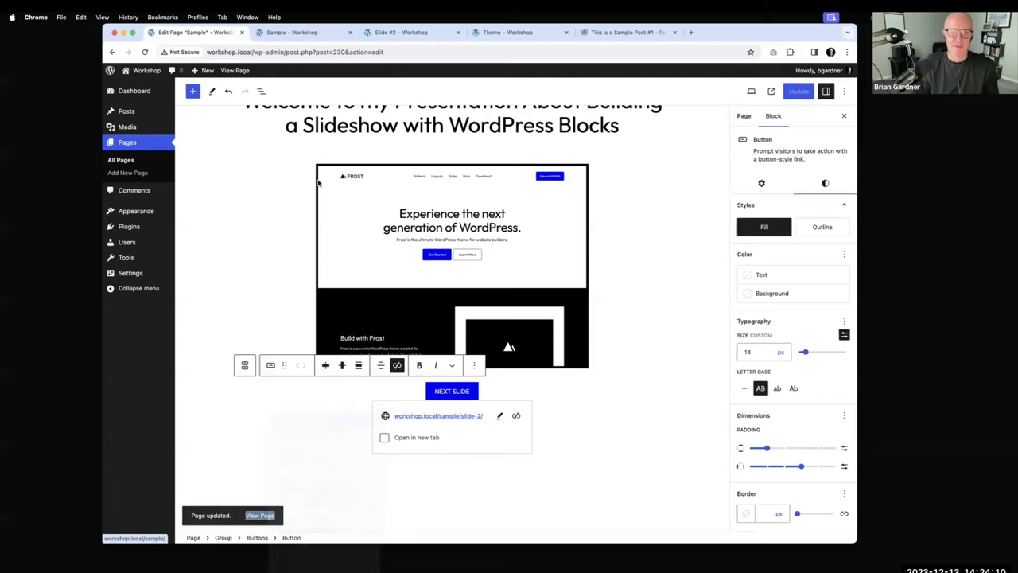
click(307, 33)
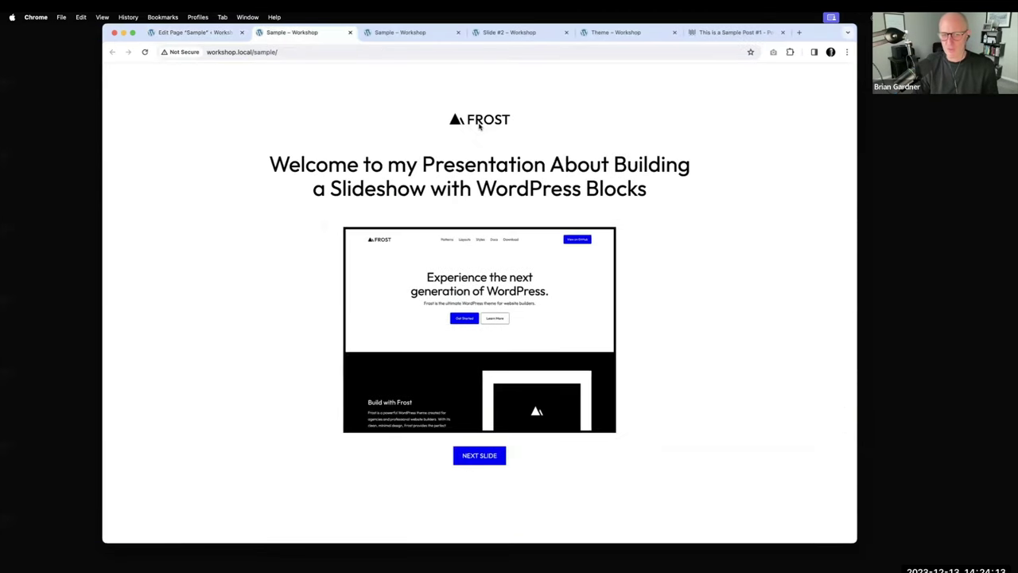
click(501, 456)
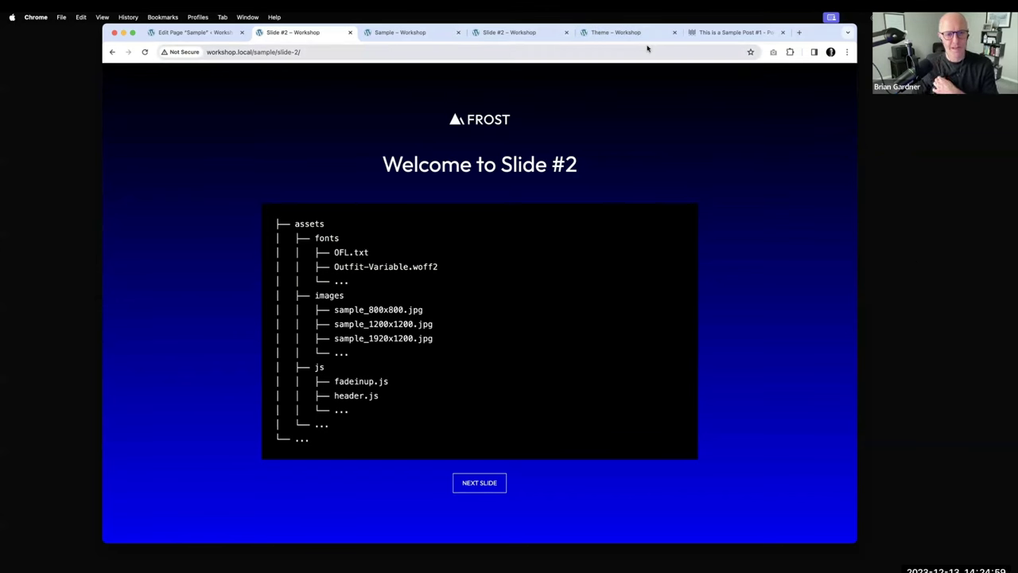
- Undo all the light-design changes on the Sample page, back to its gradient background, and update the page
click(201, 33)
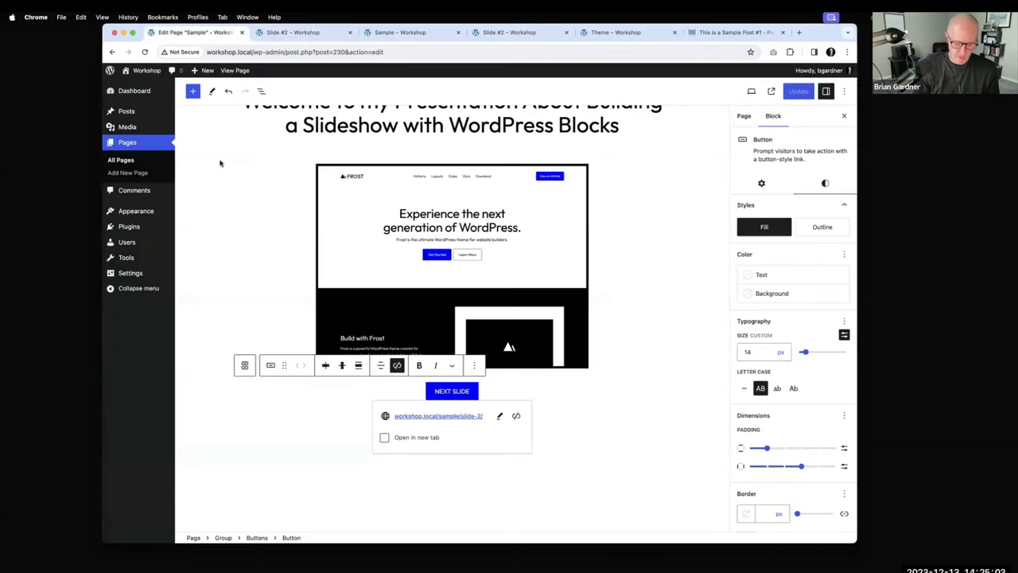
key(super+z)
key(super+z)
key(super+z)
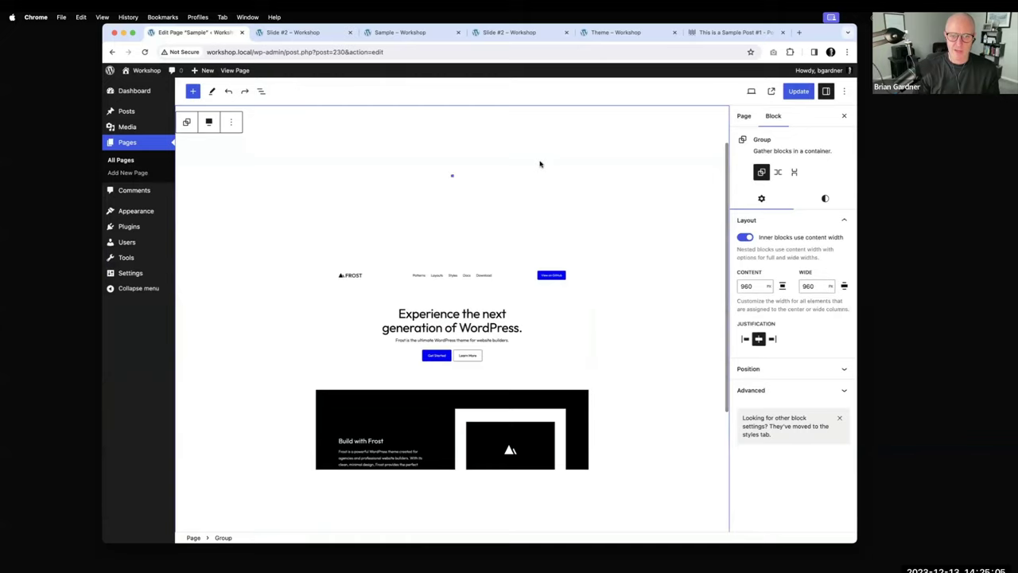
key(super+z)
click(792, 95)
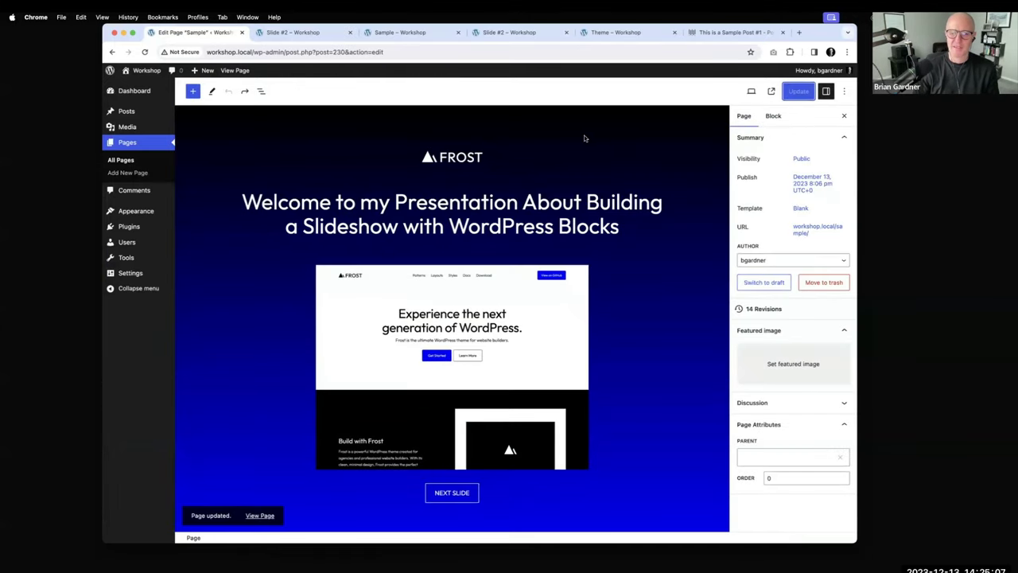
- Check the Sample page in its preview tab and close the extra Slide #2 tab
scroll(369, 190, up, 2)
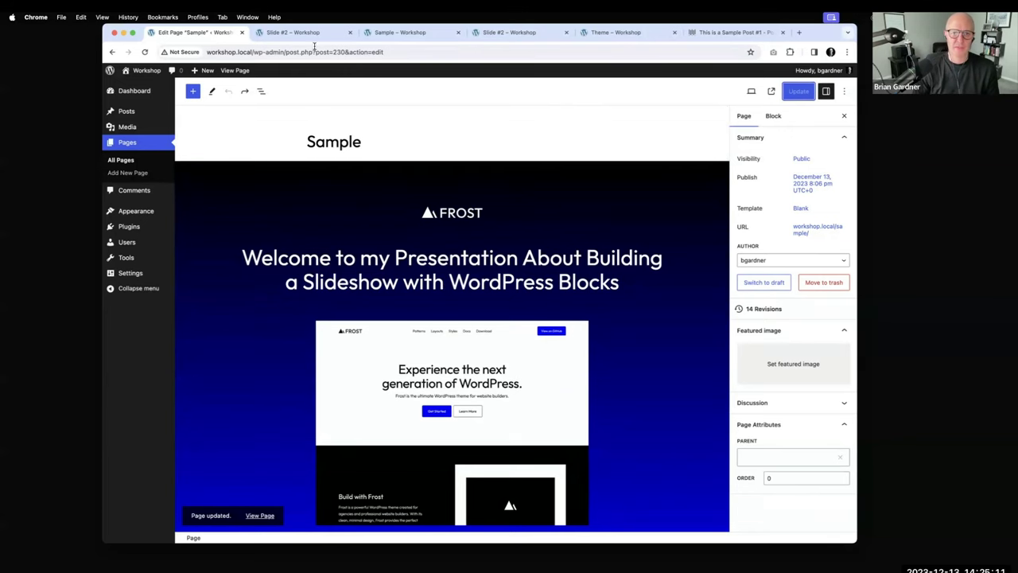
click(399, 32)
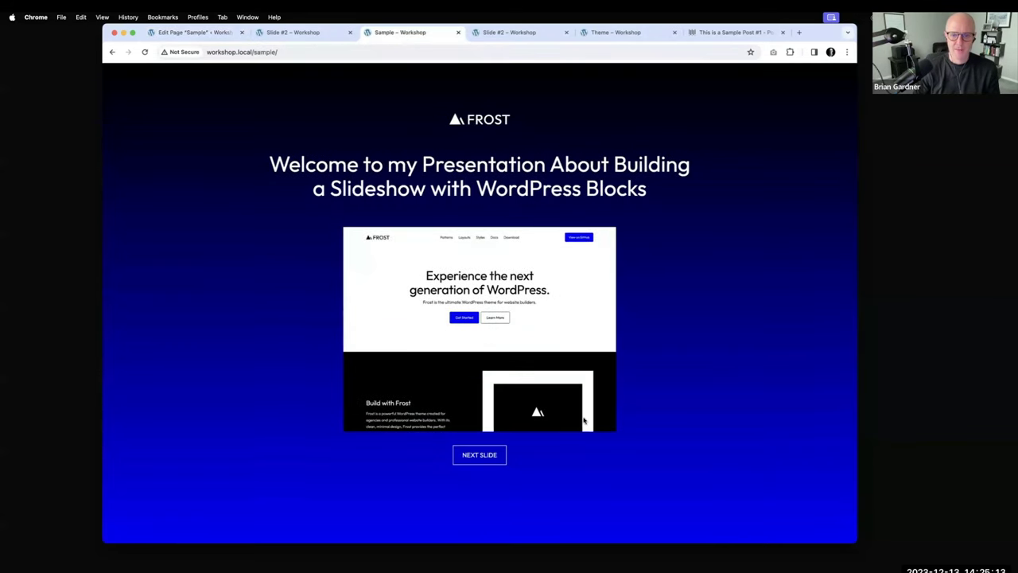
click(350, 33)
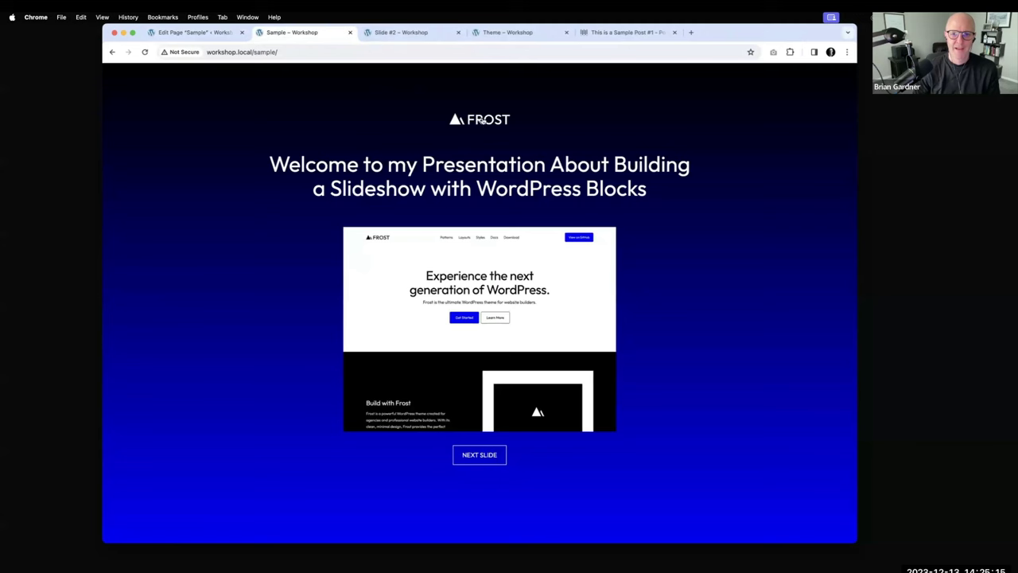
- Open the list of pages in a new browser tab, open Slide #2 for editing there, and select its outer group
click(188, 33)
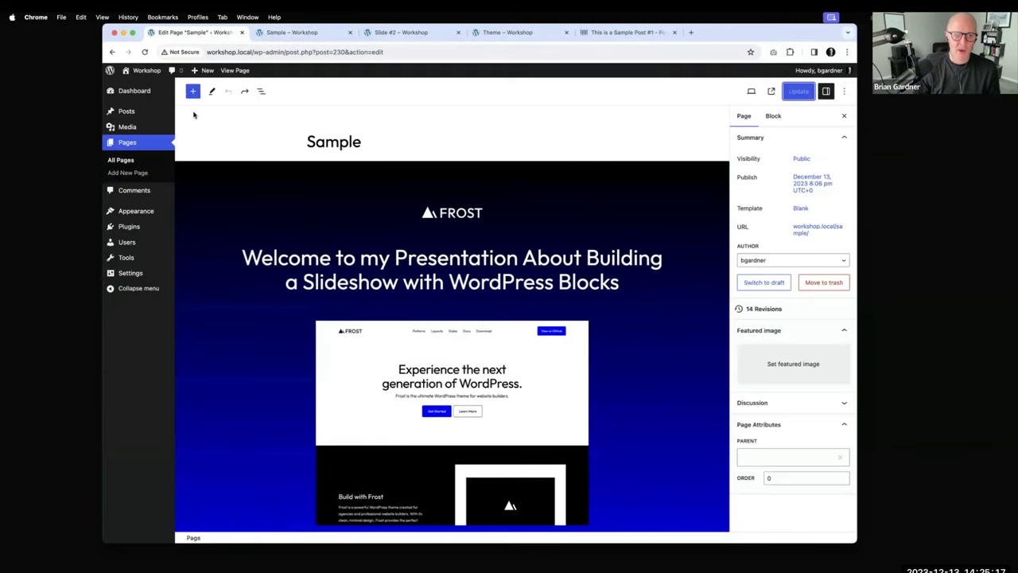
right_click(136, 146)
click(172, 148)
click(268, 33)
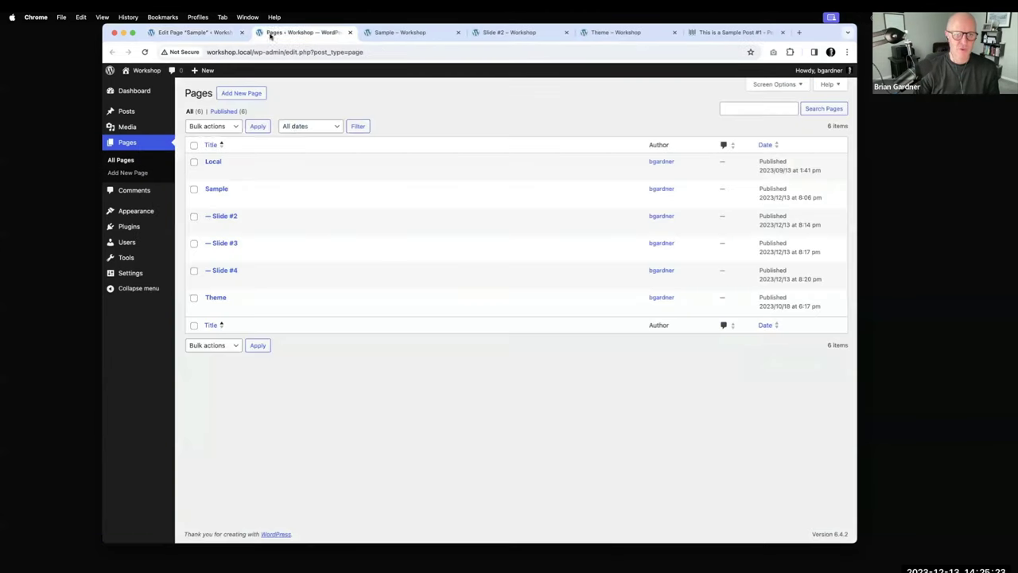
click(230, 216)
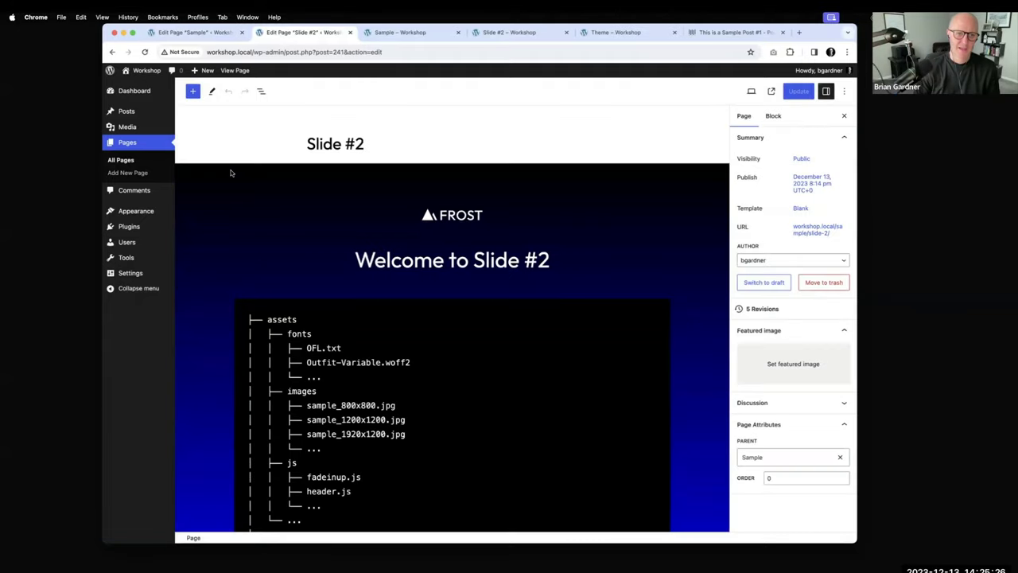
click(231, 172)
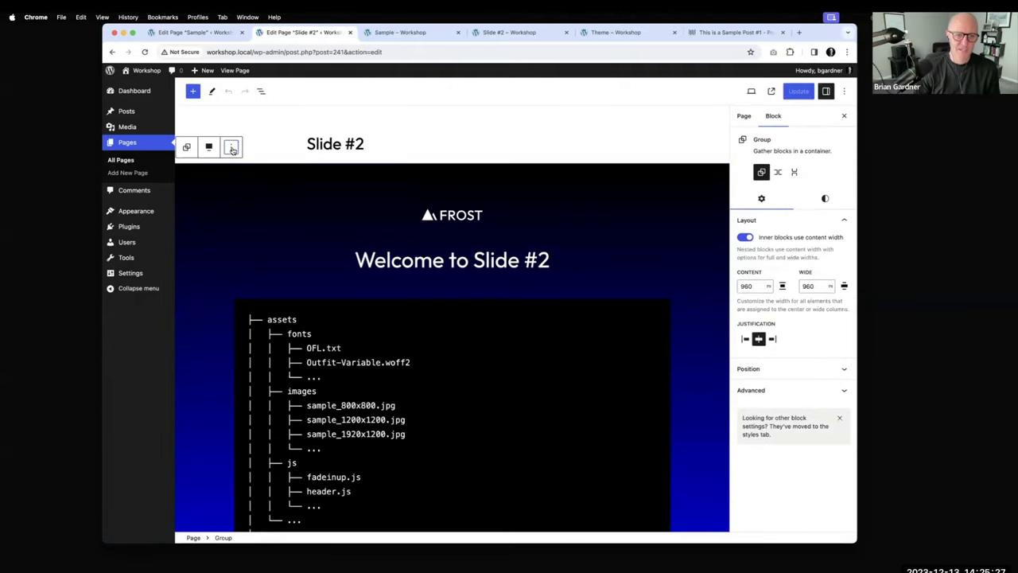
- Copy Slide #2's outer group and paste it below the first slide on the Sample page
click(230, 147)
click(247, 176)
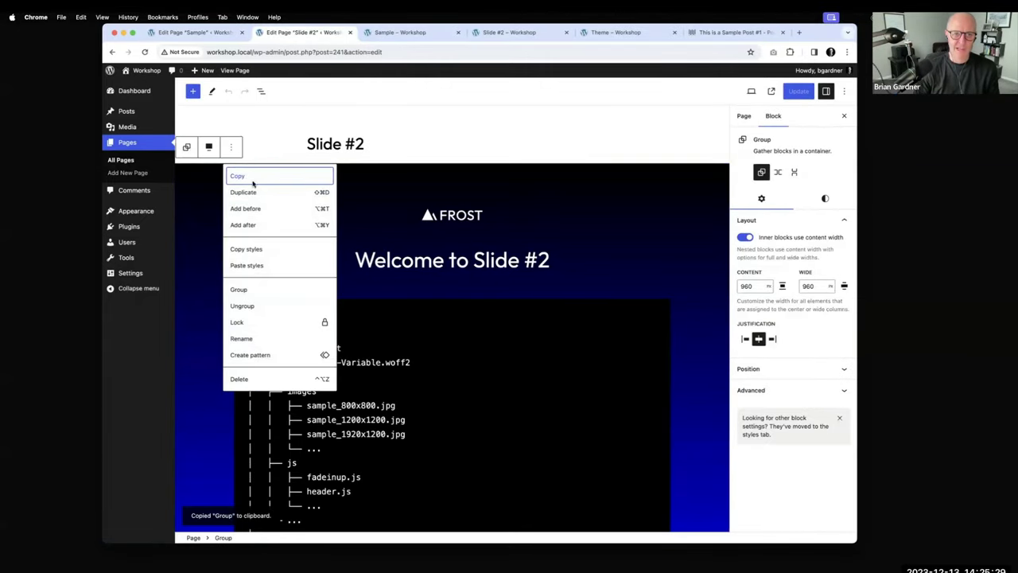
click(208, 33)
scroll(402, 193, down, 5)
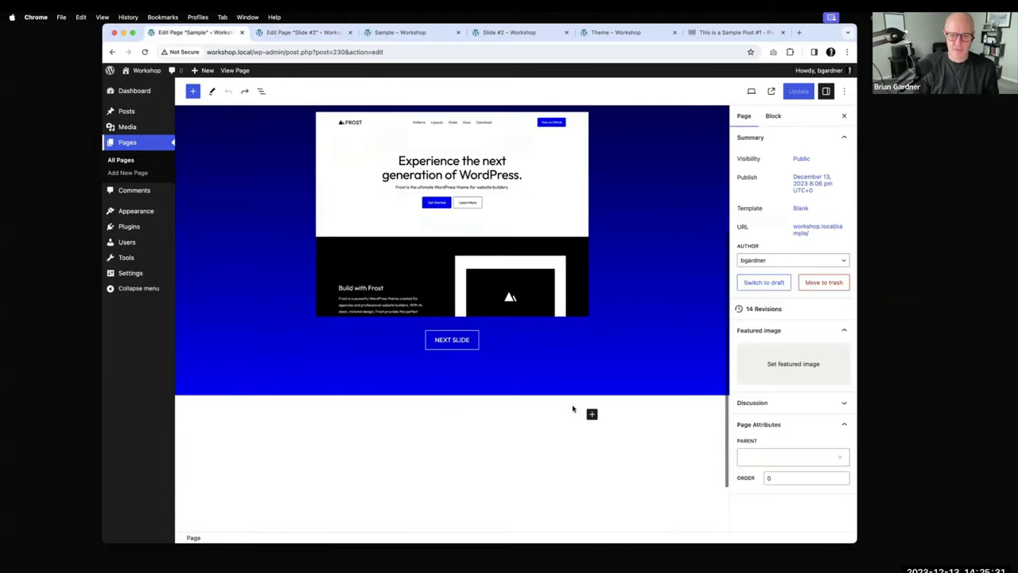
click(543, 420)
key(super+v)
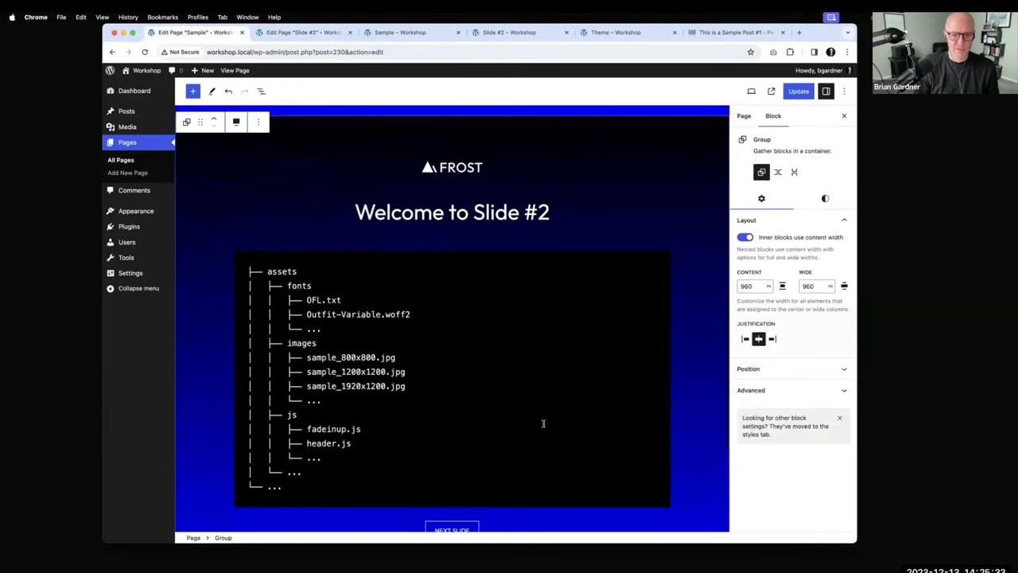
- Open Slide #3 for editing from the list of pages and copy its outer group
click(302, 33)
click(146, 143)
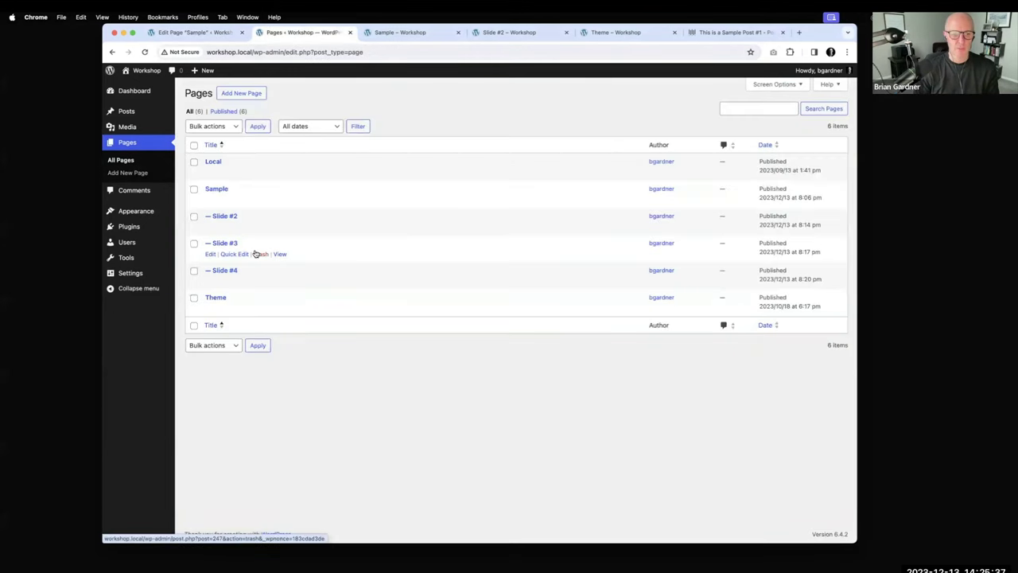
click(231, 243)
click(294, 172)
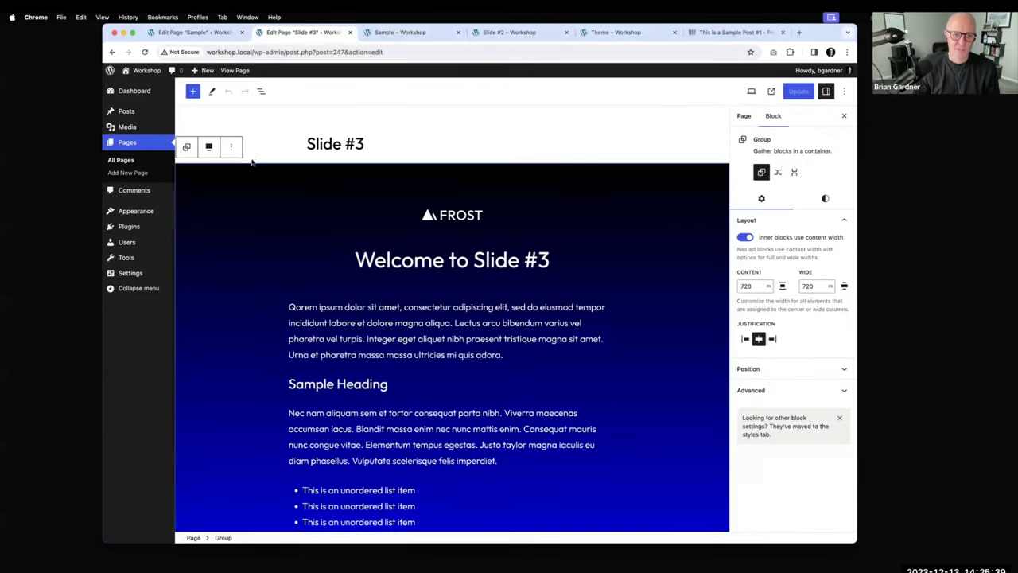
click(261, 91)
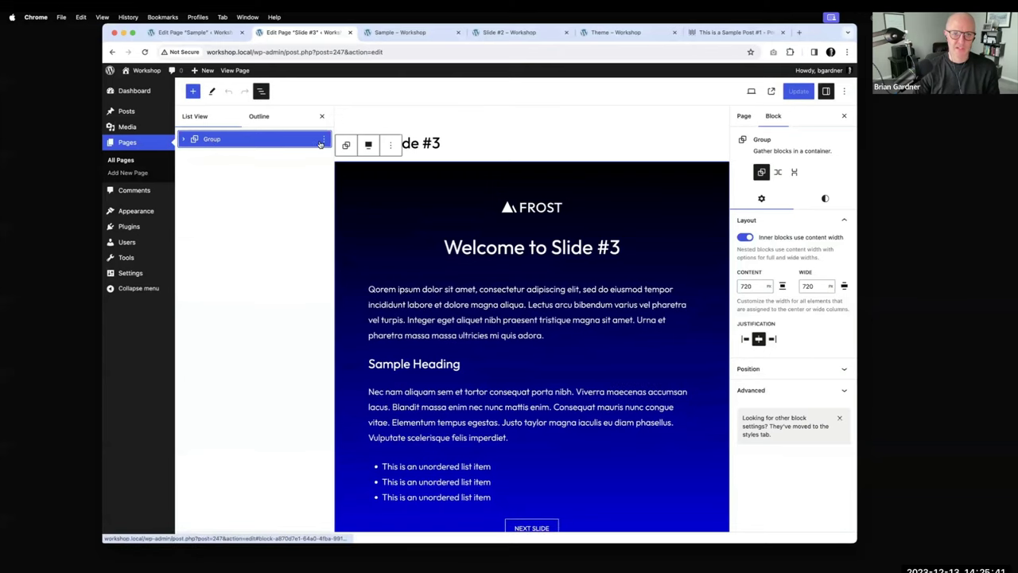
click(324, 139)
click(333, 163)
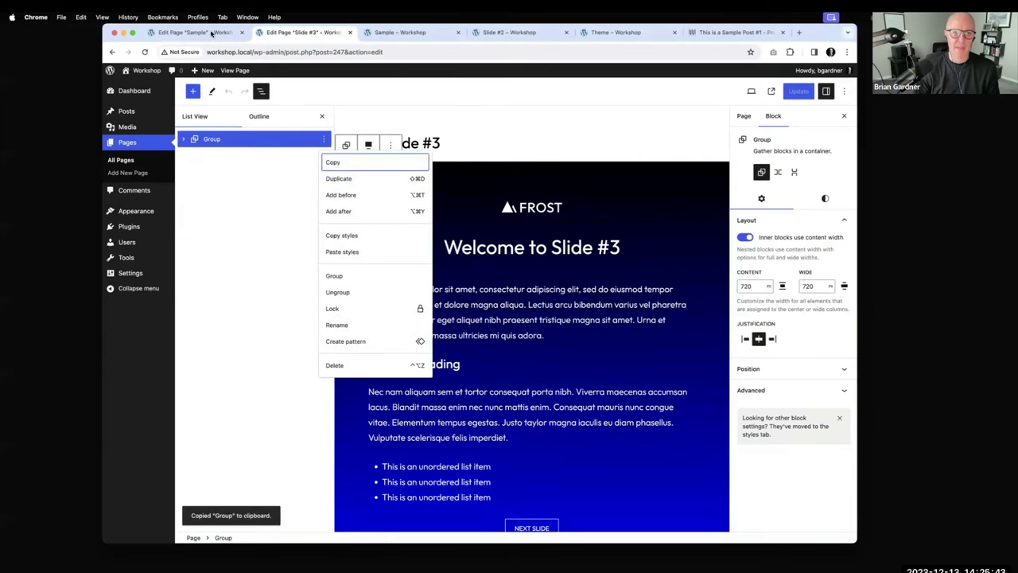
- Paste the copied Slide #3 group below the Slide #2 group on the Sample page
click(205, 33)
scroll(495, 253, down, 5)
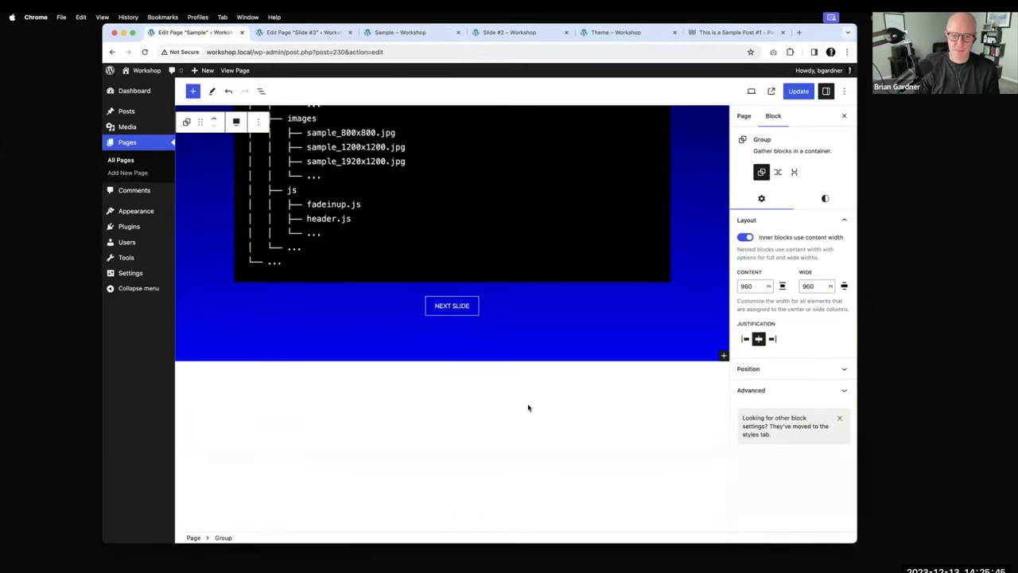
click(610, 385)
click(554, 380)
key(super+v)
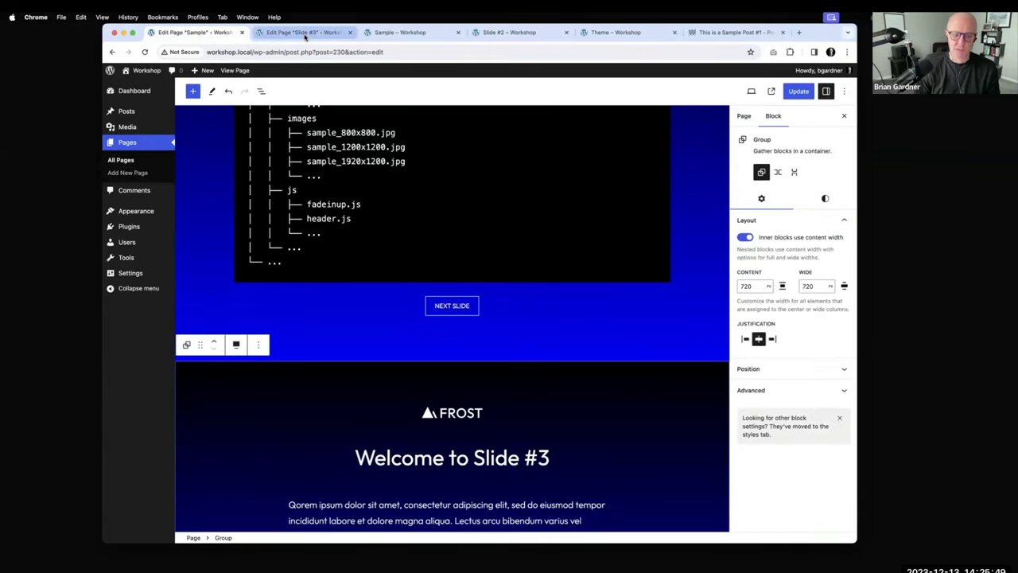
- Open Slide #4 for editing from the list of pages and copy its outer group
click(304, 33)
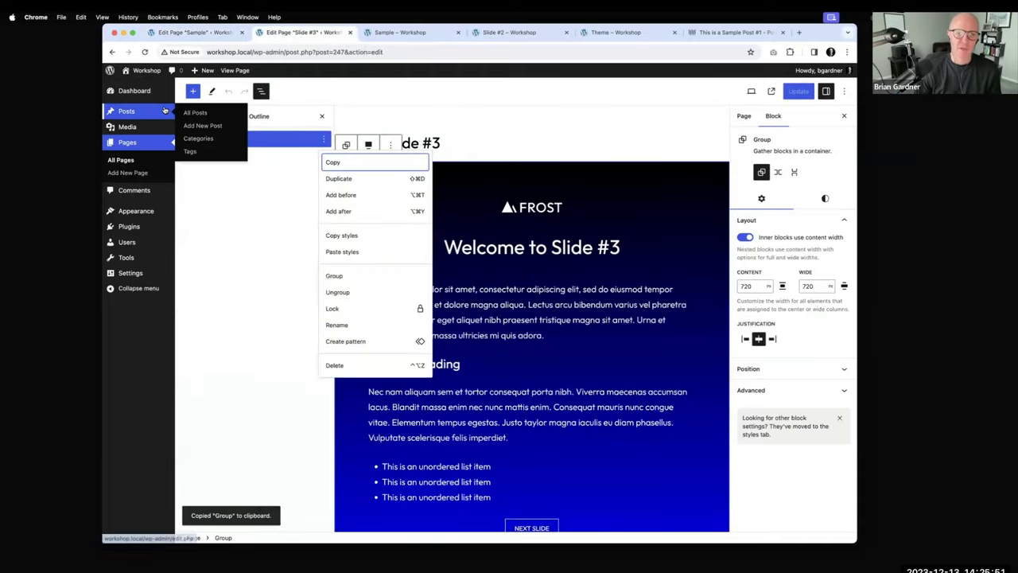
click(156, 145)
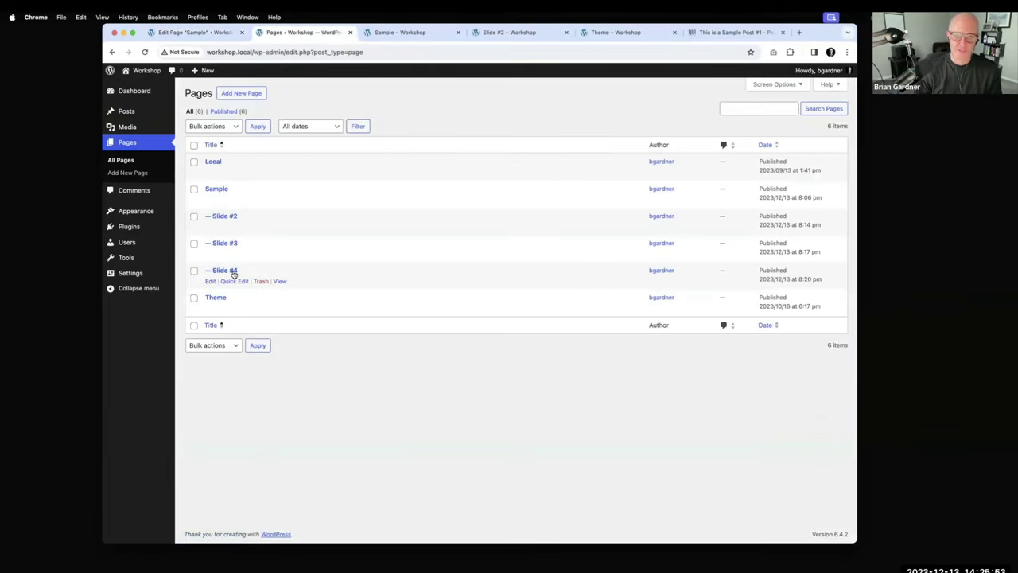
click(233, 272)
click(237, 169)
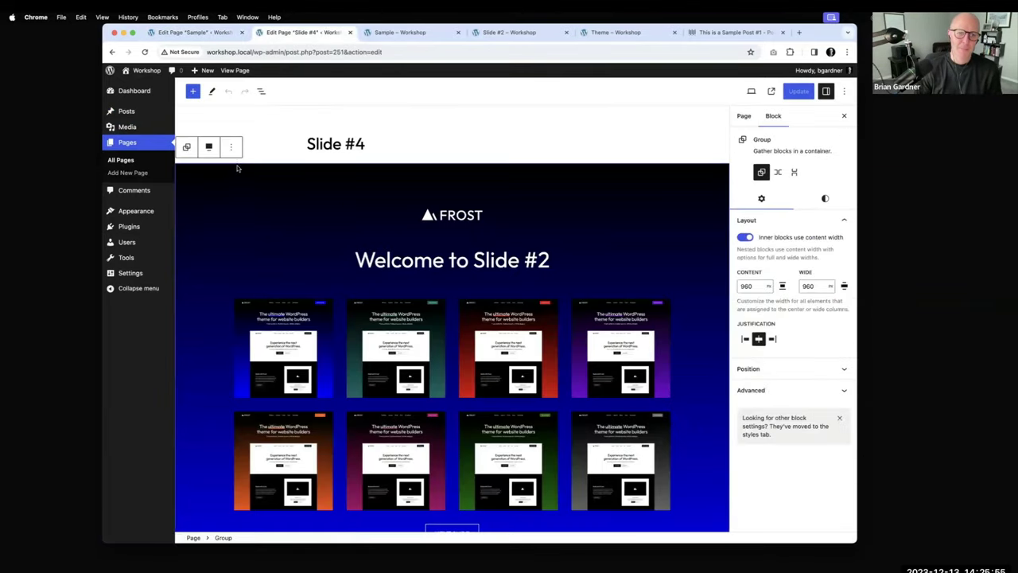
click(230, 146)
click(237, 176)
- Paste the copied Slide #4 group at the end of the Sample page and update the page
click(238, 33)
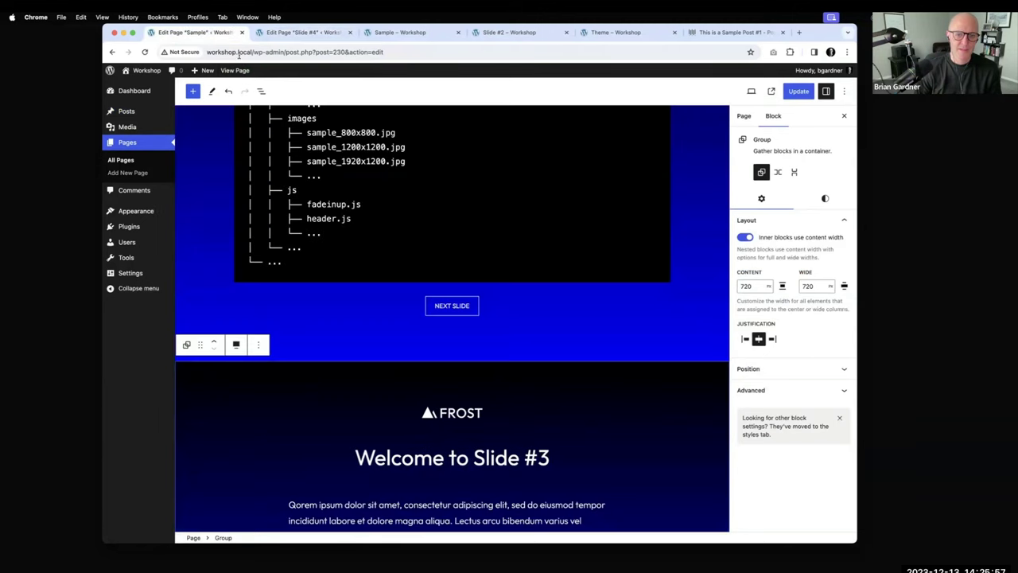
scroll(454, 393, down, 10)
click(540, 382)
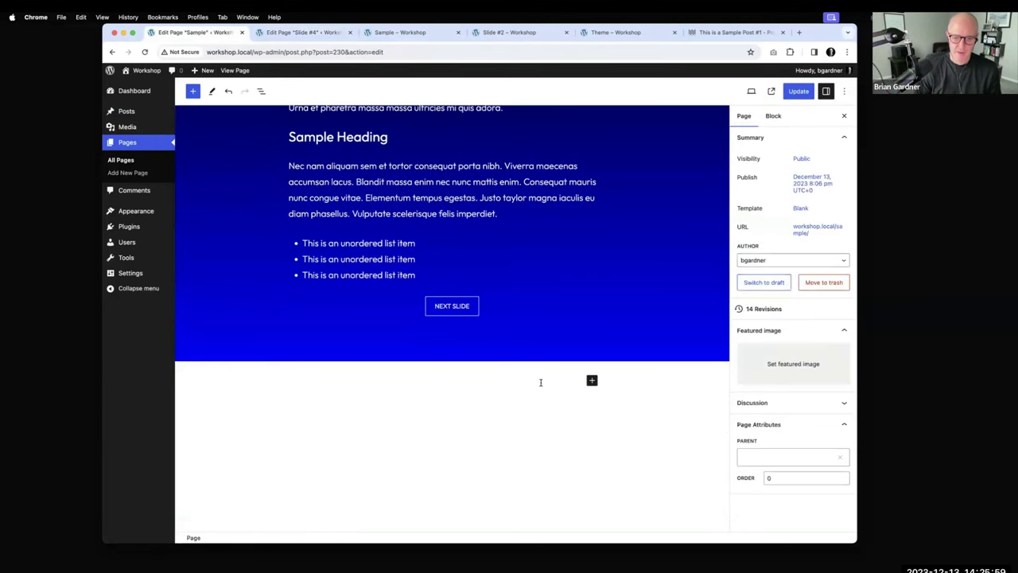
click(557, 381)
key(cmd+v)
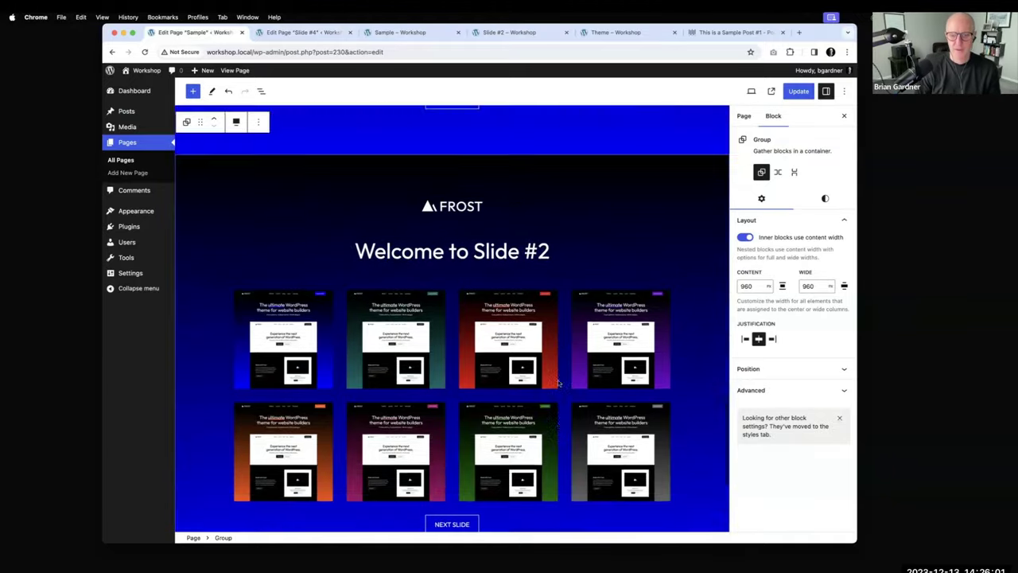
scroll(665, 233, up, 15)
key(cmd+s)
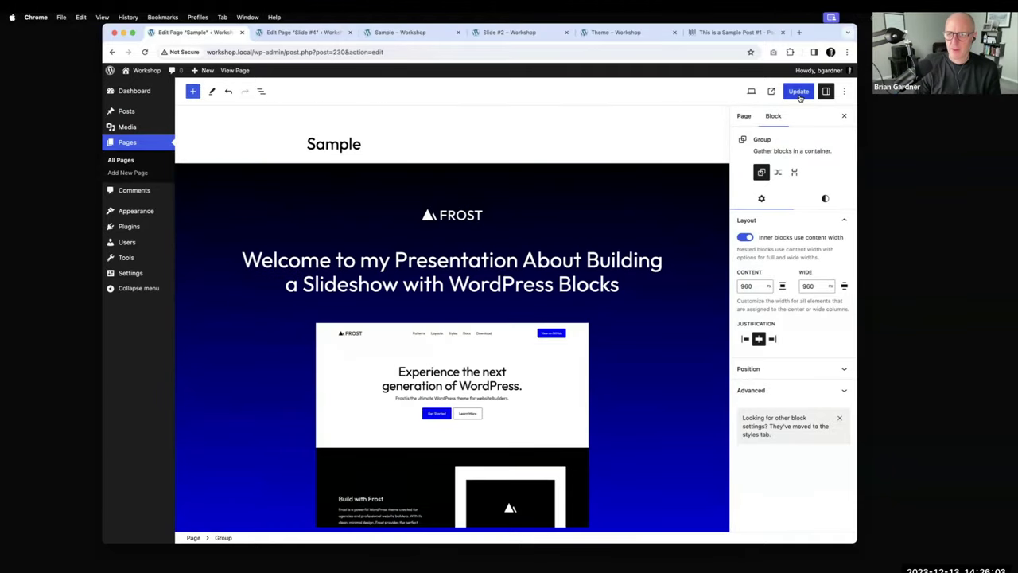
- Look through the stacked slides on the published Sample page in its preview tab
click(416, 33)
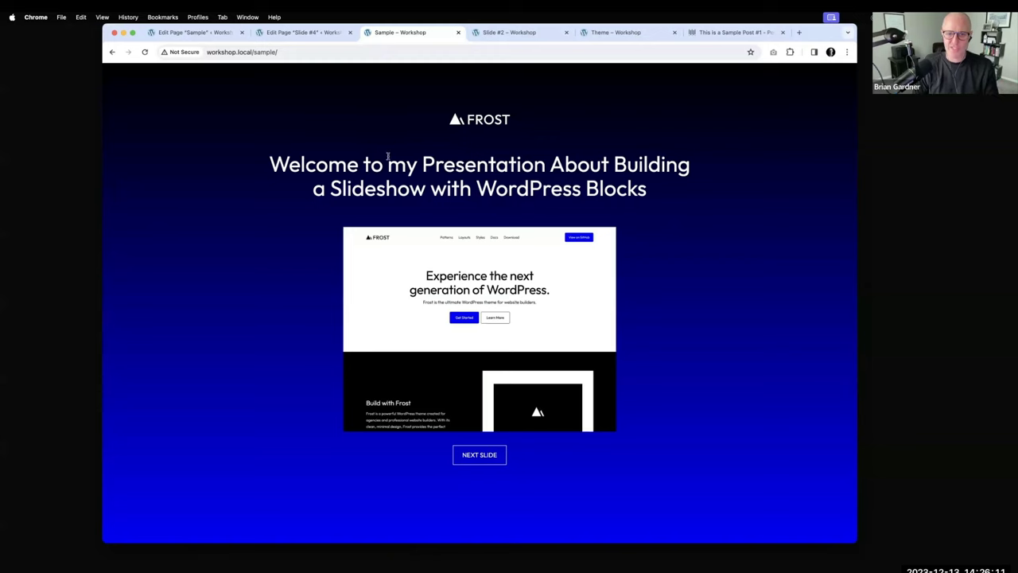
scroll(392, 160, down, 5)
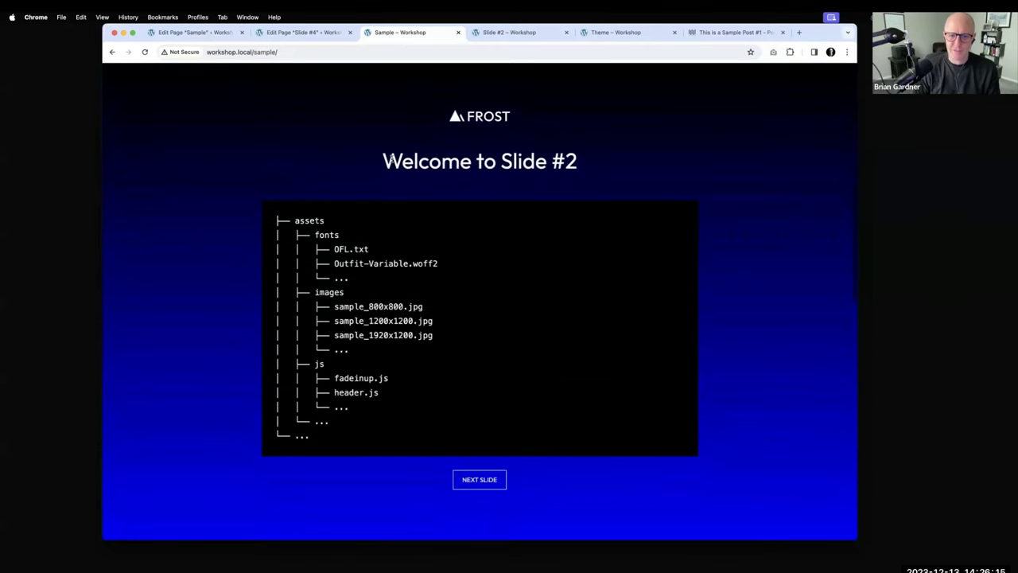
scroll(391, 159, down, 4)
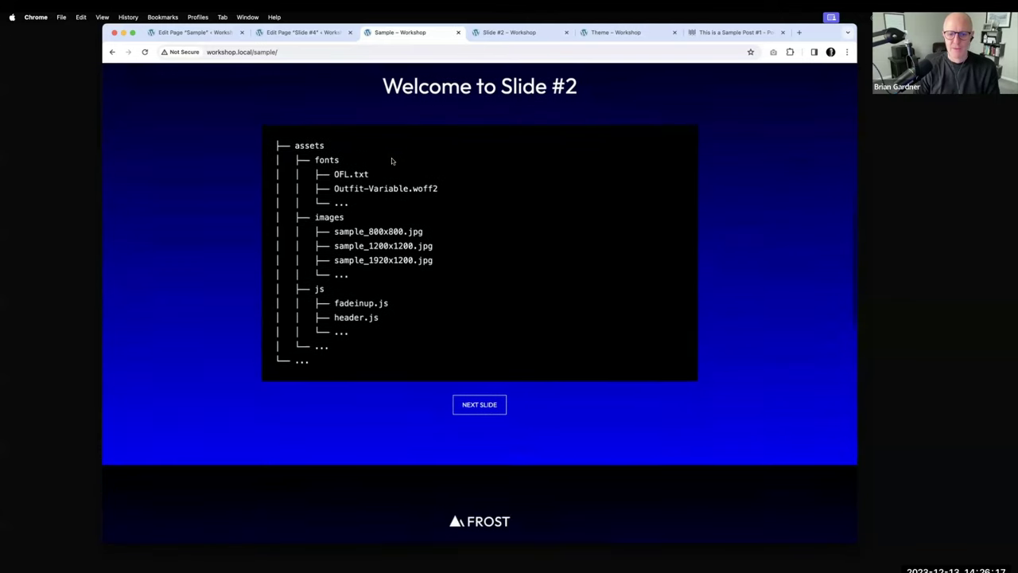
scroll(392, 161, down, 3)
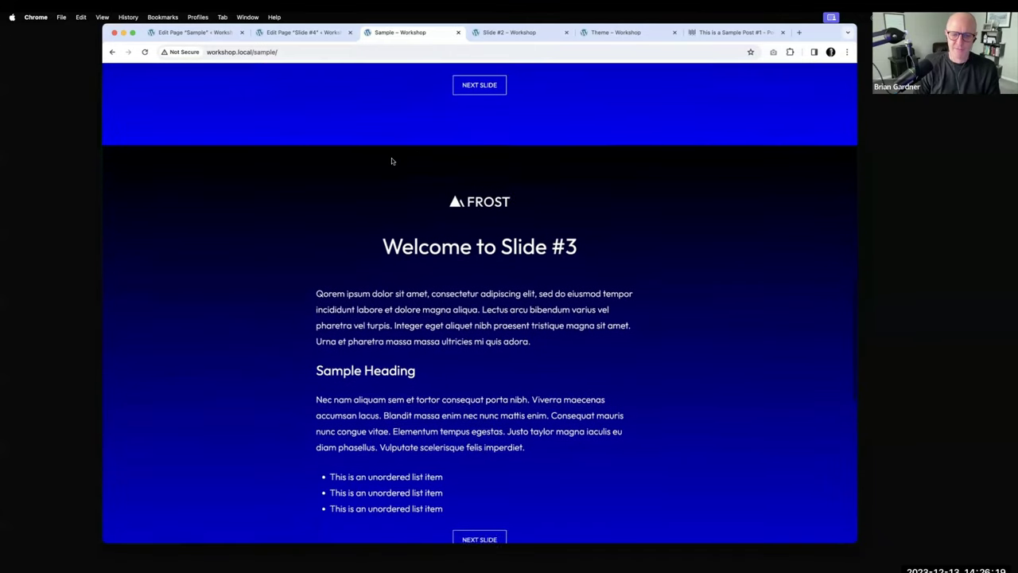
scroll(392, 157, down, 1)
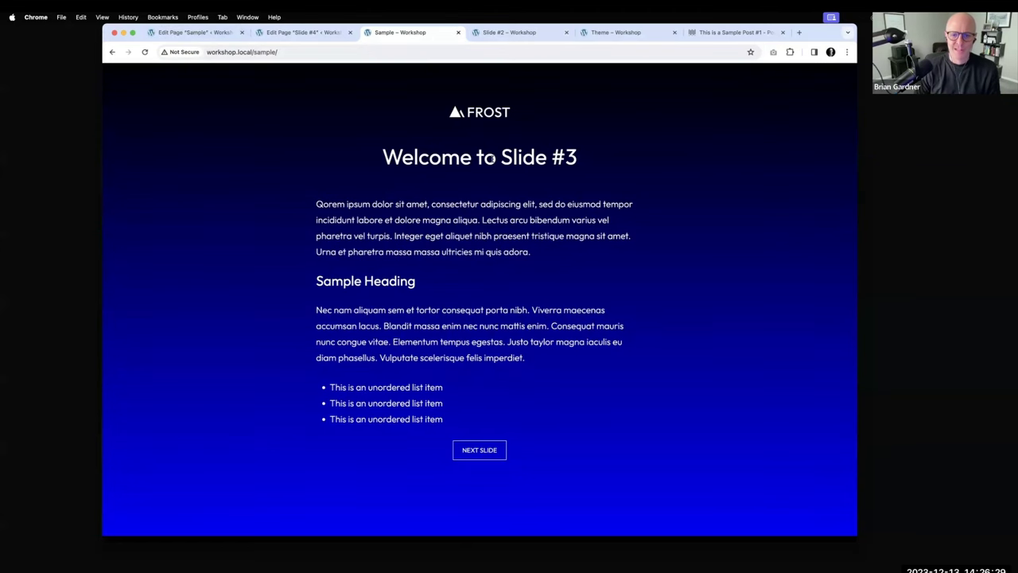
scroll(491, 159, up, 18)
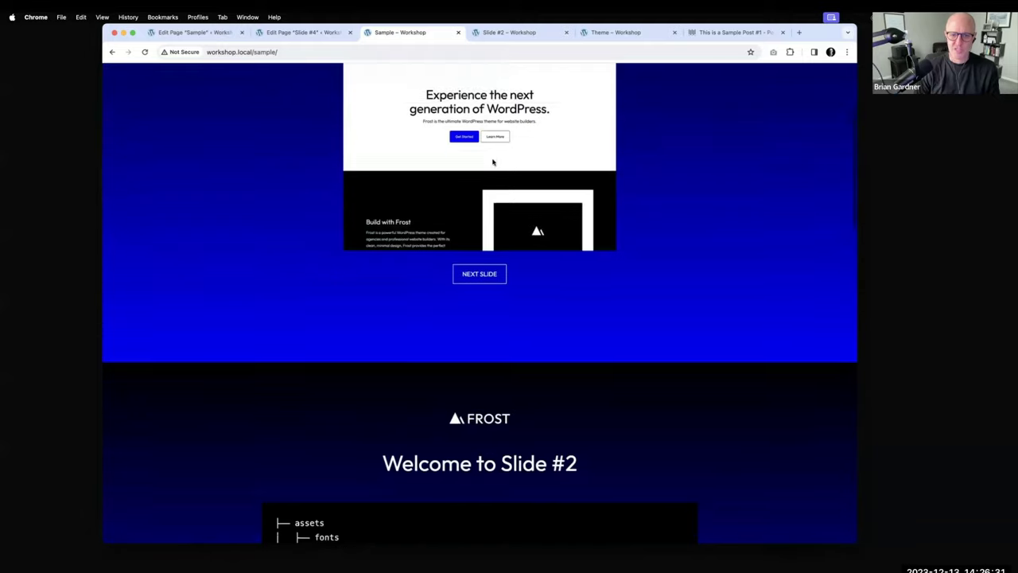
scroll(492, 162, up, 3)
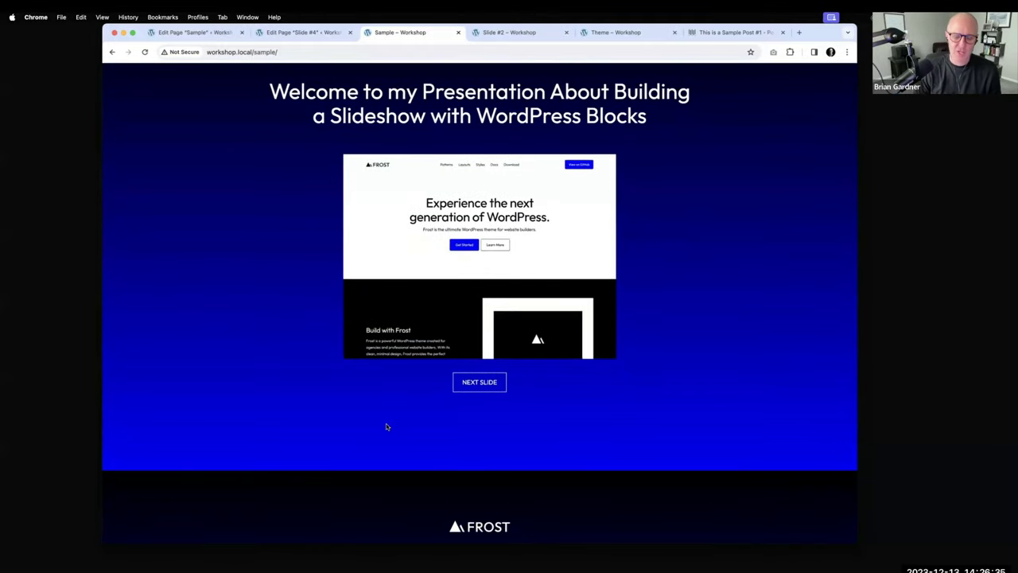
- Give the Sample page's second group, the Slide #2 section, the HTML anchor slide-2 and copy the anchor text
click(200, 35)
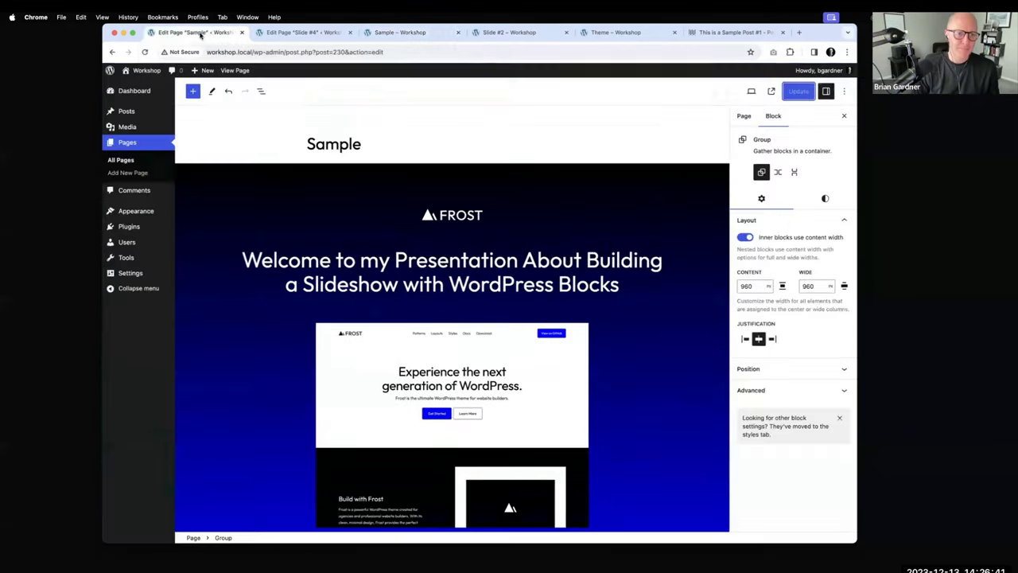
click(260, 91)
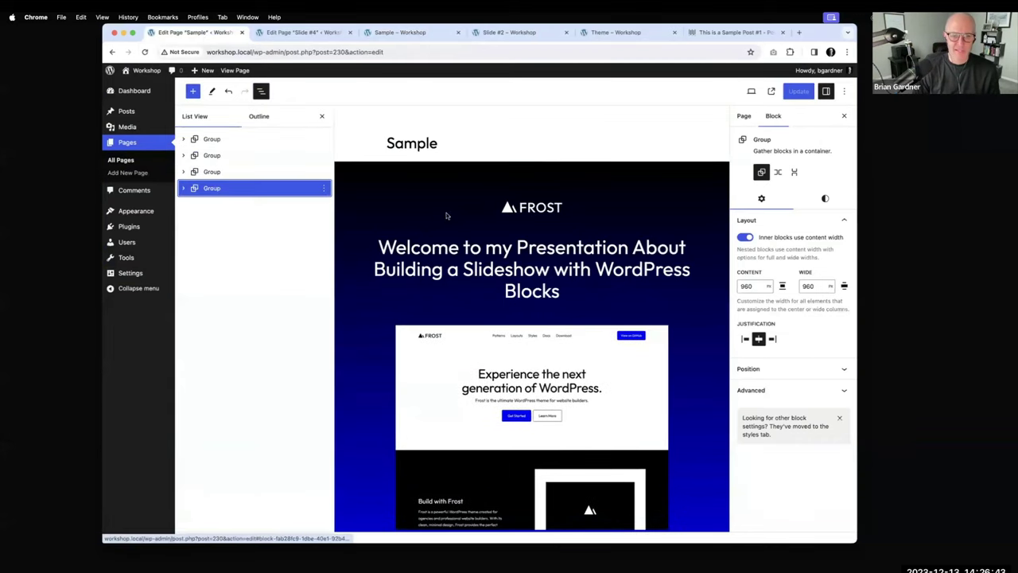
scroll(443, 204, down, 3)
scroll(443, 205, down, 4)
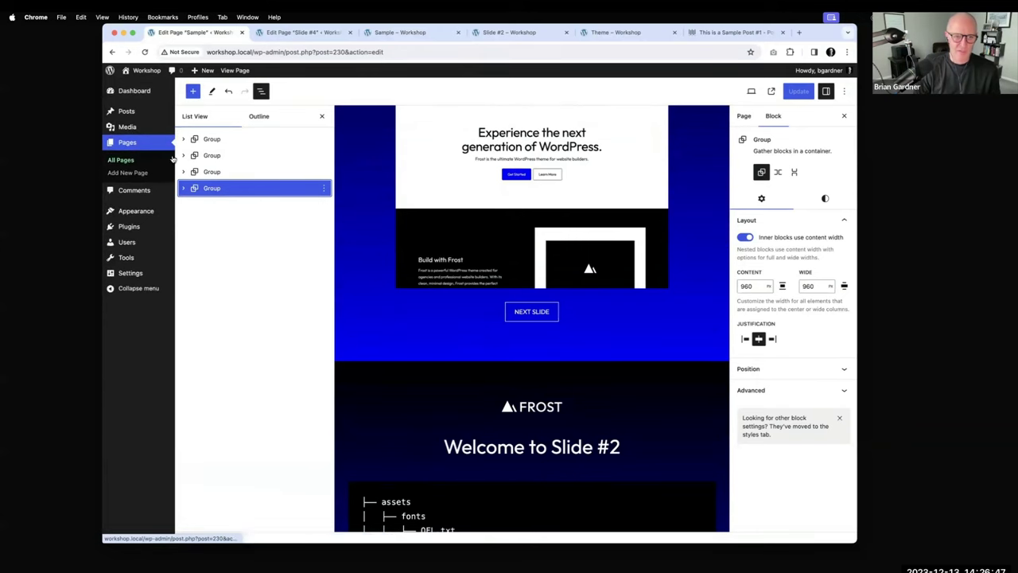
click(212, 156)
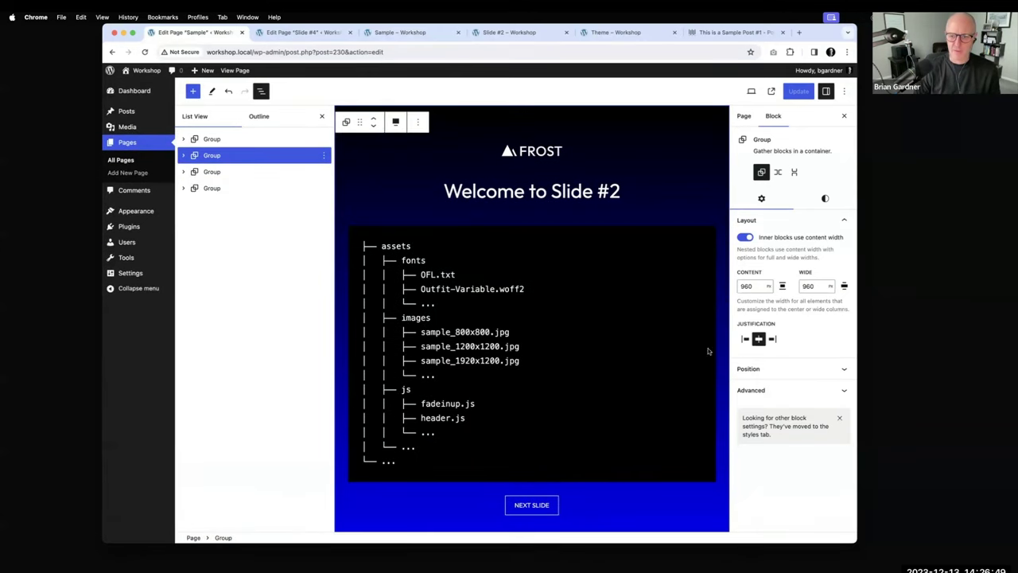
click(773, 390)
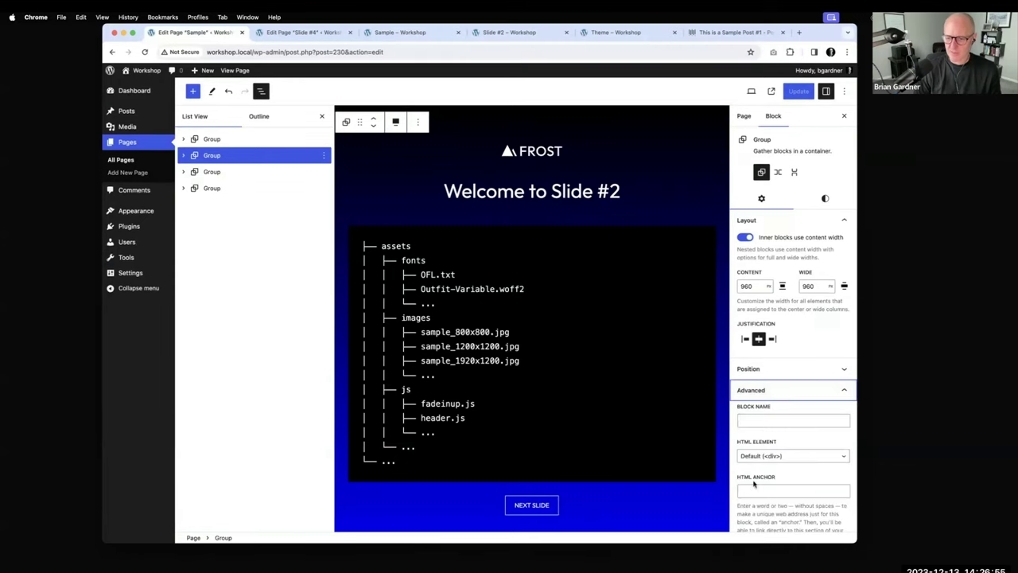
scroll(751, 472, down, 2)
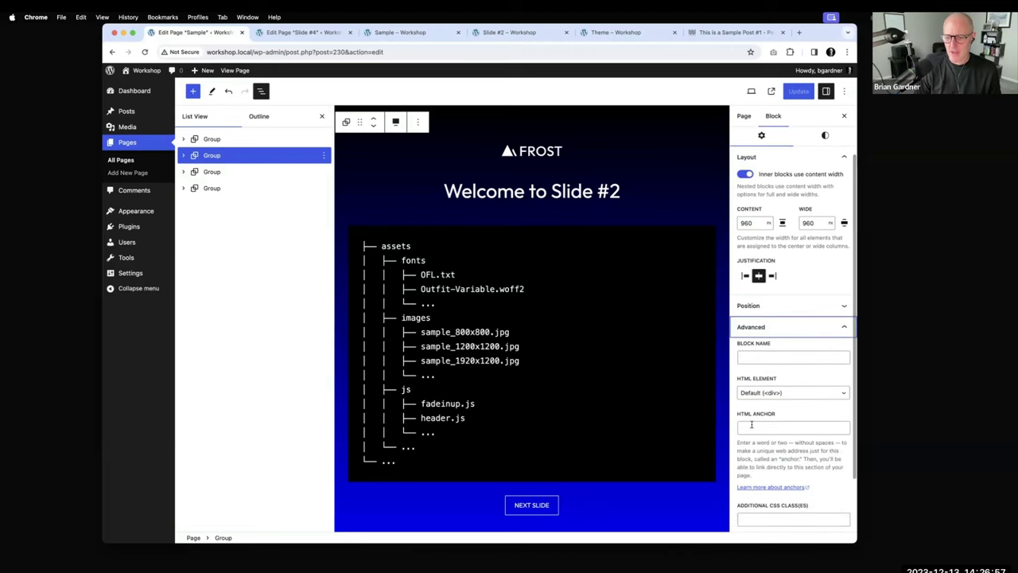
click(751, 426)
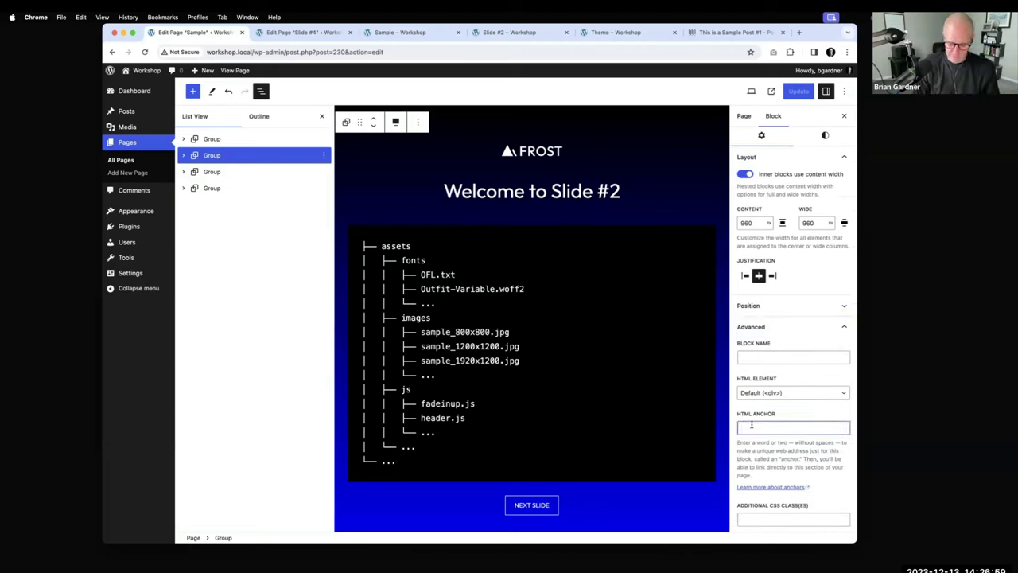
text(slide-2)
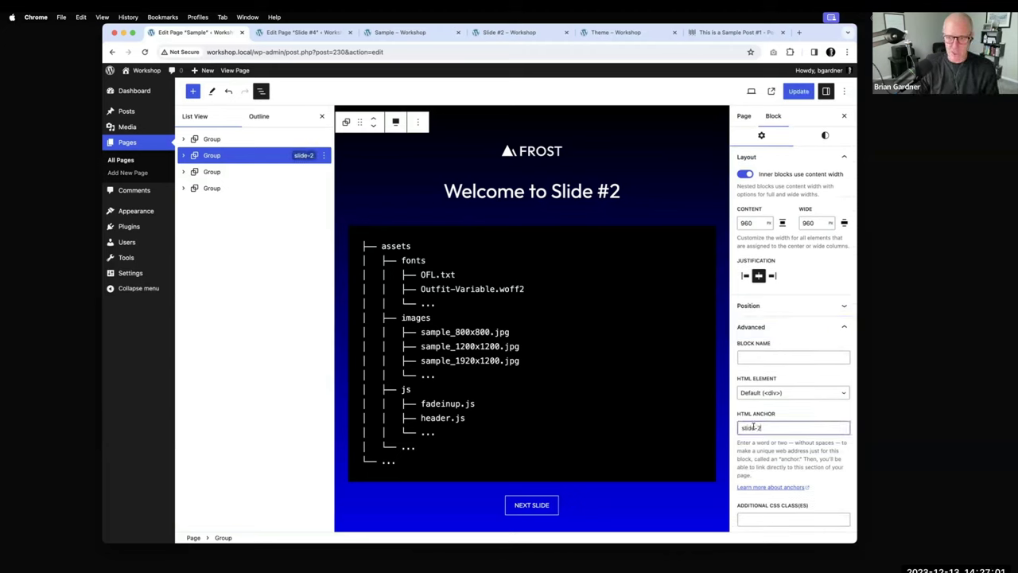
key(super+a)
key(super+c)
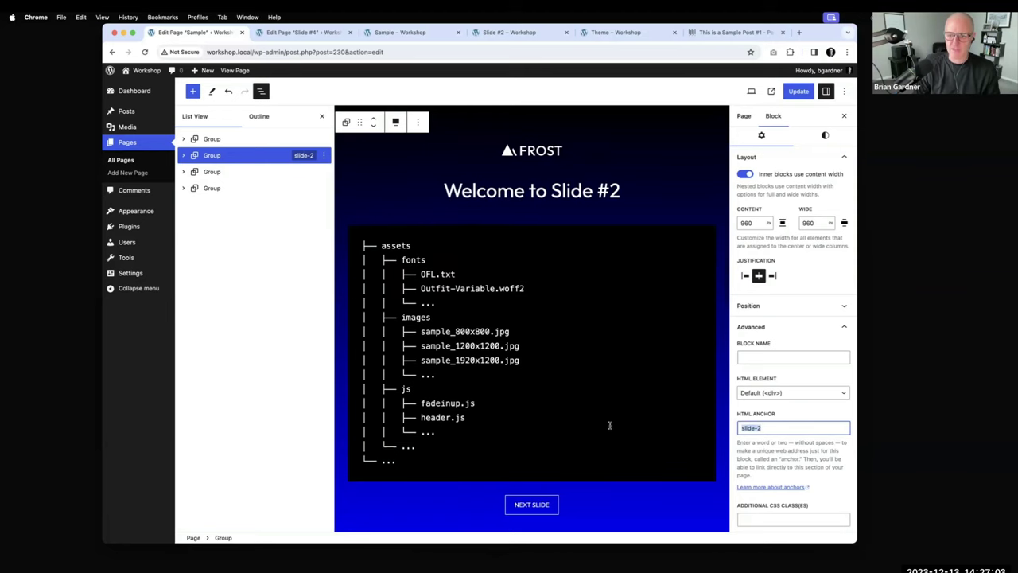
- Set the HTML anchor of the third group, the Slide #3 section, to slide-3
click(214, 172)
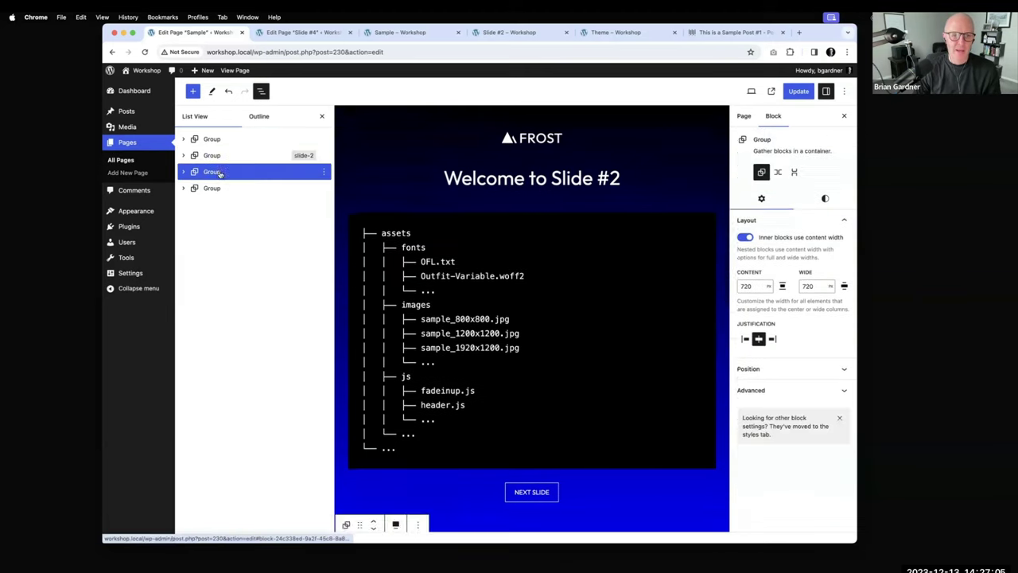
click(789, 389)
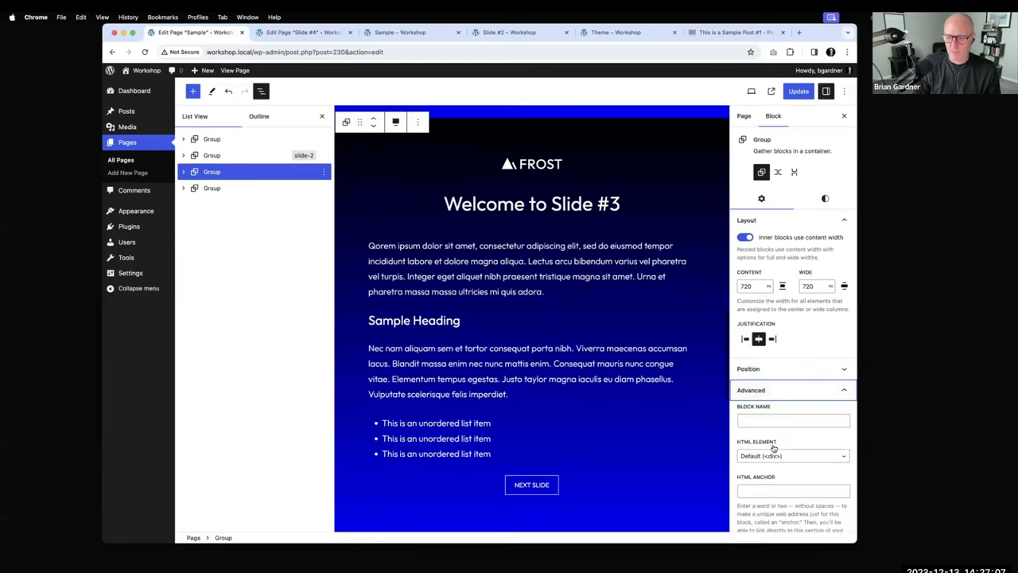
click(760, 489)
key(super+v)
key(BackSpace)
text(3)
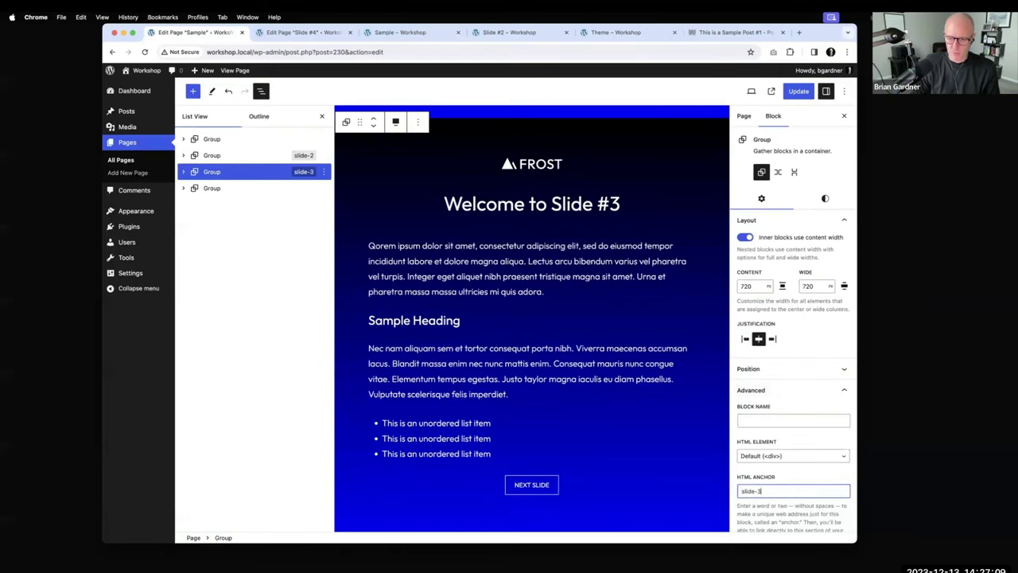
- Set the HTML anchor of the fourth group, the last slide section on the Sample page, to slide-4
click(223, 189)
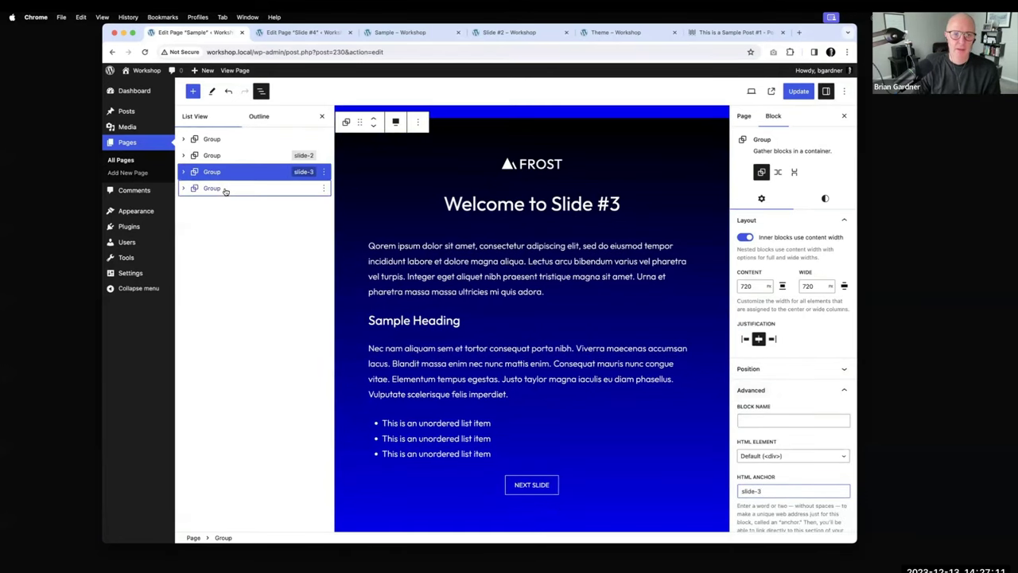
click(775, 490)
key(super+v)
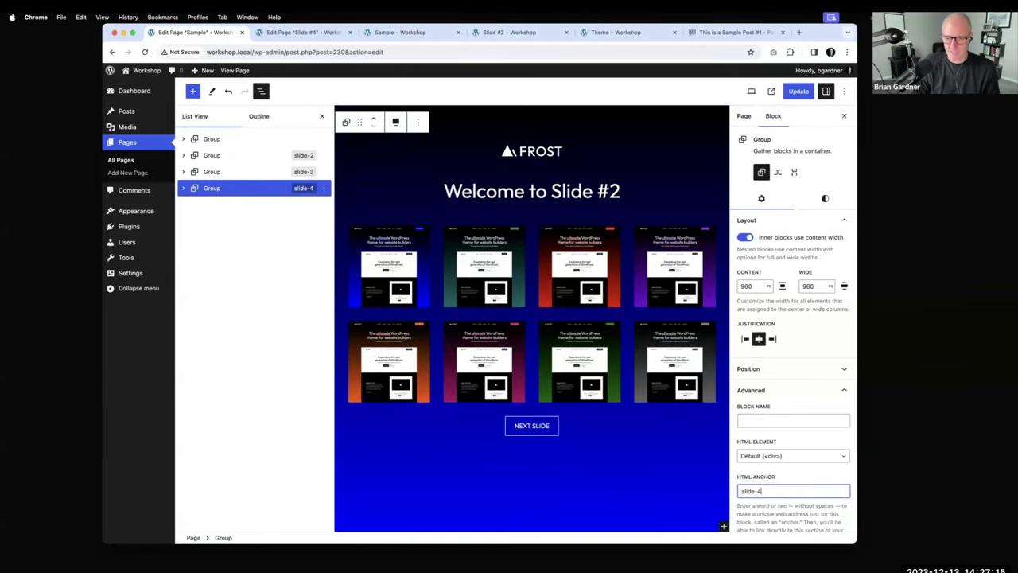
- Link the first slide's Next Slide button to #slide-2 instead of the page URL, copying the link text before applying it
click(223, 140)
scroll(538, 242, up, 5)
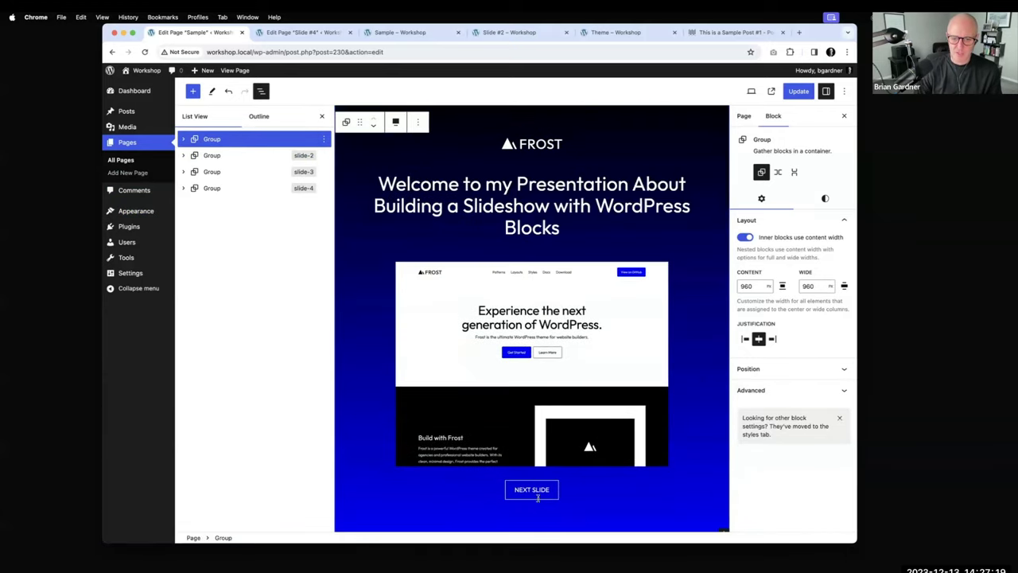
click(540, 492)
click(579, 445)
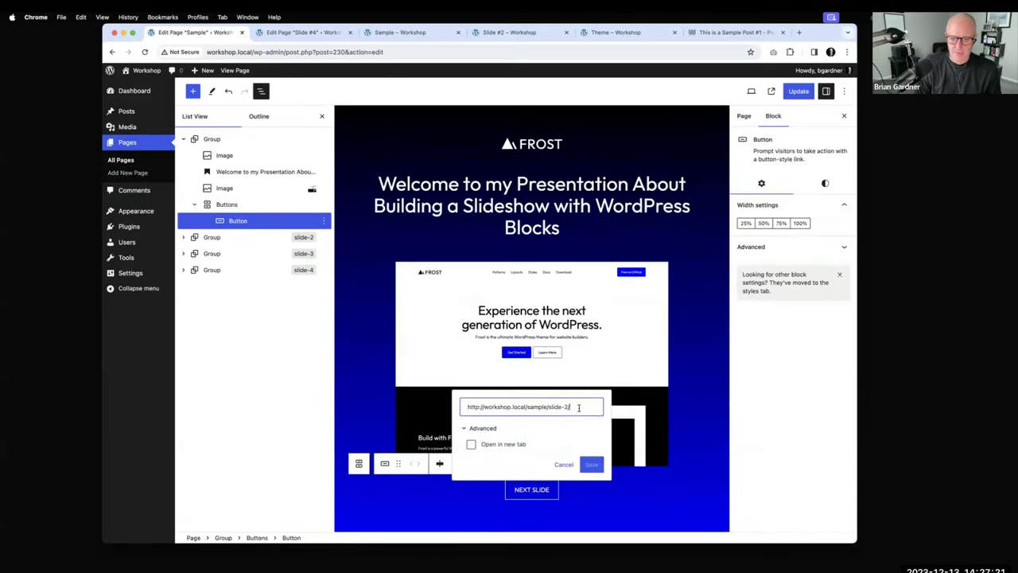
drag(570, 407, 468, 407)
text(#)
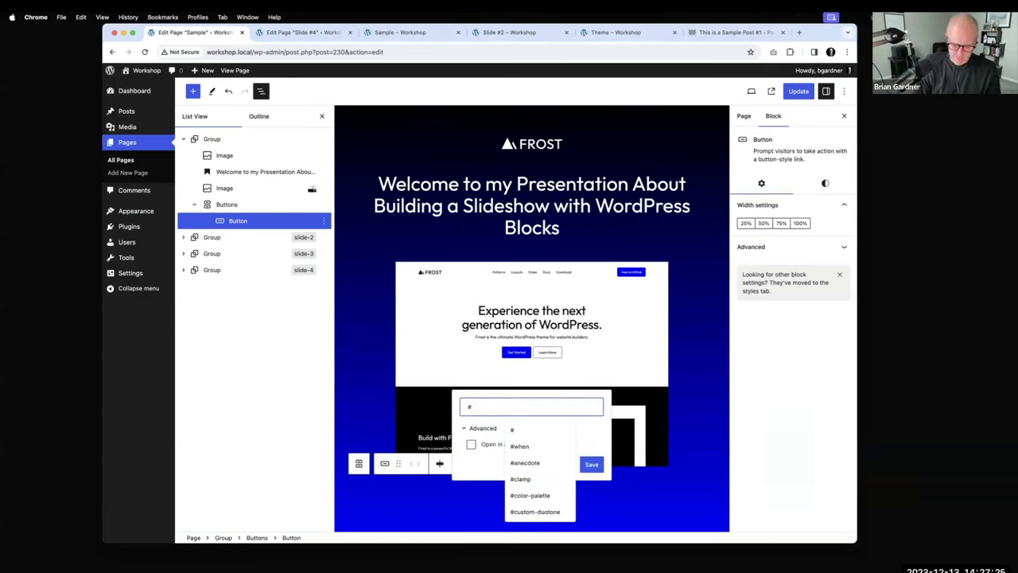
text(slide-w)
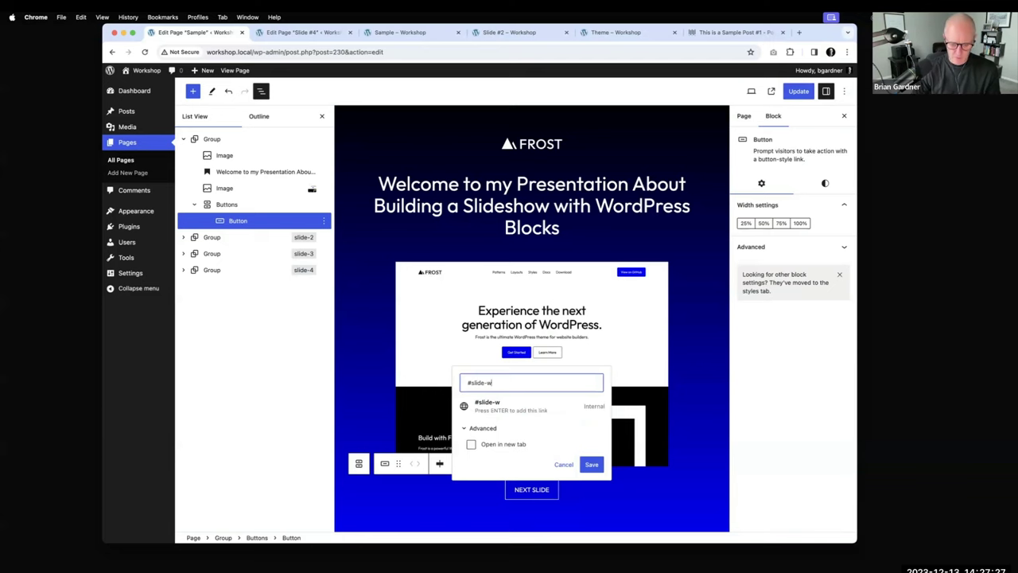
key(BackSpace)
text(2)
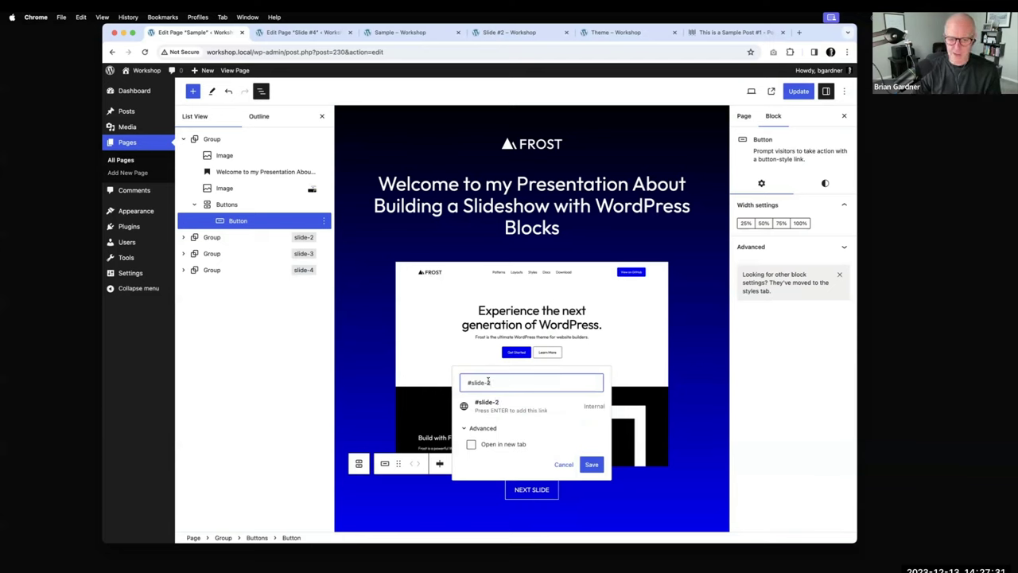
key(super+a)
key(ctrl+c)
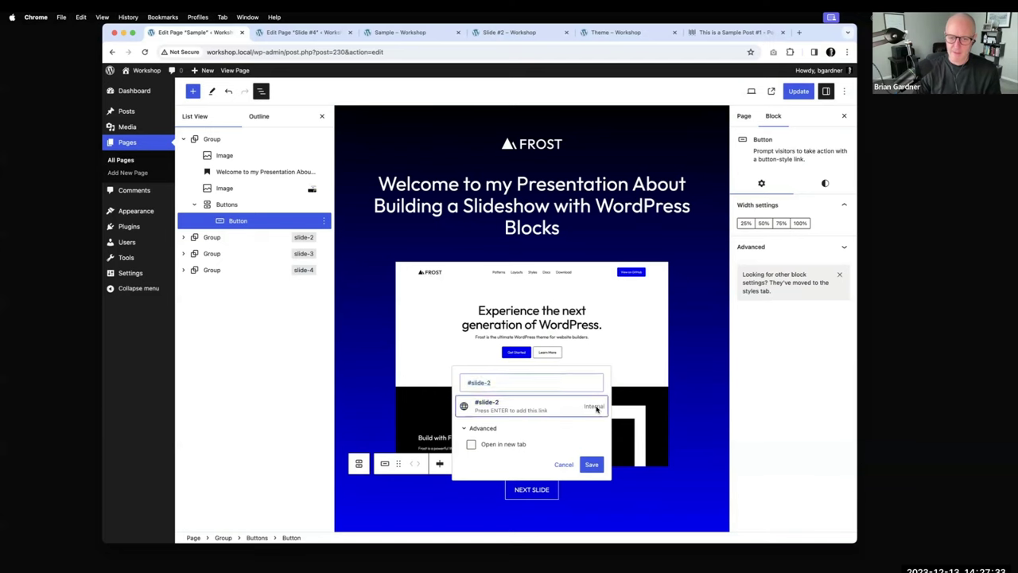
click(596, 408)
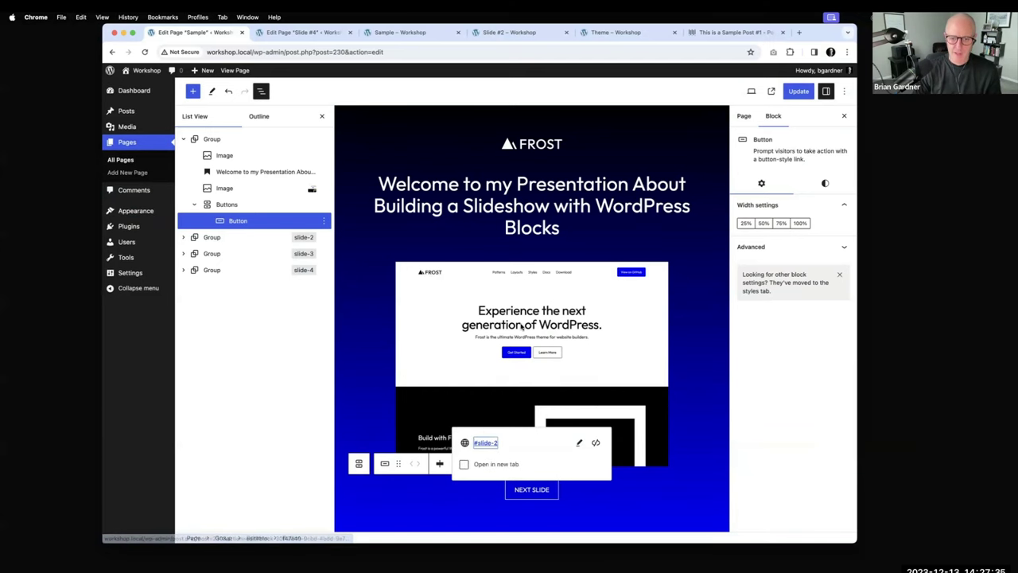
- Replace the link of the Next Slide button in the slide-2 group with #slide-3, reusing the copied anchor link
scroll(522, 323, down, 4)
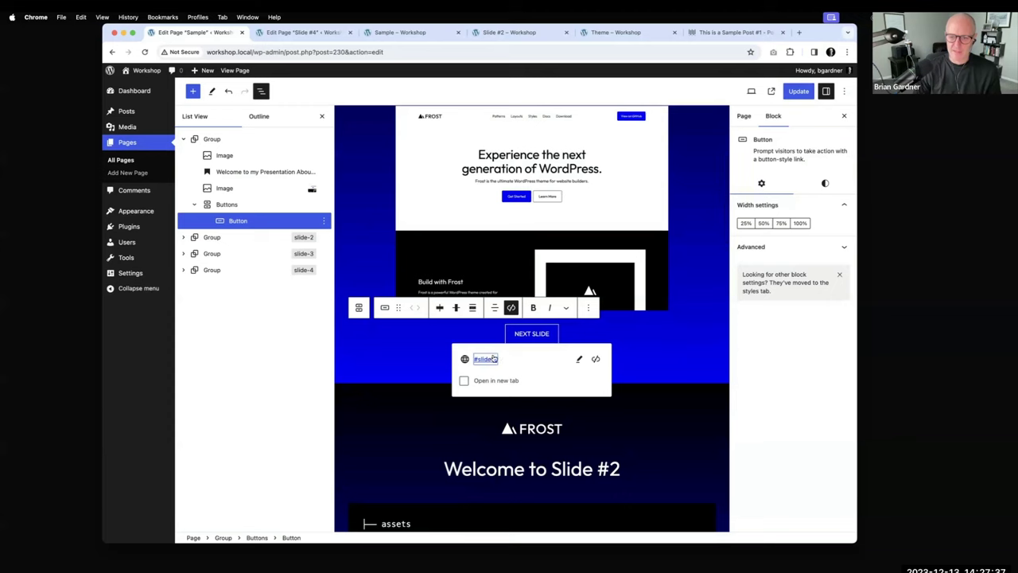
scroll(665, 329, down, 3)
scroll(648, 302, down, 5)
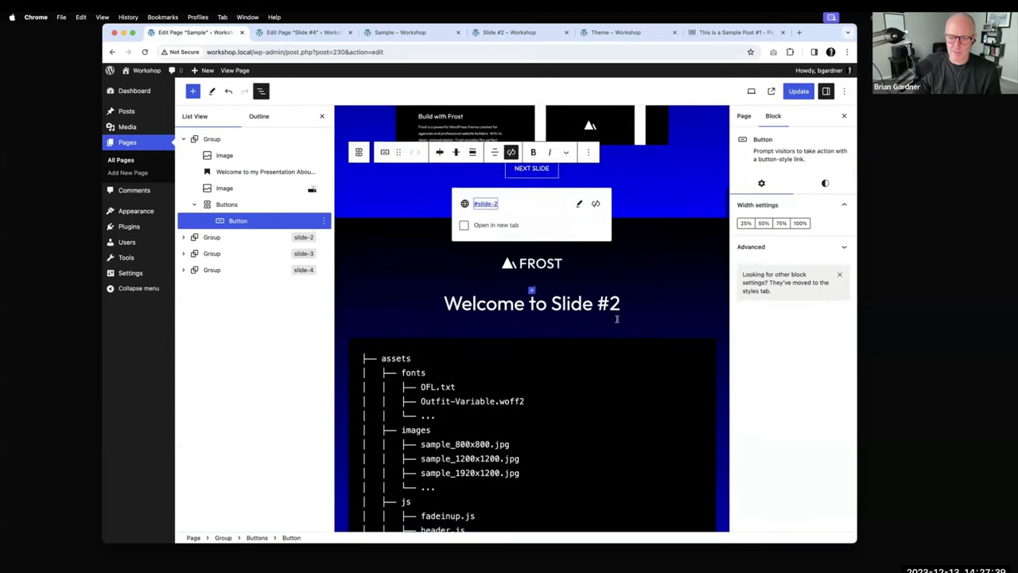
click(539, 445)
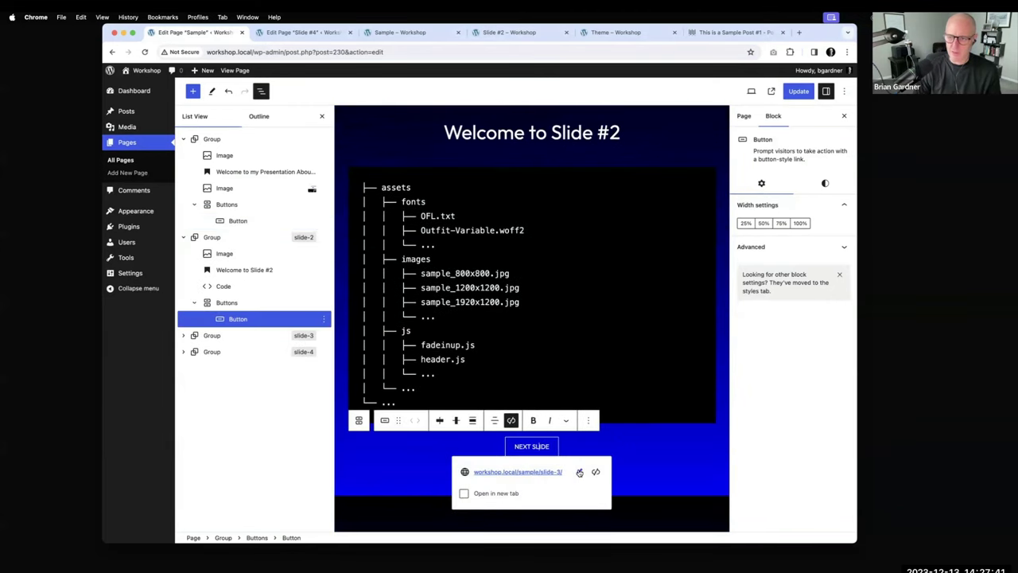
click(580, 474)
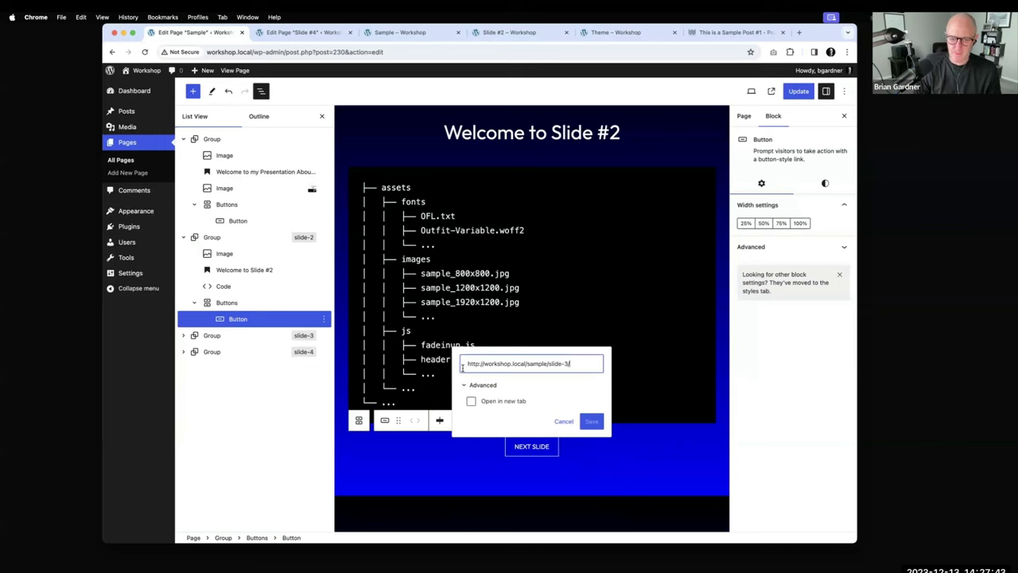
double_click(490, 363)
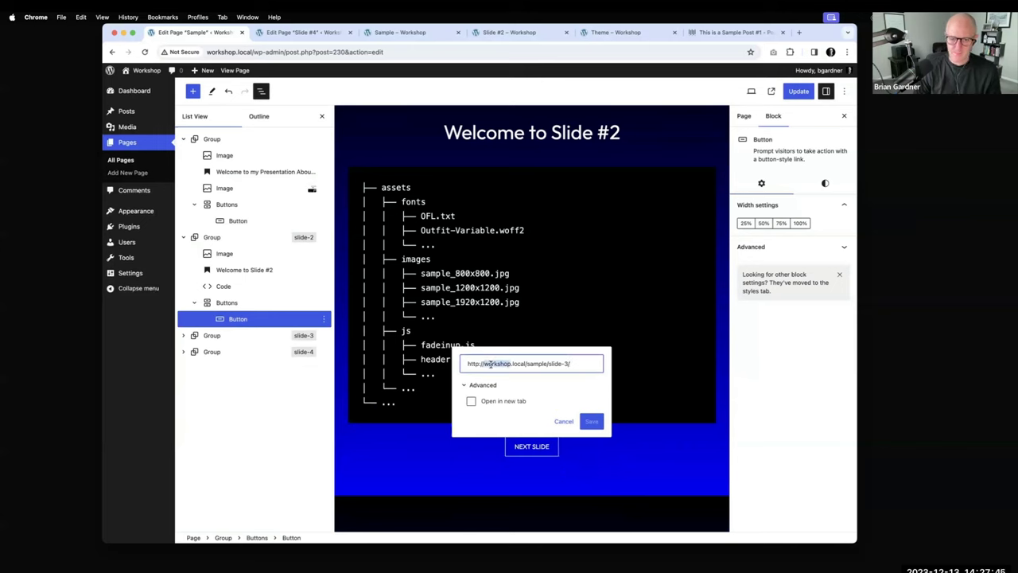
key(ctrl+a)
key(ctrl+v)
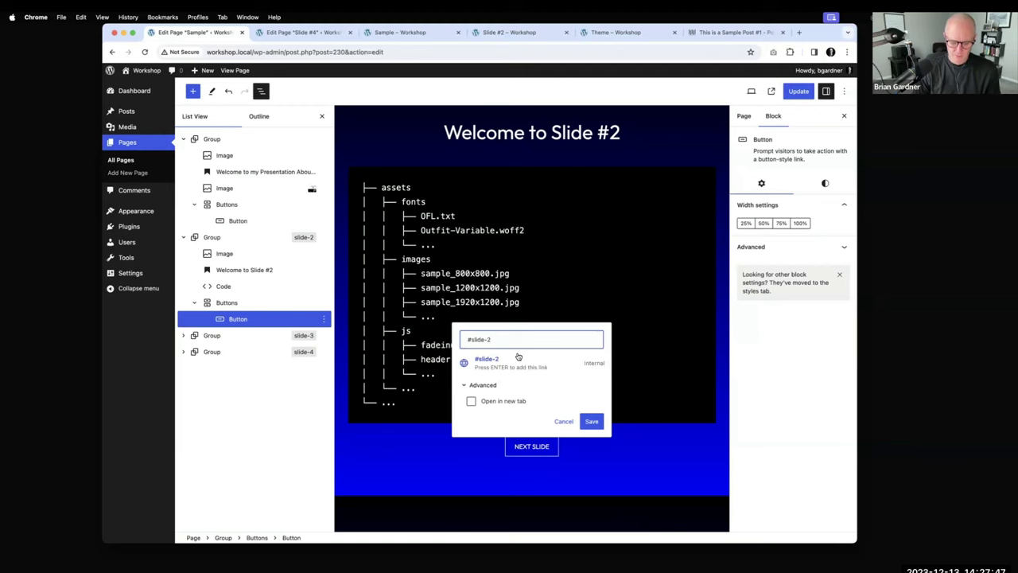
text(3)
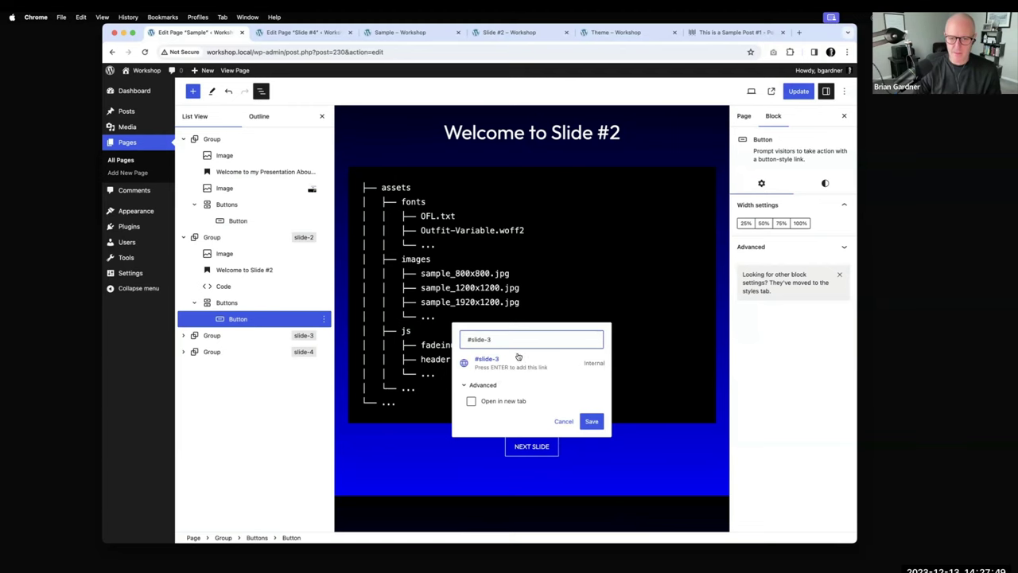
click(594, 364)
- Change the link of the Next Slide button in the slide-3 group to #slide-4 and update the page
scroll(628, 337, down, 5)
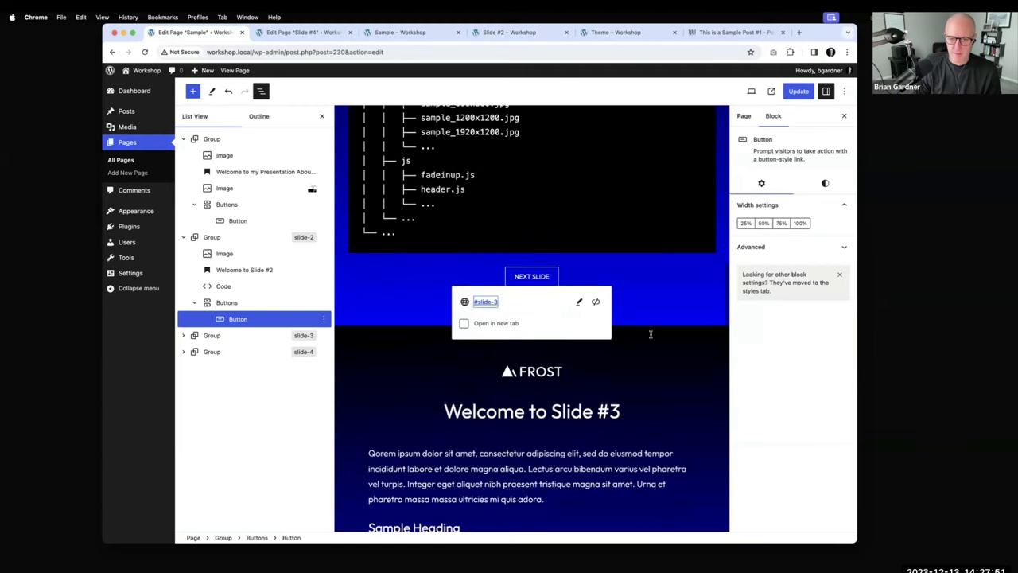
click(650, 334)
click(452, 335)
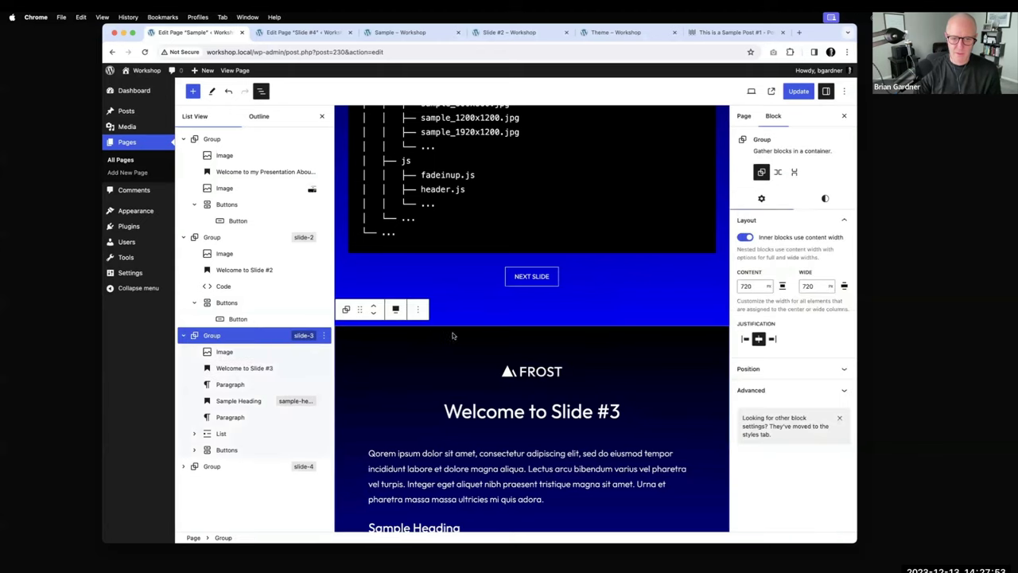
scroll(631, 352, down, 7)
click(532, 465)
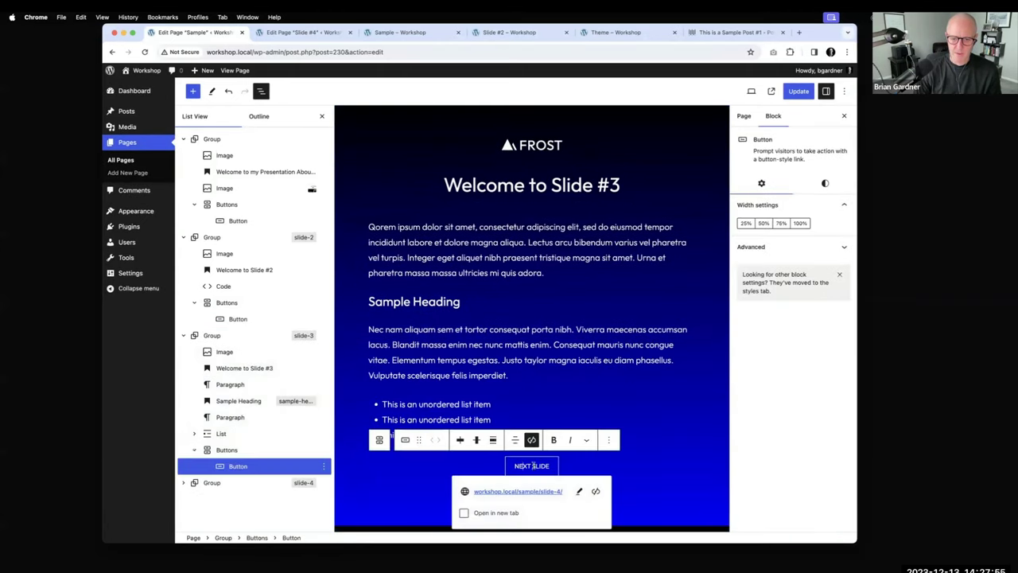
click(579, 491)
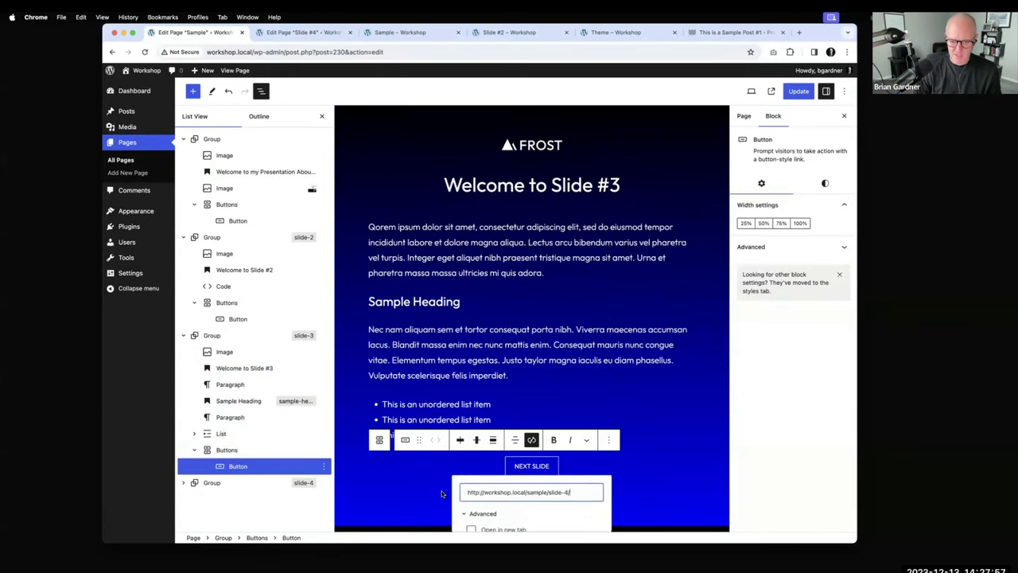
triple_click(472, 491)
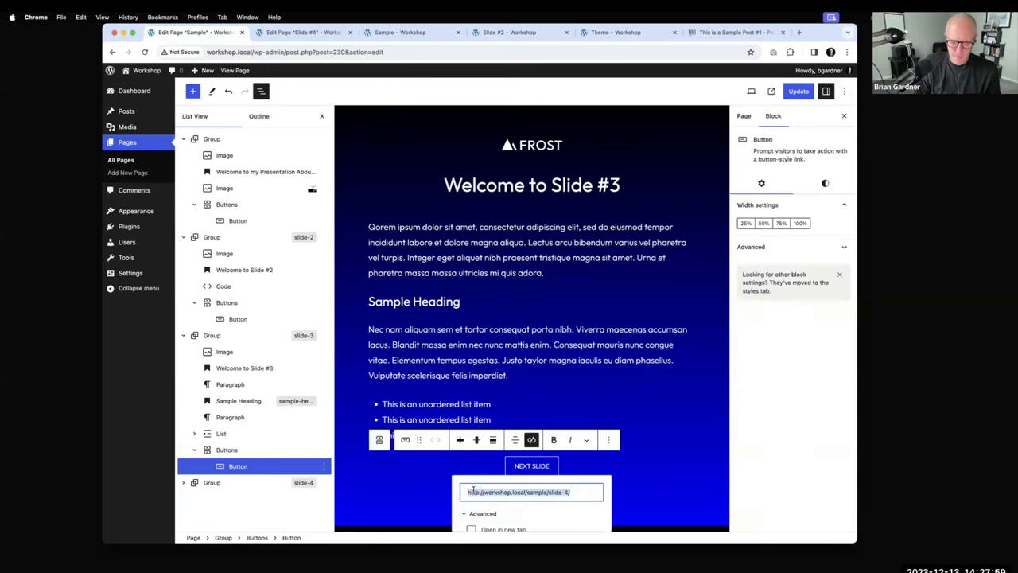
text(#slide-4)
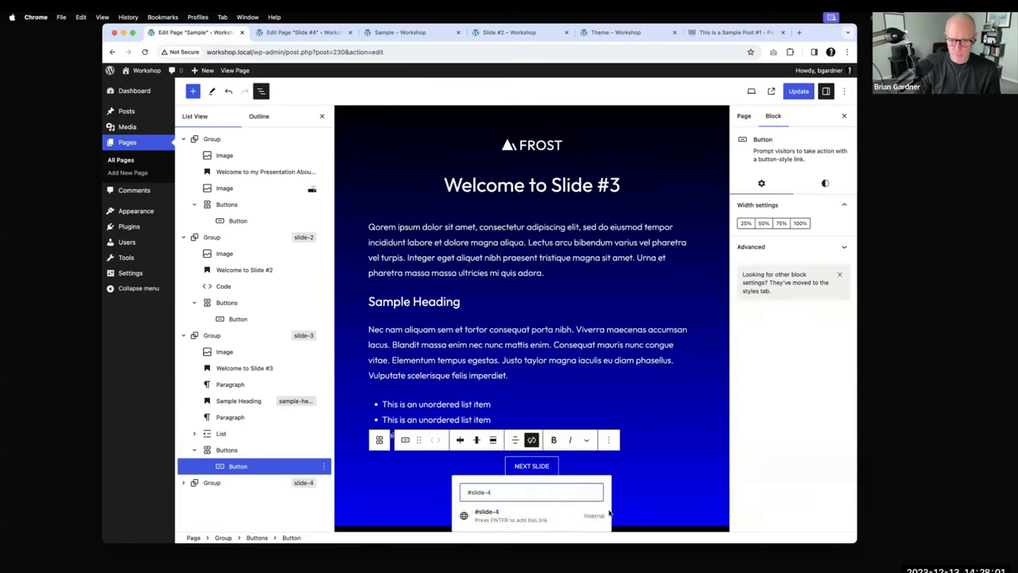
key(Return)
key(ctrl+s)
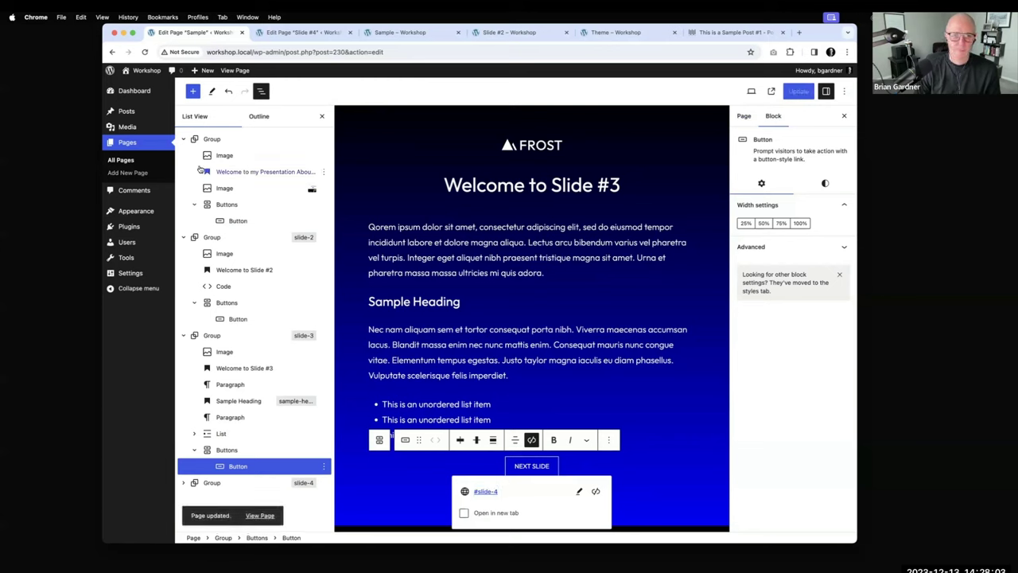
- Collapse the first three expanded slide groups in the block list so only the top-level groups are listed
click(183, 139)
click(183, 155)
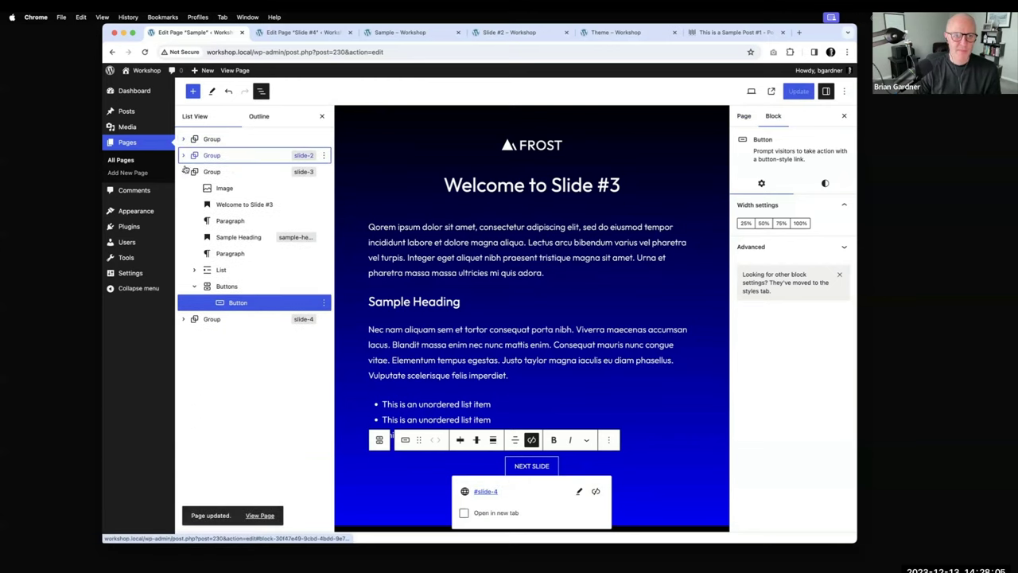
click(184, 170)
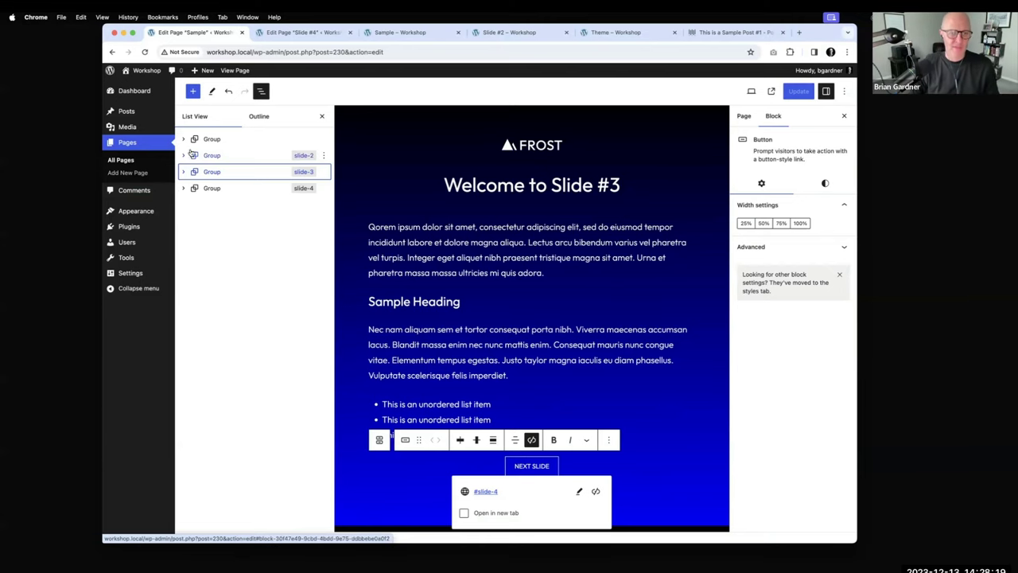
scroll(385, 169, down, 1)
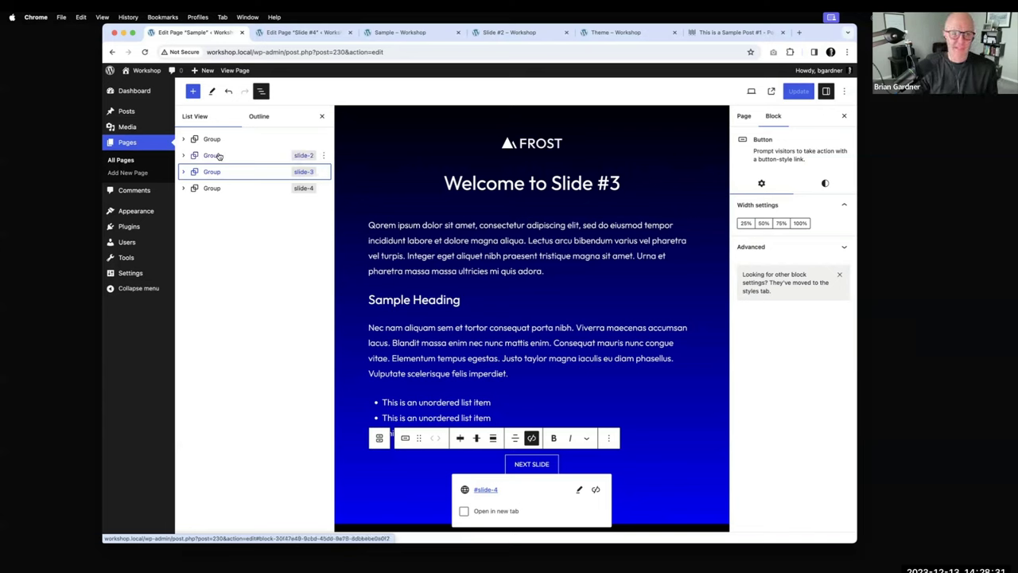
- Rename the group with the slide-2 anchor to Slide #2, copying the name before saving it
click(324, 156)
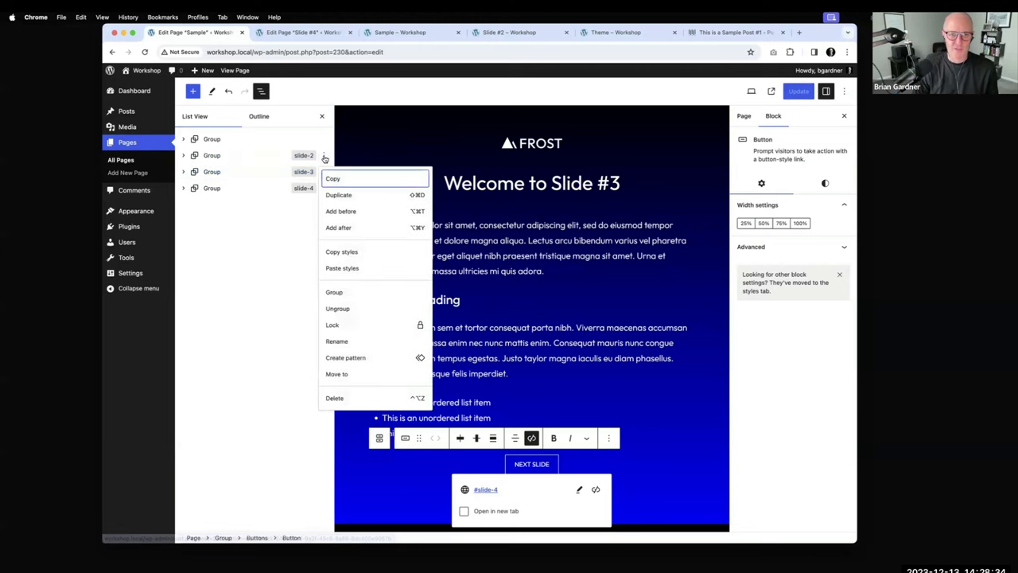
click(337, 341)
text(Slide #2)
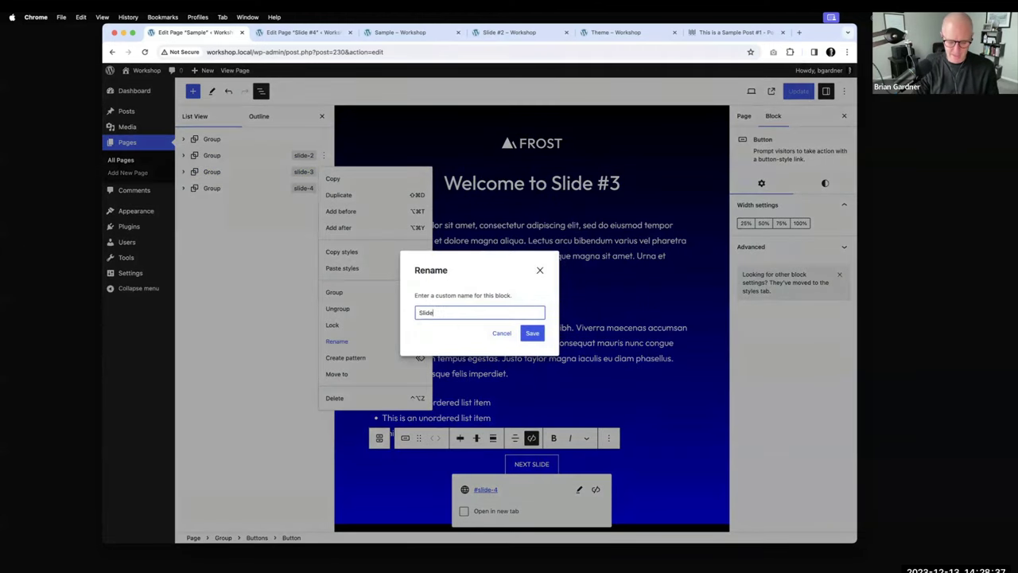
triple_click(424, 313)
key(super+c)
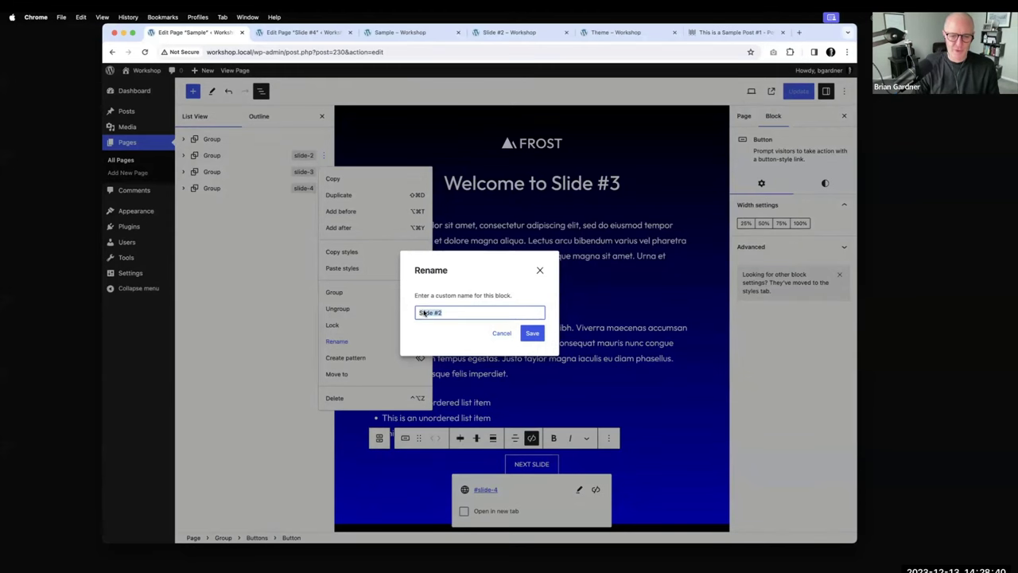
click(535, 333)
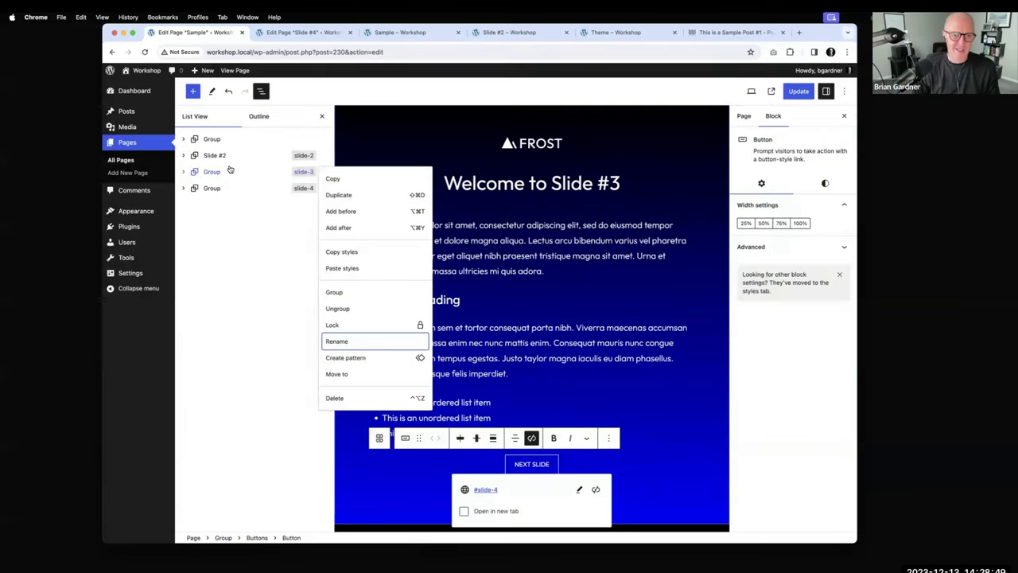
- Rename the group with the slide-3 anchor to Slide #3, adapting the copied name
click(257, 171)
click(323, 171)
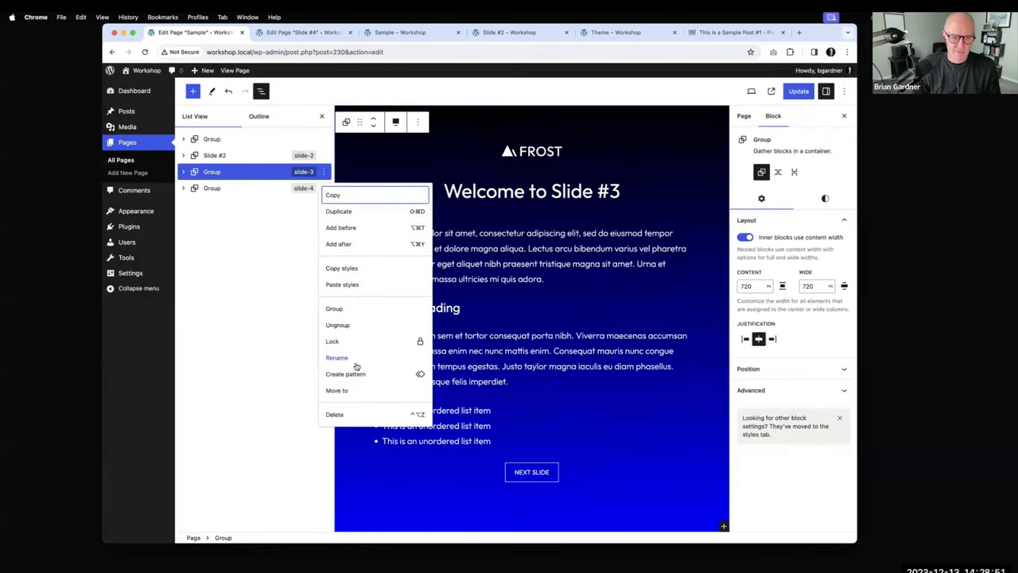
click(337, 357)
key(super+v)
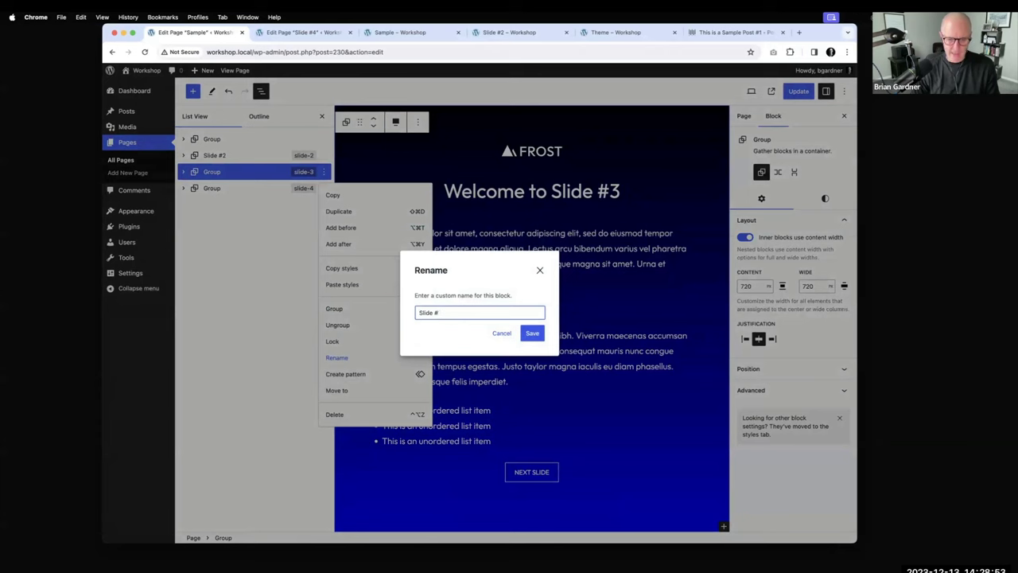
click(532, 333)
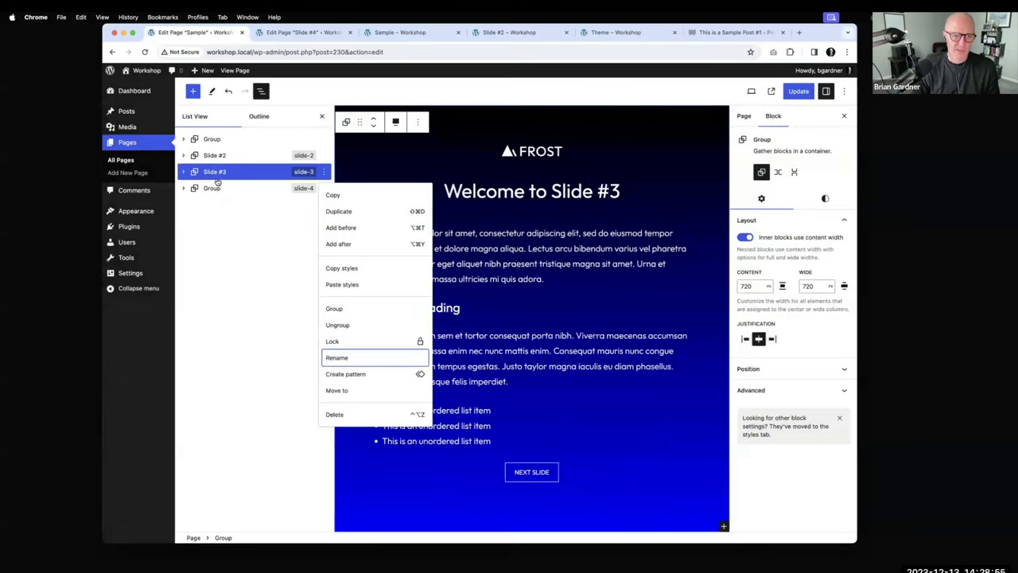
- Rename the group with the slide-4 anchor to Slide #4
click(217, 189)
click(322, 188)
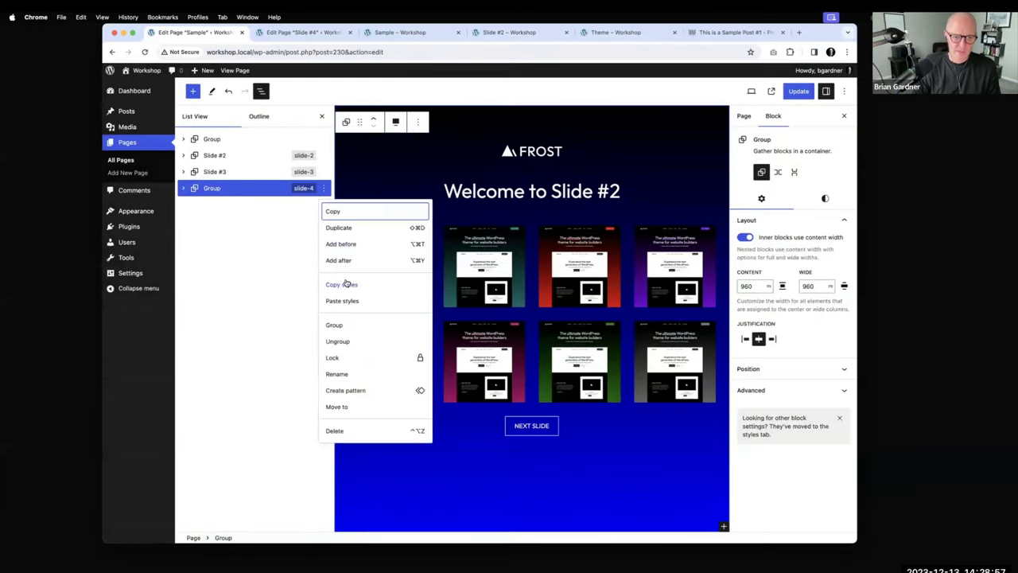
click(338, 373)
text(Slide #4)
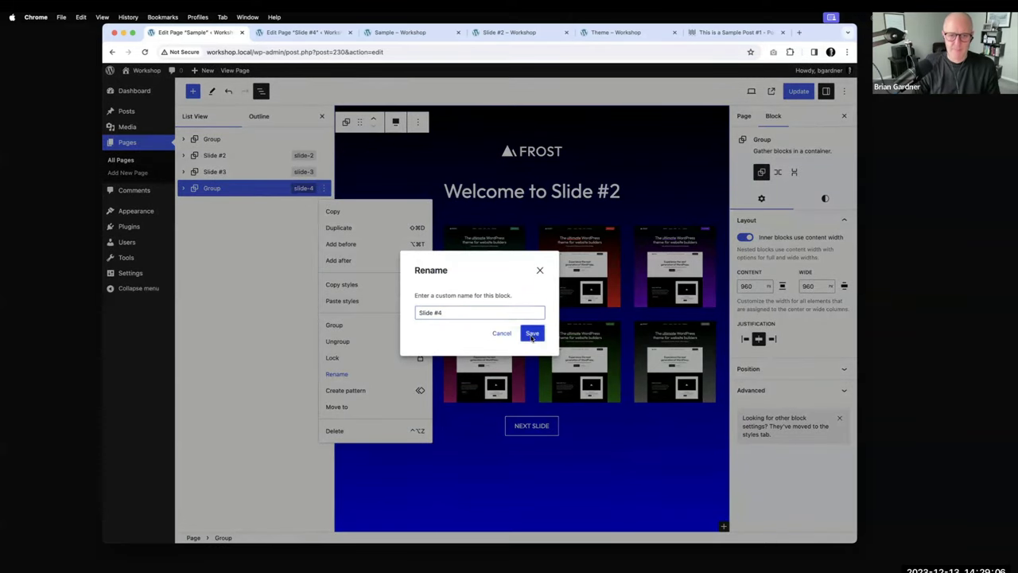
click(532, 332)
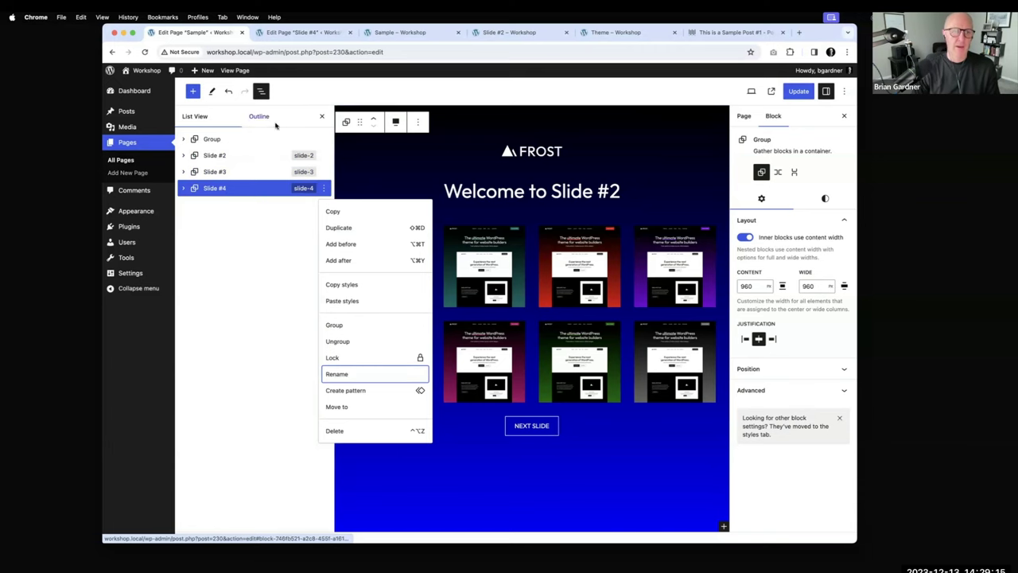
- Rename the first top-level group, which has no anchor, to Welcome
click(324, 140)
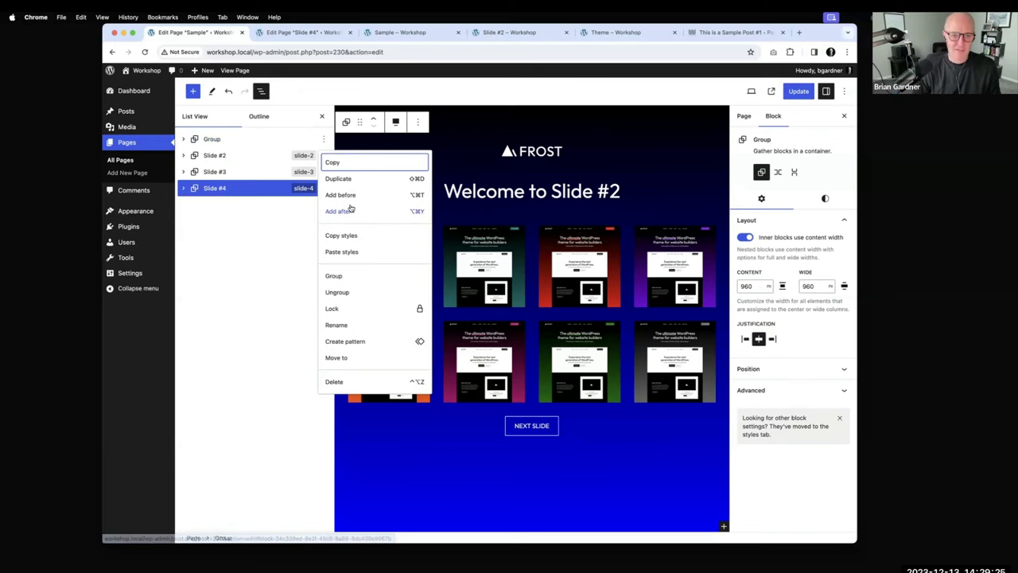
click(336, 324)
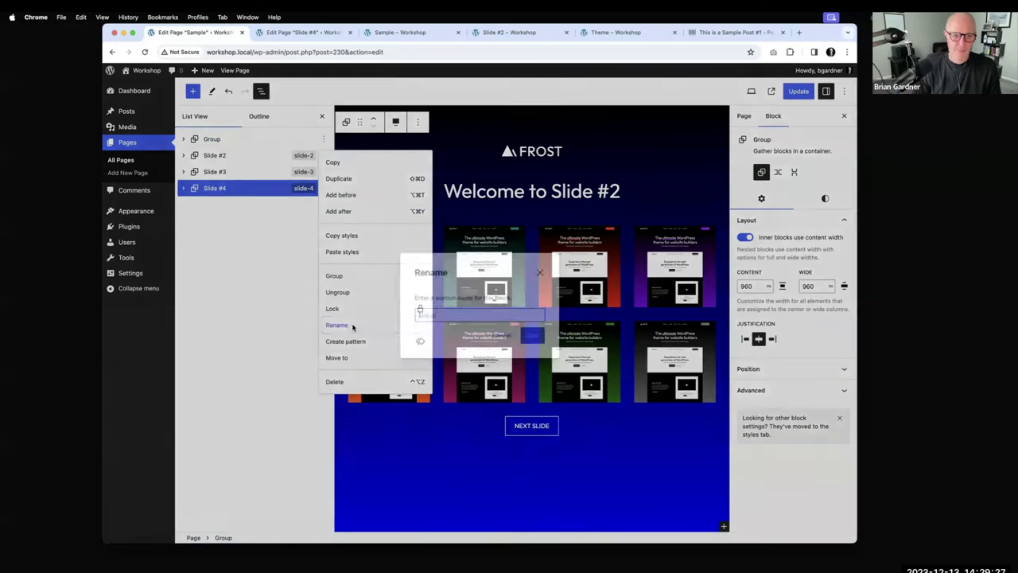
text(Wel)
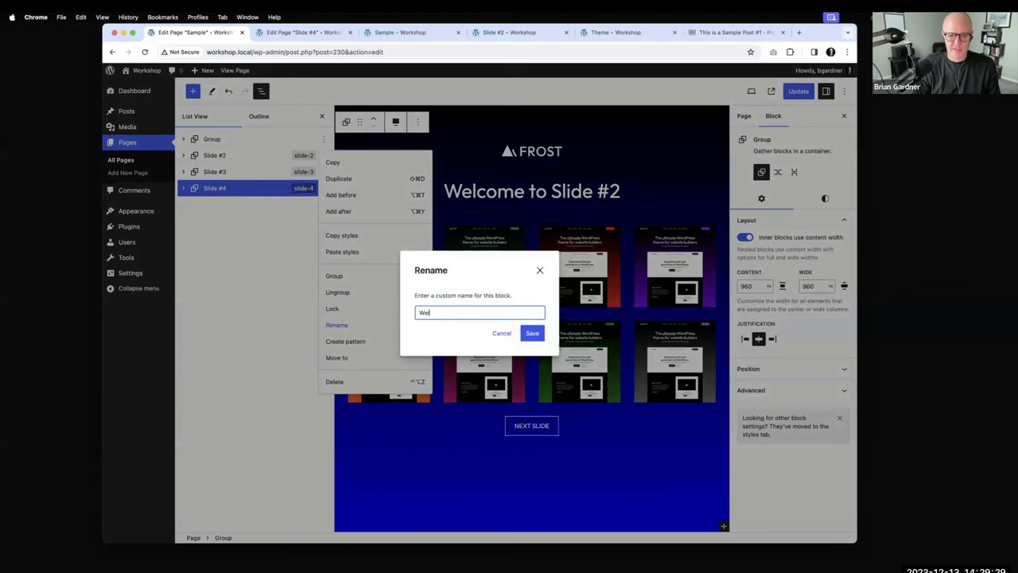
text(come)
click(532, 333)
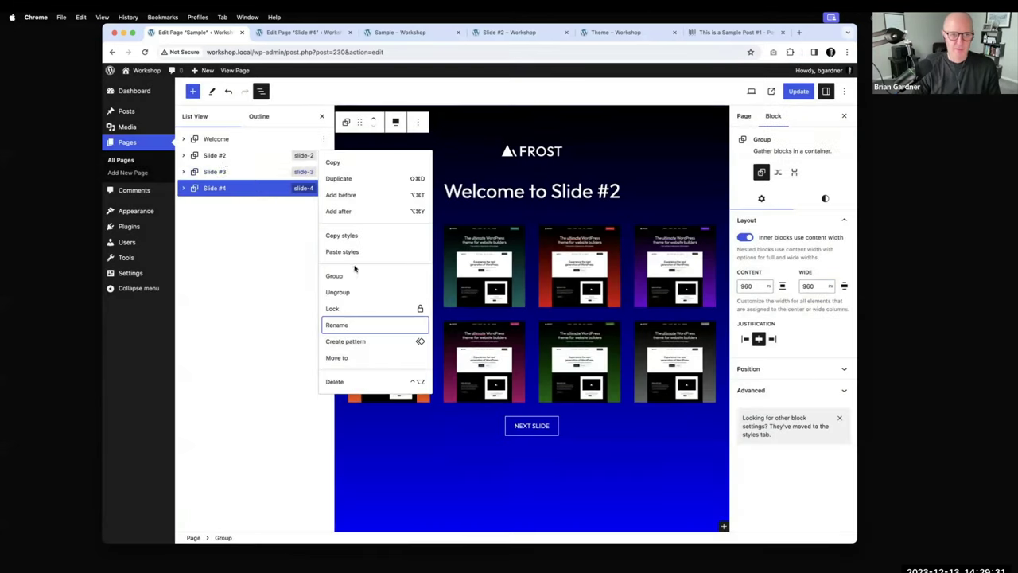
- Rename the group with the slide-2 anchor to Code
click(221, 157)
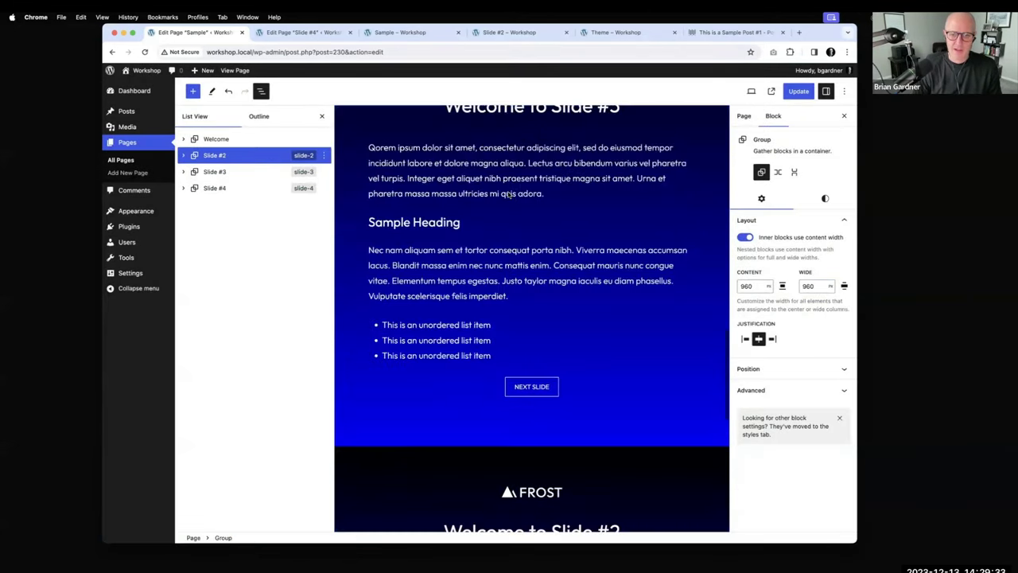
click(323, 155)
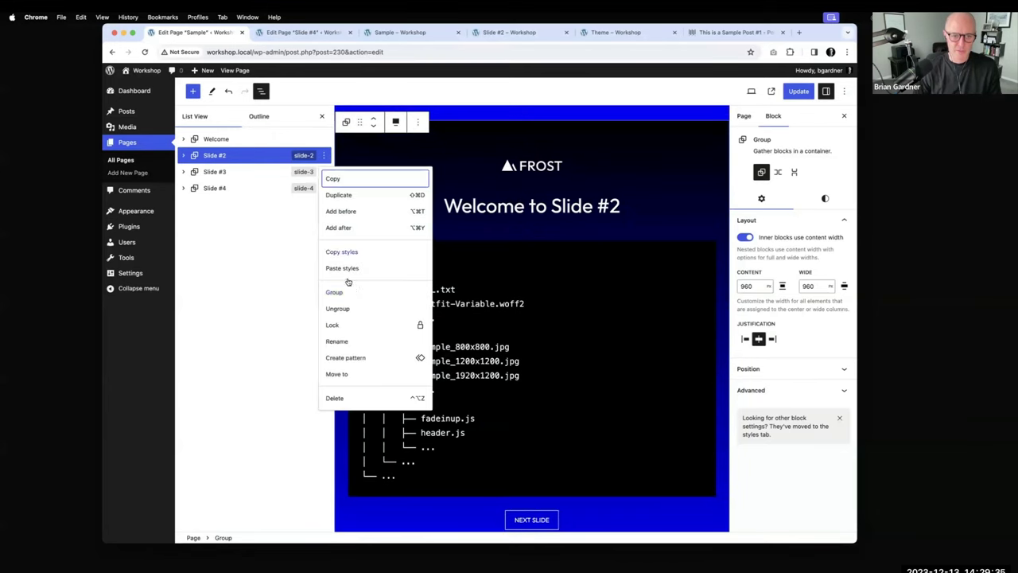
click(337, 341)
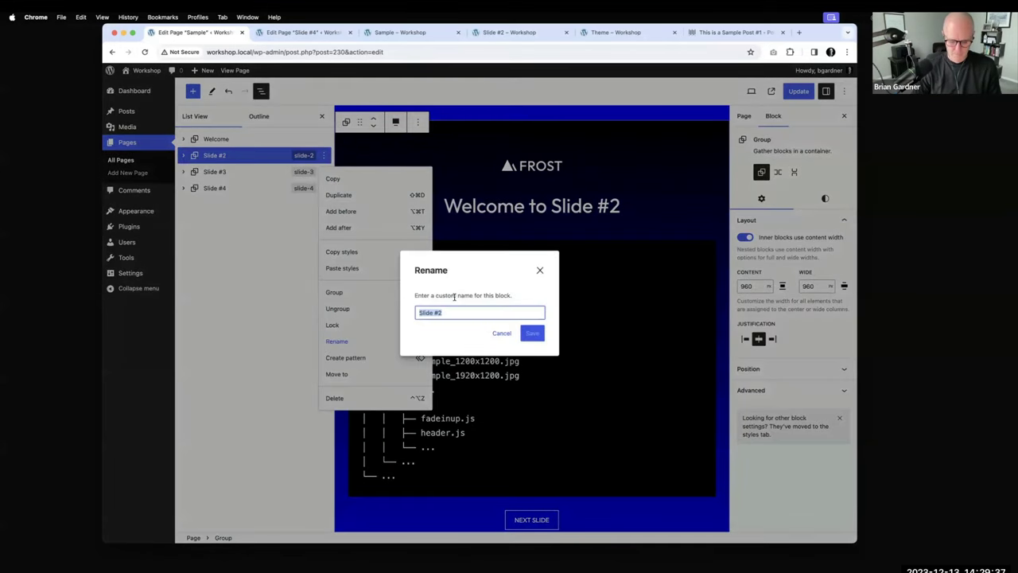
text(Code)
click(532, 333)
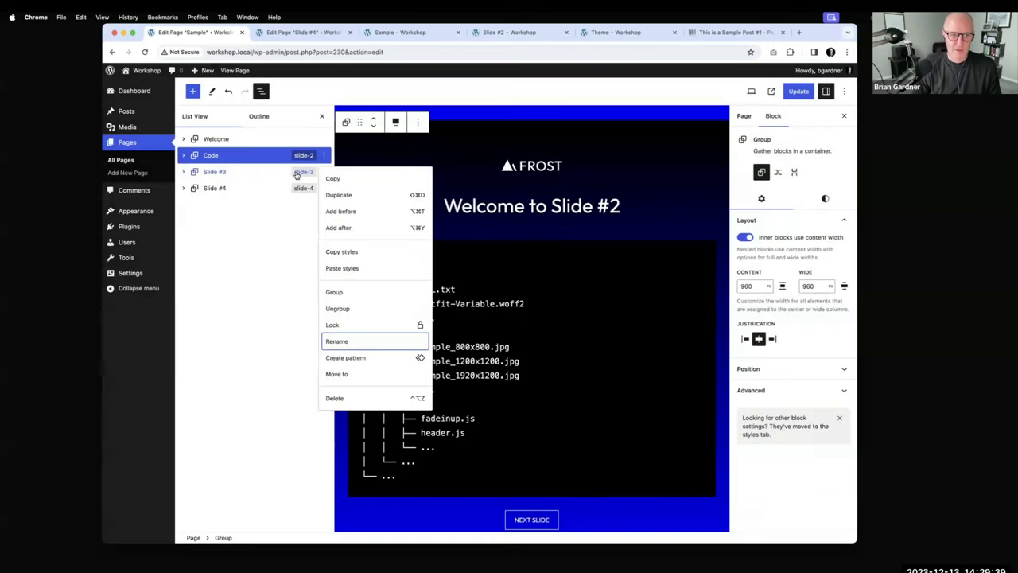
- Rename the group with the slide-3 anchor to Text
click(306, 171)
click(324, 171)
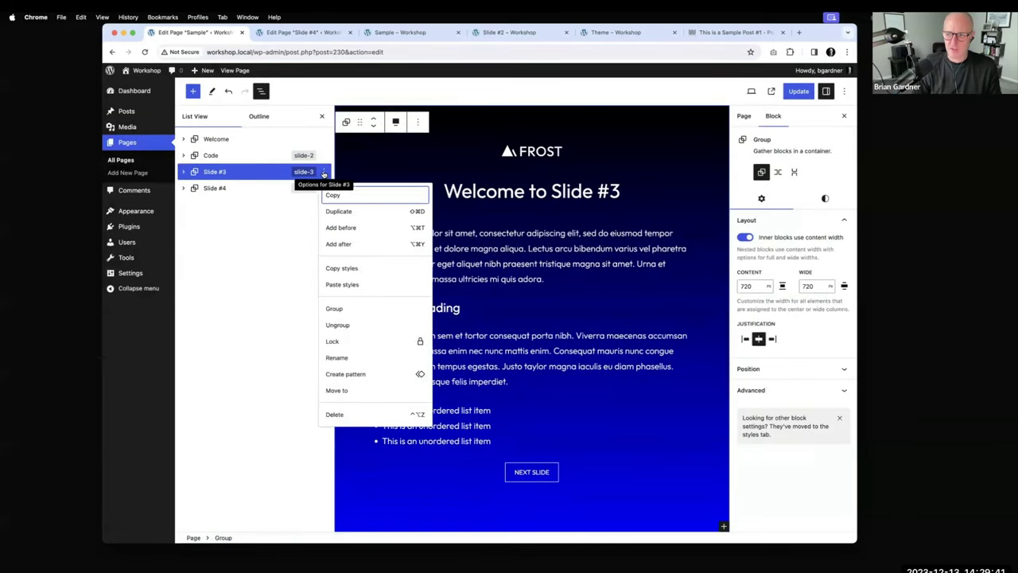
click(336, 357)
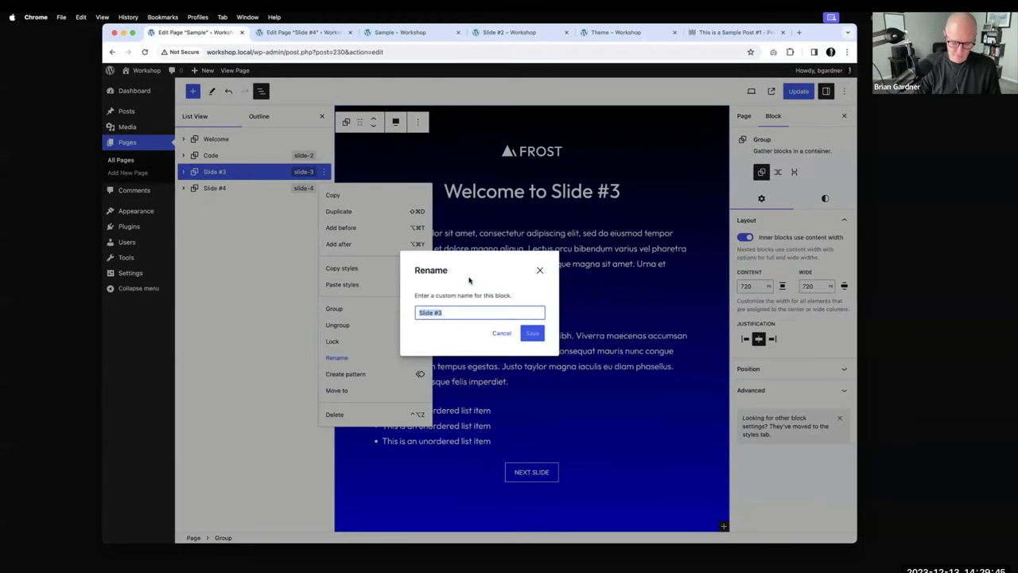
text(Text)
click(532, 333)
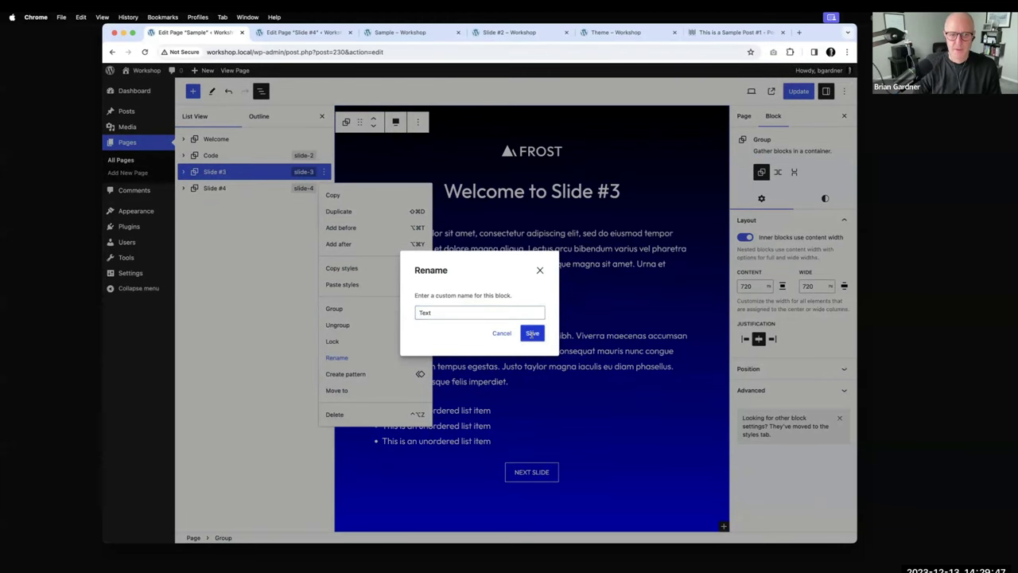
- Rename the group with the slide-4 anchor to Gallery and update the page
click(328, 190)
click(323, 189)
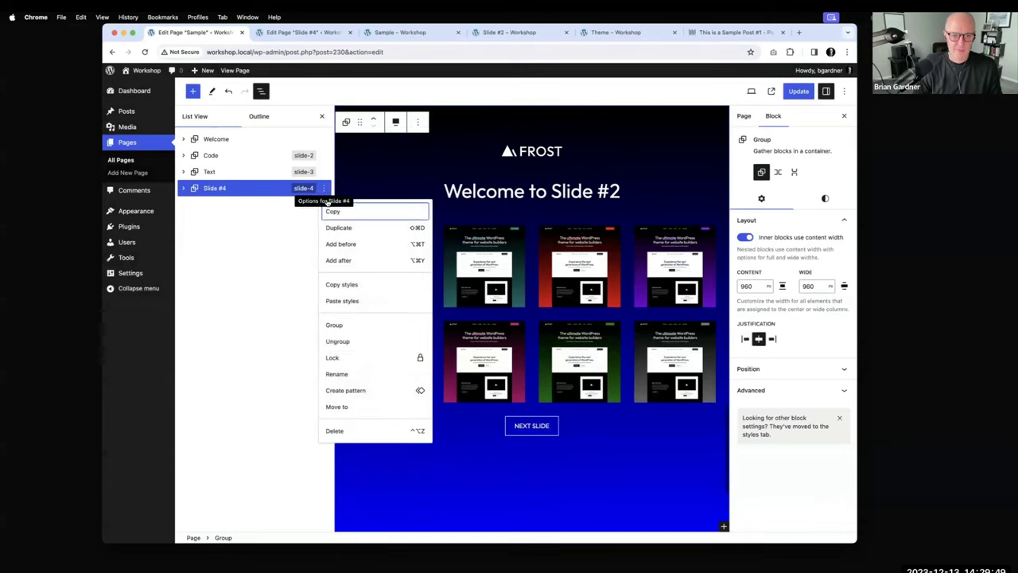
click(344, 376)
text(Gallery)
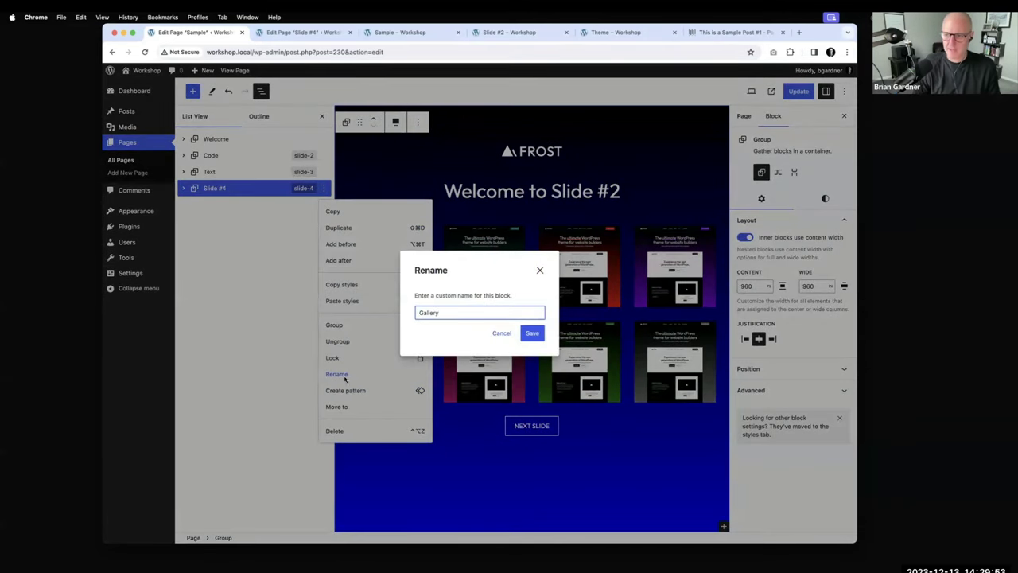
click(532, 332)
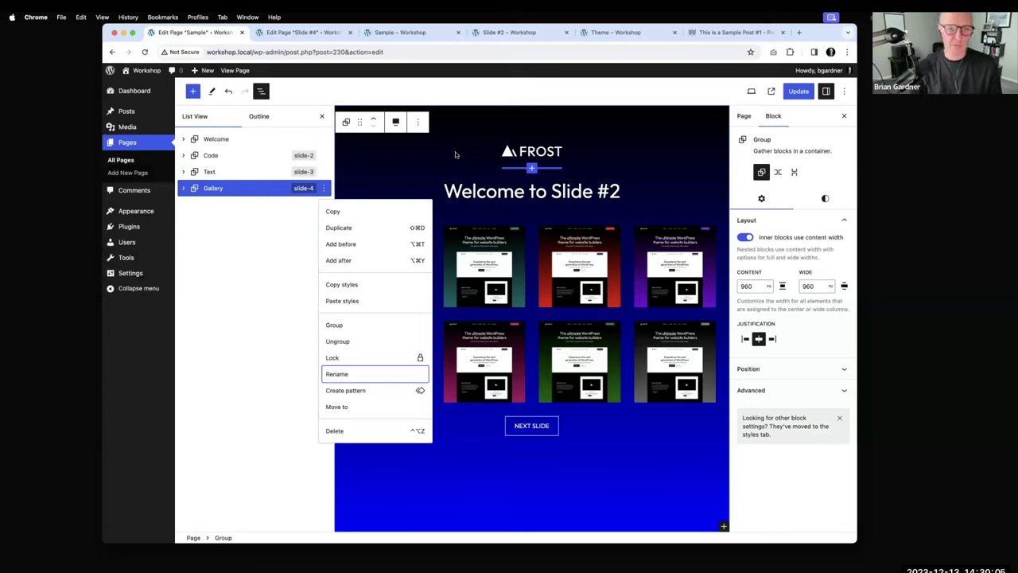
click(792, 96)
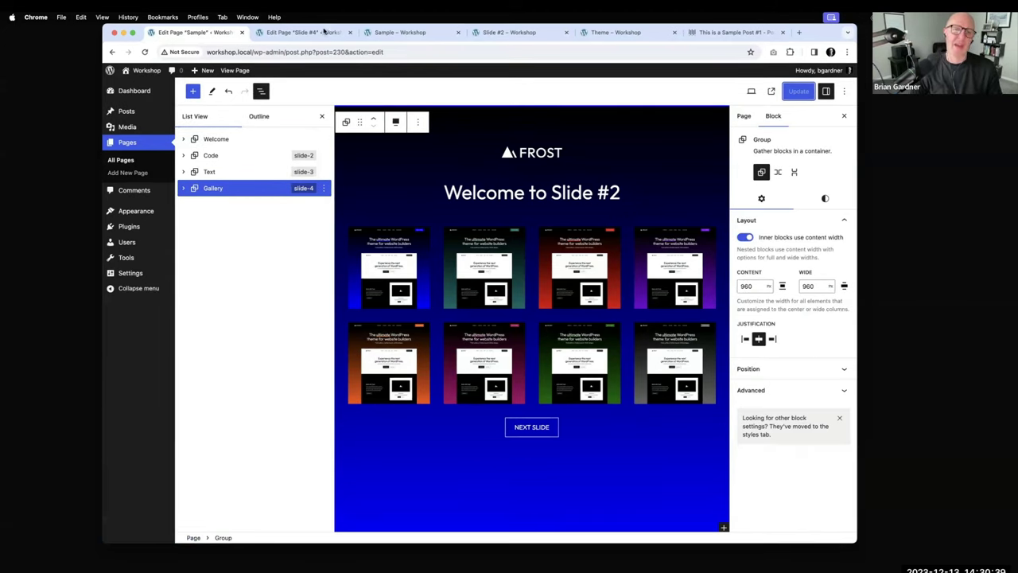
- Test the Next Slide links on the published Sample page from the welcome slide through to slide-4
click(318, 32)
click(399, 32)
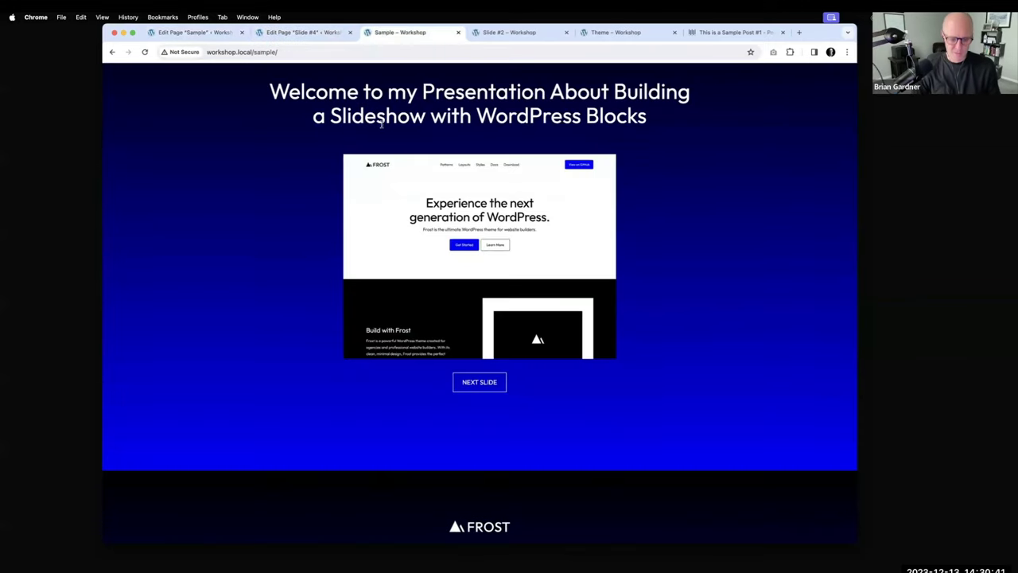
scroll(382, 120, up, 3)
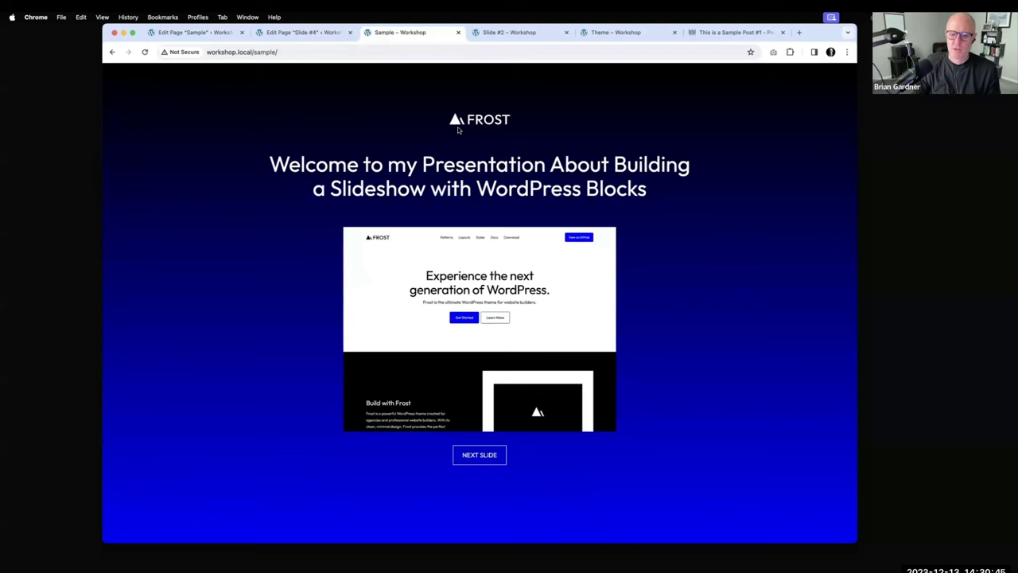
click(479, 455)
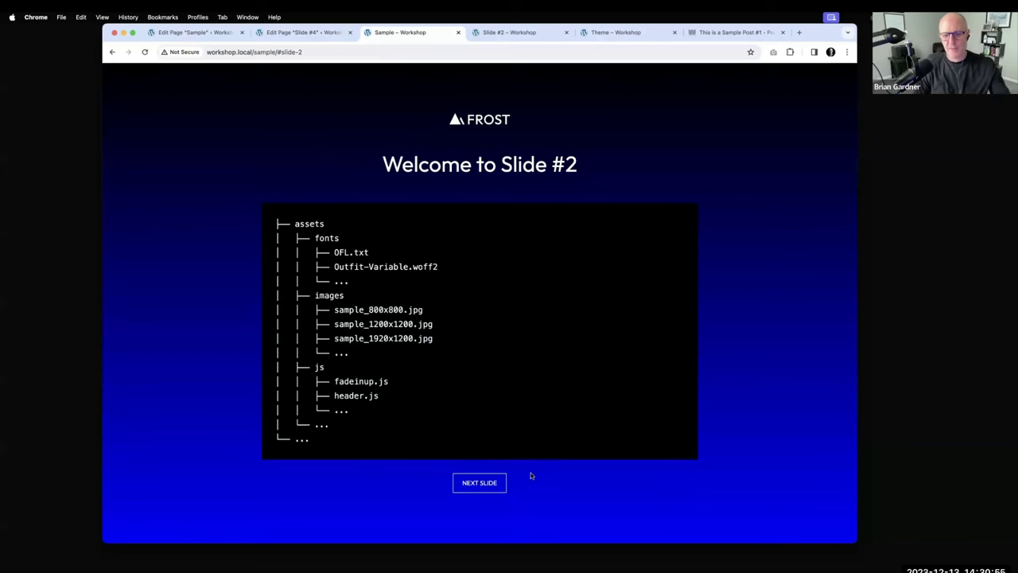
click(495, 486)
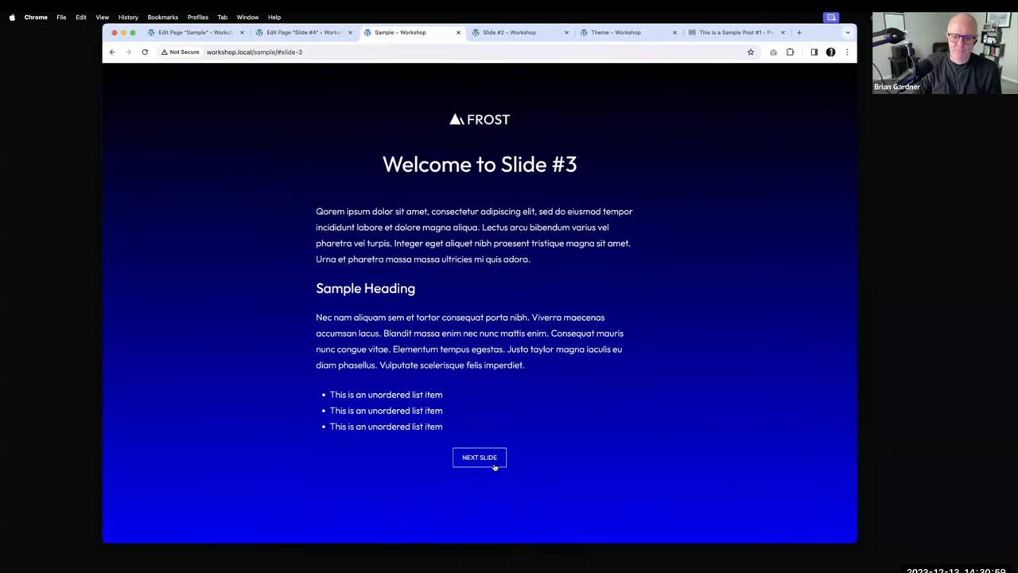
click(494, 465)
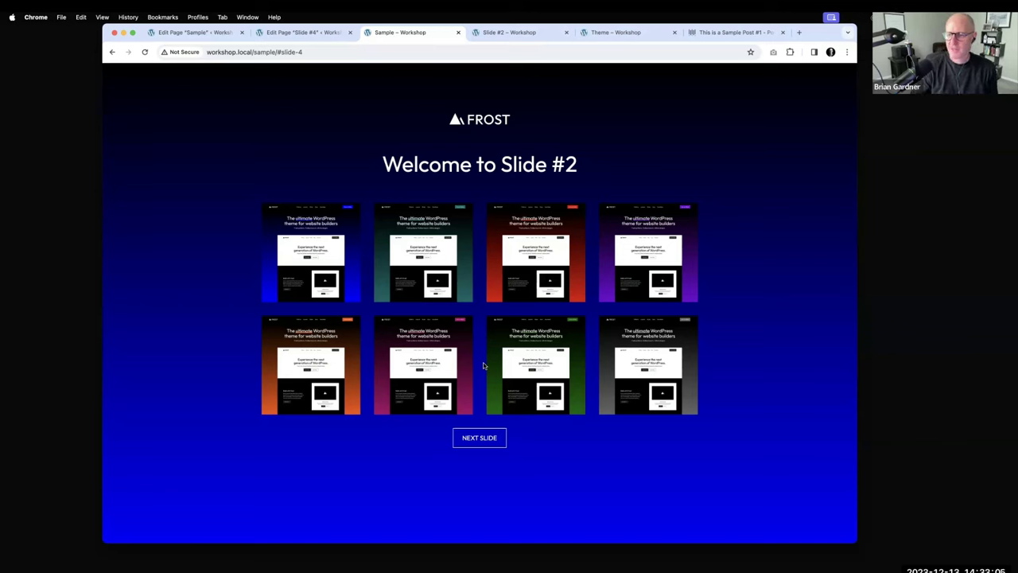
- Inspect the minimum height value and unit of the Welcome group in the Sample page editor
click(202, 35)
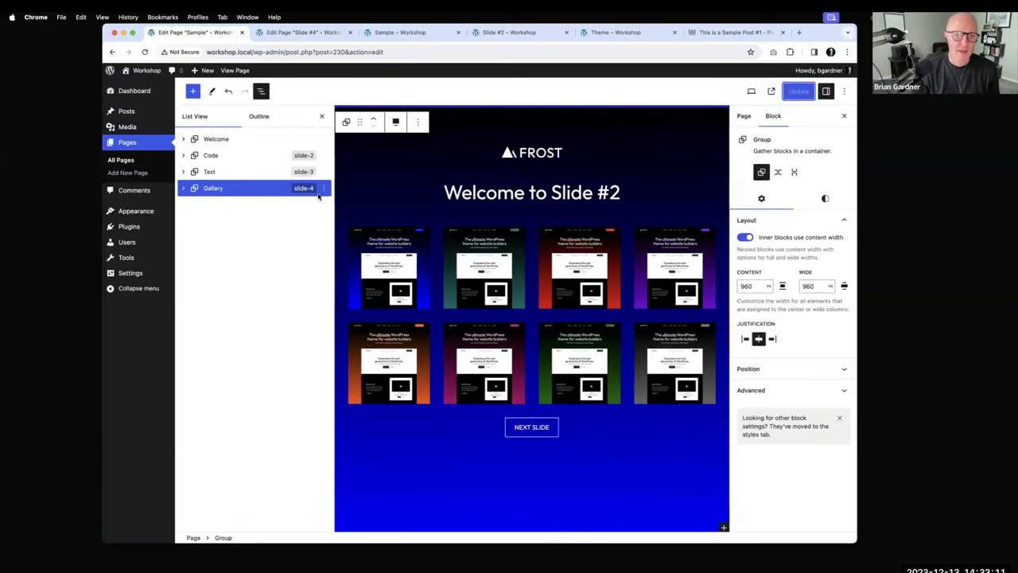
click(227, 140)
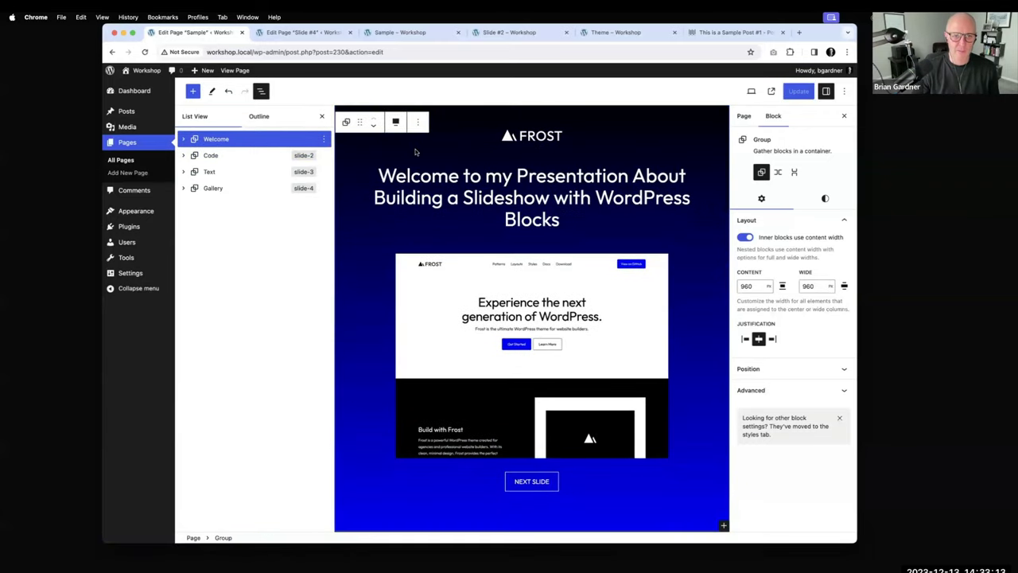
click(825, 198)
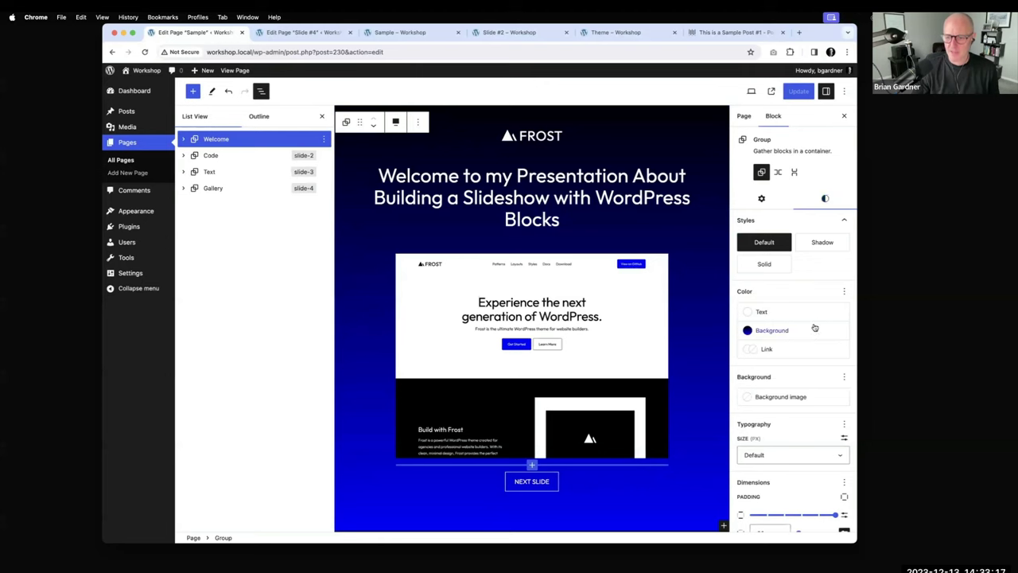
scroll(815, 327, down, 5)
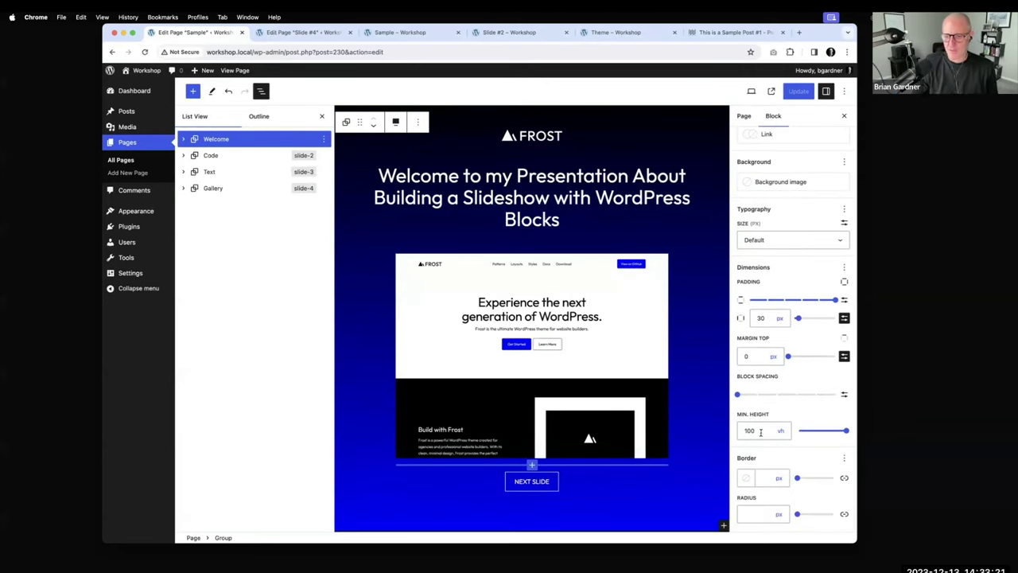
click(780, 431)
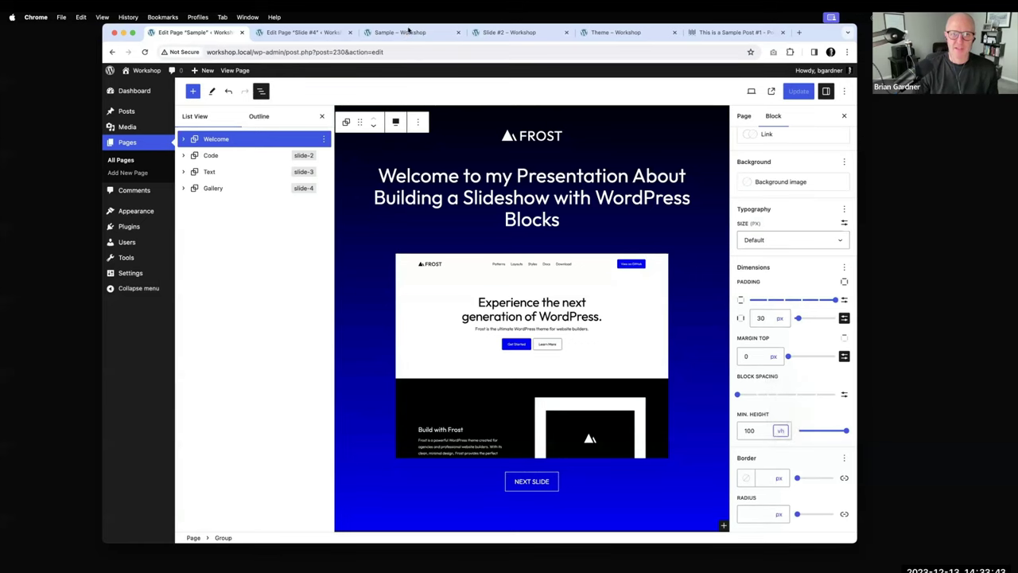
- Review the stacked slides on the published Sample page from slide-4 back up to the welcome slide
click(406, 34)
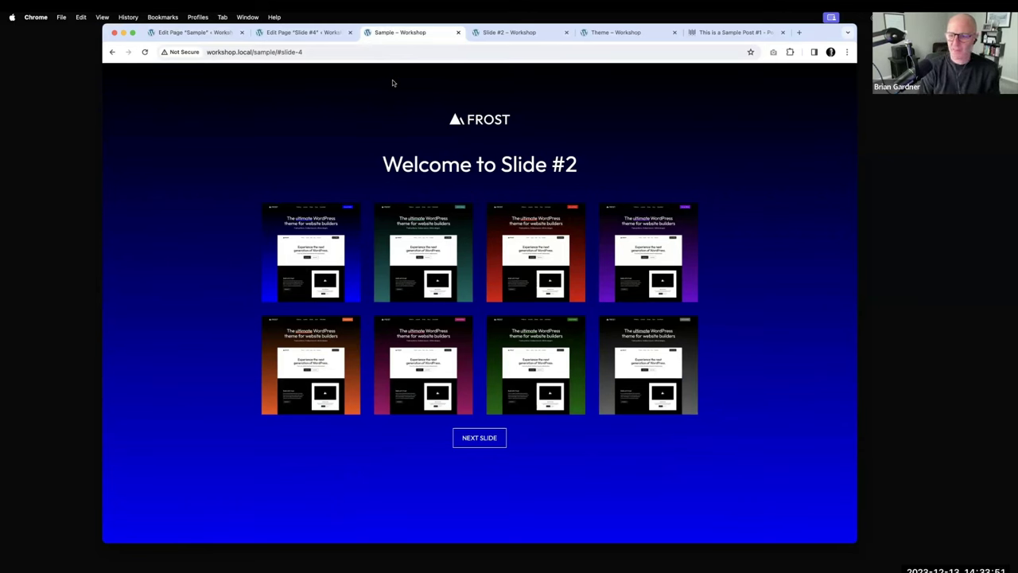
scroll(392, 83, up, 20)
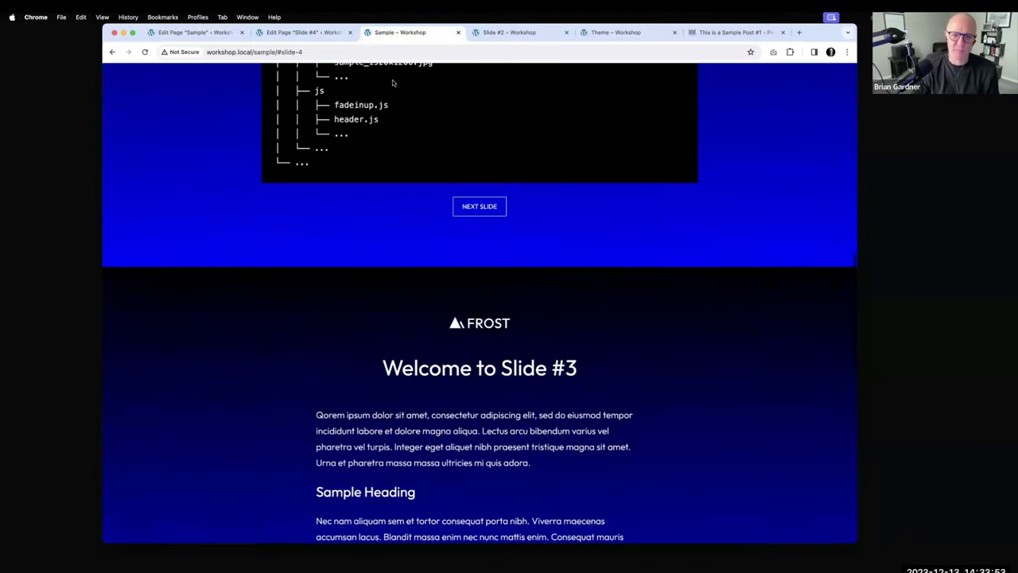
scroll(392, 83, up, 10)
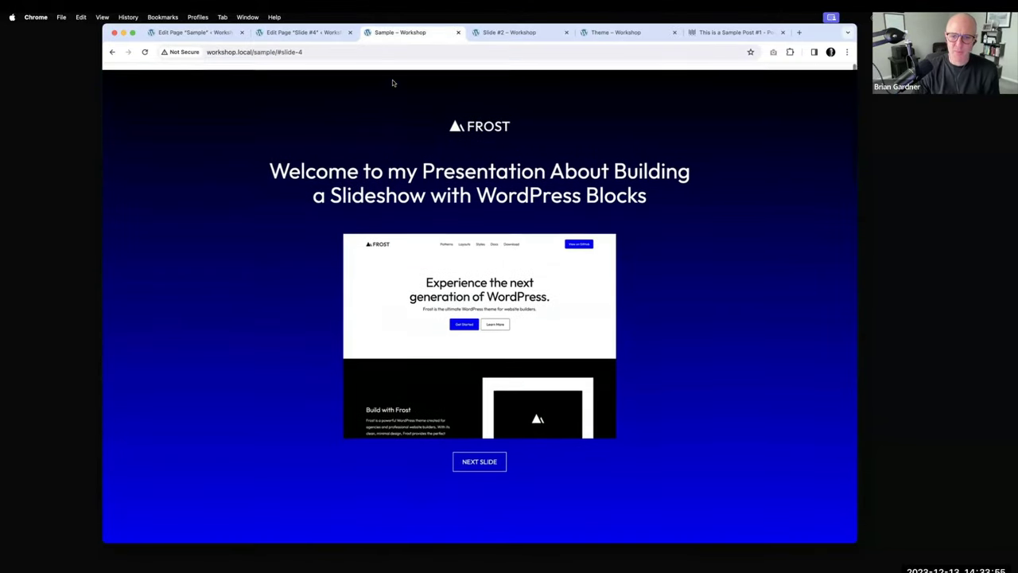
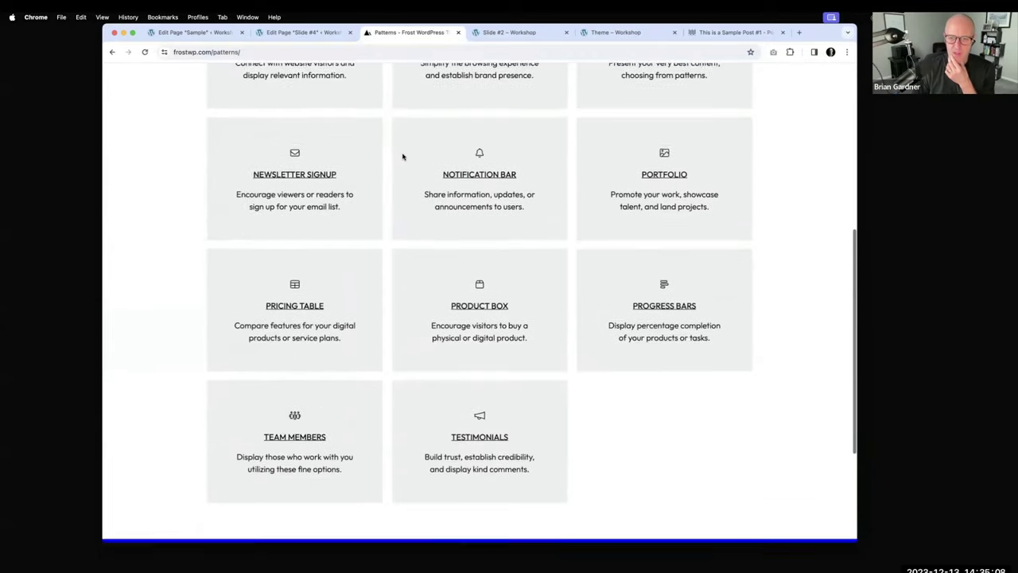
- Open the Progress Bars patterns on the Frost theme site
click(671, 260)
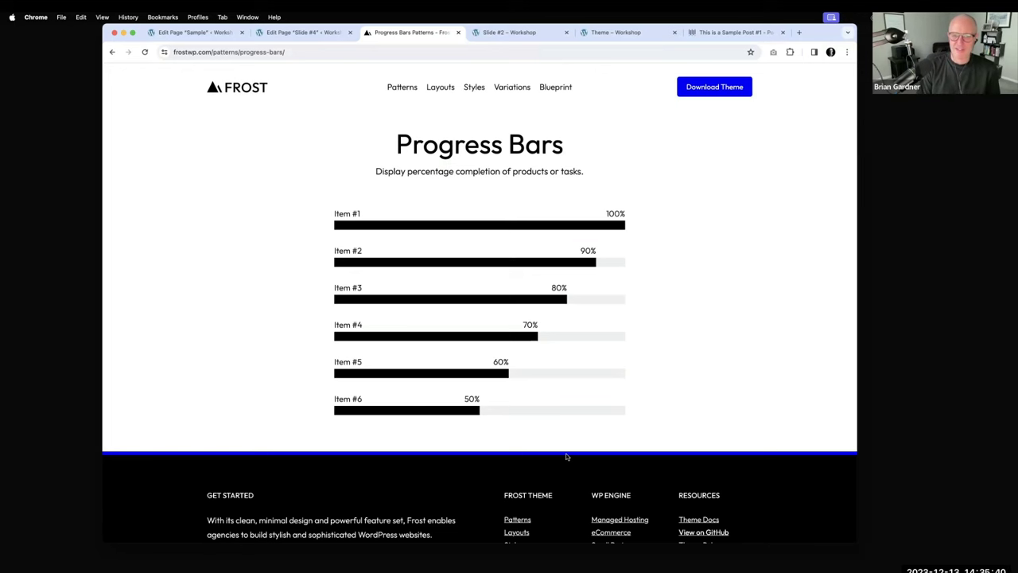
- Duplicate the Gallery group anchored as slide-4 in the Sample page editor
click(197, 33)
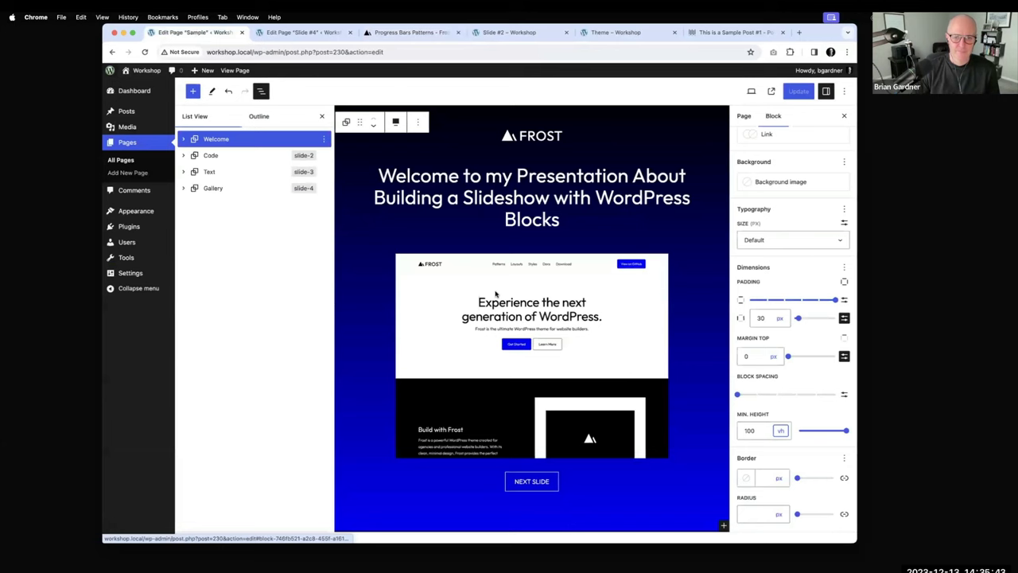
click(571, 218)
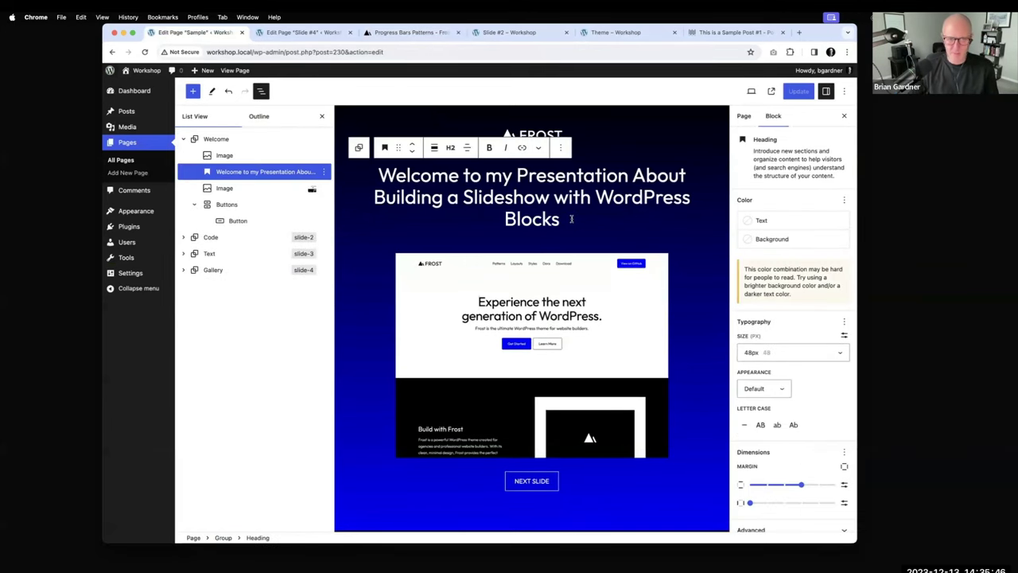
click(212, 271)
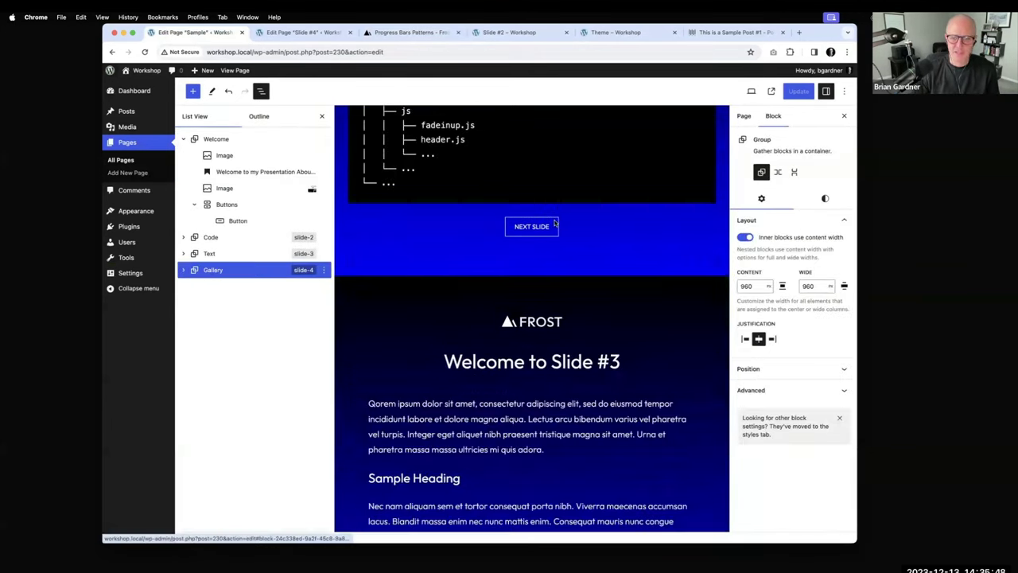
click(420, 125)
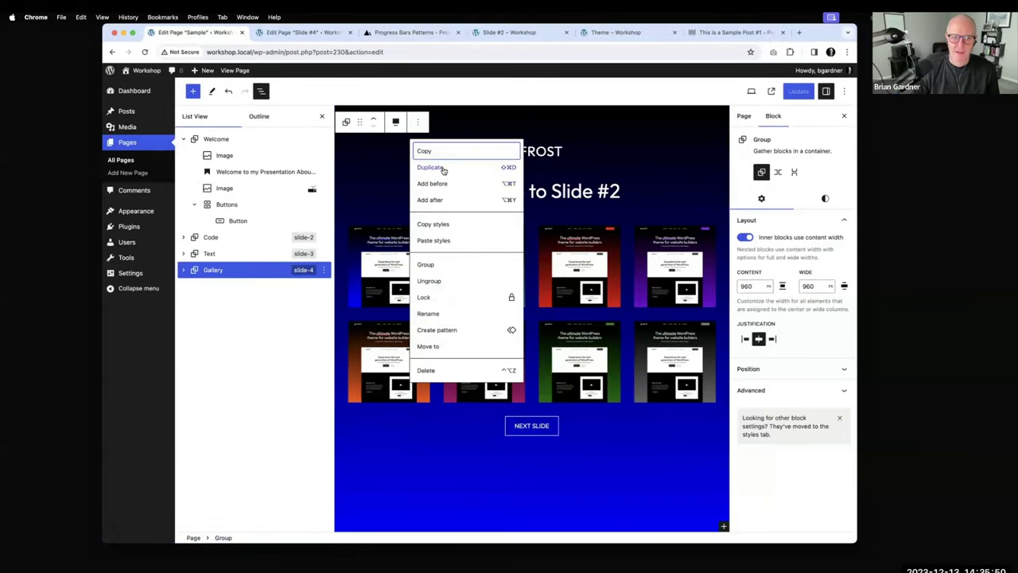
click(438, 167)
- Delete the gallery block from the duplicated slide and add an empty paragraph between its heading and buttons
click(184, 287)
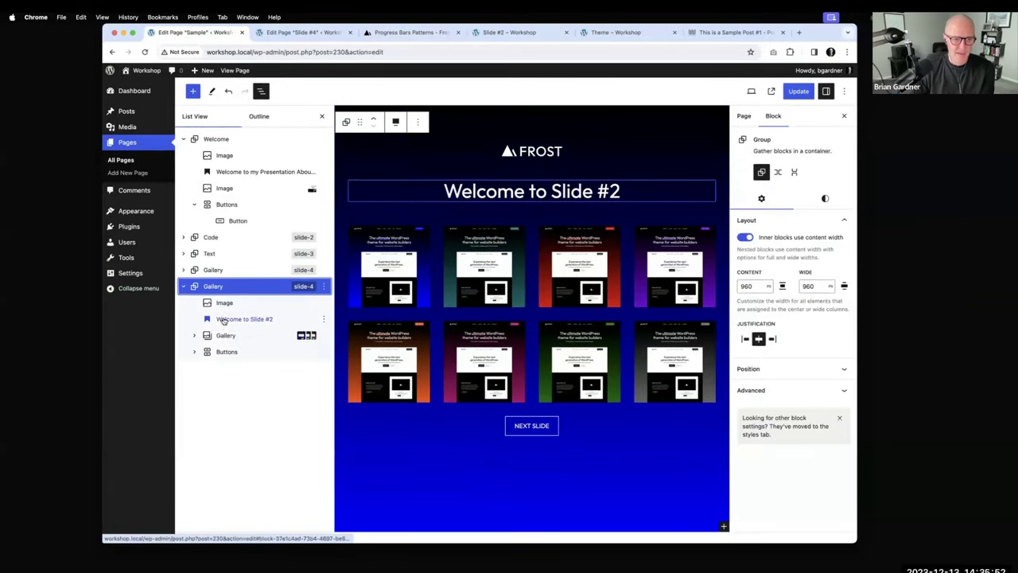
click(236, 337)
key(Delete)
key(Return)
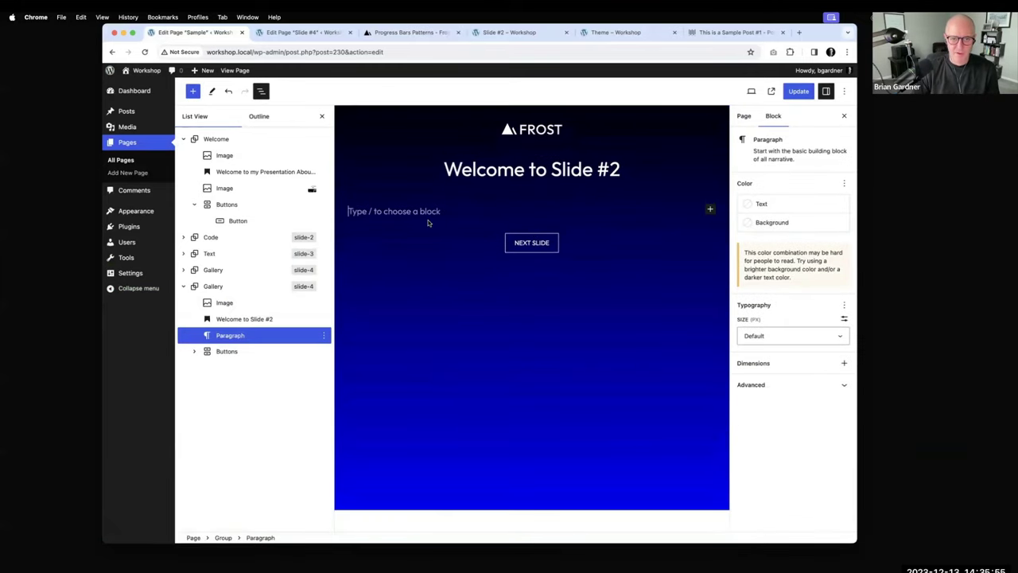
- Insert the progress bars pattern from the Featured category in place of the empty paragraph and update the page
click(710, 209)
click(636, 357)
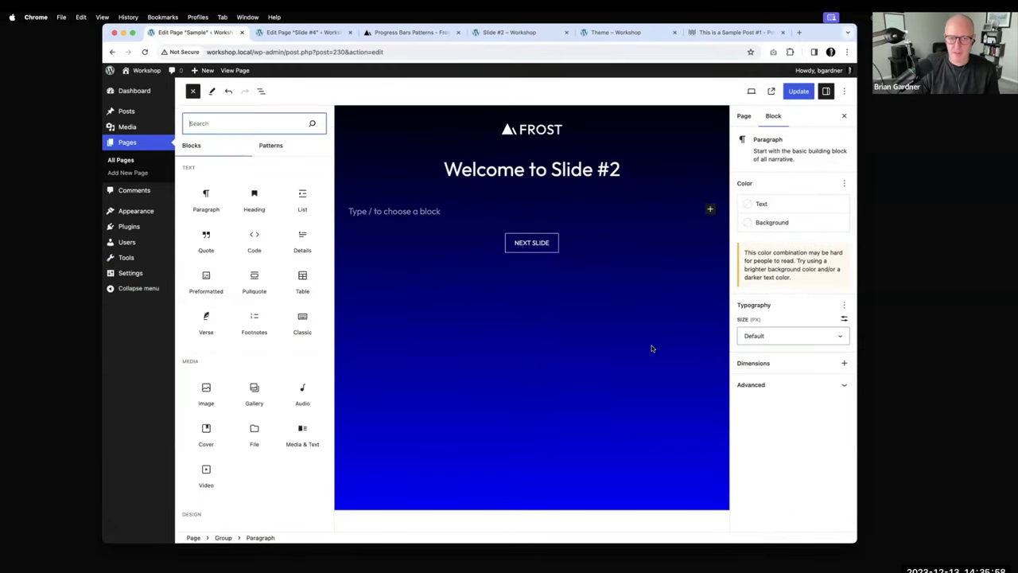
click(246, 145)
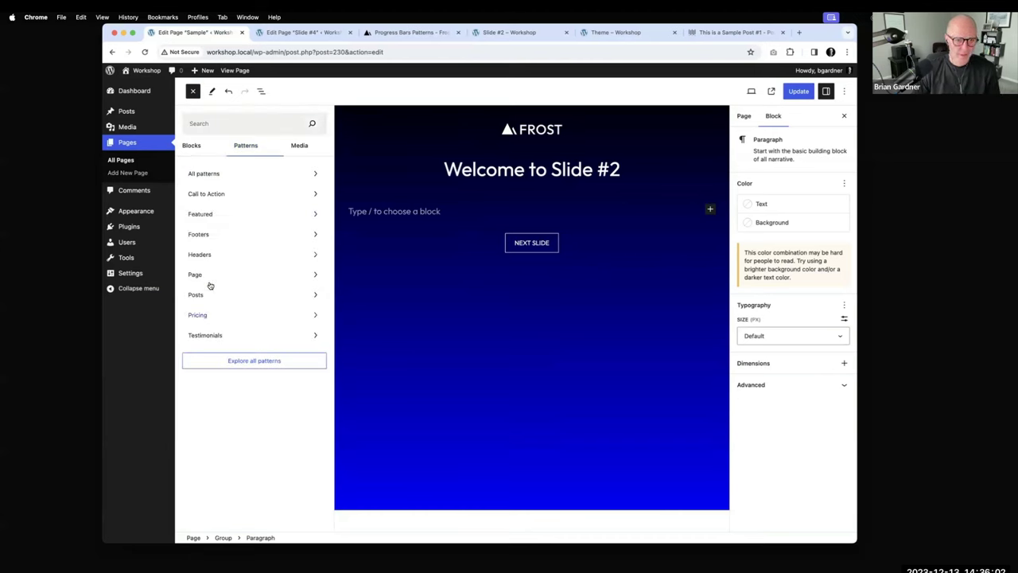
click(230, 215)
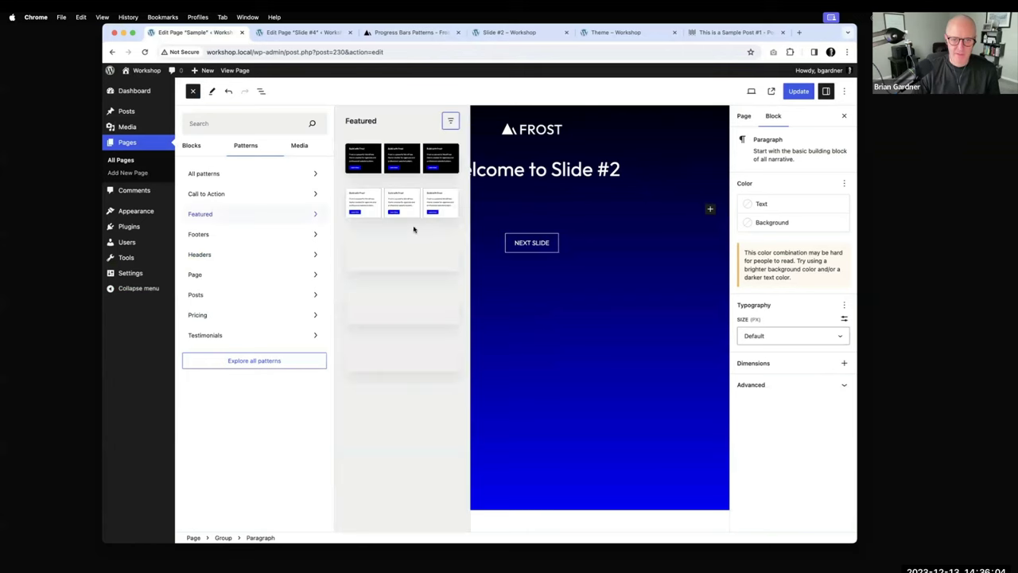
scroll(402, 230, down, 5)
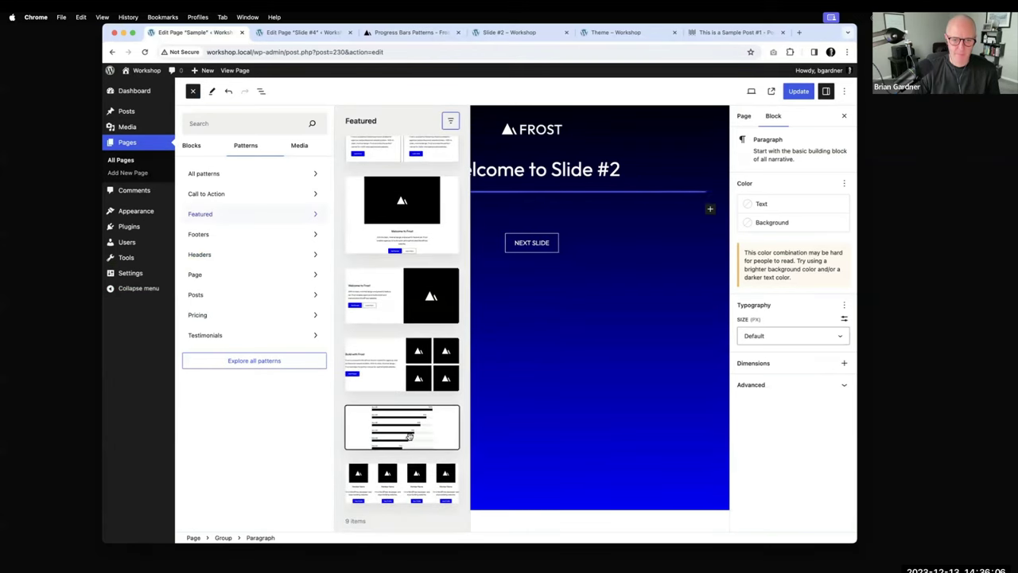
click(401, 427)
click(598, 167)
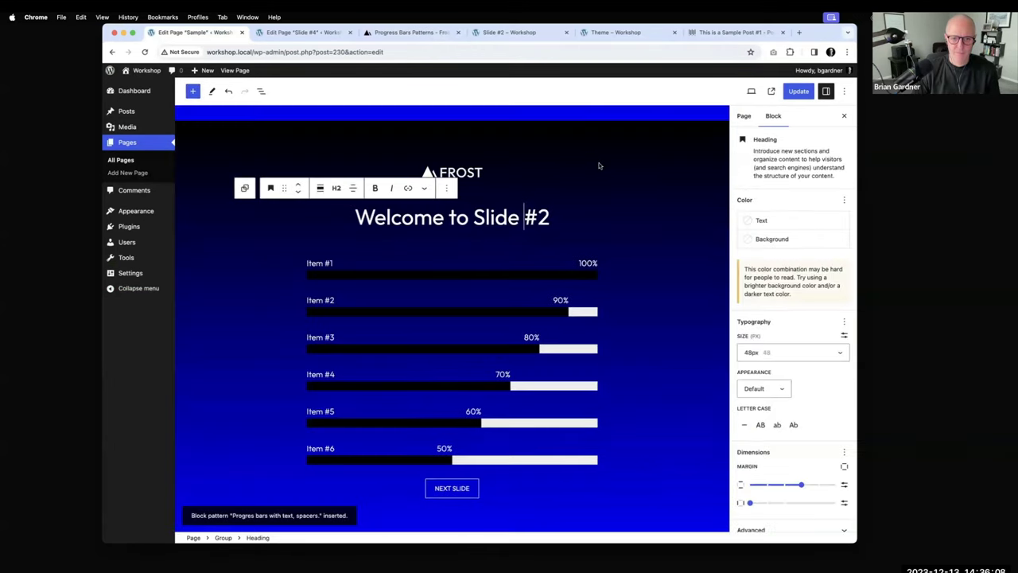
click(799, 91)
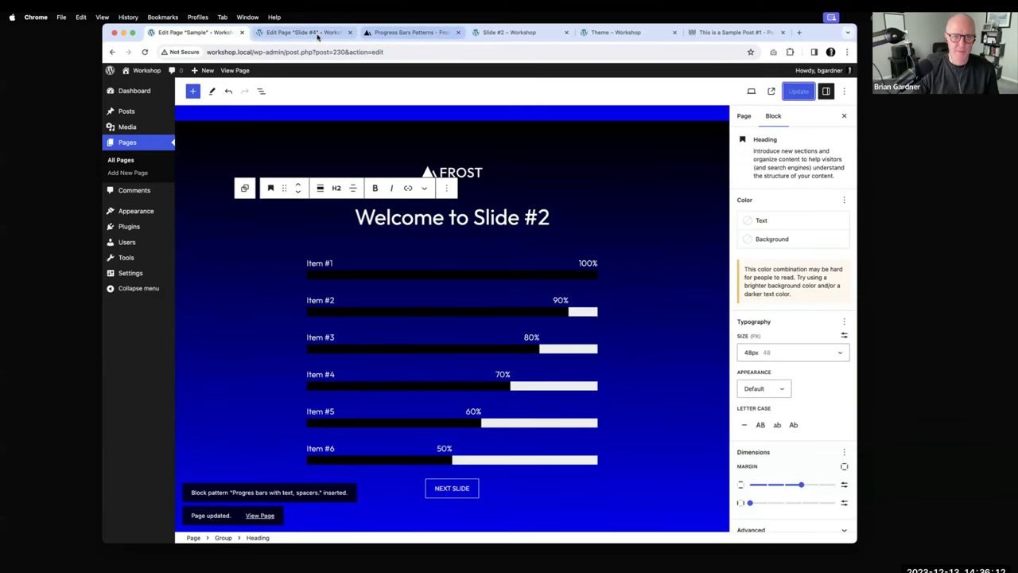
click(502, 32)
key(super+r)
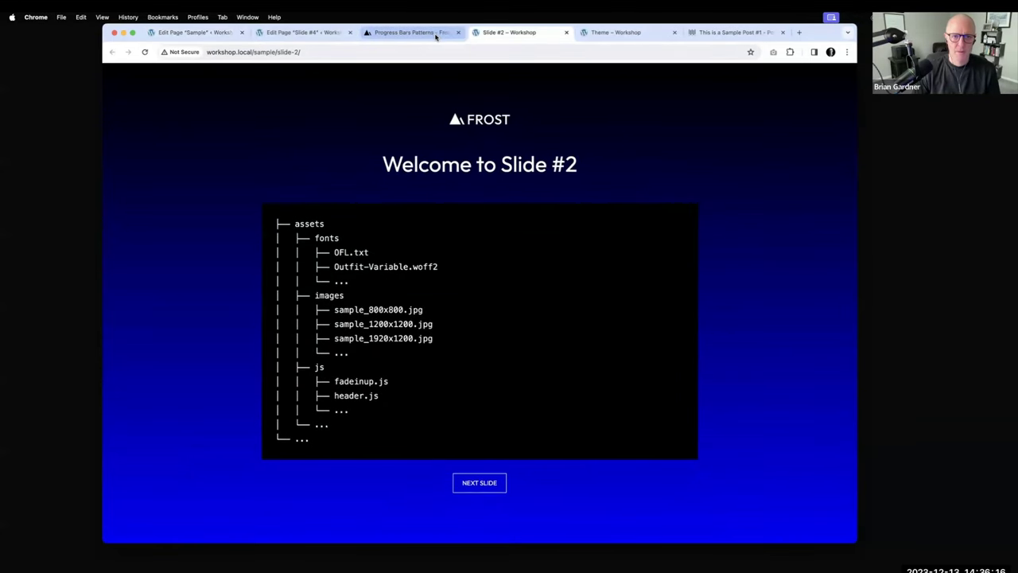
click(409, 32)
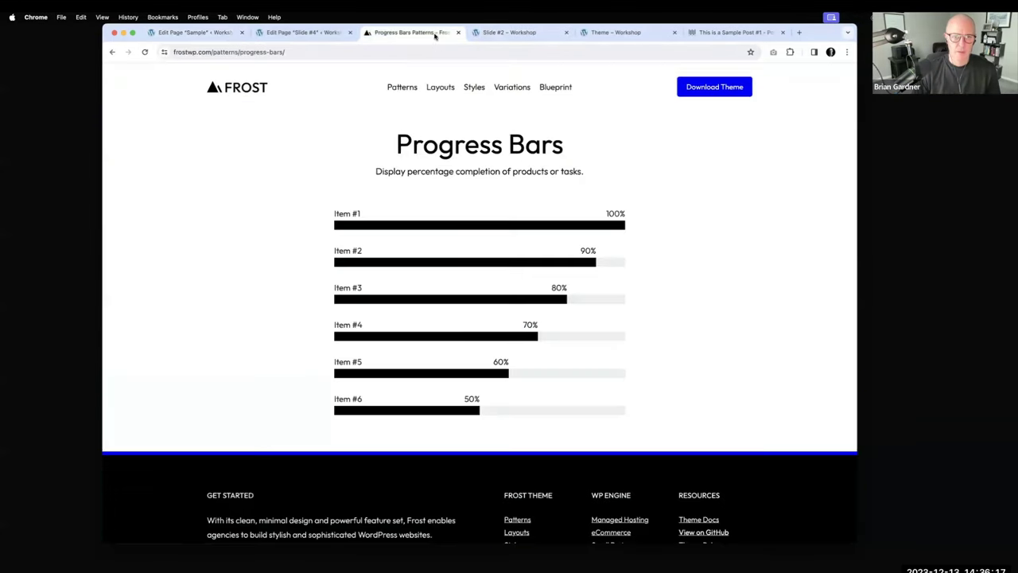
click(216, 33)
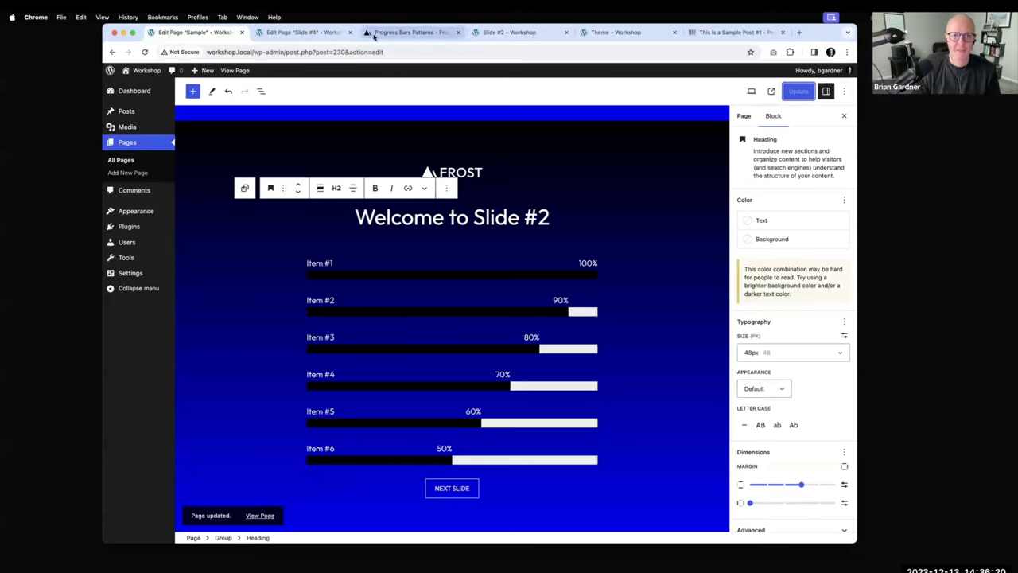
- Open the published Sample page in a new browser tab and review the slides through to the progress bars slide
right_click(261, 516)
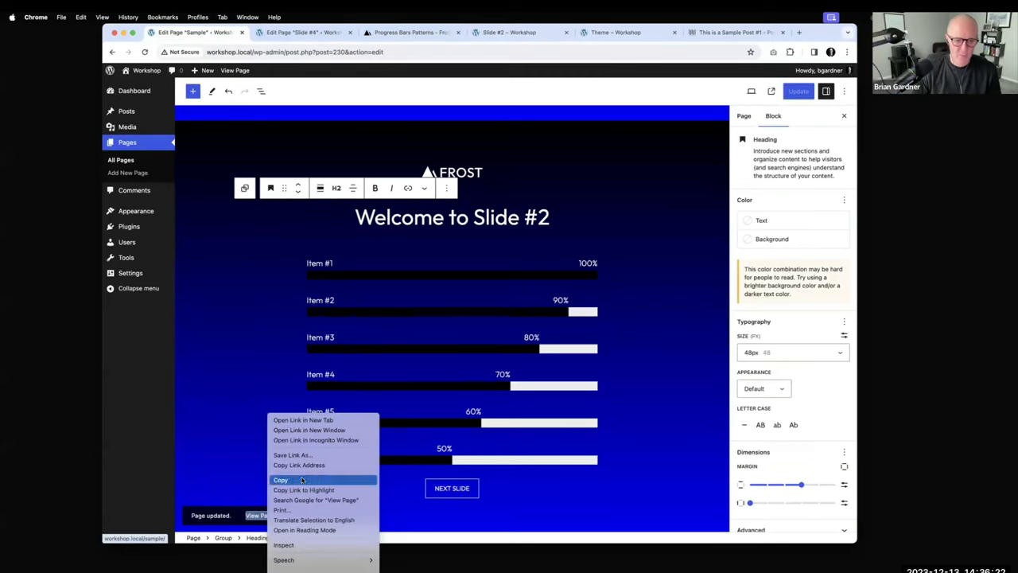
click(302, 419)
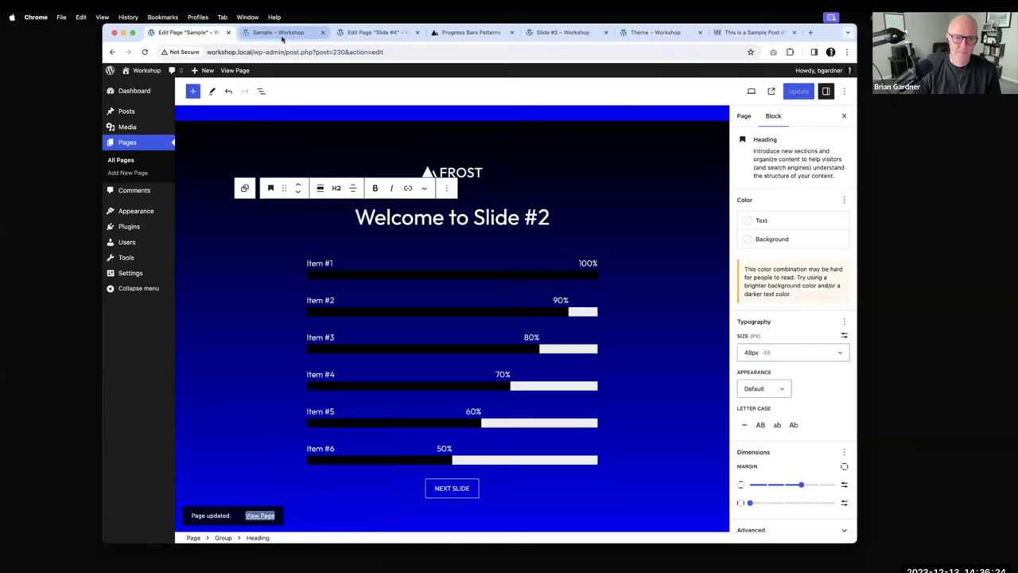
click(274, 33)
scroll(418, 207, down, 5)
scroll(417, 207, down, 13)
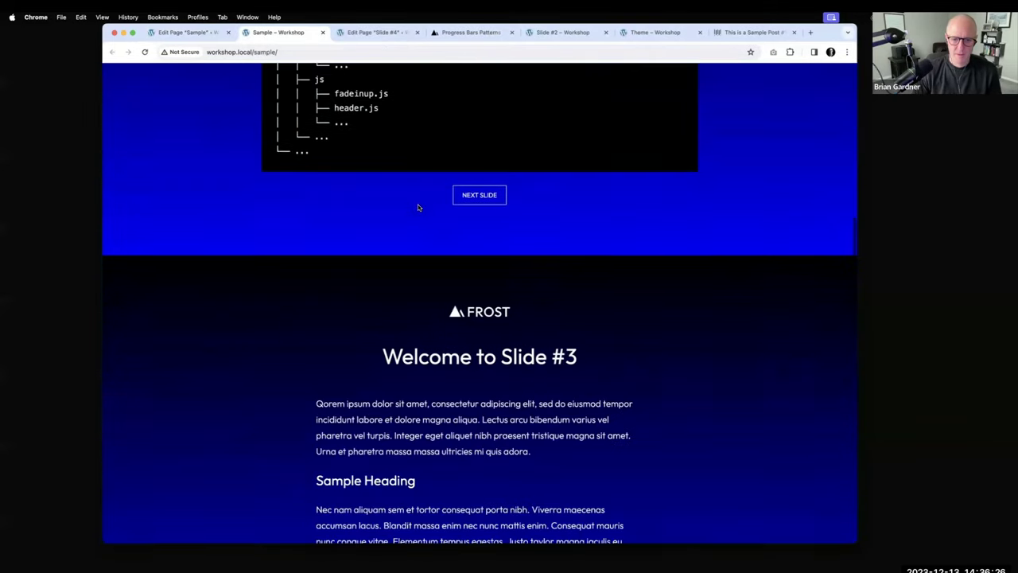
scroll(418, 207, down, 7)
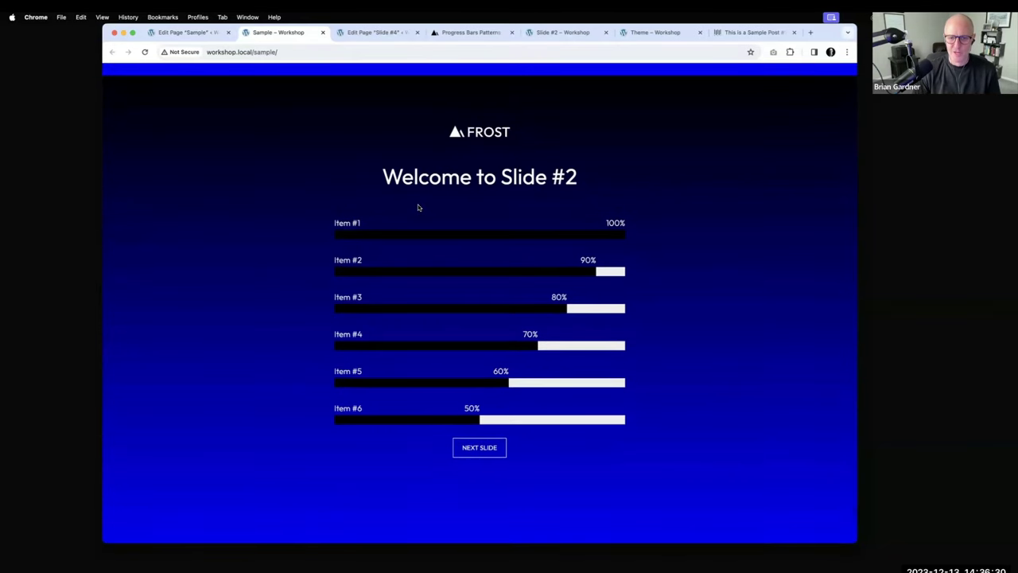
scroll(418, 206, down, 1)
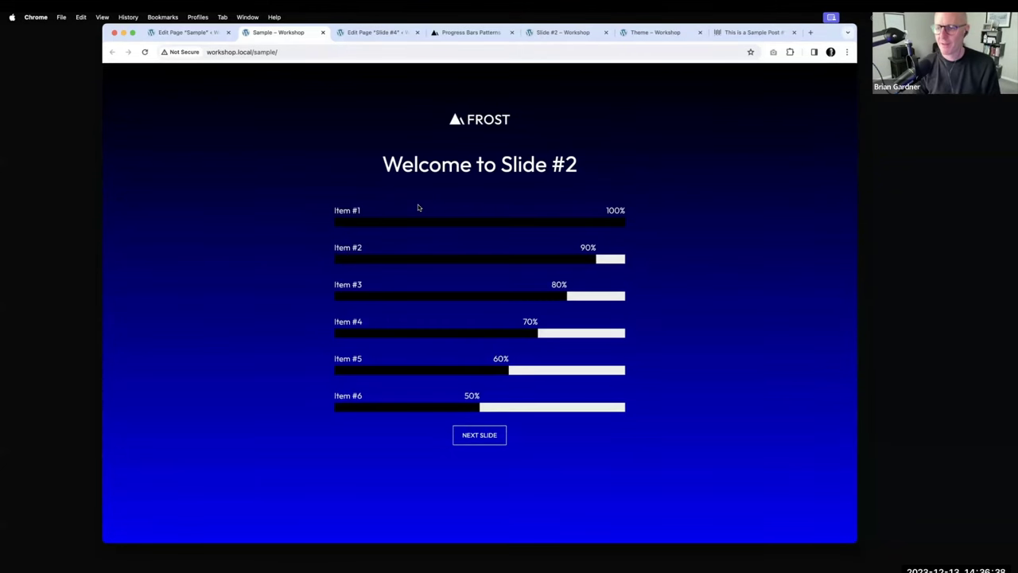
scroll(314, 144, up, 10)
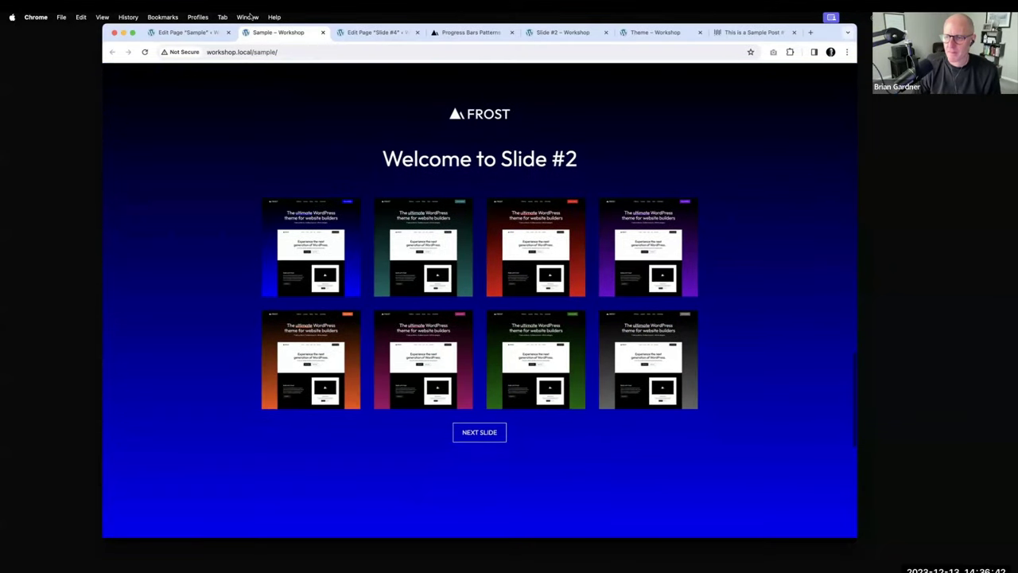
- Inspect the Columns blocks that make up the progress bars in the page editor and the widths of Item #3's two columns
click(188, 33)
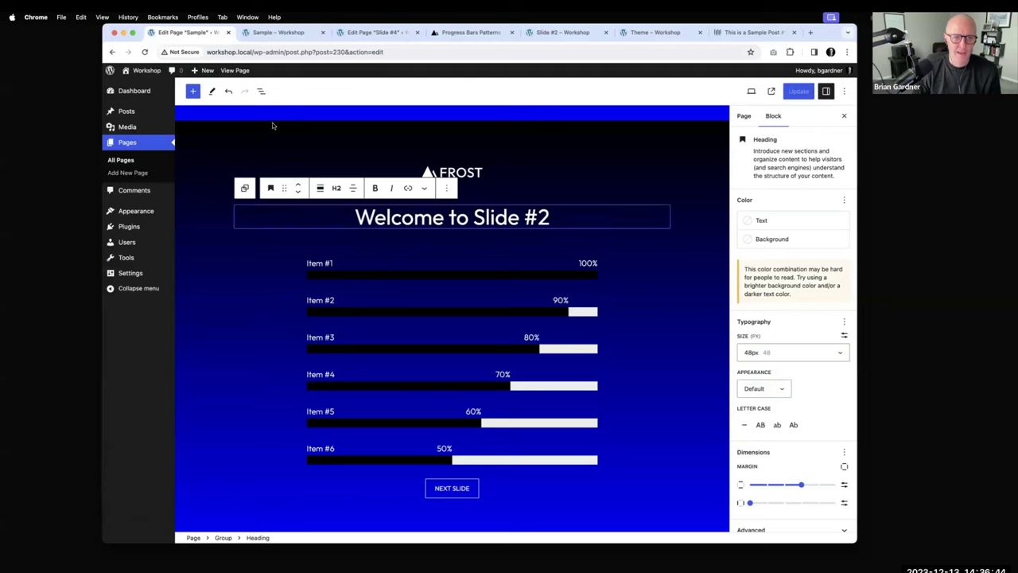
click(261, 90)
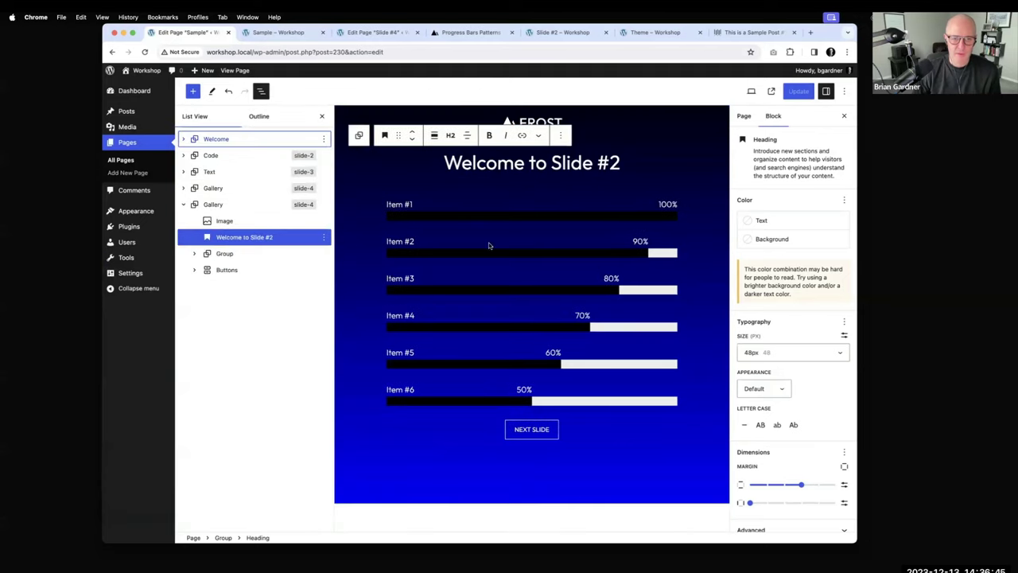
click(224, 253)
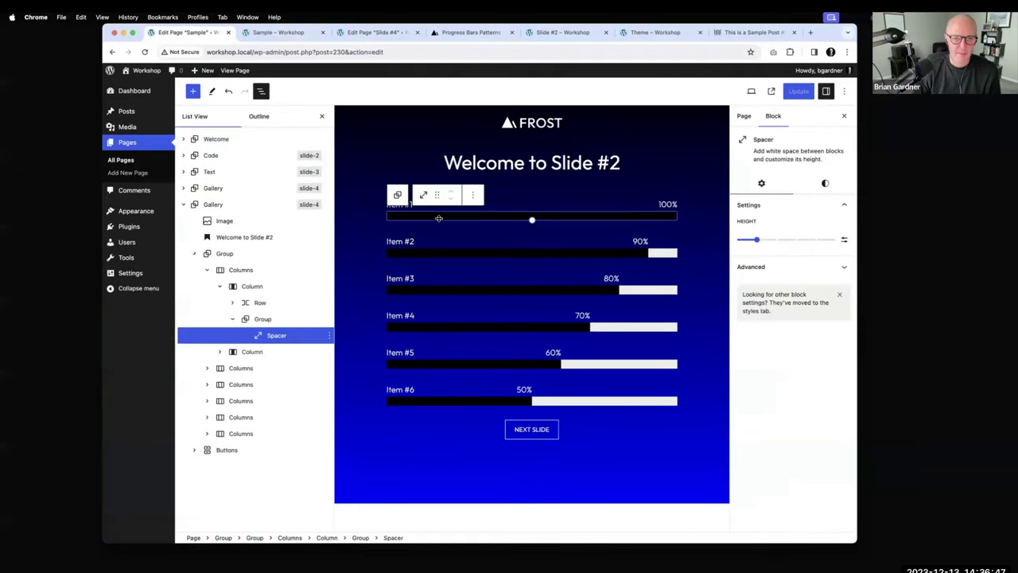
click(207, 270)
click(246, 273)
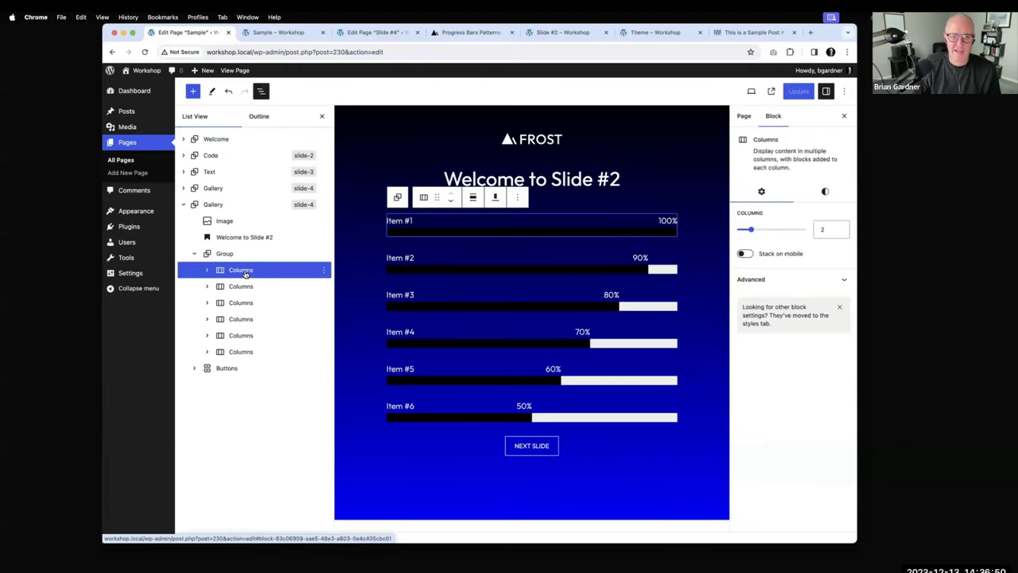
click(241, 302)
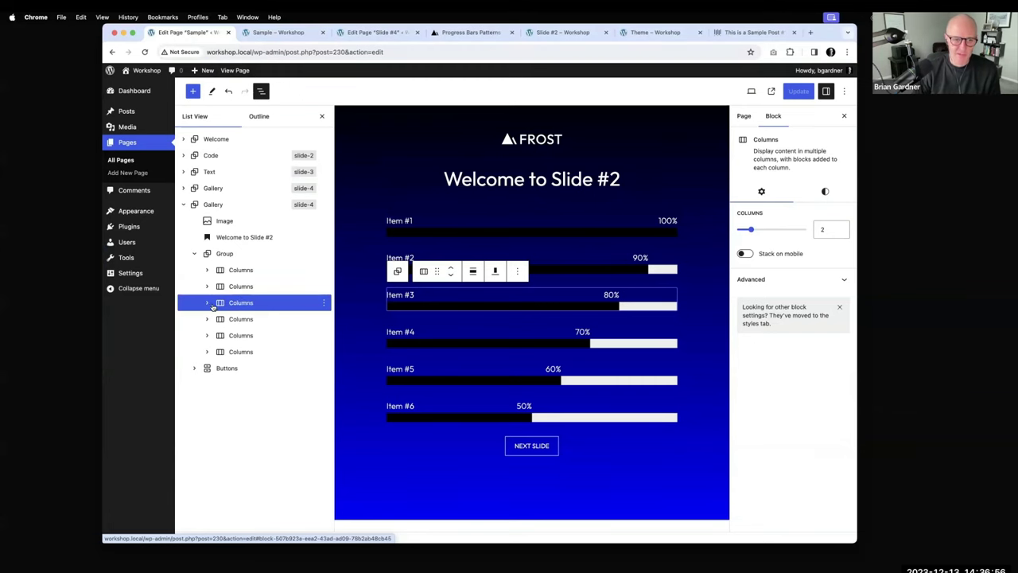
click(207, 307)
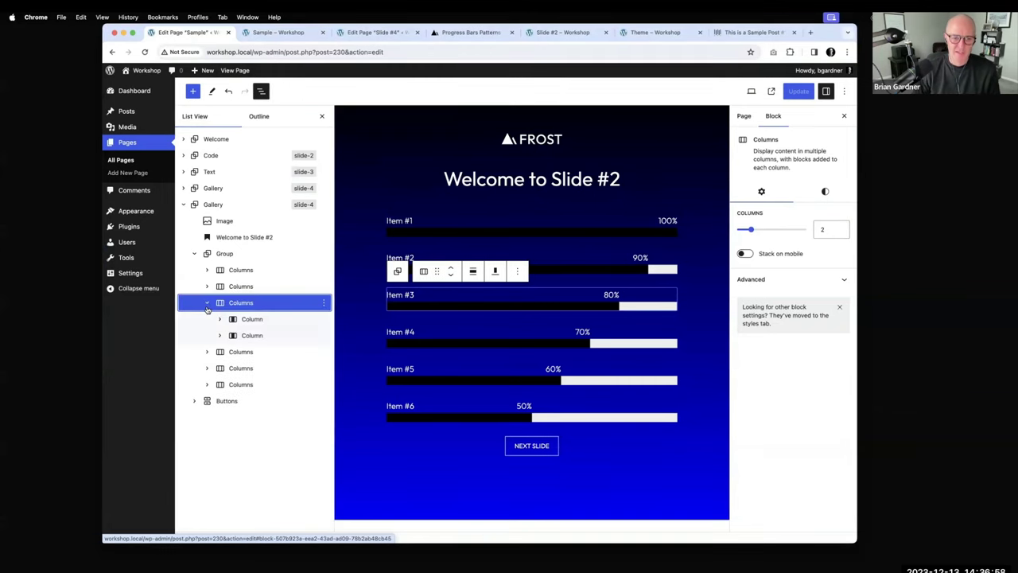
click(249, 320)
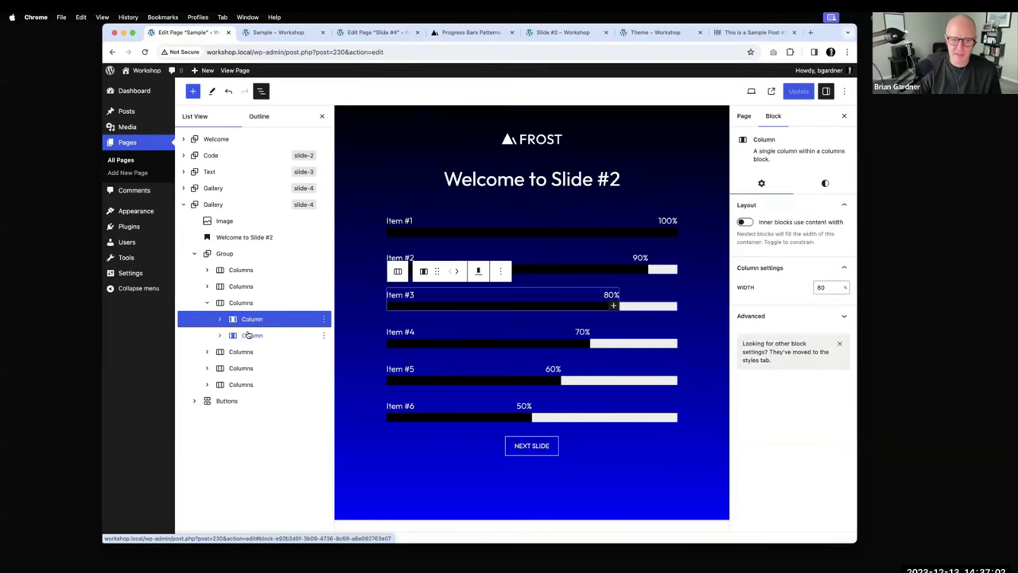
click(249, 335)
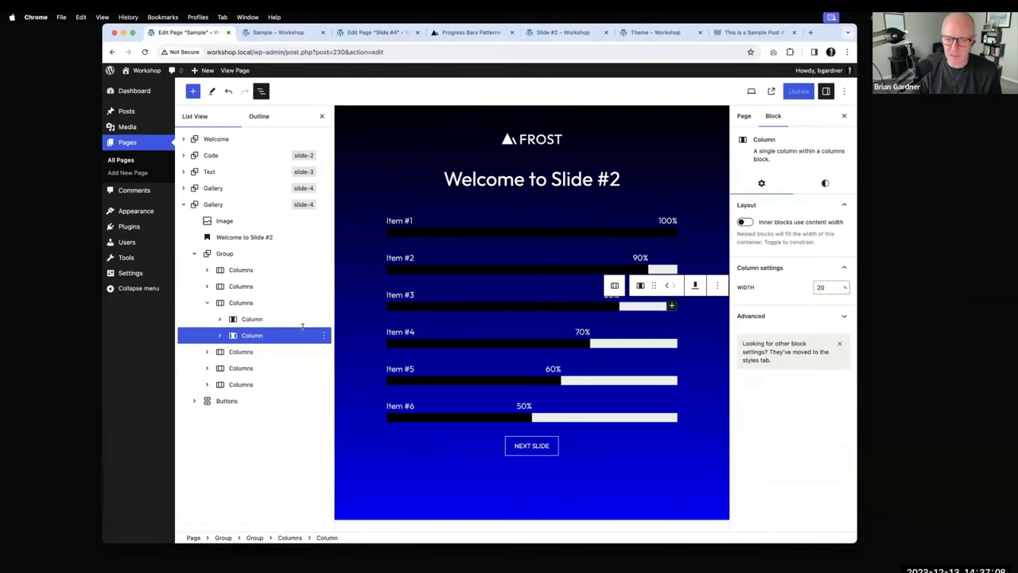
- Set the height of the spacer in Item #3's second column to xSmall and close the block list
click(219, 336)
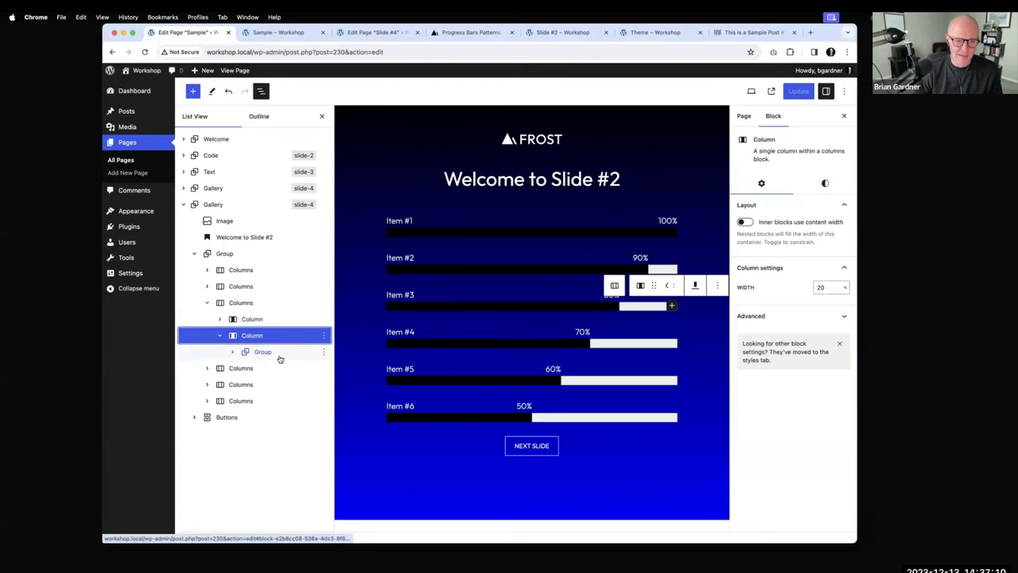
click(233, 353)
click(276, 368)
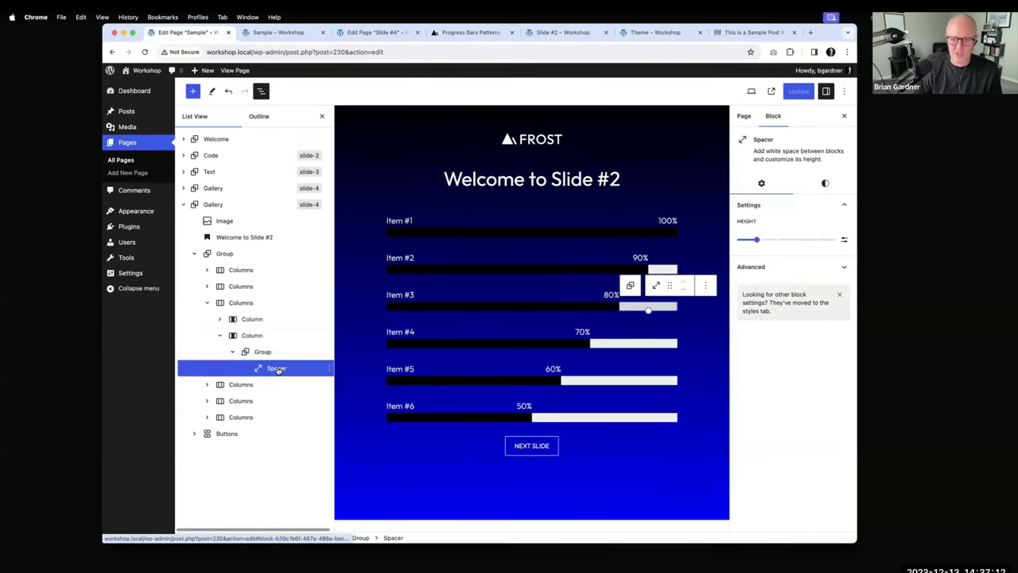
mouse_move(756, 239)
mouse_down()
mouse_move(814, 242)
mouse_move(753, 242)
mouse_up()
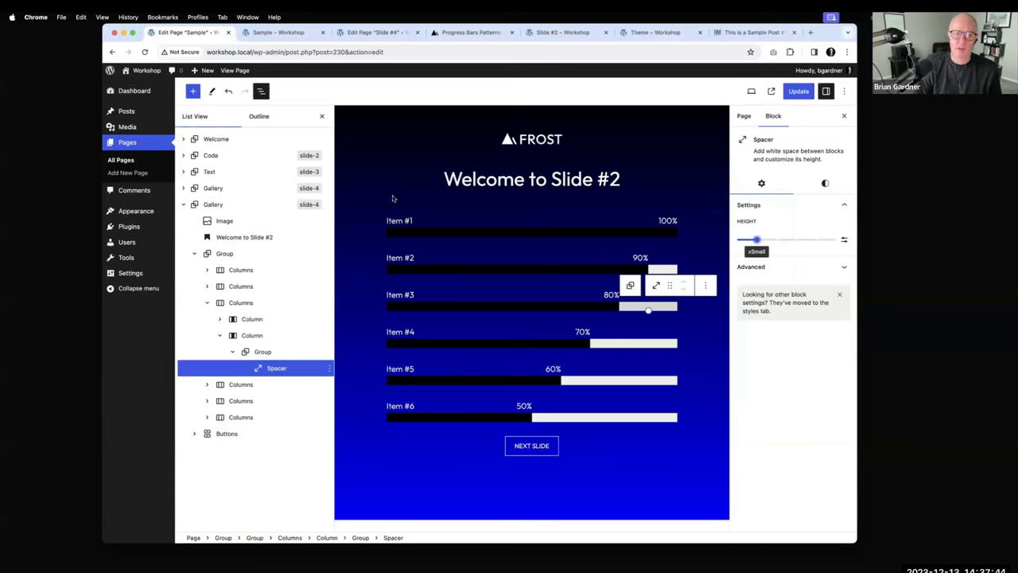
click(322, 120)
- Copy the opening paragraph of the Slide #3 section from the published Sample page and return to the page editor
click(296, 35)
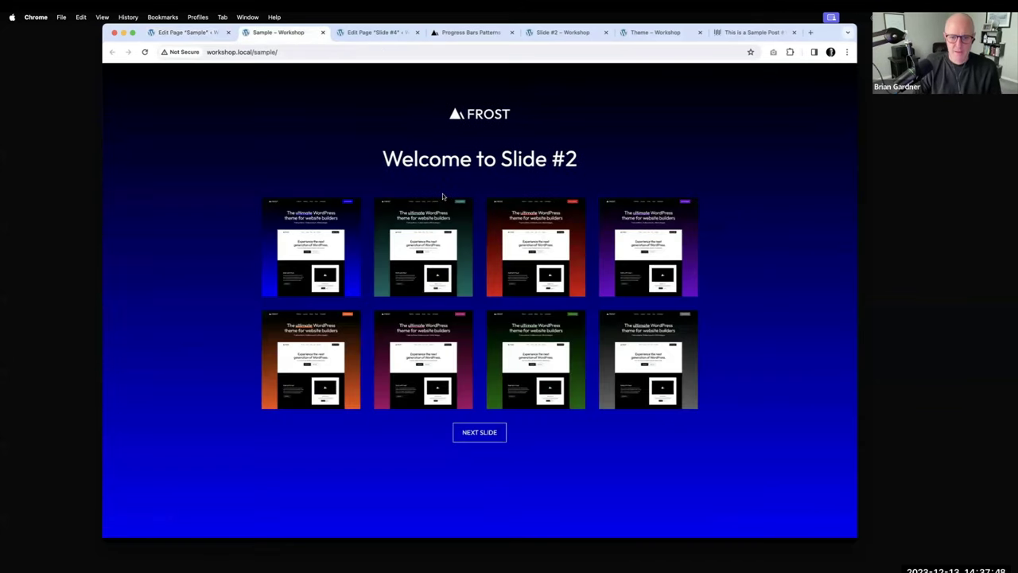
scroll(537, 296, down, 3)
drag(537, 295, 316, 244)
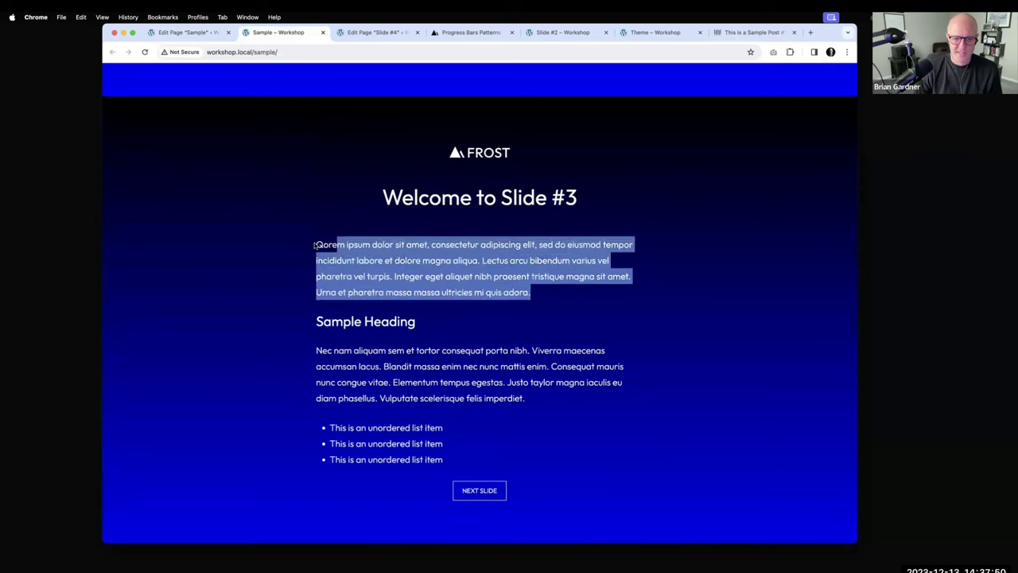
key(super+c)
key(super+1)
scroll(383, 237, up, 15)
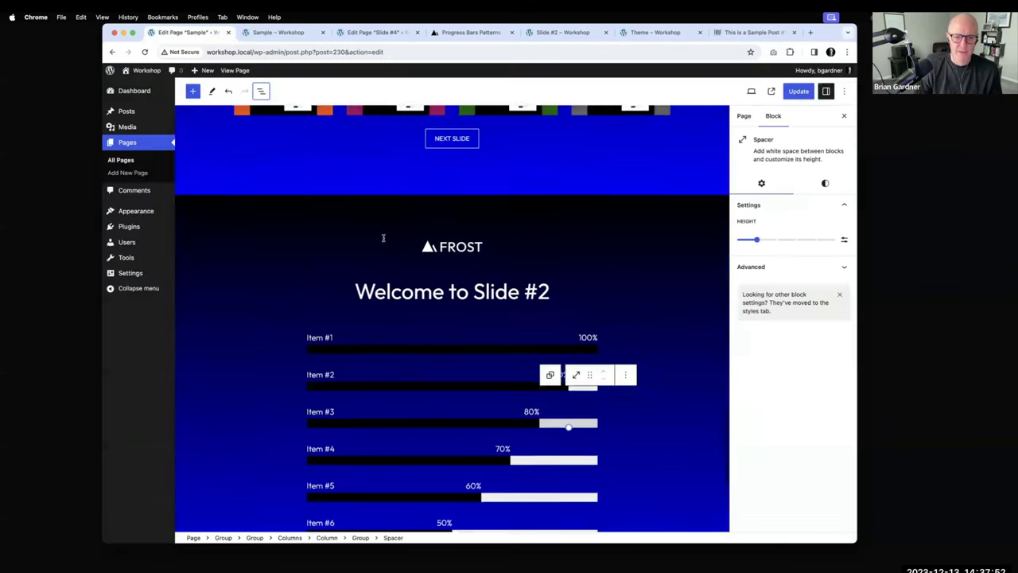
- Duplicate the Slide #3 group block on the Sample page
scroll(384, 237, up, 5)
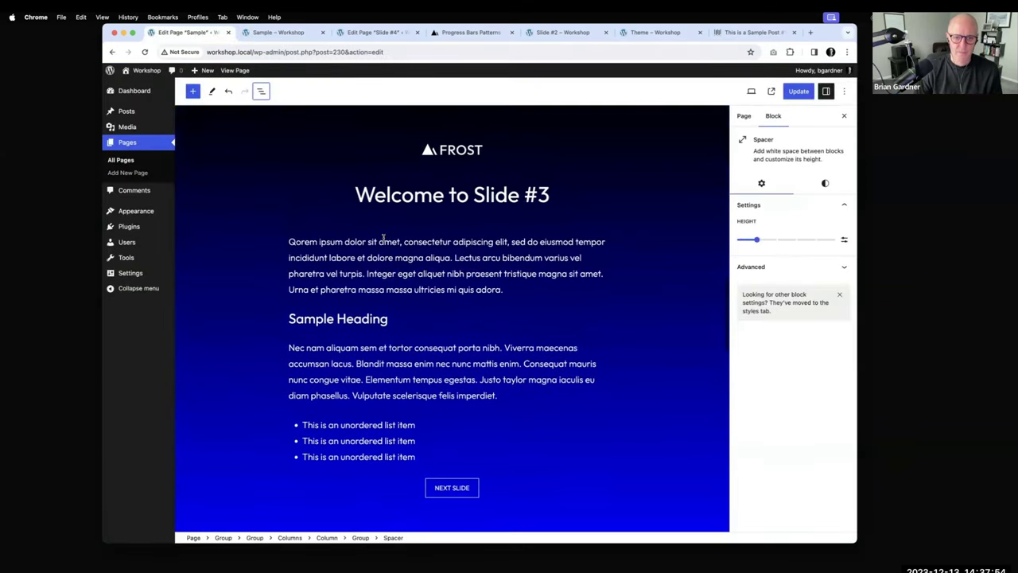
click(423, 214)
click(258, 189)
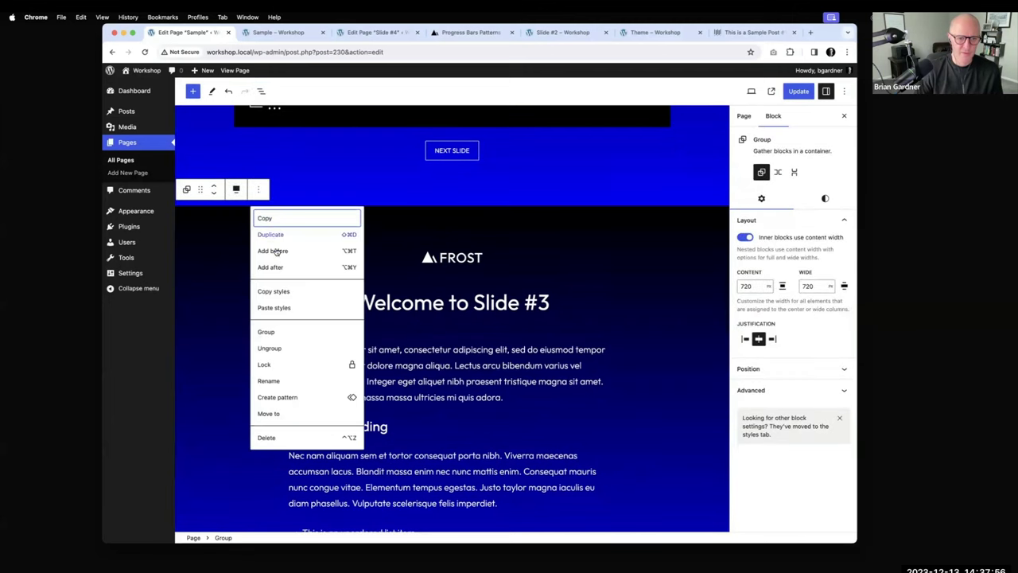
click(268, 234)
scroll(397, 232, down, 10)
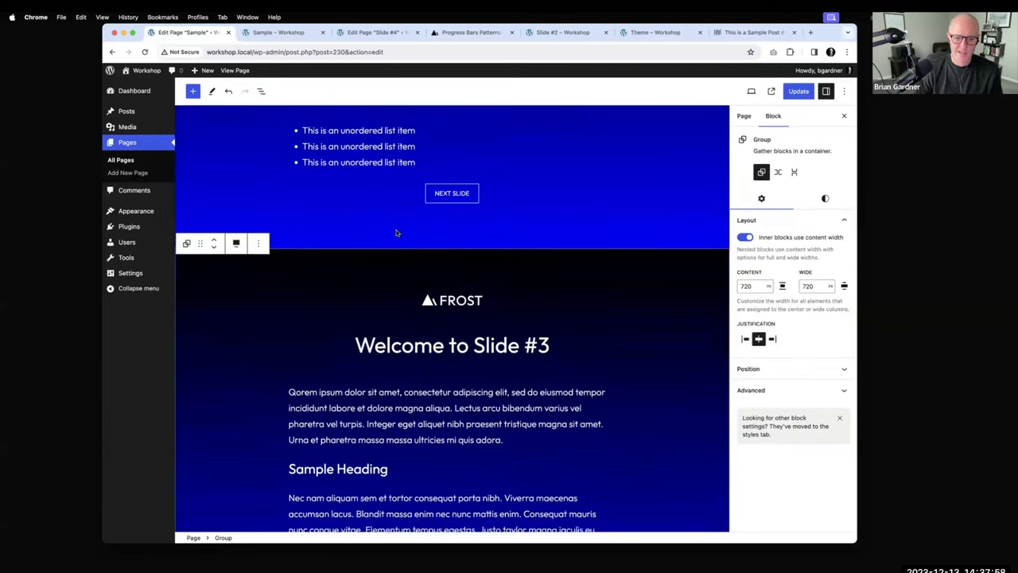
scroll(566, 207, up, 1)
- Insert a Columns block with two equal columns below the duplicated slide's "Welcome to Slide #3" heading
click(566, 206)
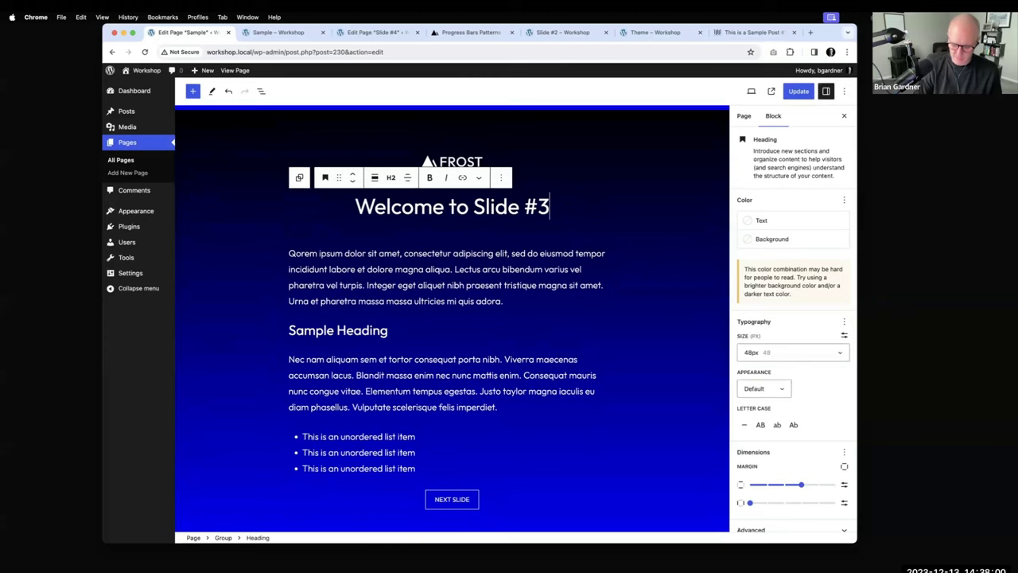
key(Return)
text(/co)
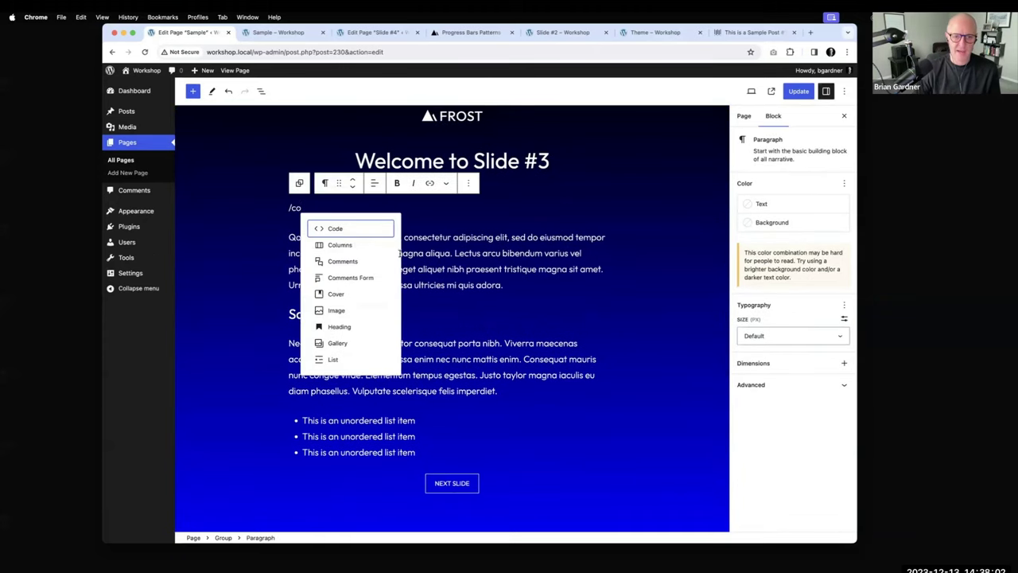
click(357, 246)
click(362, 275)
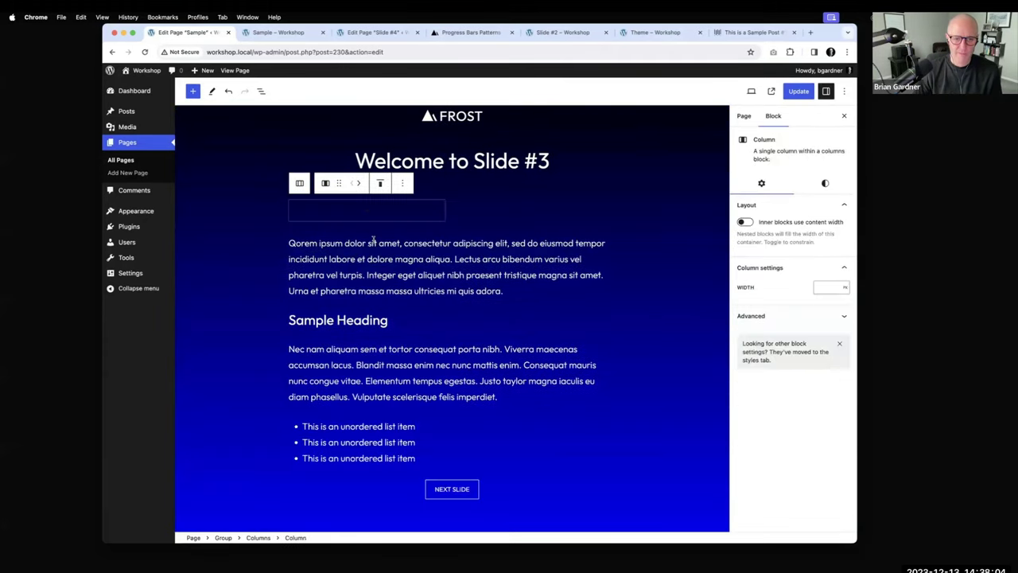
- Add a paragraph block to the first column and paste the copied Slide #3 paragraph into it
click(366, 210)
click(367, 286)
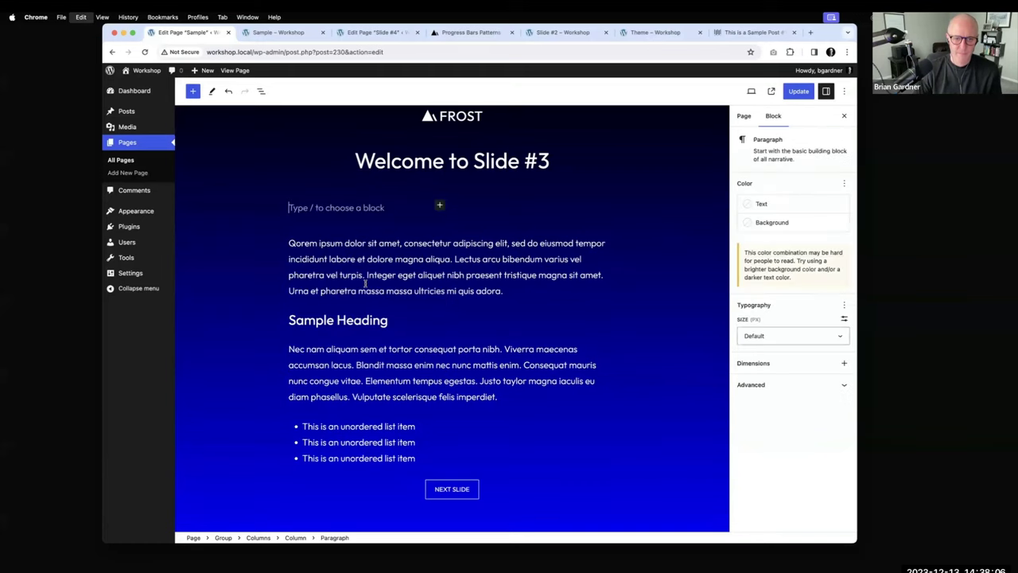
key(super+v)
scroll(517, 203, up, 3)
- Insert an image block in the second column with frost-style-variation-magenta.jpg from the media library
click(544, 207)
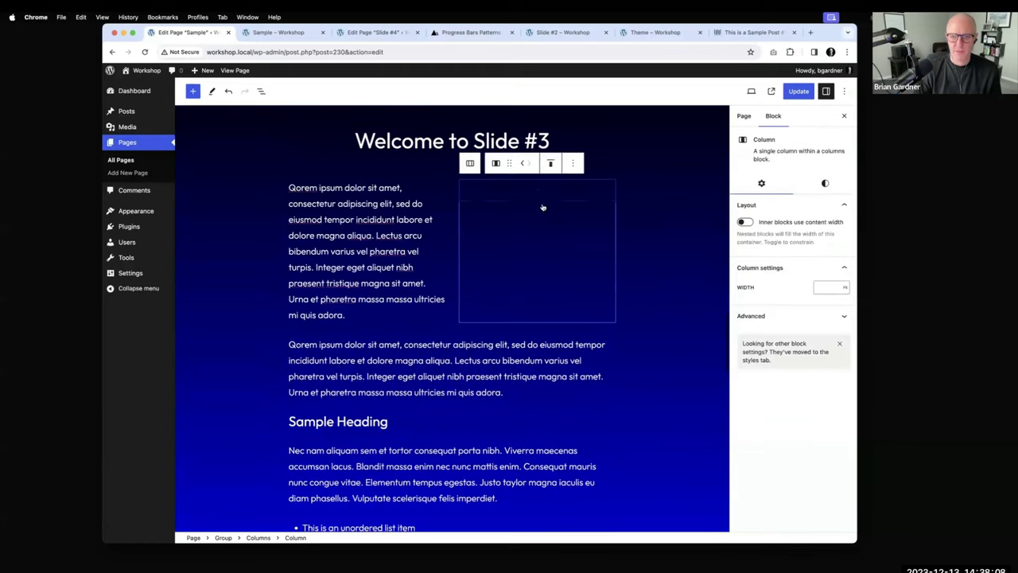
click(543, 194)
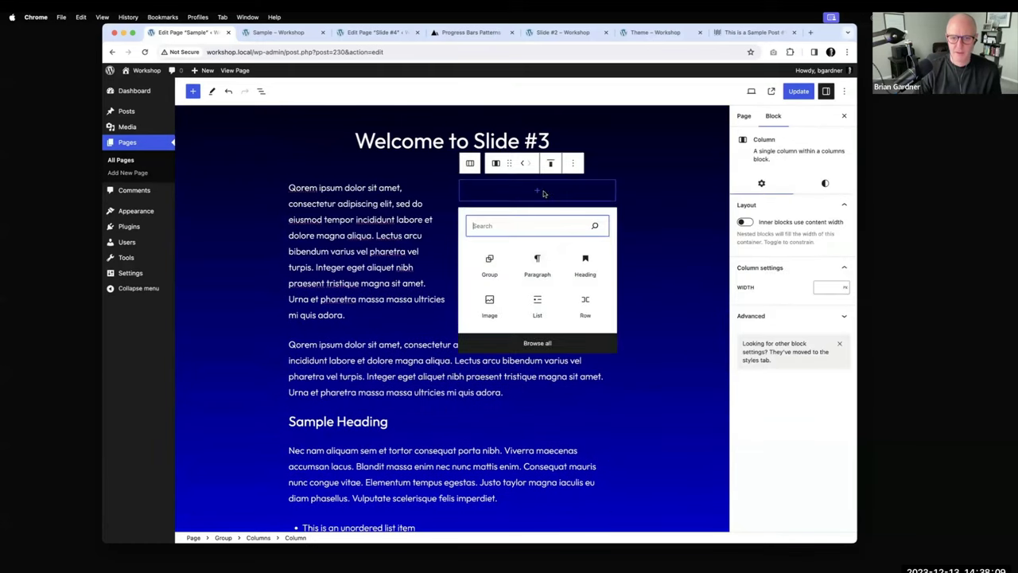
click(486, 303)
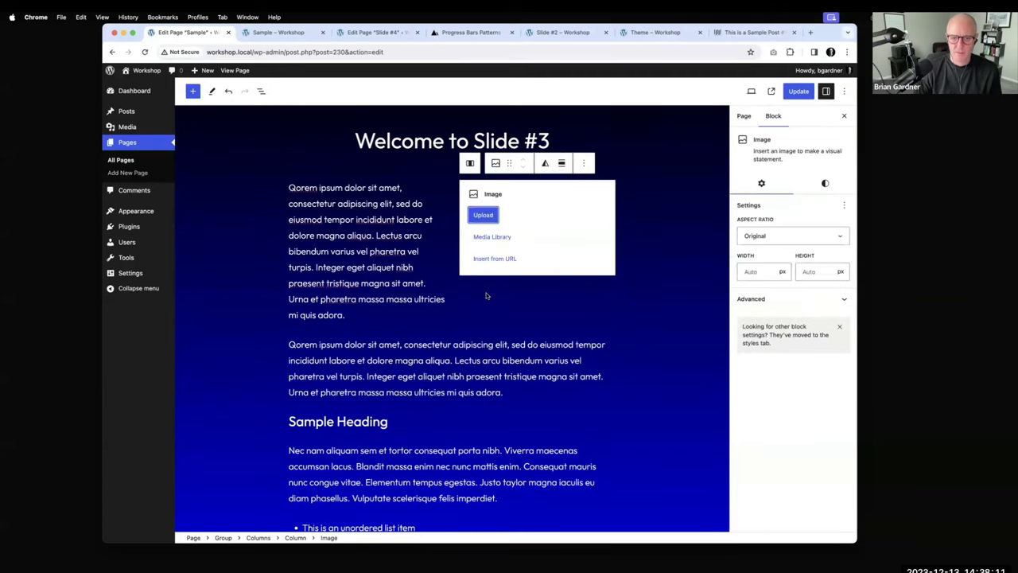
click(482, 212)
click(604, 371)
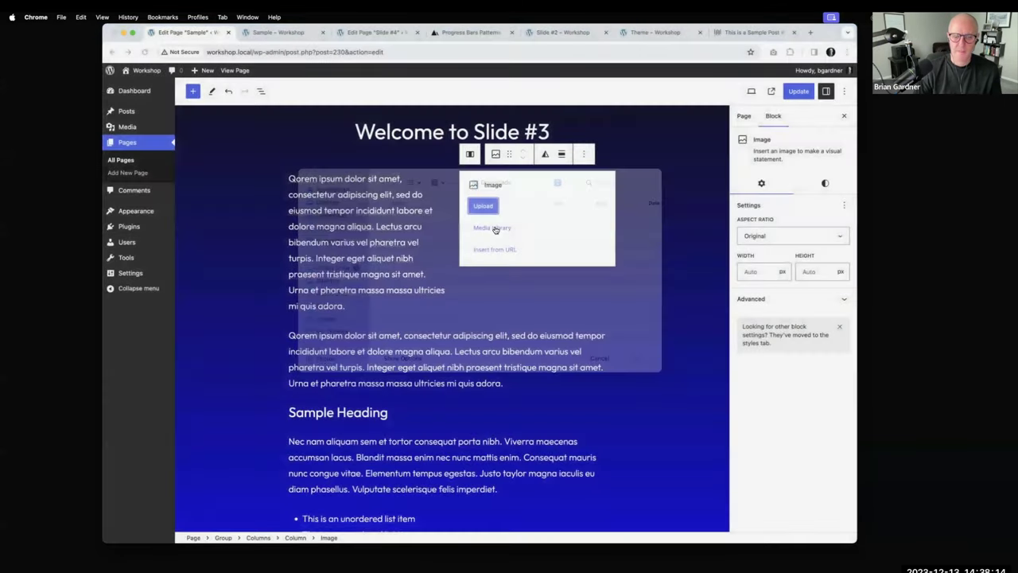
click(496, 228)
click(279, 185)
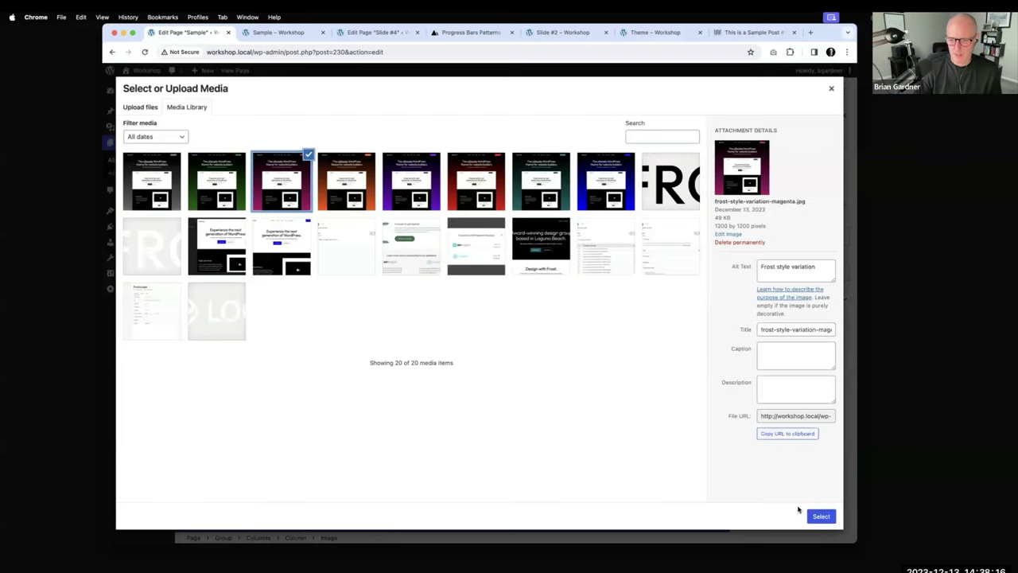
click(822, 516)
- Delete the two paragraphs, Sample Heading and unordered list below the new columns
scroll(450, 438, down, 2)
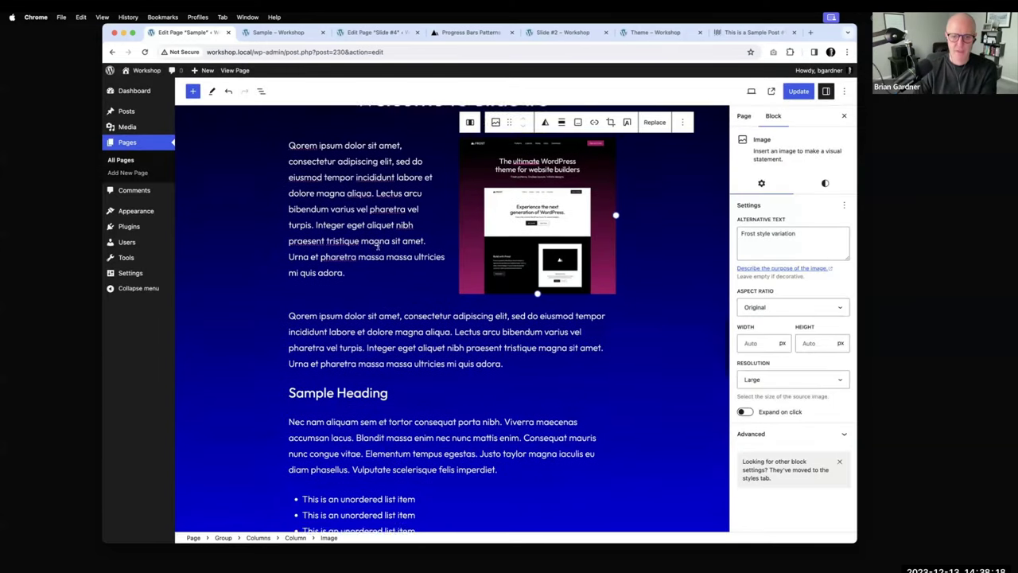
drag(432, 477, 415, 513)
drag(362, 388, 458, 352)
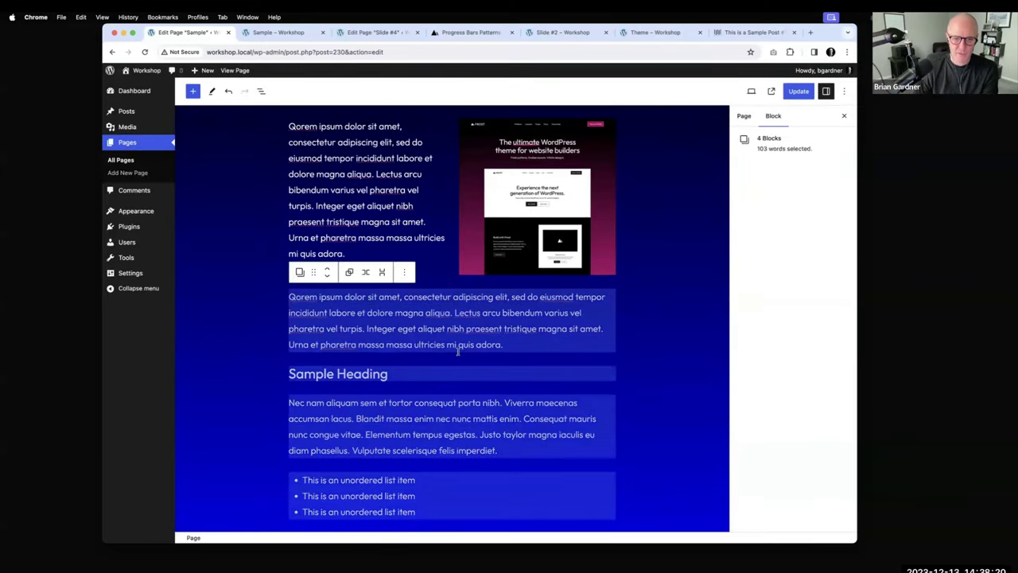
key(BackSpace)
scroll(494, 333, up, 3)
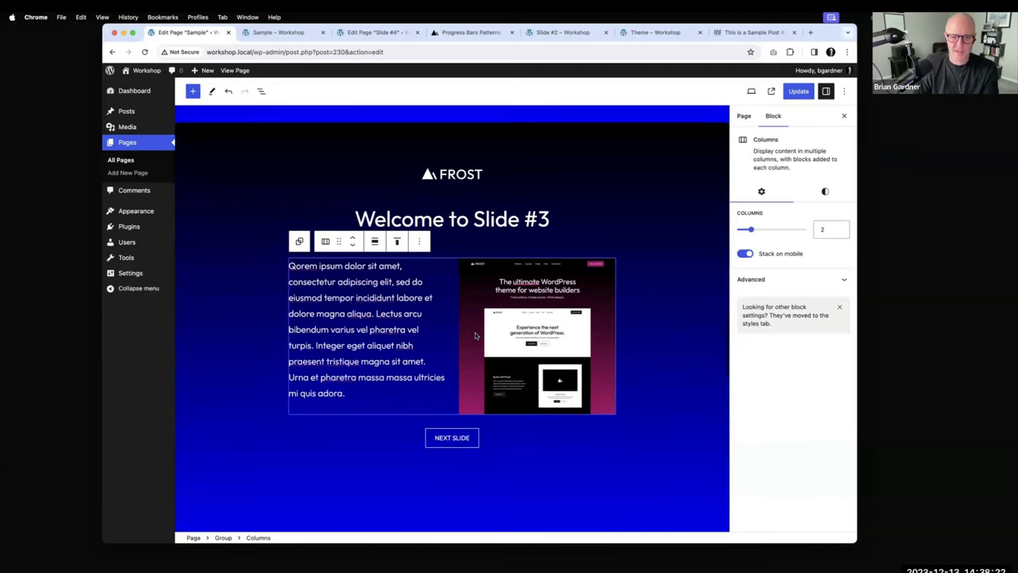
- Set the content and wide widths of the duplicated slide's group to 960 px
click(222, 537)
double_click(807, 285)
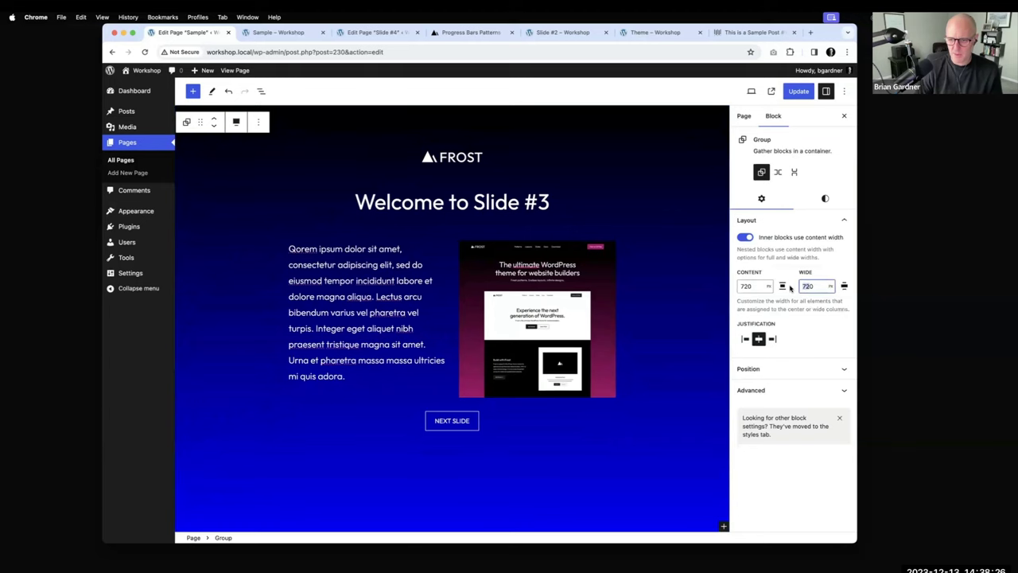
text(960)
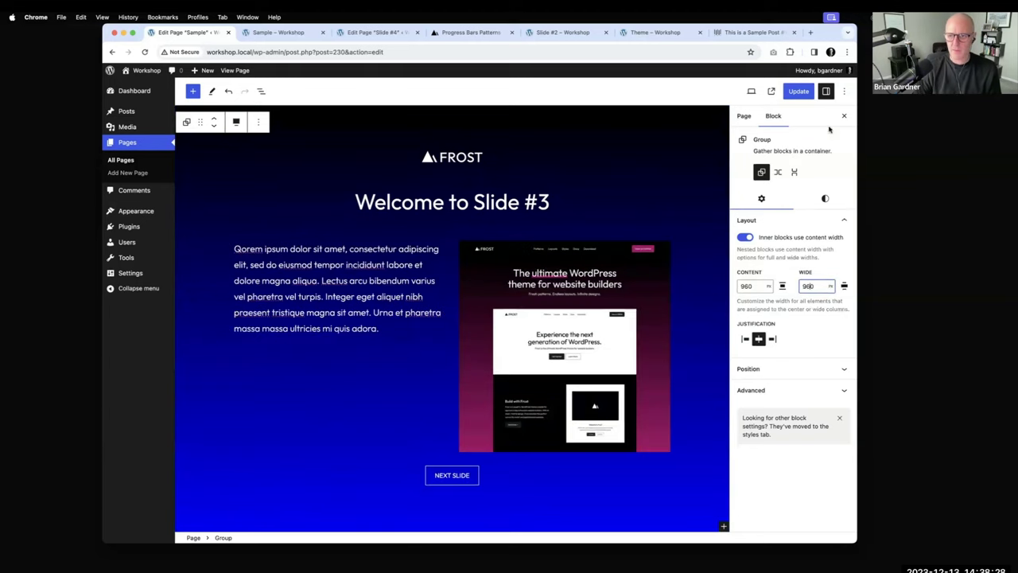
- Update the page and reload the published Sample page to check the widened two-column slide
click(798, 90)
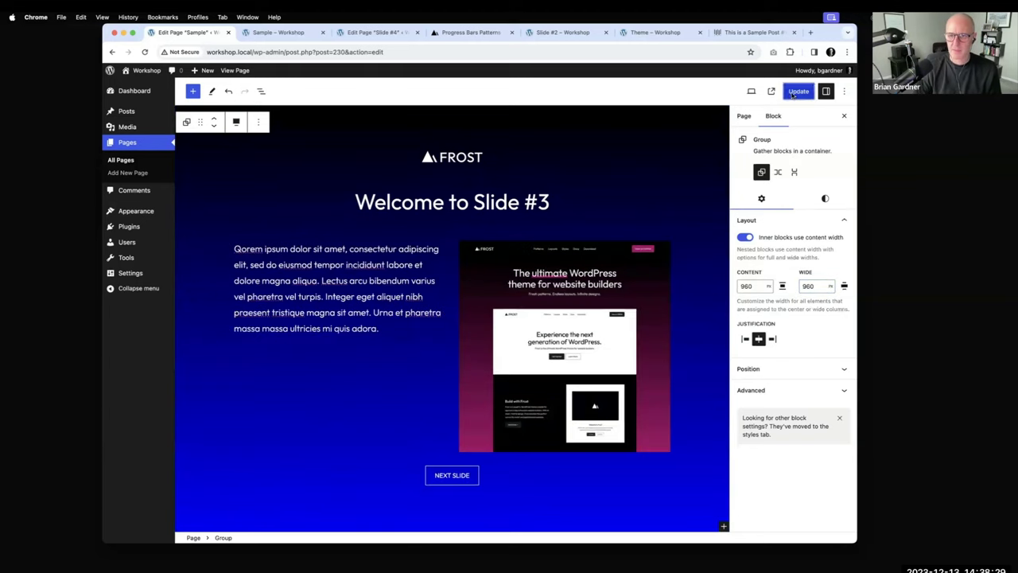
click(276, 33)
key(super+r)
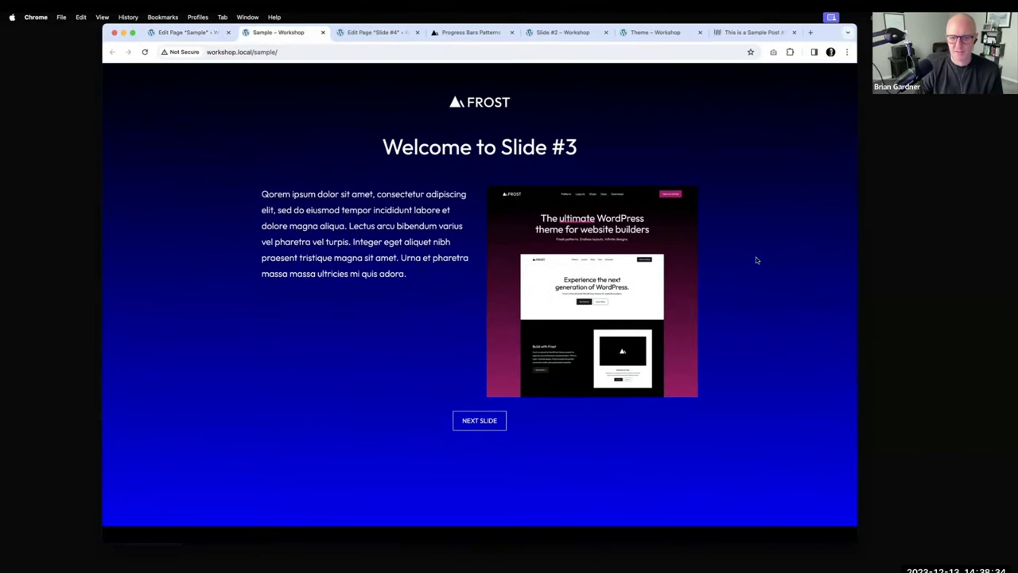
- Return to the page editor and add a heading block reading "Headline" above the first column's paragraph
click(185, 33)
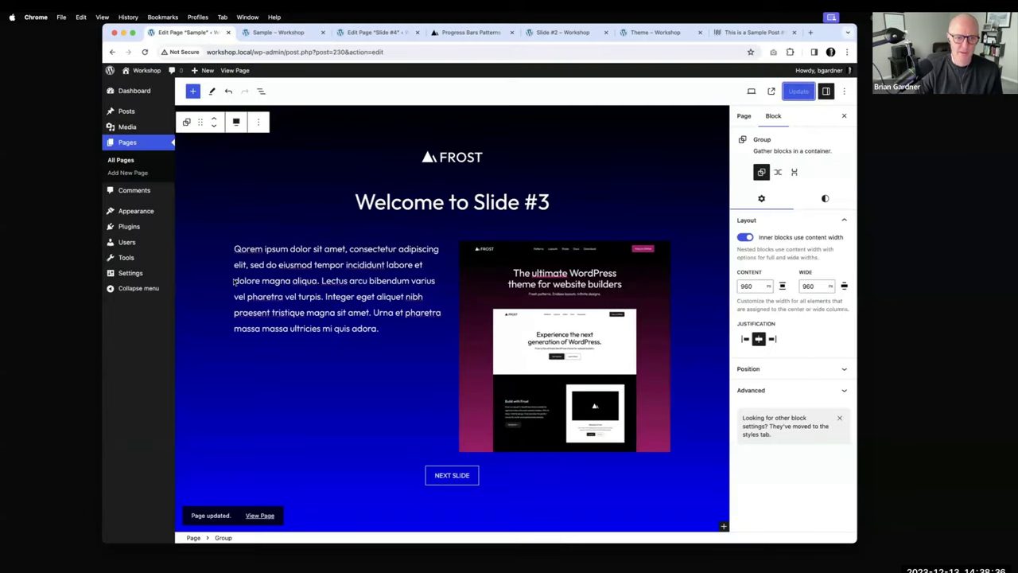
click(235, 249)
key(Return)
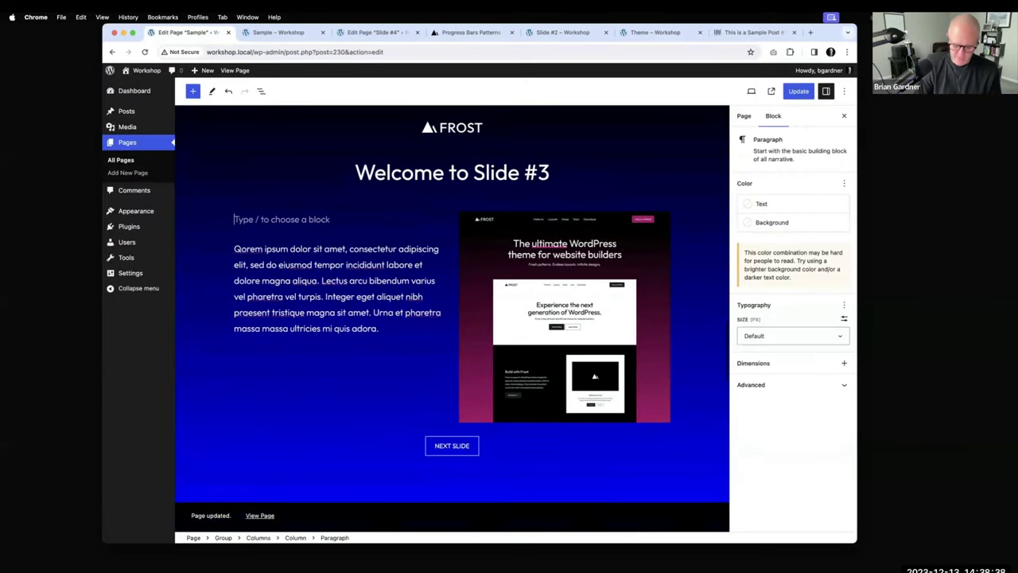
text(Headline)
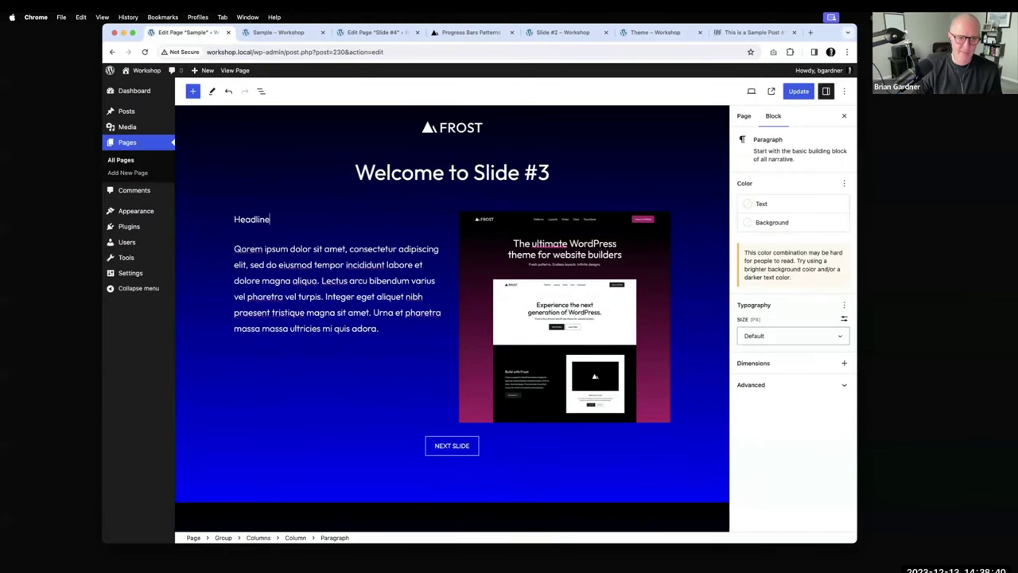
click(270, 195)
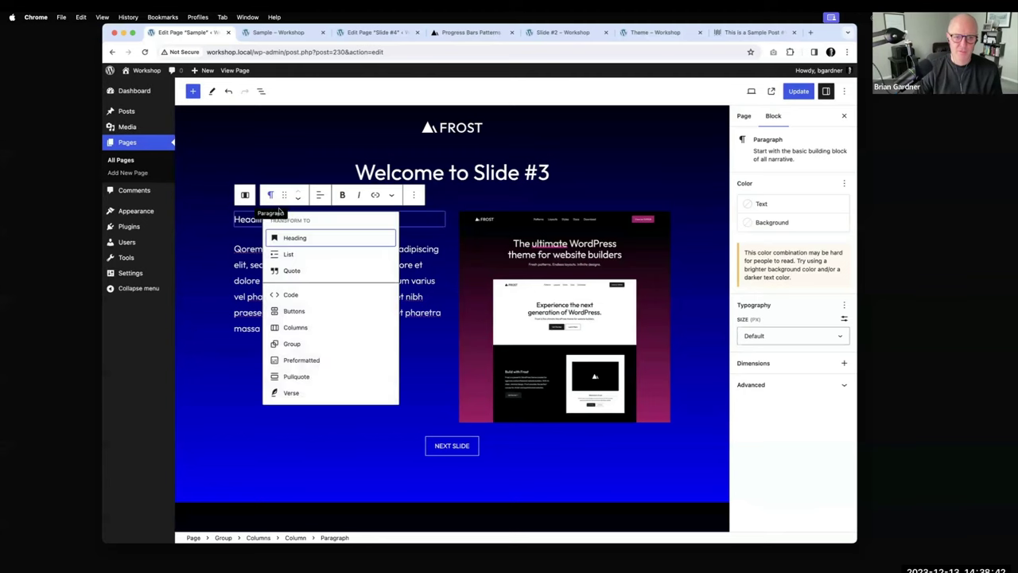
click(302, 238)
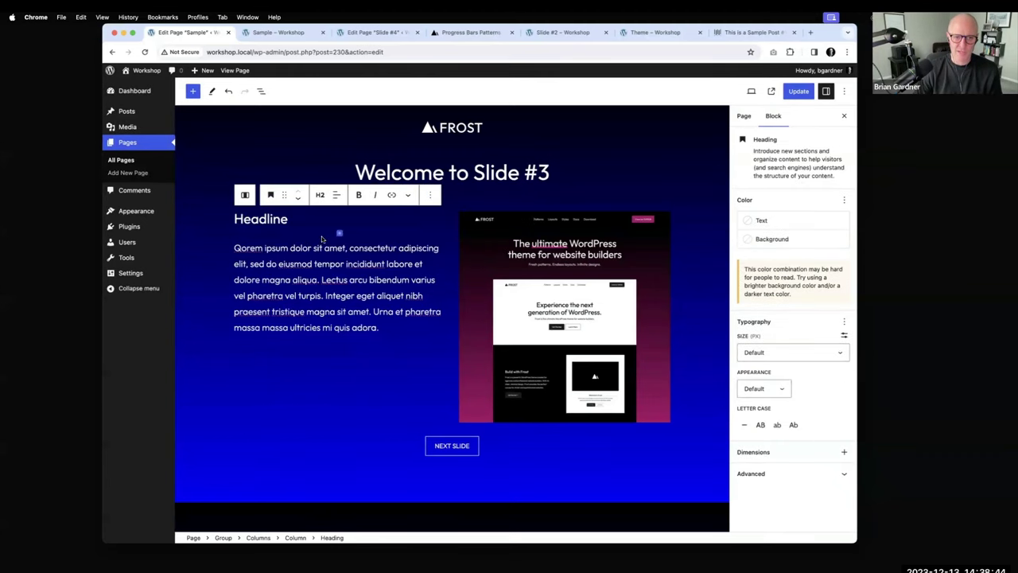
- Set the font size of the "Headline" heading to 60px
click(784, 340)
scroll(788, 429, down, 3)
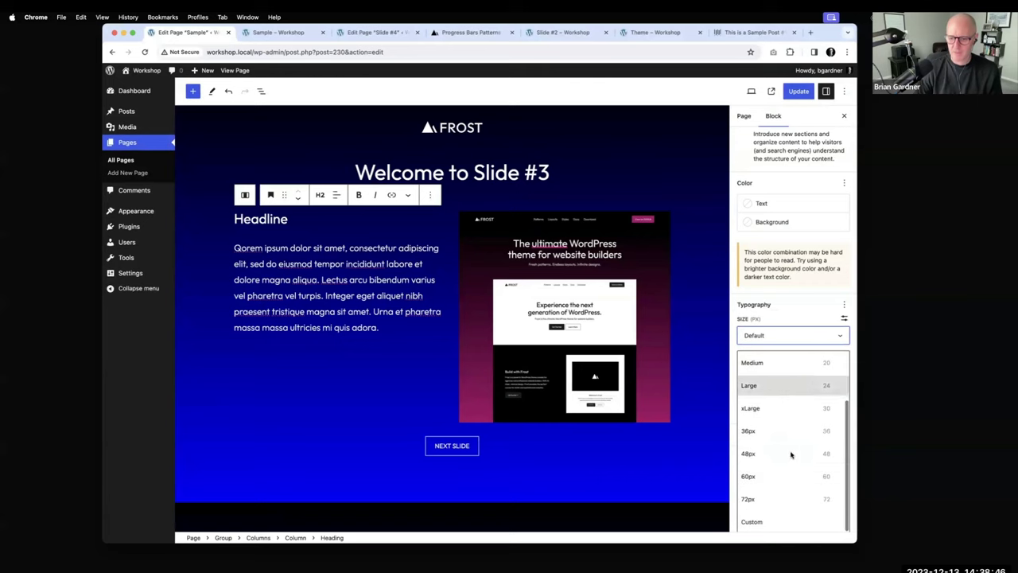
click(790, 473)
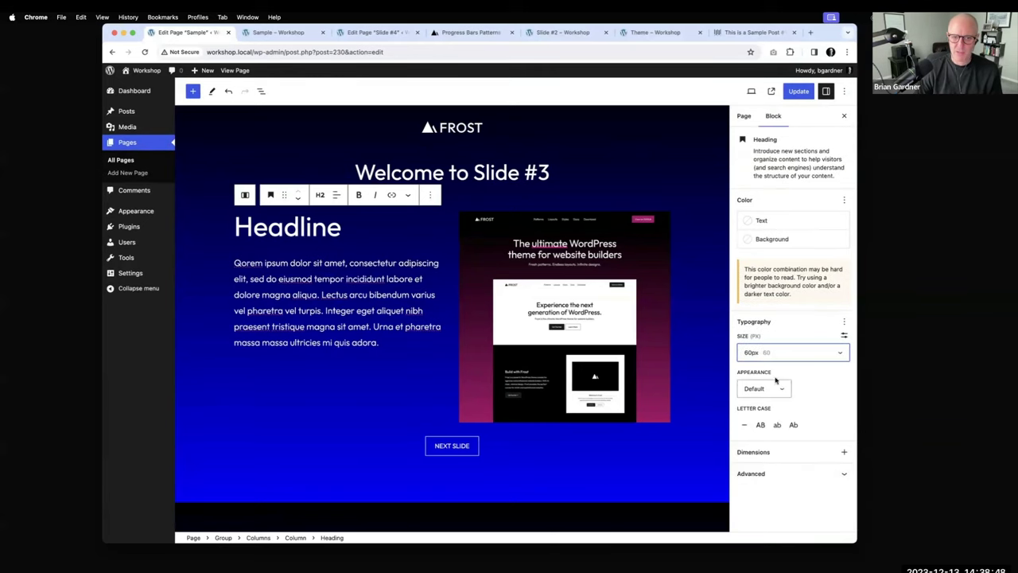
- Update the page and reload the published Sample page to check the enlarged "Headline" heading
click(803, 91)
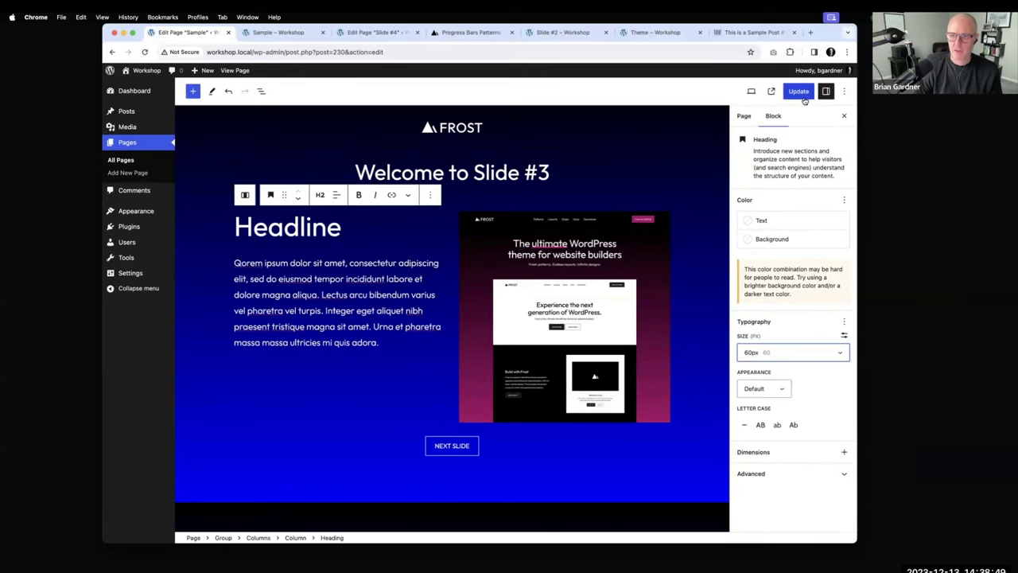
click(290, 35)
key(super+r)
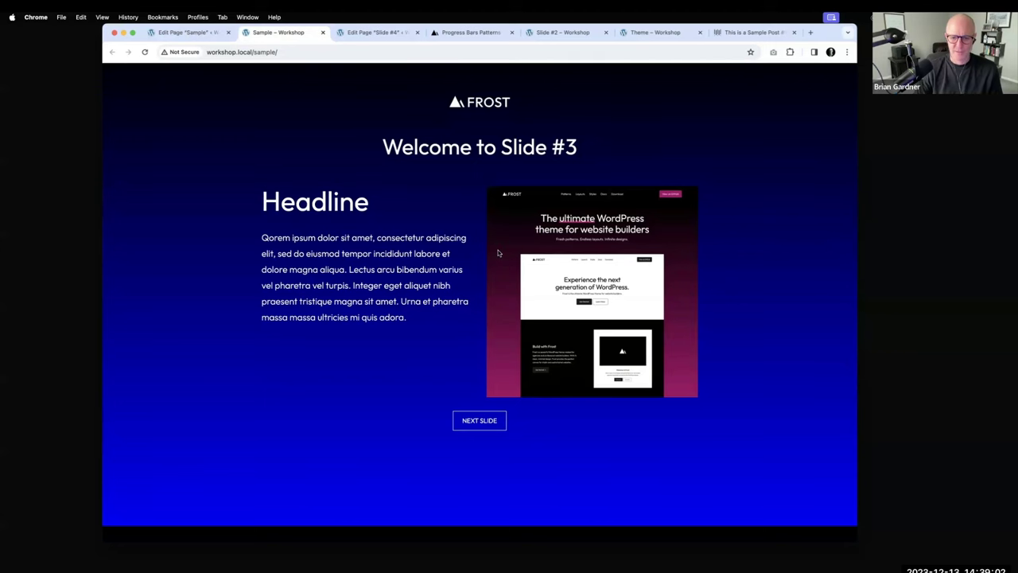
- Return to the page editor and vertically align the slide's Columns block to the middle
click(200, 38)
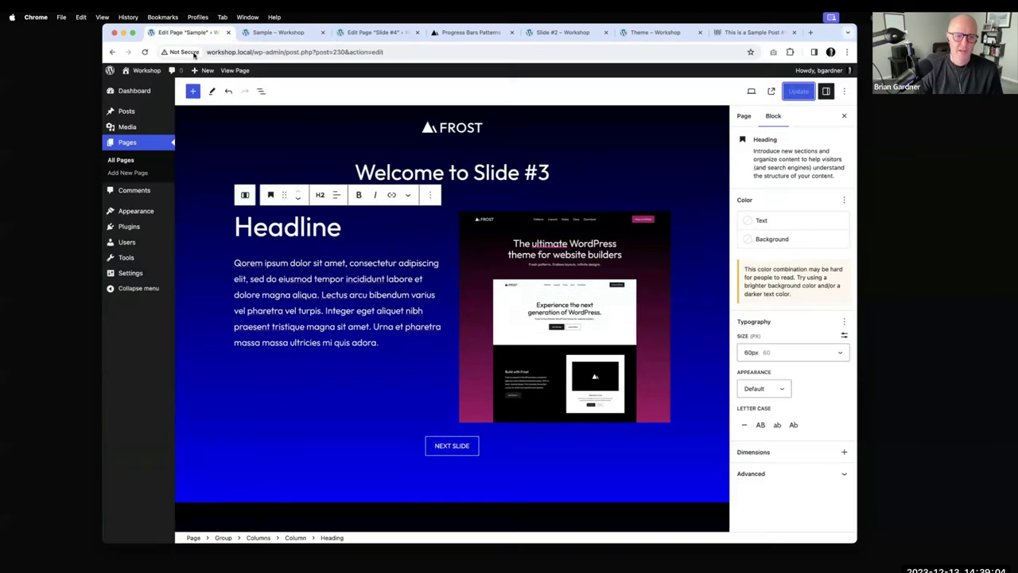
click(260, 91)
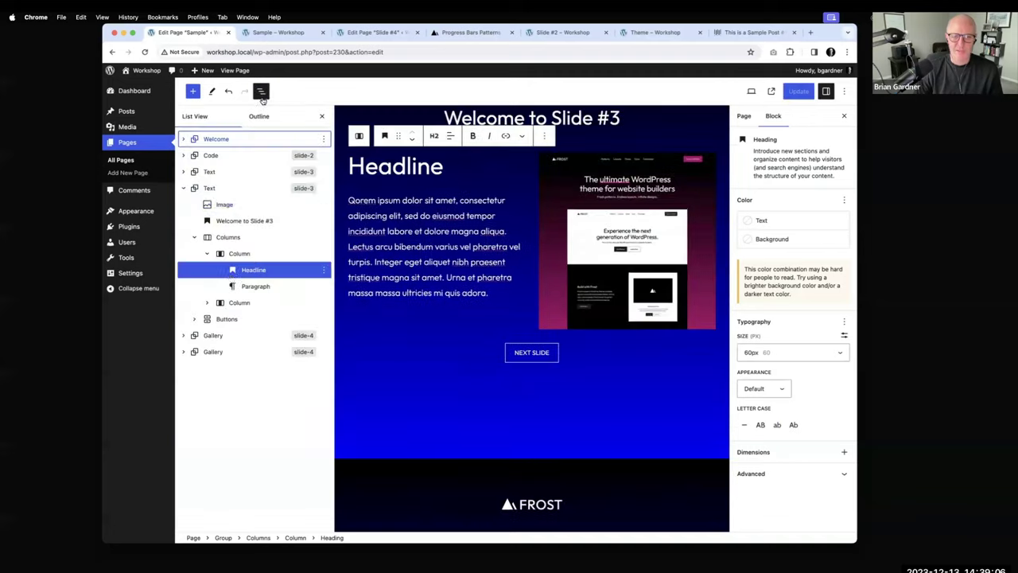
click(231, 238)
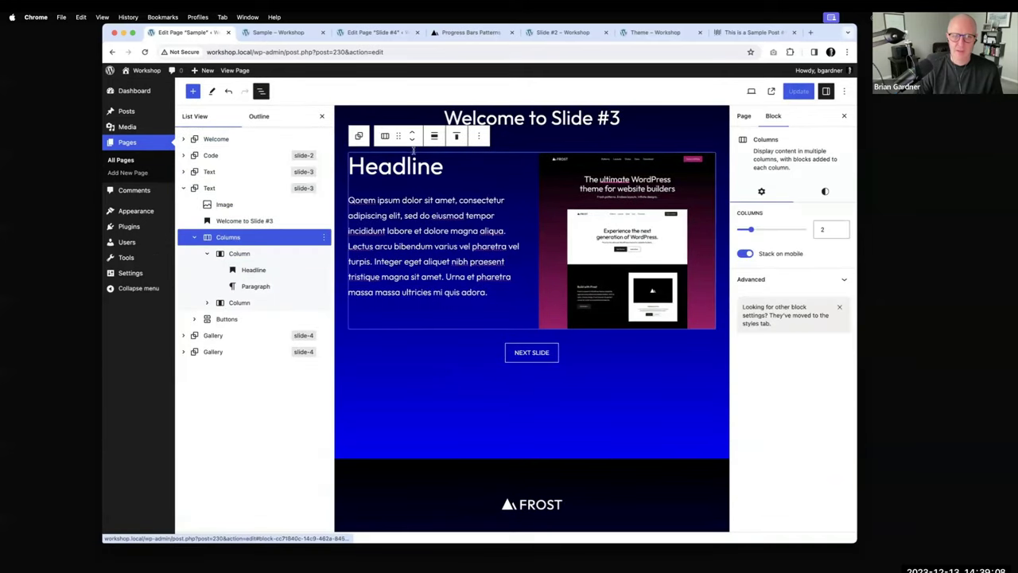
click(456, 138)
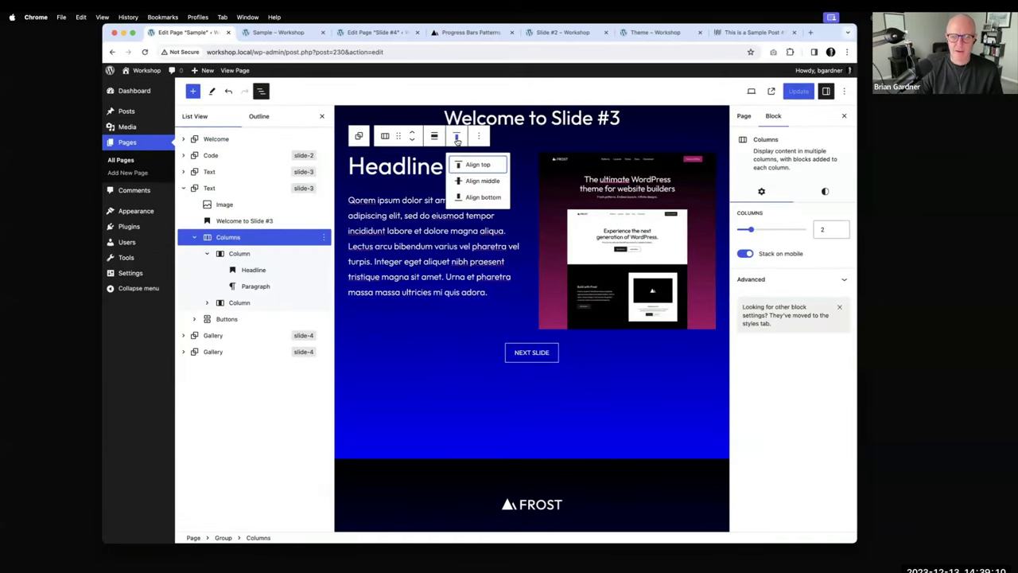
click(481, 182)
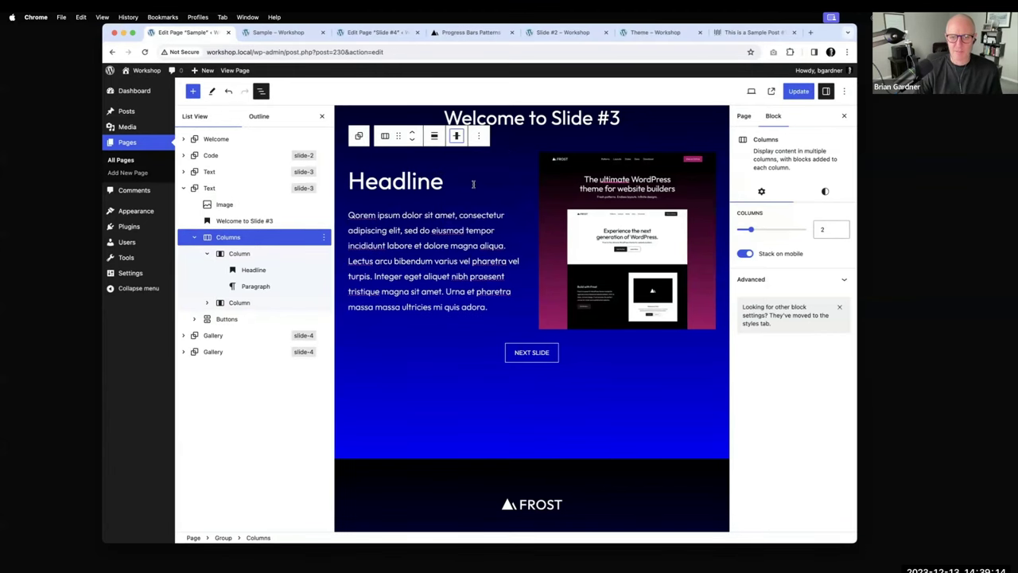
- Update the page and reload the published Sample page to check the vertical centering of the Headline column
click(799, 90)
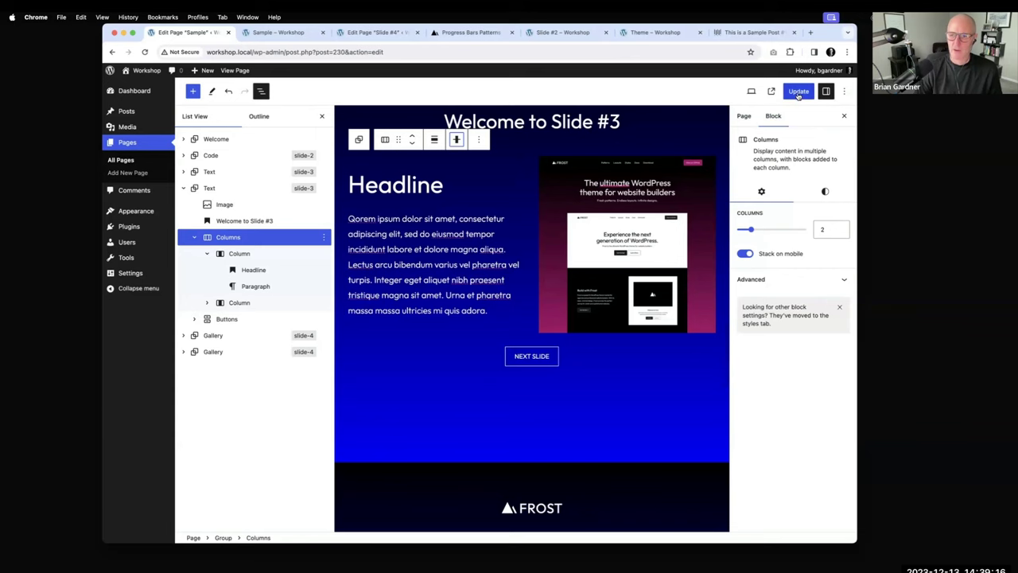
click(303, 33)
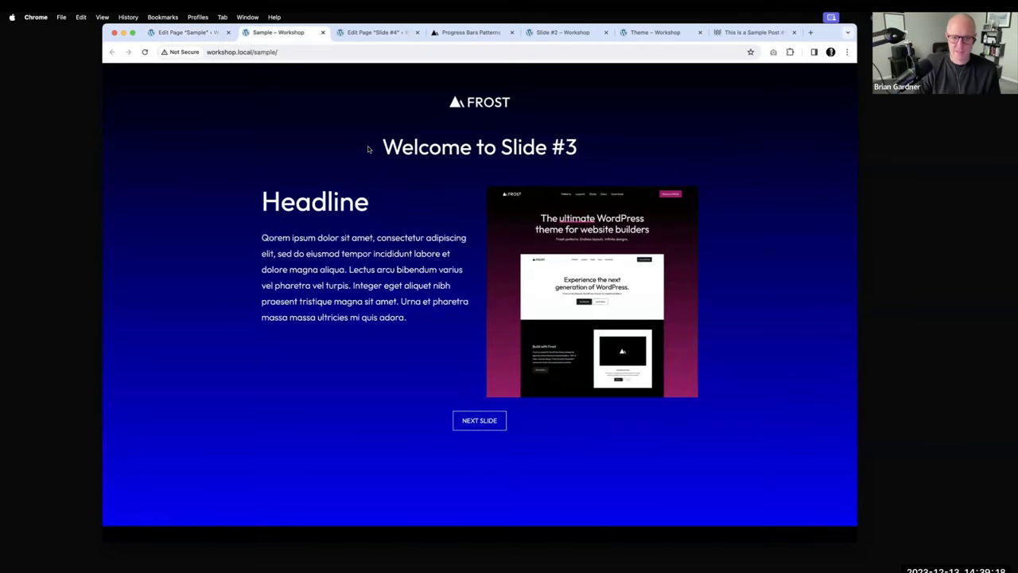
key(super+r)
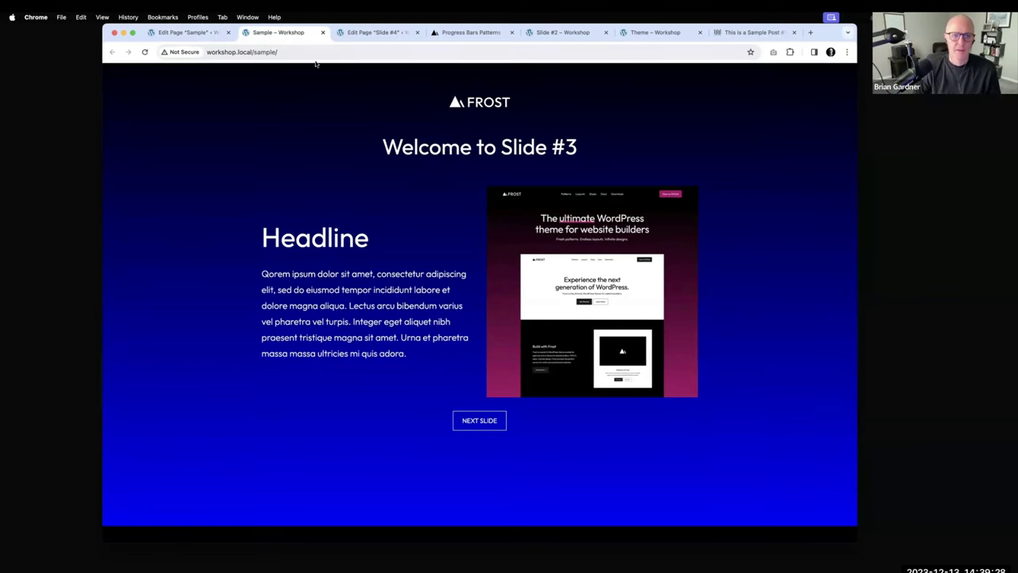
scroll(556, 266, down, 1)
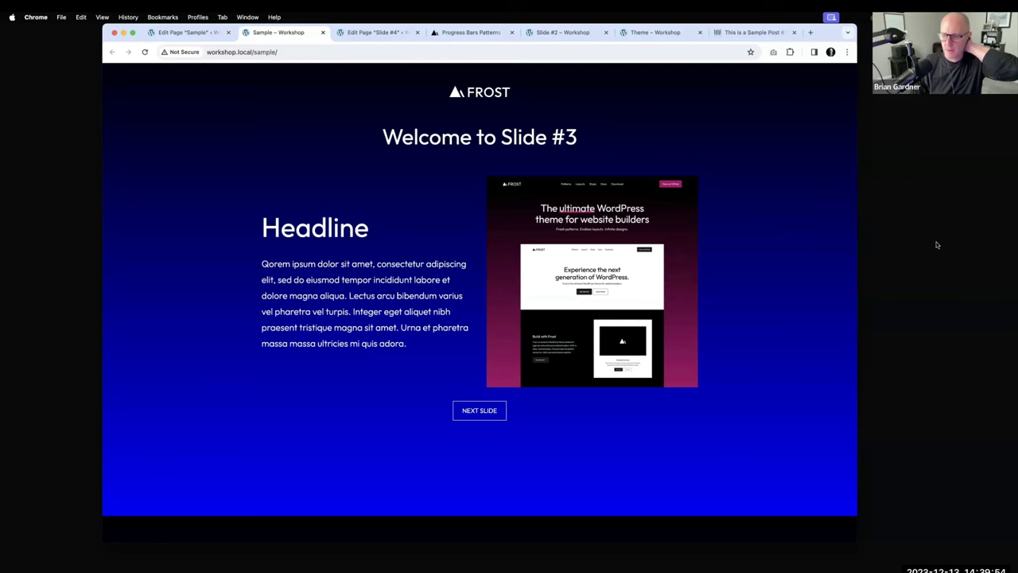
- Open the Frost theme's download page from the Progress Bars pattern page and view its download options
click(467, 33)
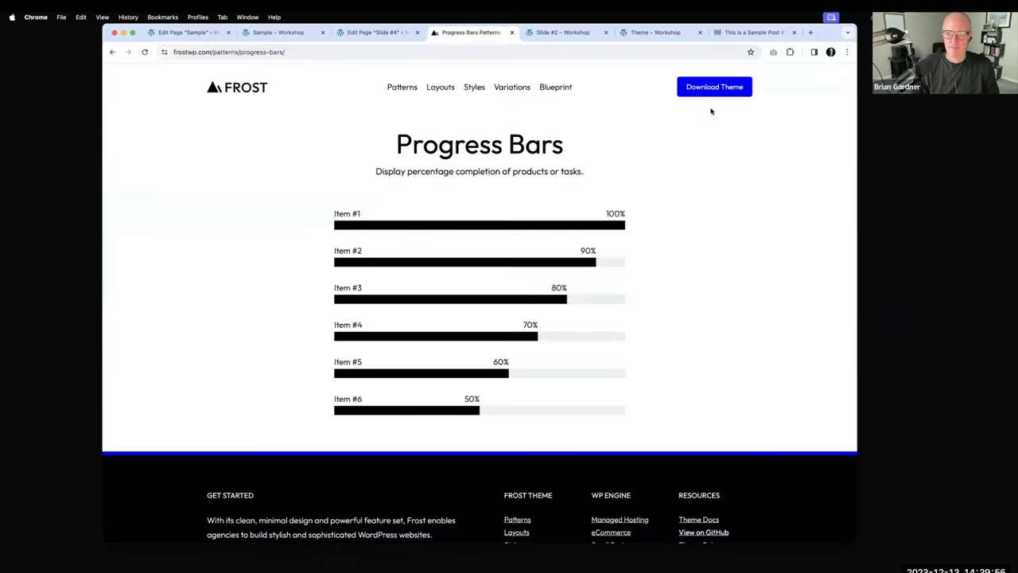
click(692, 89)
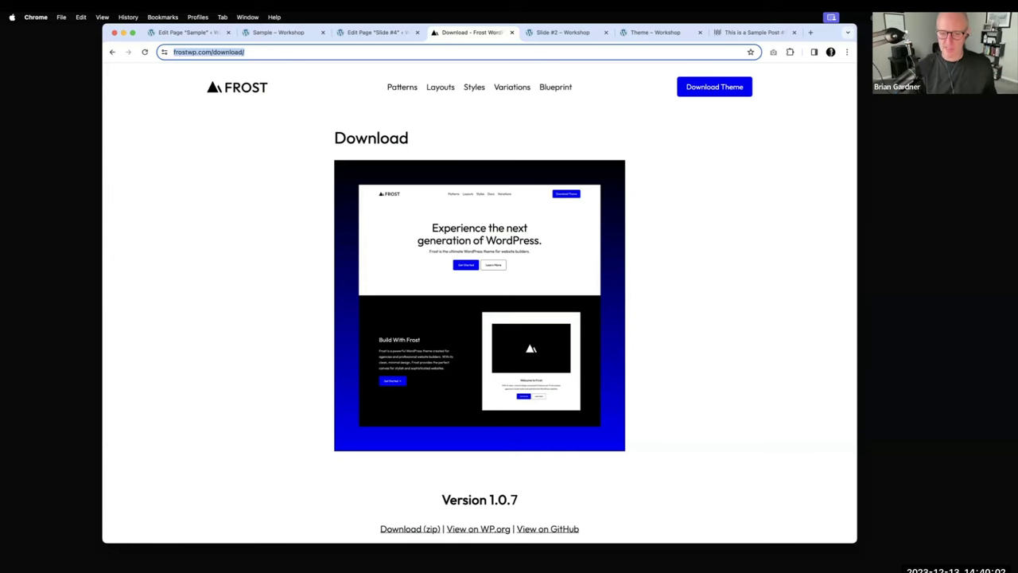
scroll(726, 414, down, 3)
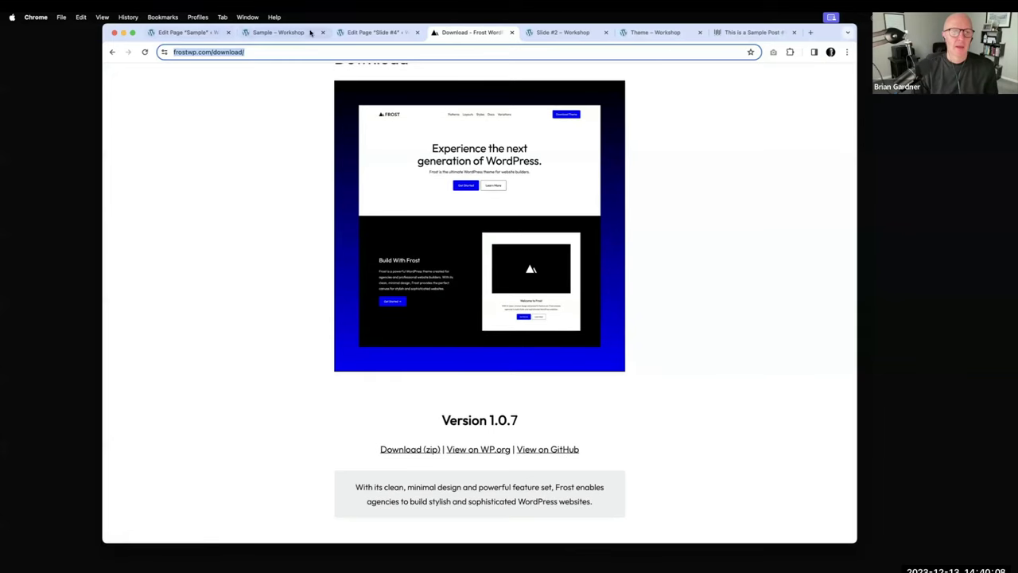
- Detach the published Sample page into its own browser window, showing the first slide, and narrow that window to phone width
click(279, 33)
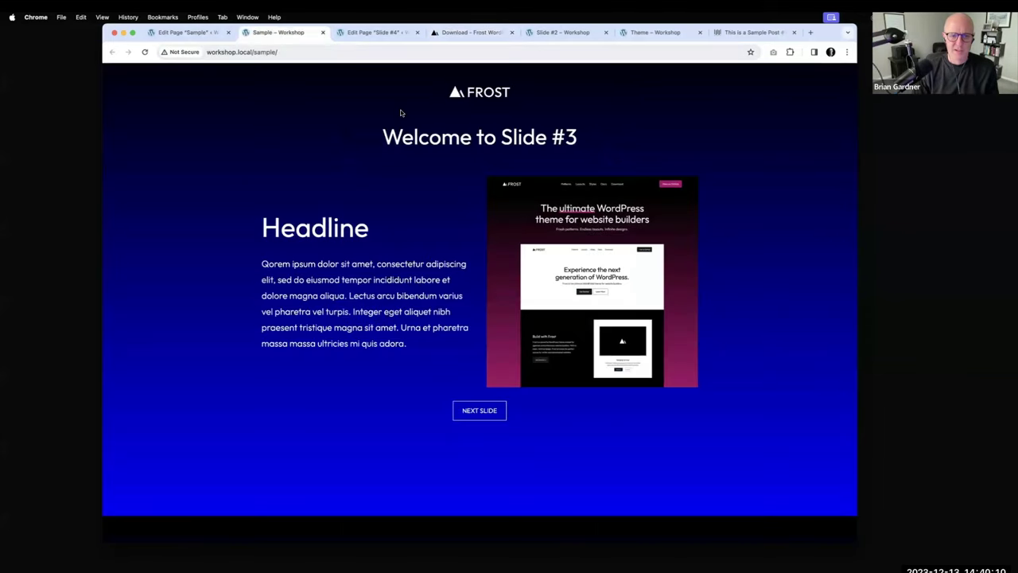
scroll(401, 113, up, 10)
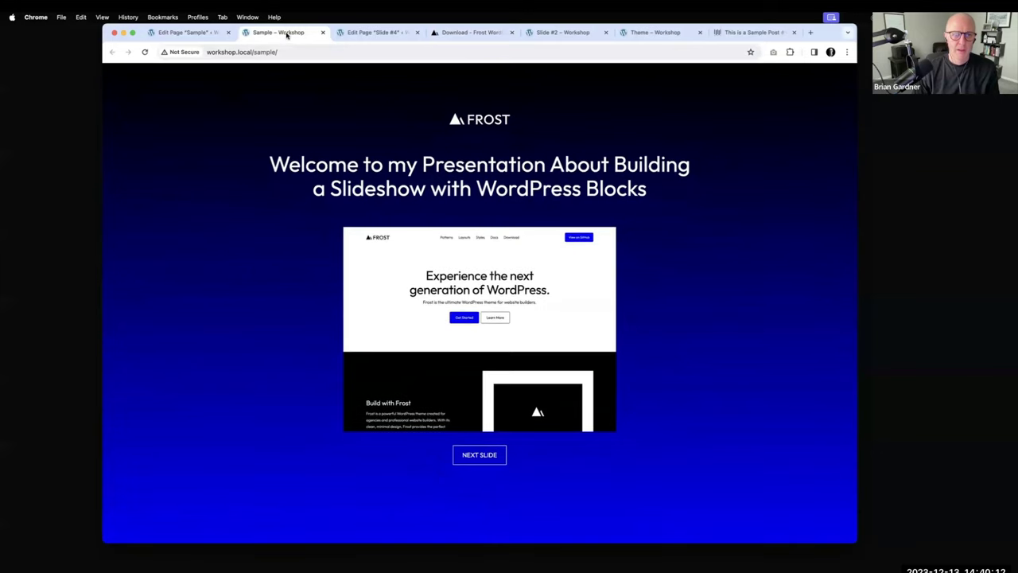
drag(287, 34, 293, 70)
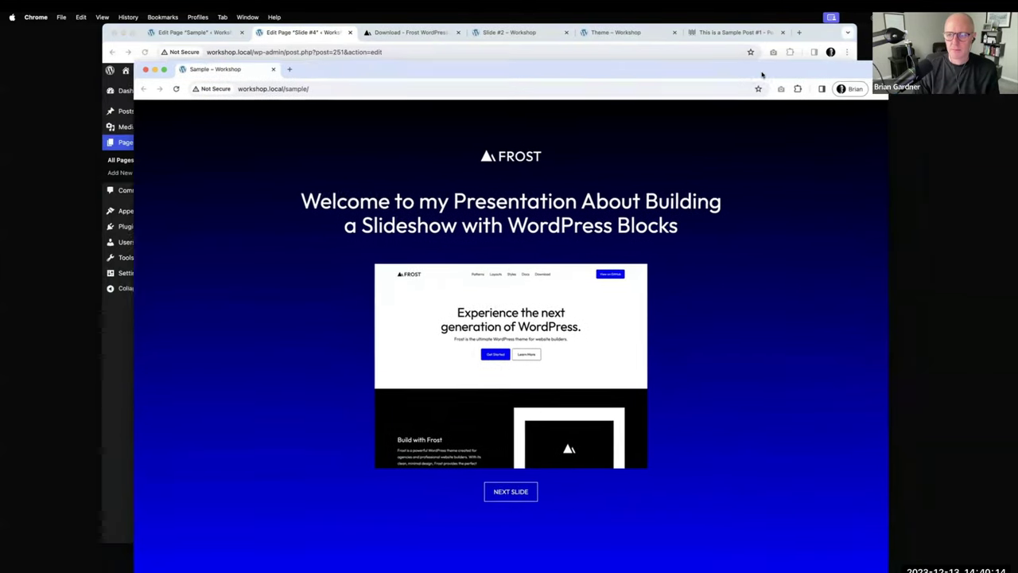
drag(859, 144, 329, 173)
drag(319, 70, 540, 73)
- Open the WordPress Pages list in the main browser window and bring the narrow Sample window back to the front
click(202, 197)
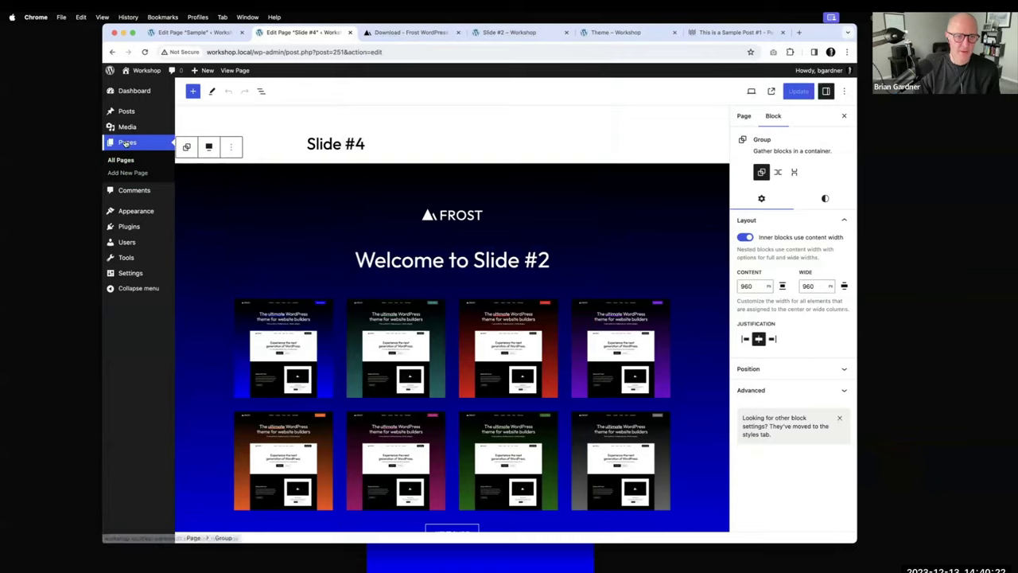
click(125, 142)
click(439, 560)
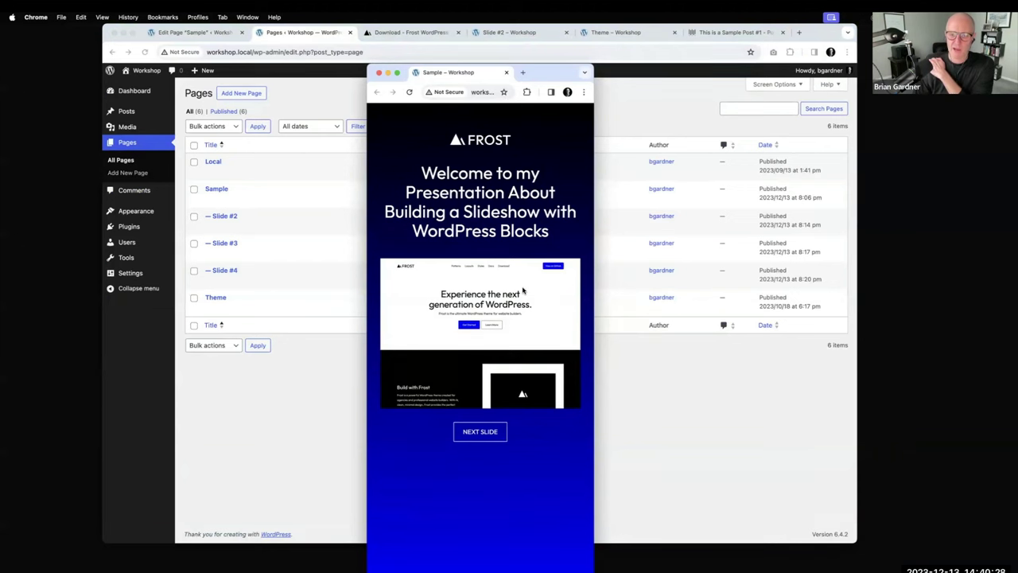
- Examine how each slide adapts to the phone-width window, including the columns, gallery and progress bars, and return the page to the main window
scroll(522, 290, down, 6)
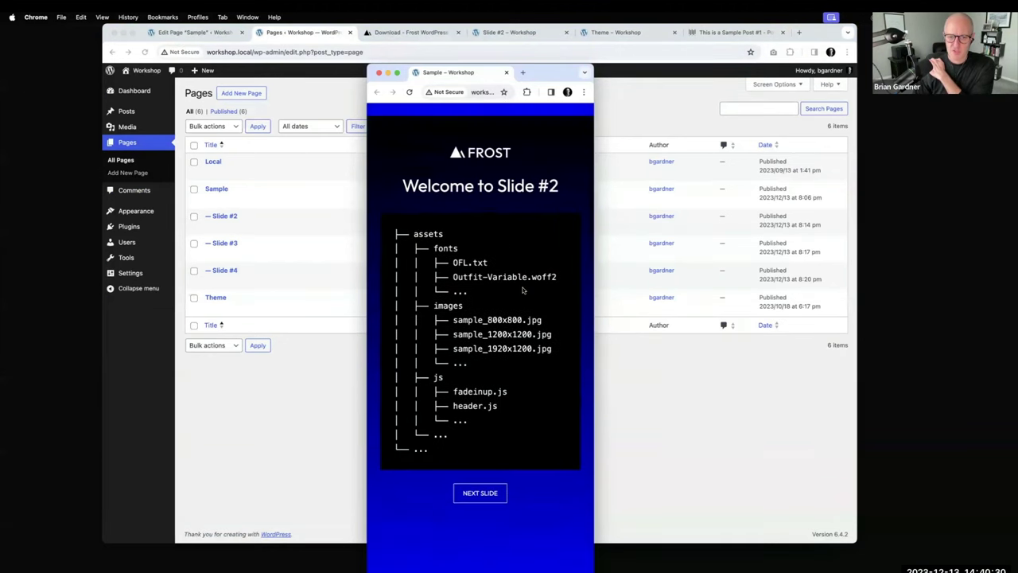
scroll(523, 290, down, 8)
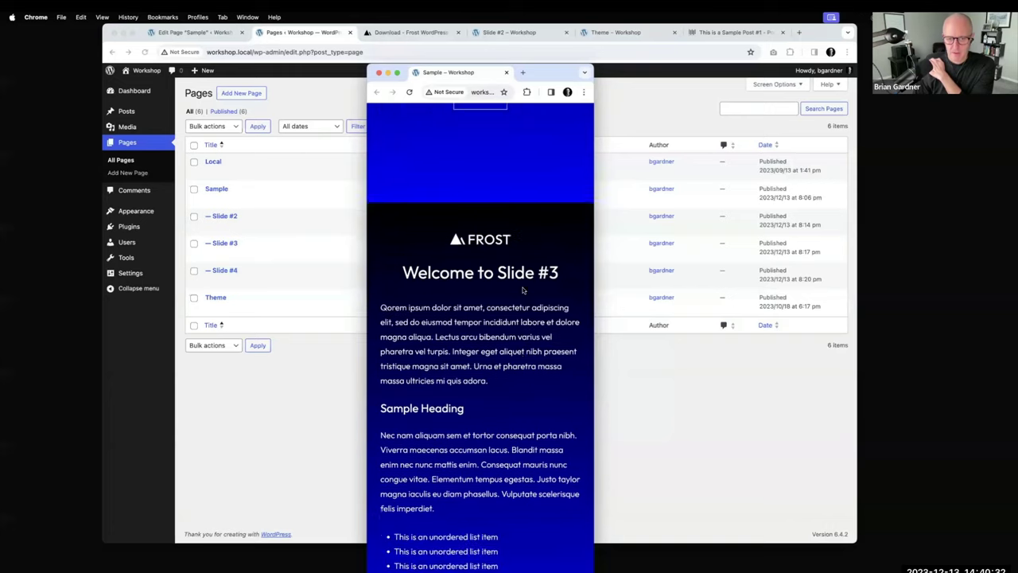
scroll(522, 291, down, 8)
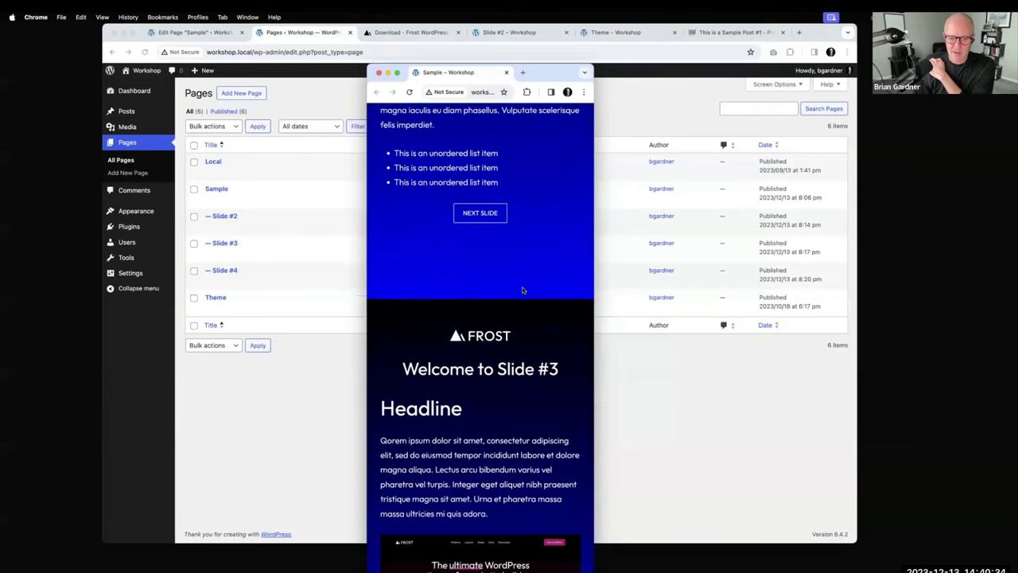
scroll(522, 290, down, 4)
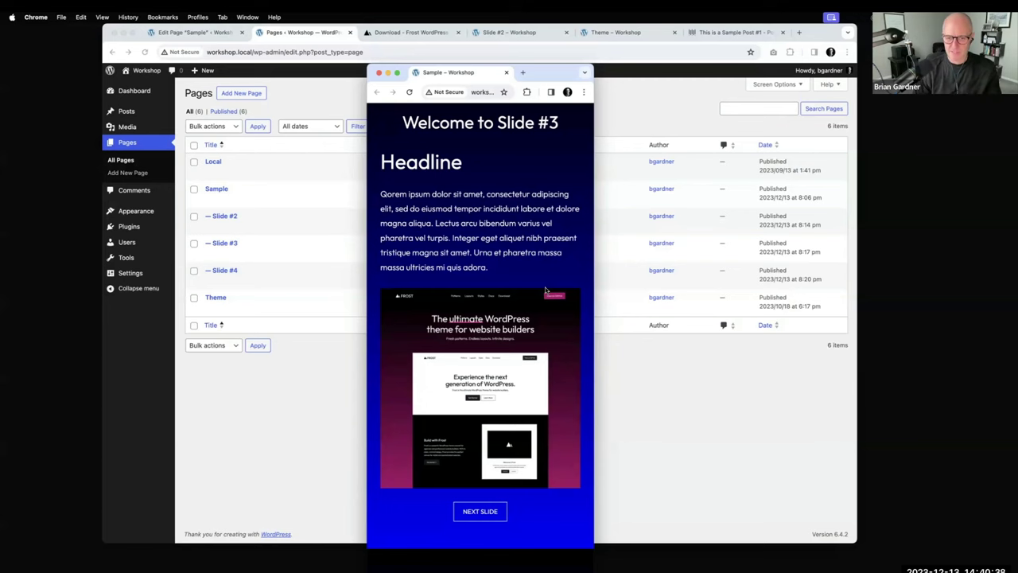
scroll(486, 305, down, 5)
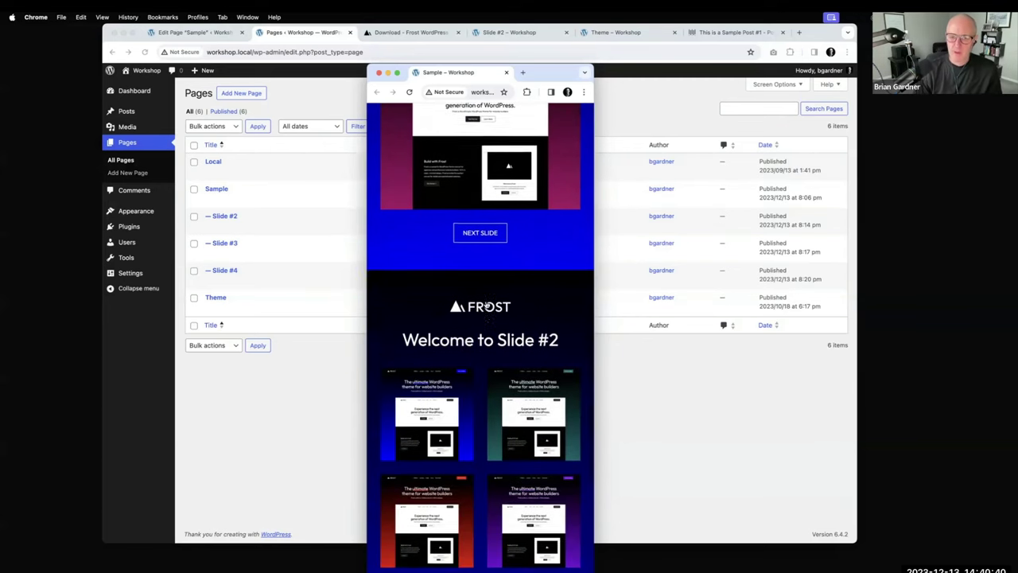
scroll(486, 304, down, 3)
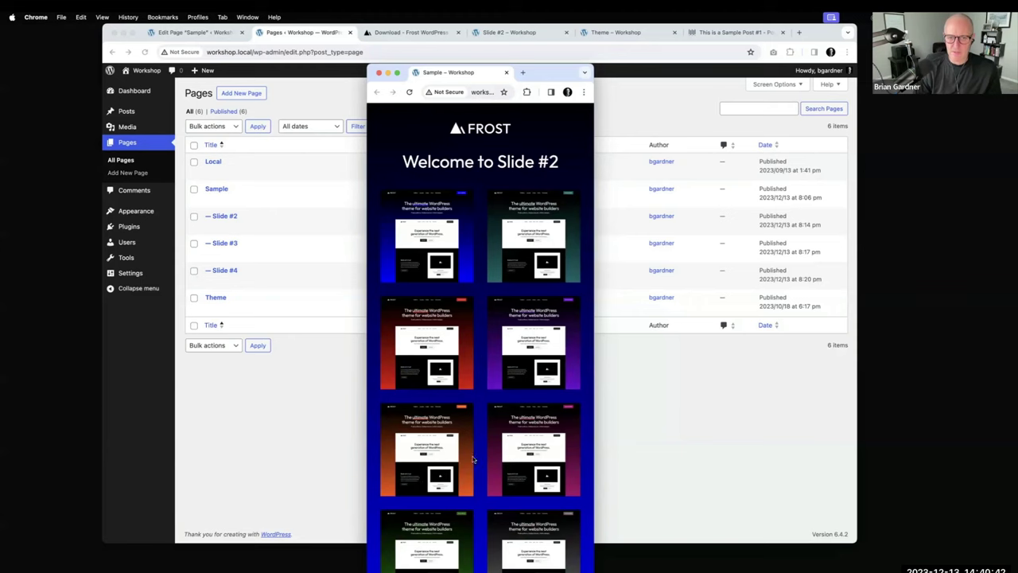
scroll(411, 356, down, 1)
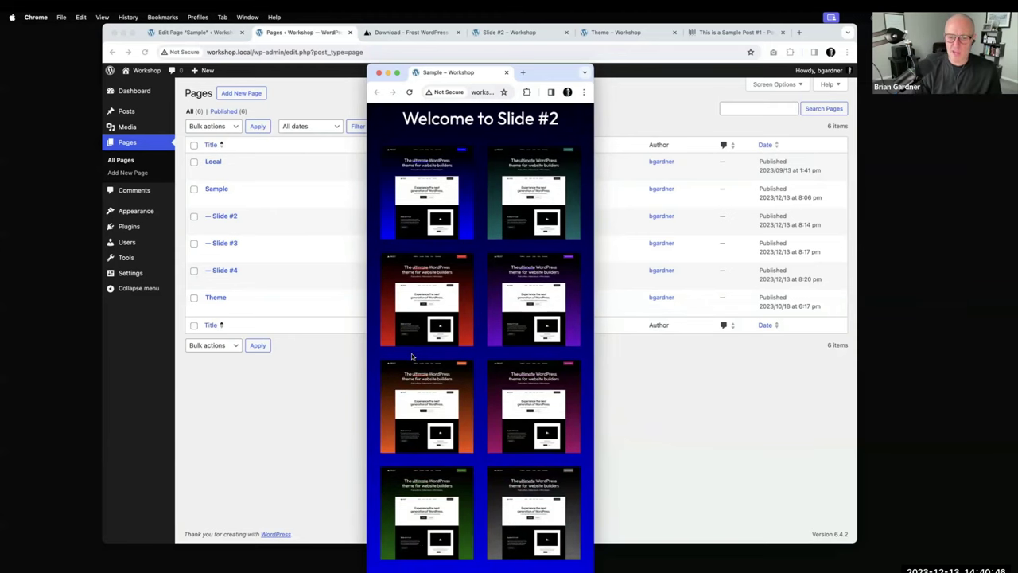
scroll(422, 352, down, 4)
scroll(436, 346, down, 7)
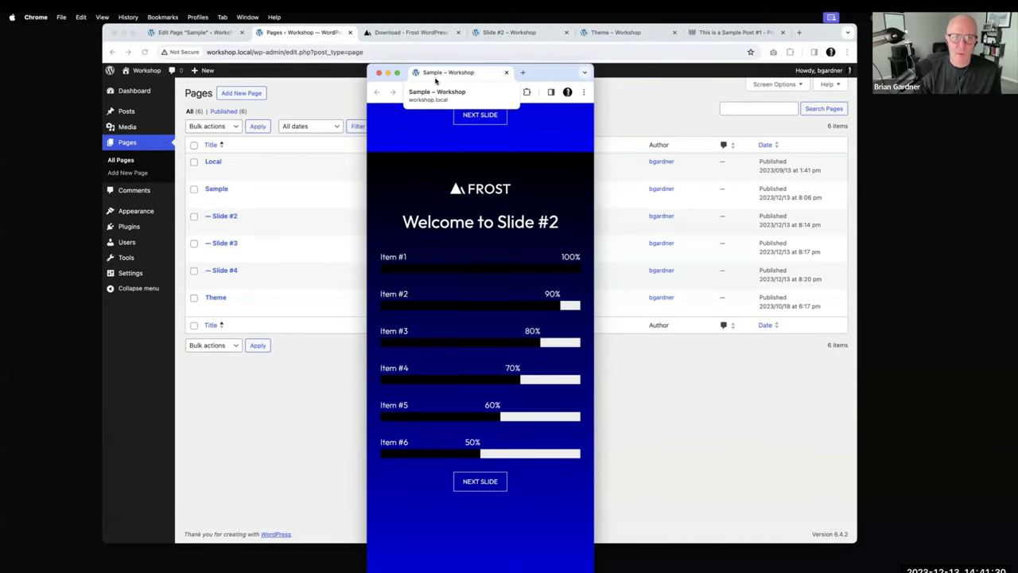
drag(436, 77, 375, 43)
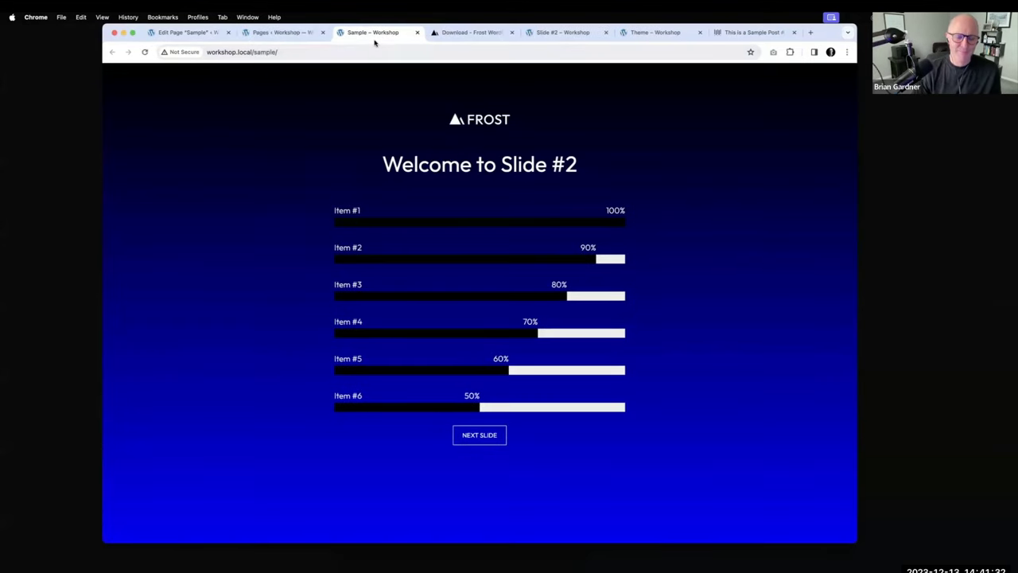
- Open the Sample, Slide #2 and Slide #3 pages in turn from the Pages list to review their separate content
click(303, 36)
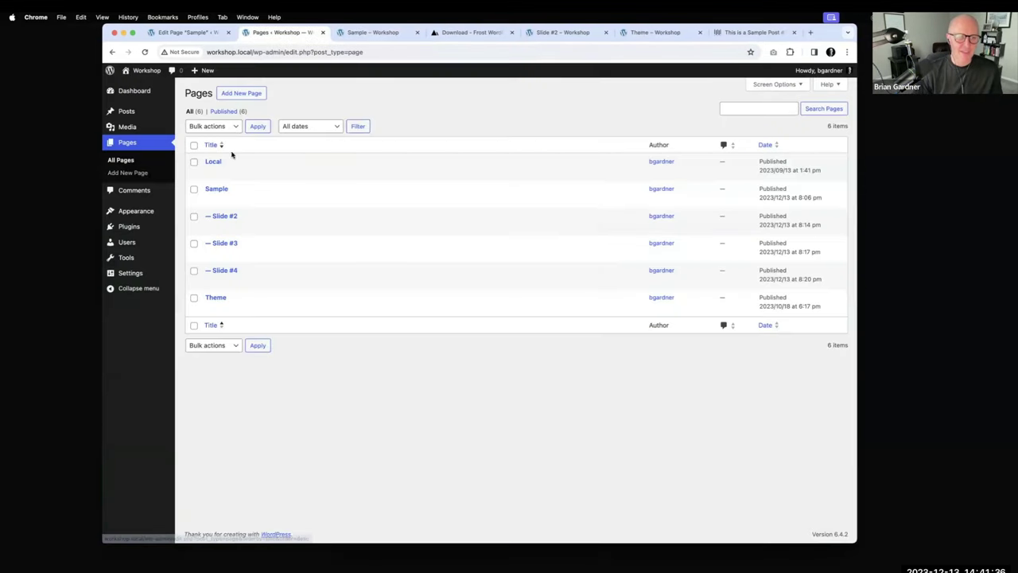
click(220, 190)
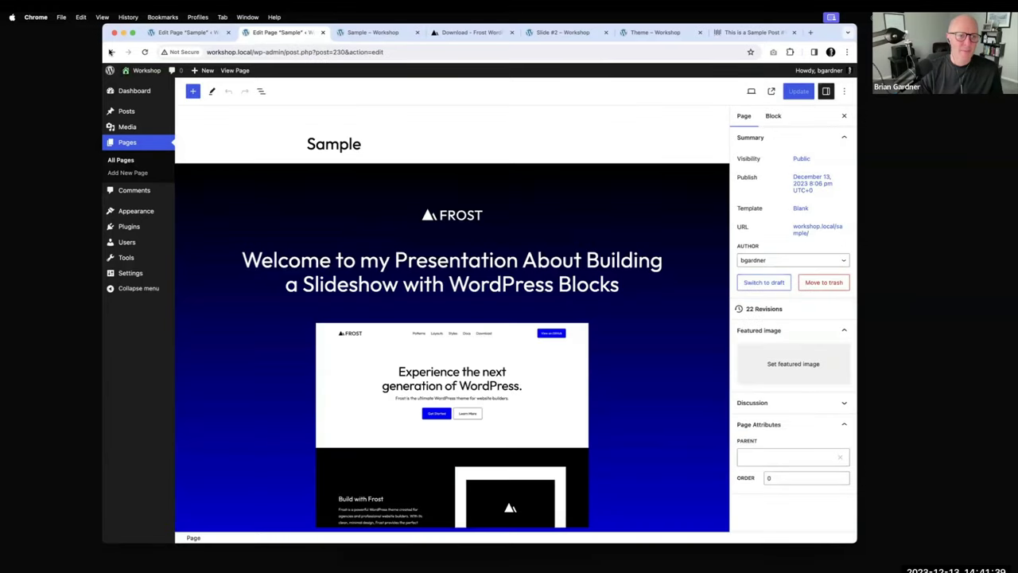
click(112, 52)
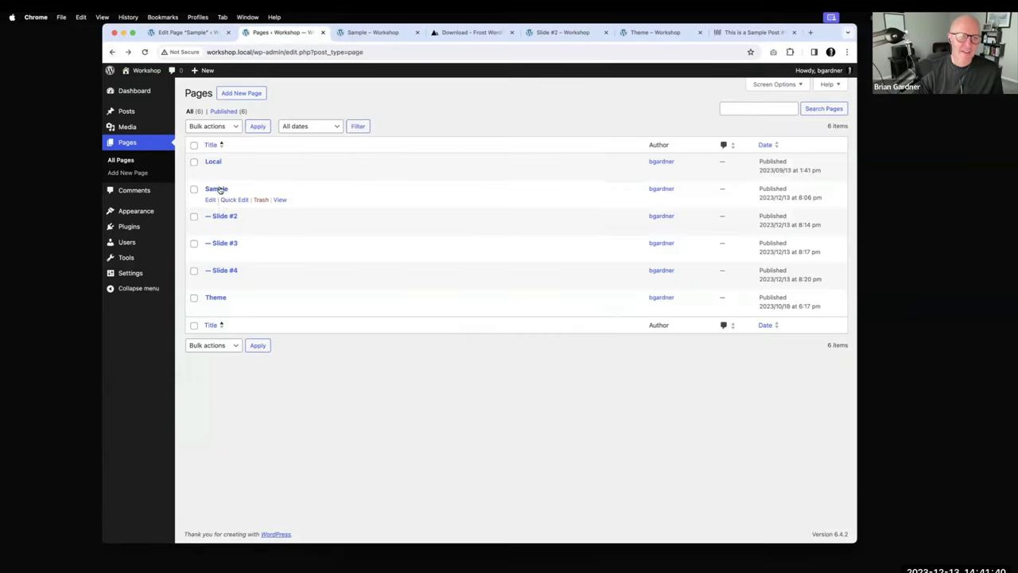
click(226, 215)
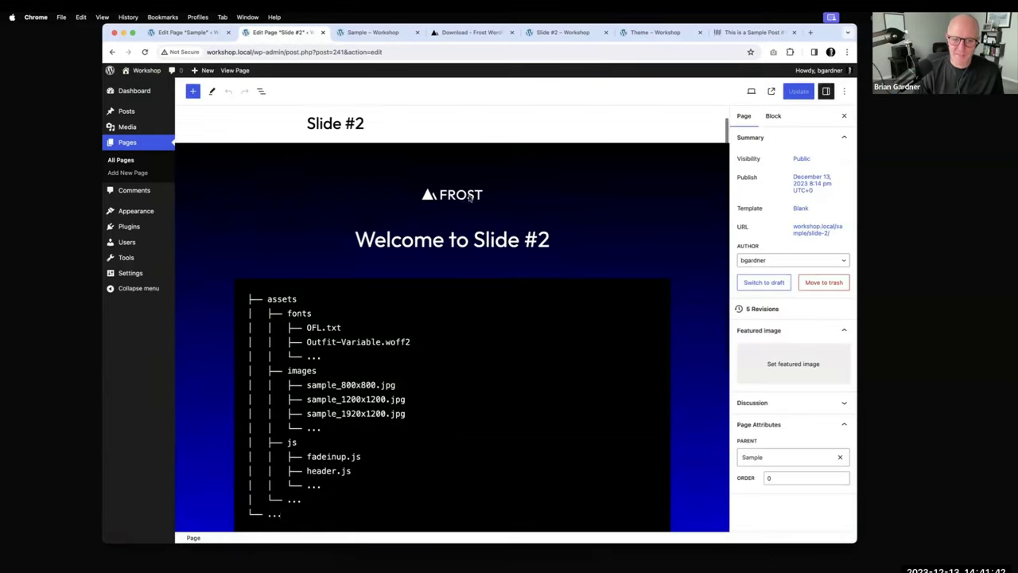
click(112, 52)
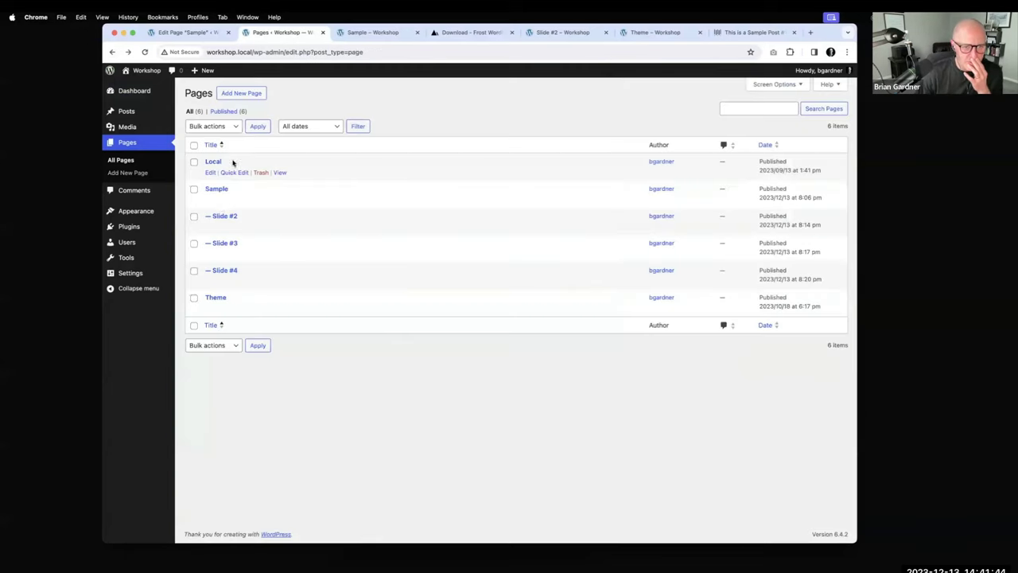
click(221, 242)
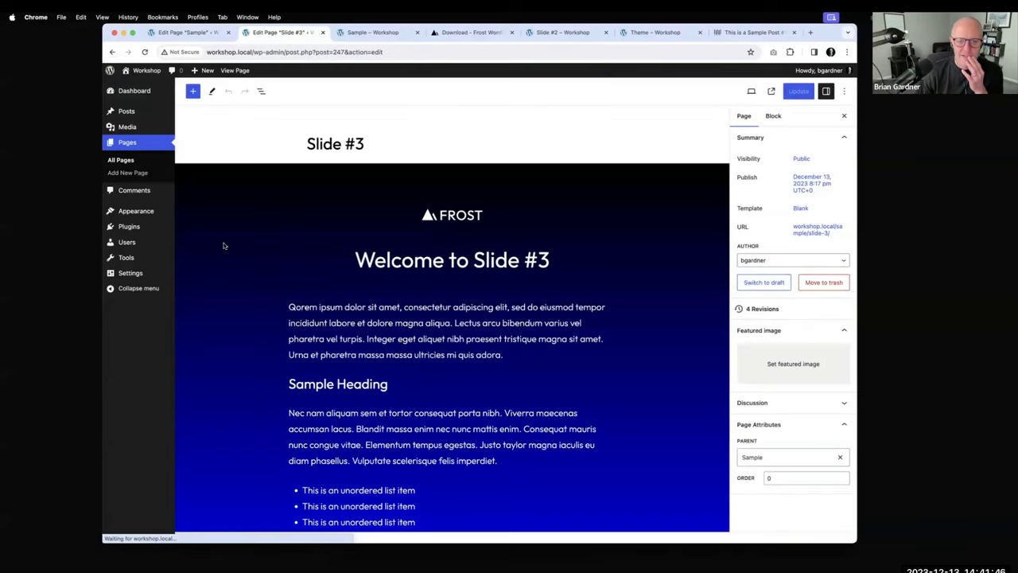
click(111, 52)
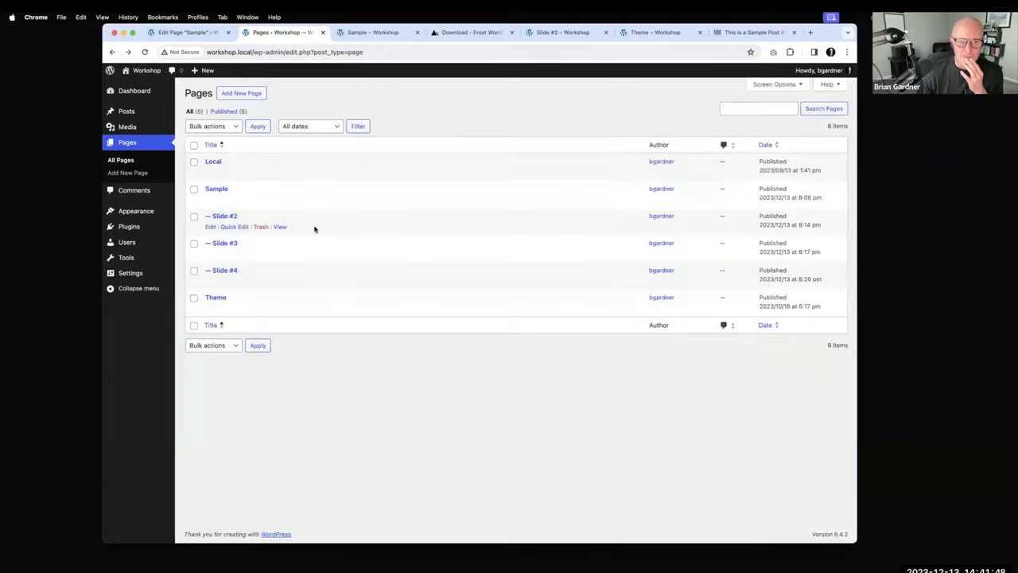
- Open the Sample page for editing, delete the trailing space after the welcome heading, and save the page
click(218, 190)
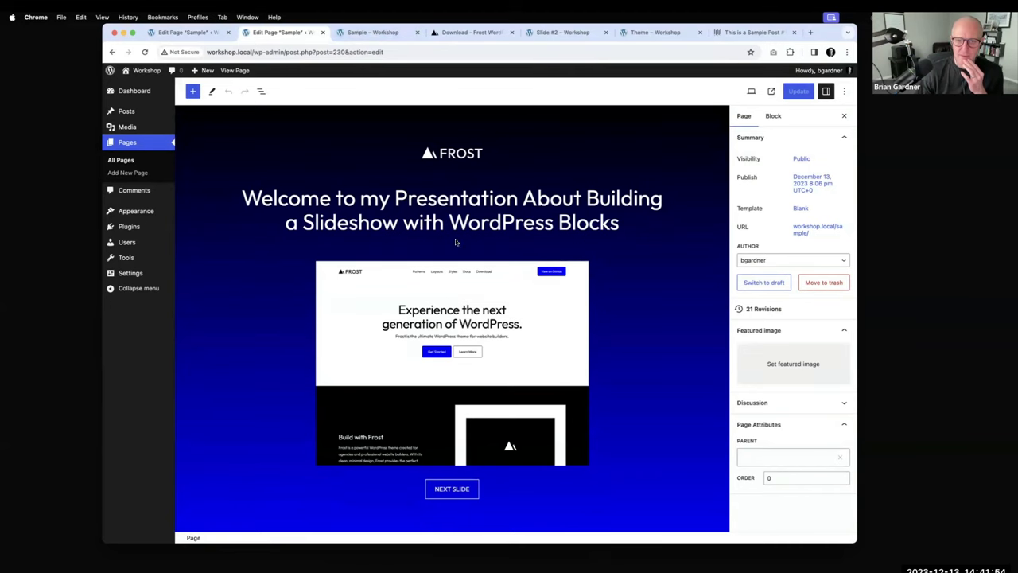
click(634, 221)
key(BackSpace)
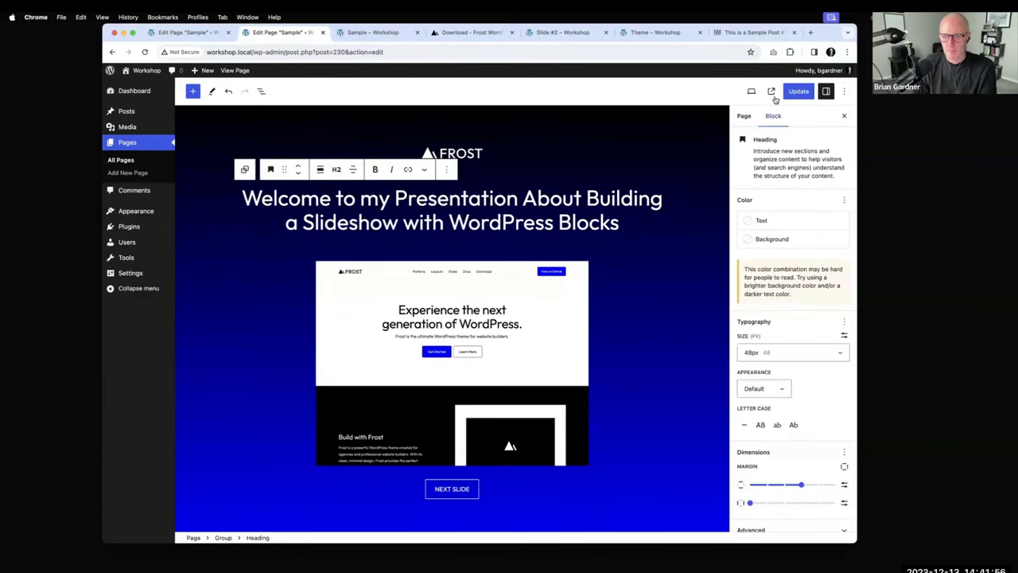
key(super+s)
- Open the published Sample page in a new browser tab and view its first slide
right_click(266, 516)
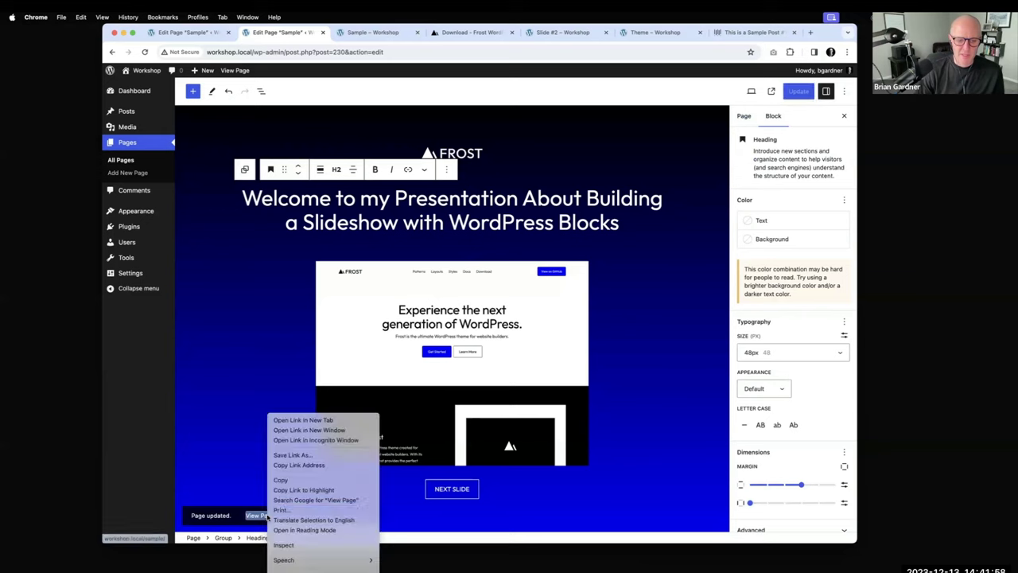
click(318, 423)
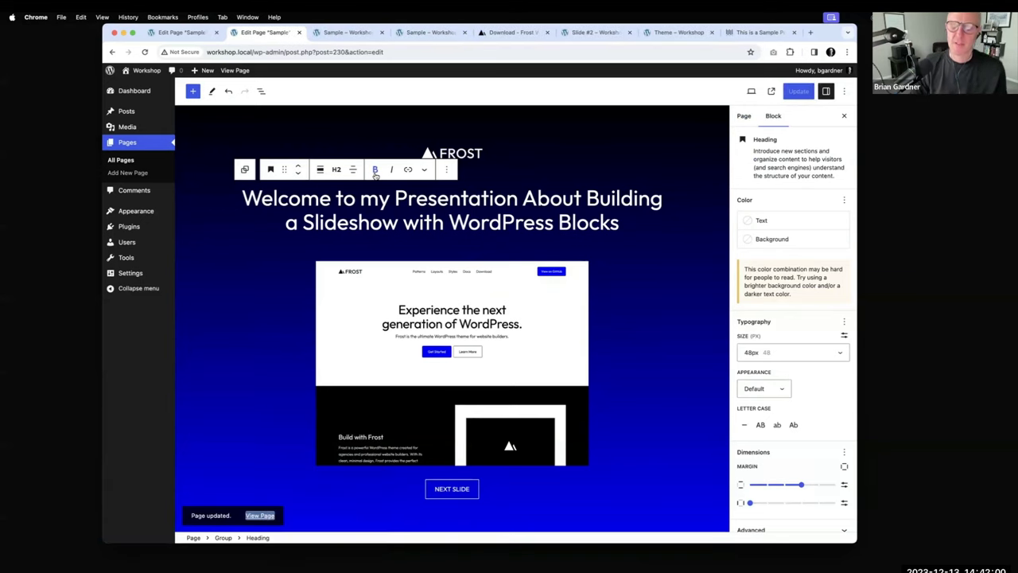
click(345, 32)
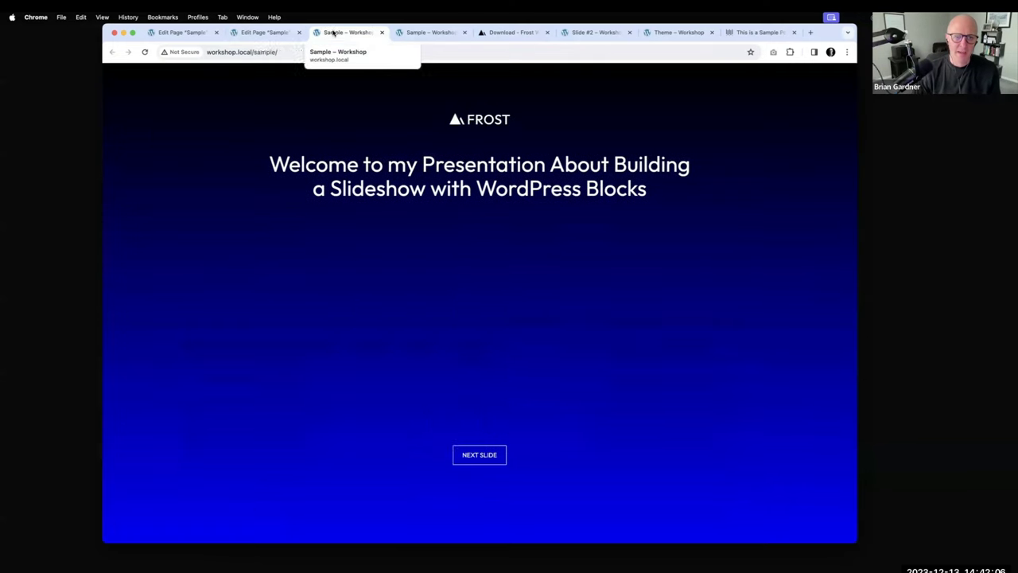
- Convert the welcome slide's group on the Sample page to a Stack with centred items, and update the page
click(267, 33)
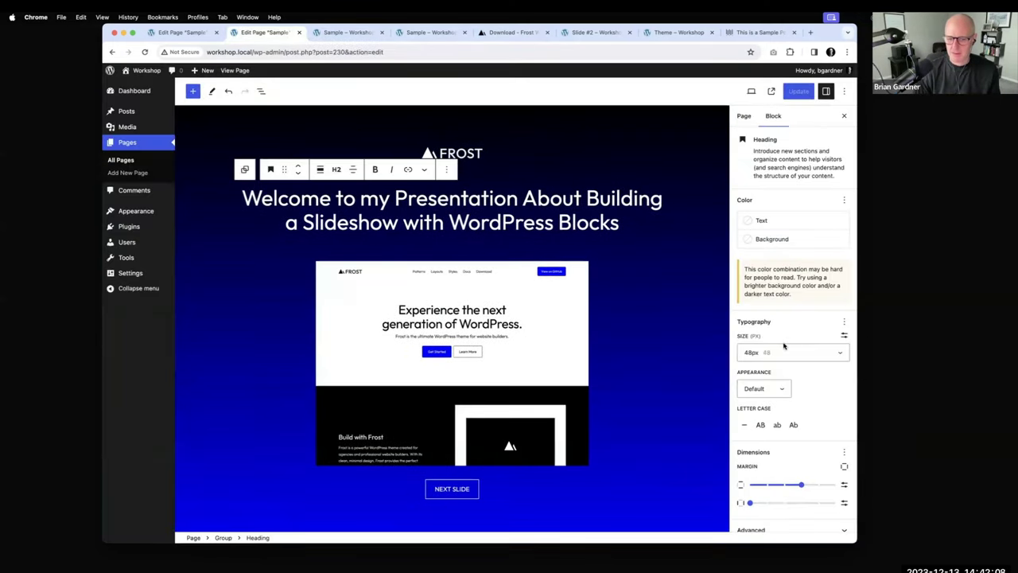
click(223, 537)
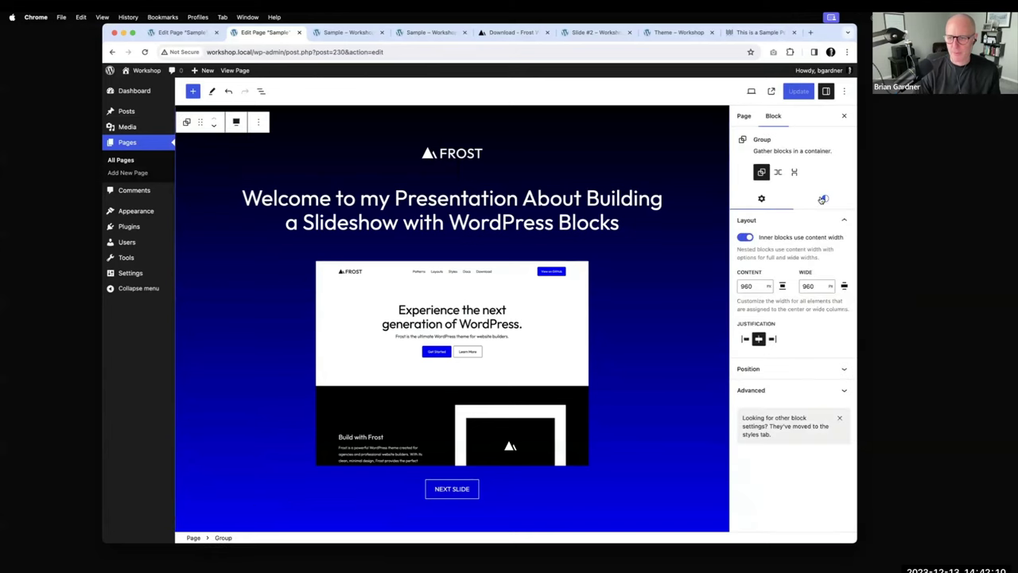
click(777, 172)
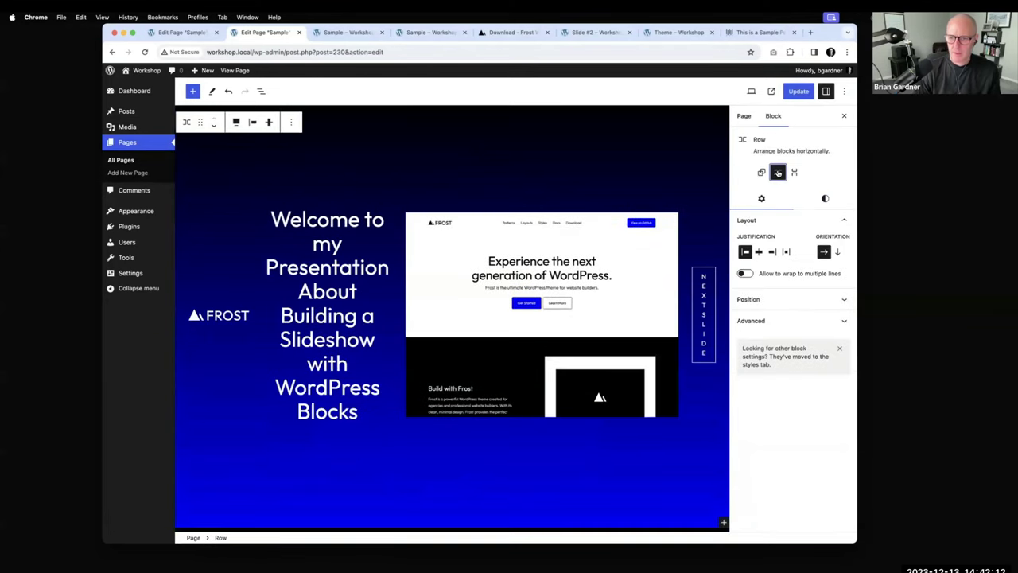
click(794, 172)
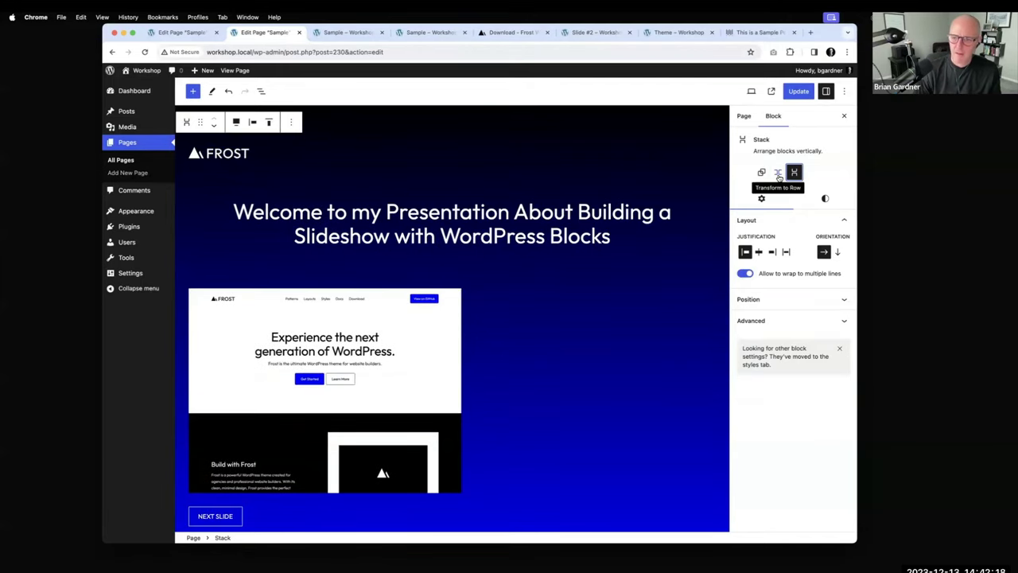
click(760, 251)
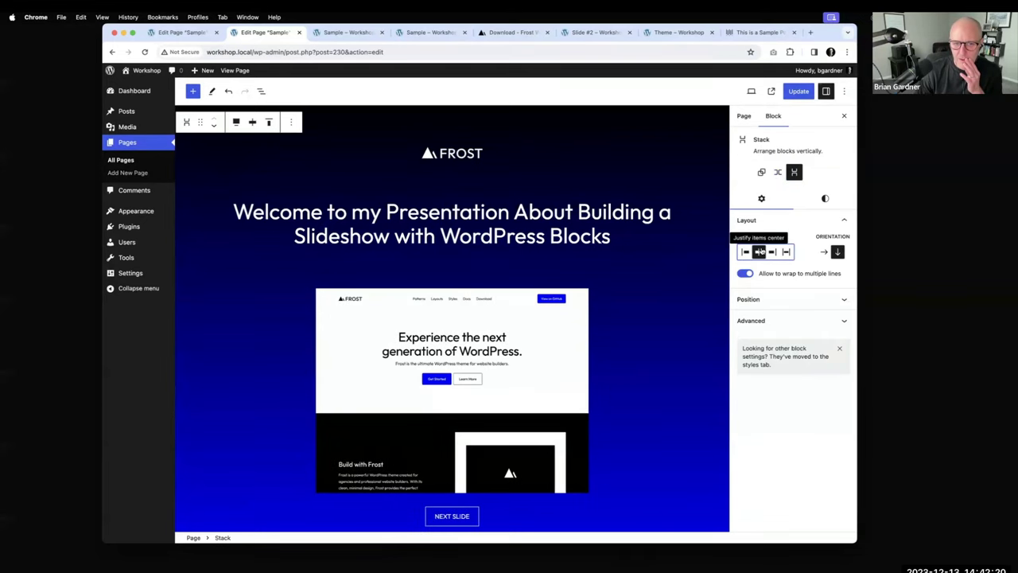
click(799, 91)
- Reload the published Sample page to check the welcome slide, and show the List View of slides in the editor
click(353, 33)
key(super+r)
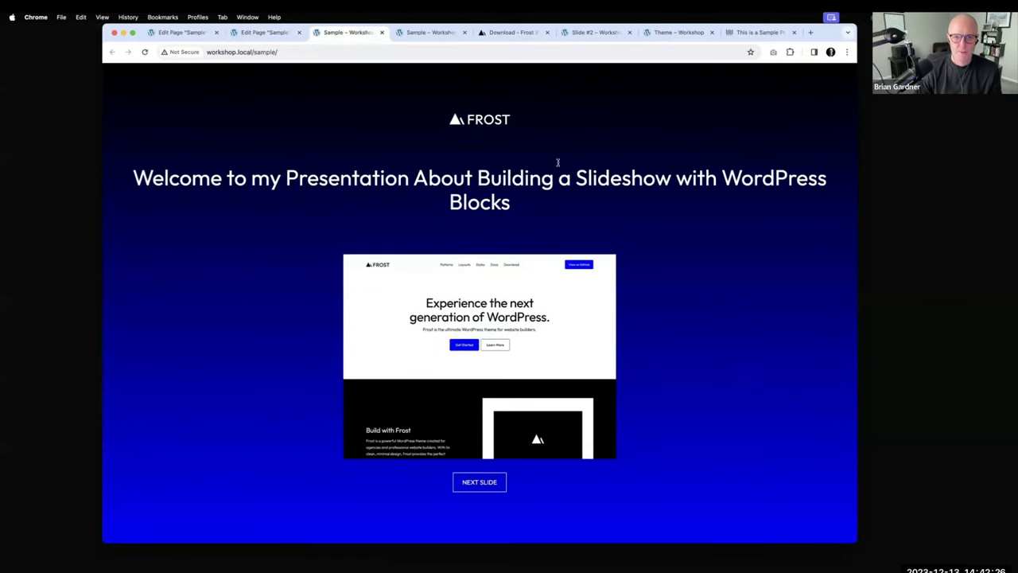
click(264, 33)
click(260, 91)
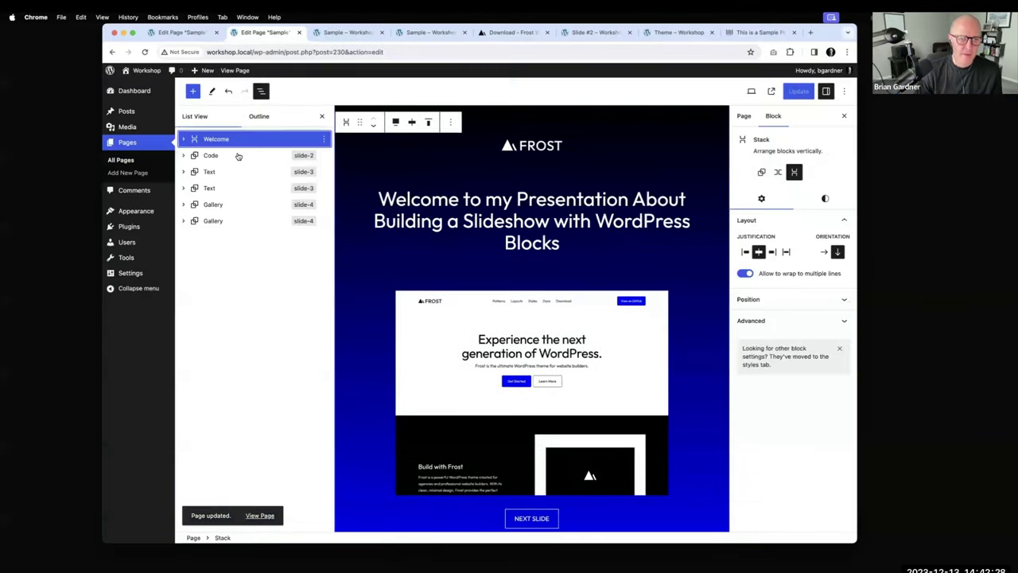
- Return to the published Sample page, close the Theme browser tab, and look over the welcome slide
click(359, 35)
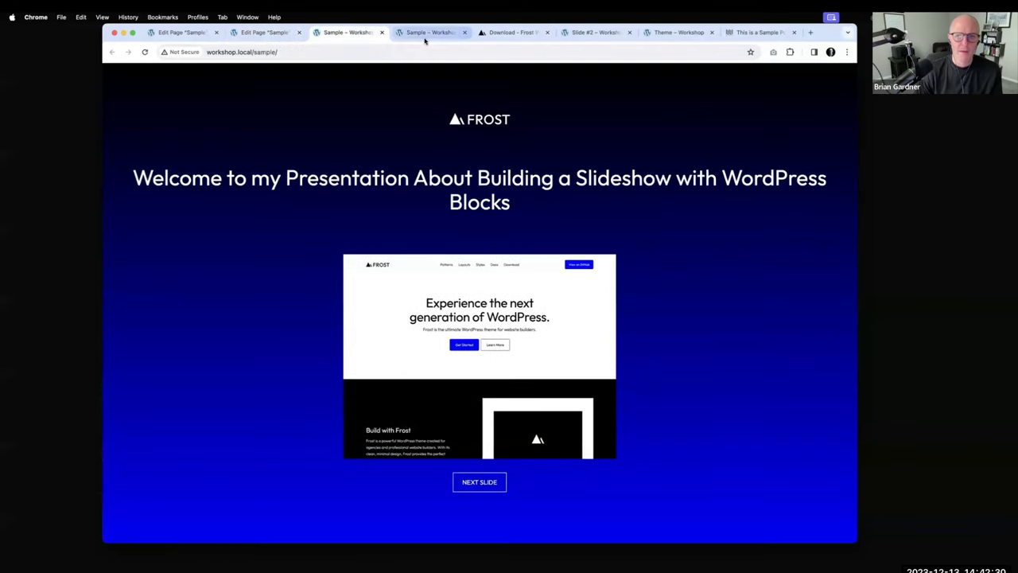
click(711, 33)
scroll(399, 125, down, 1)
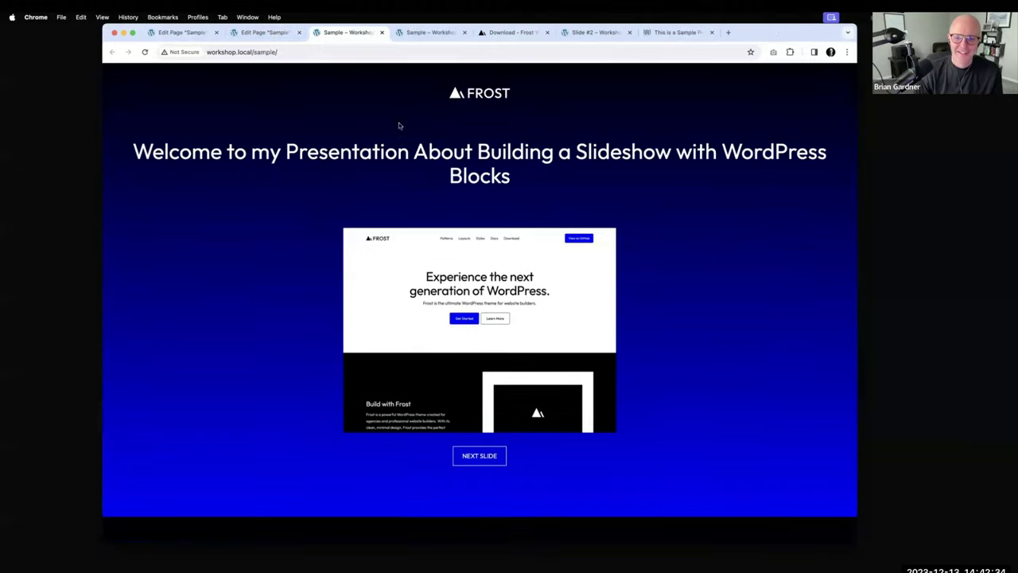
scroll(397, 128, up, 1)
- Open the Slide #2 page from the Pages list, and return to the list
click(281, 32)
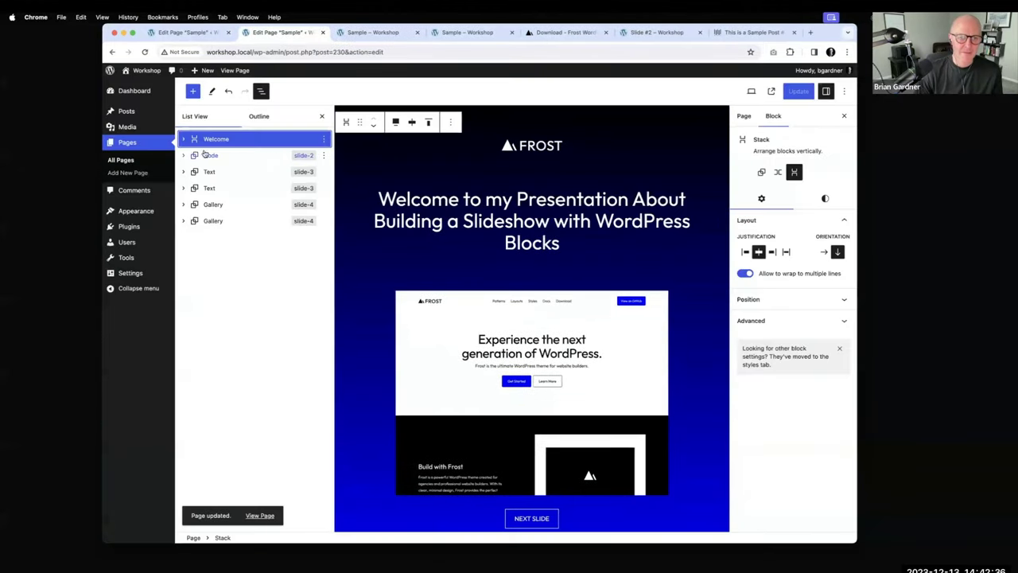
click(165, 156)
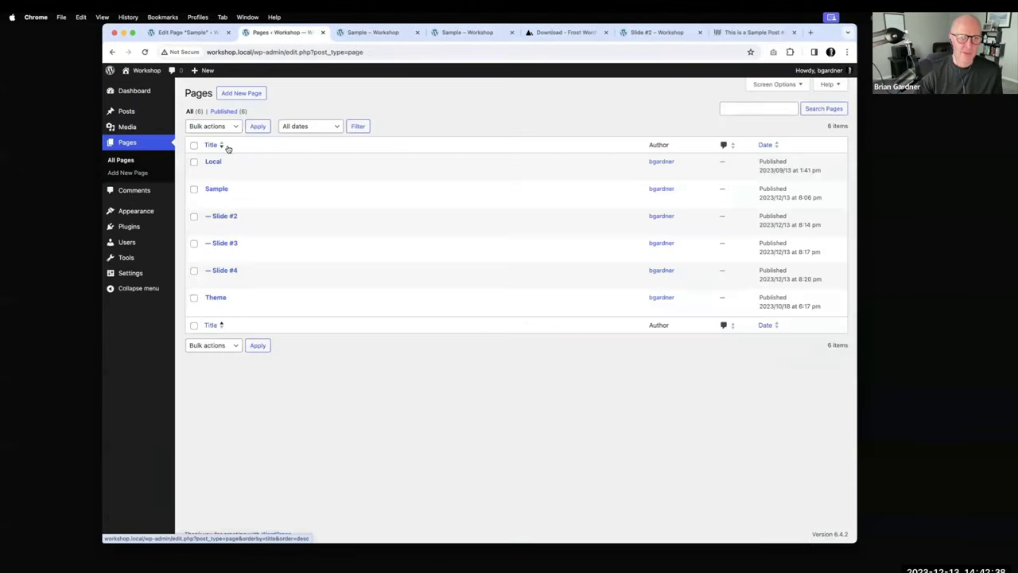
click(229, 213)
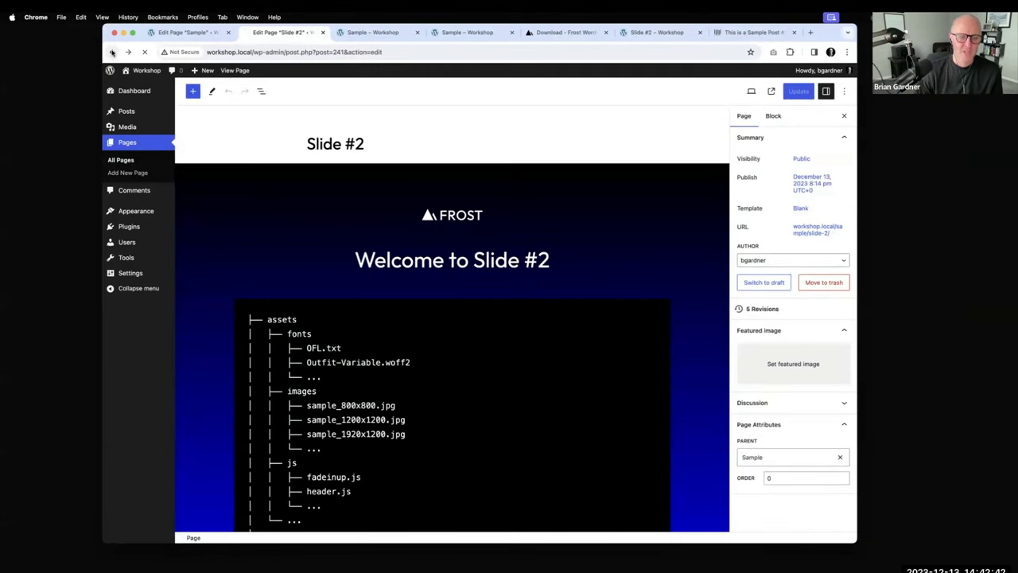
click(112, 53)
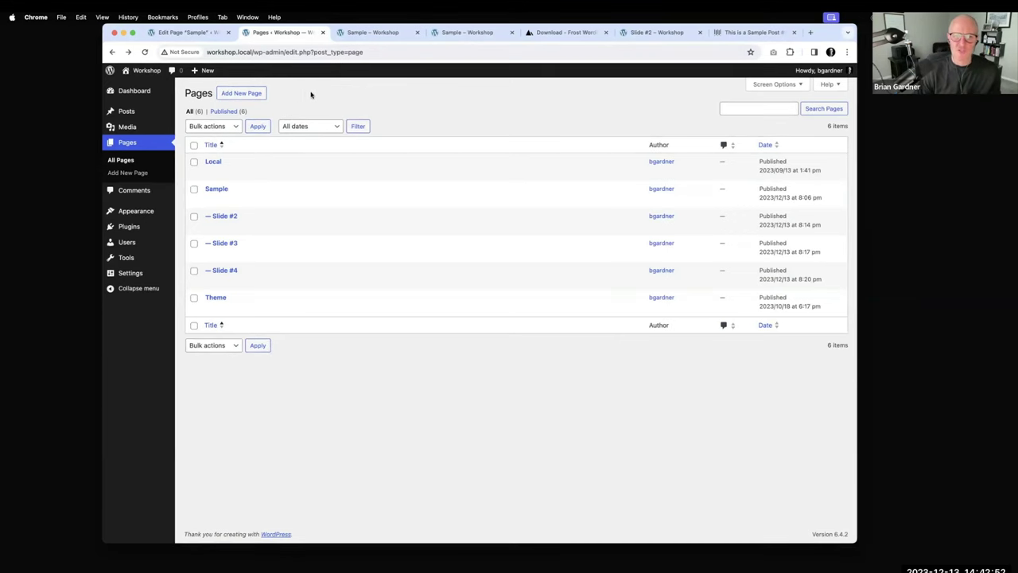
- Create a new page titled "Link Page" and insert the "Sample link page" pattern from the Page category
click(240, 94)
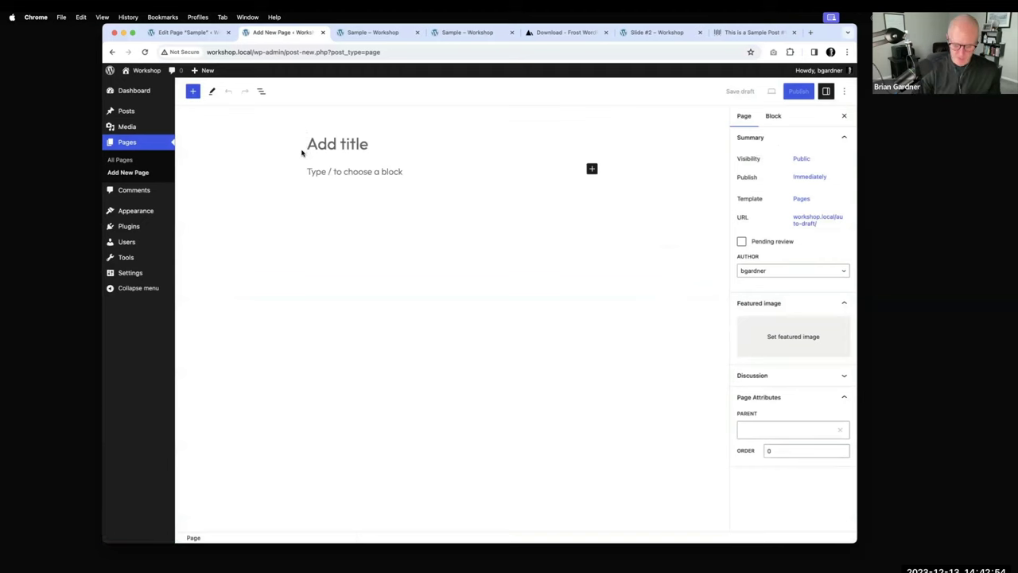
text(Link Page)
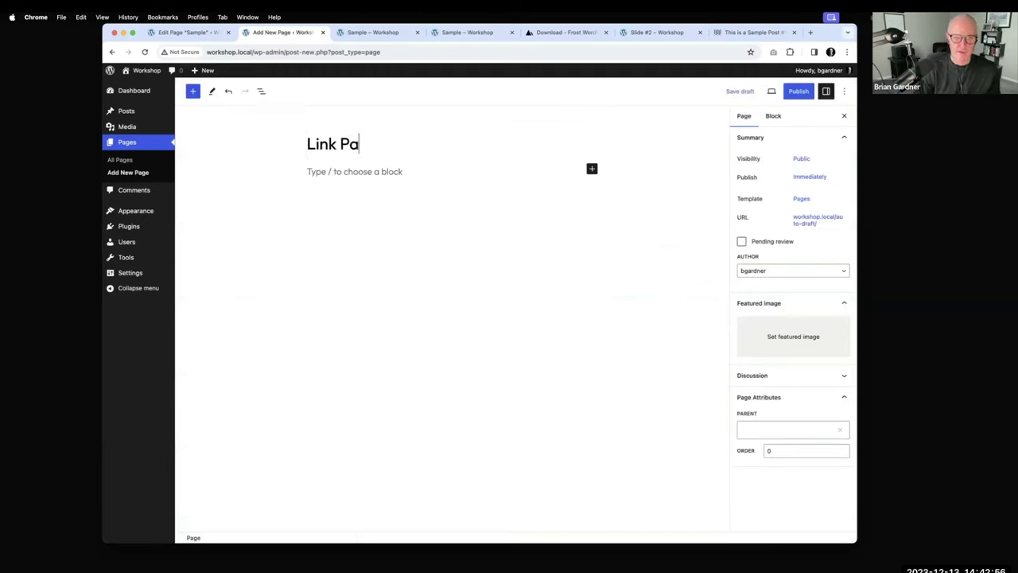
click(192, 91)
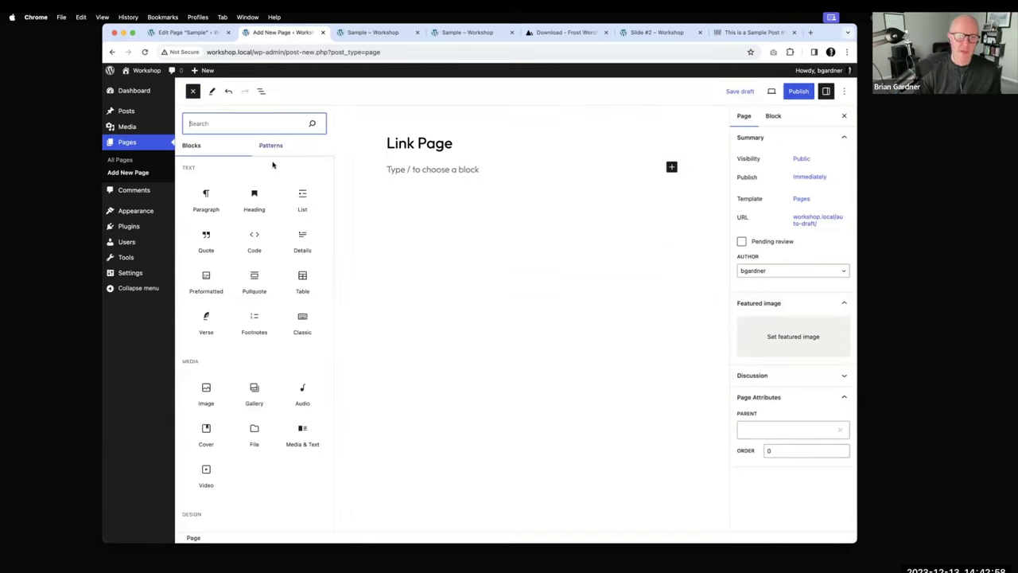
click(244, 146)
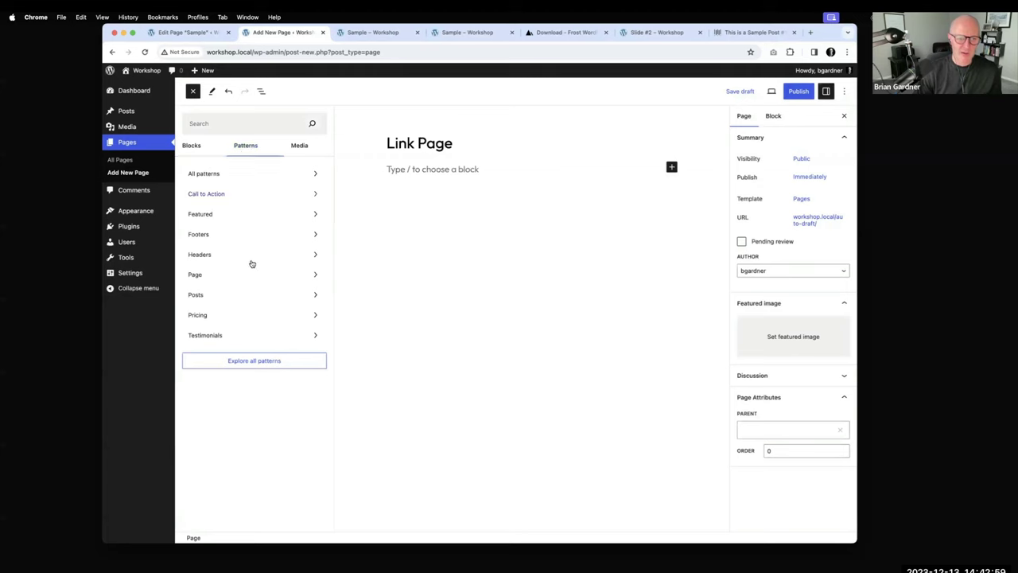
click(211, 275)
scroll(436, 318, down, 5)
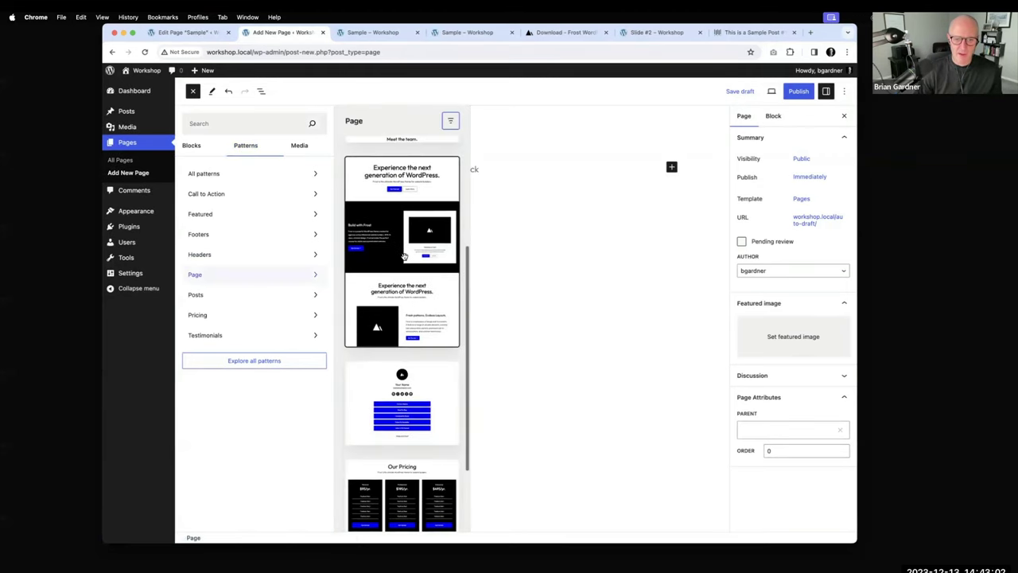
click(436, 318)
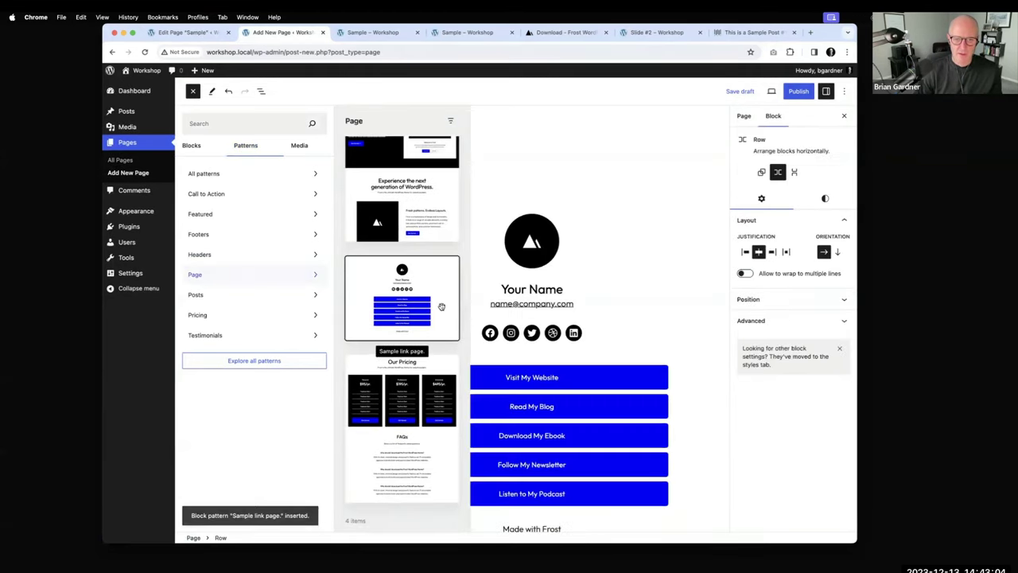
click(633, 213)
- Assign the Blank template to the Link Page and publish it
click(743, 116)
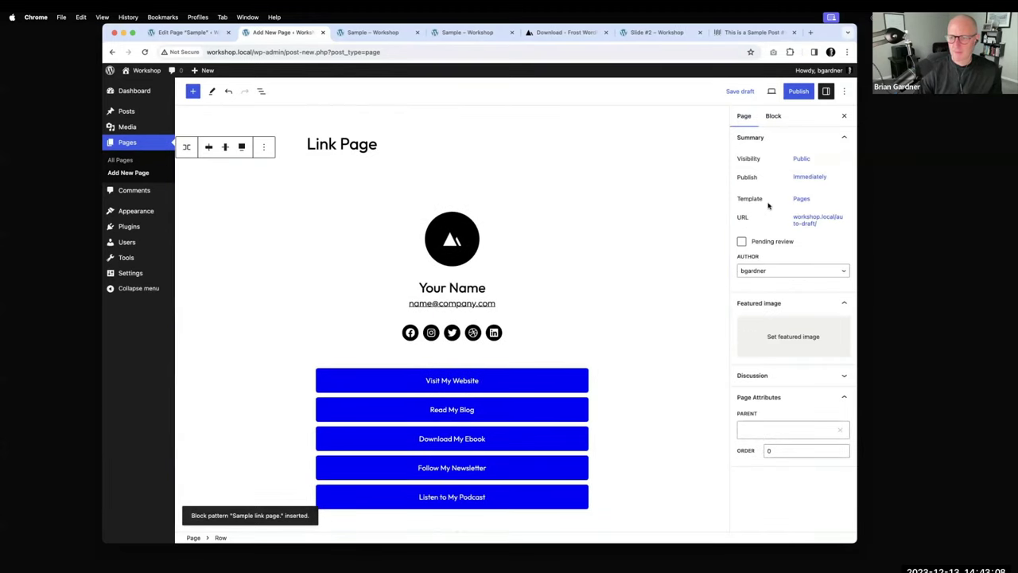
click(800, 199)
click(793, 265)
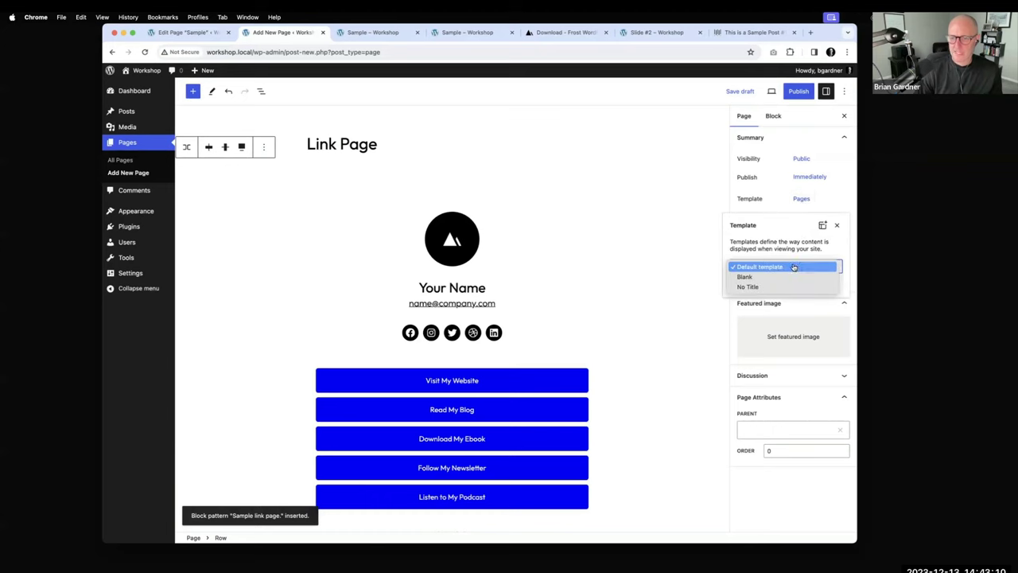
click(792, 275)
click(799, 91)
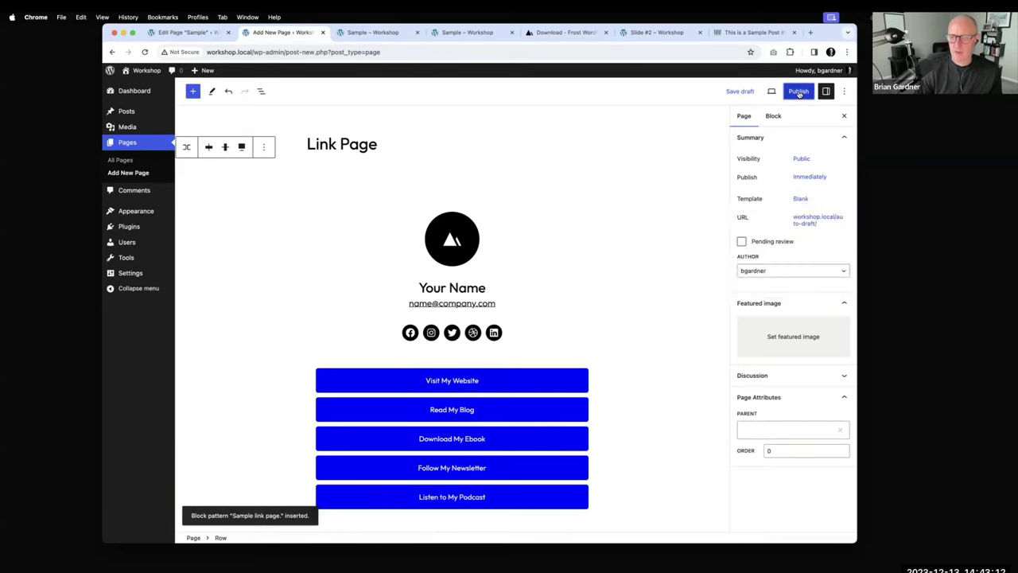
click(763, 91)
- Open the published Link Page in a new browser tab and place that tab directly after its editor tab
right_click(289, 517)
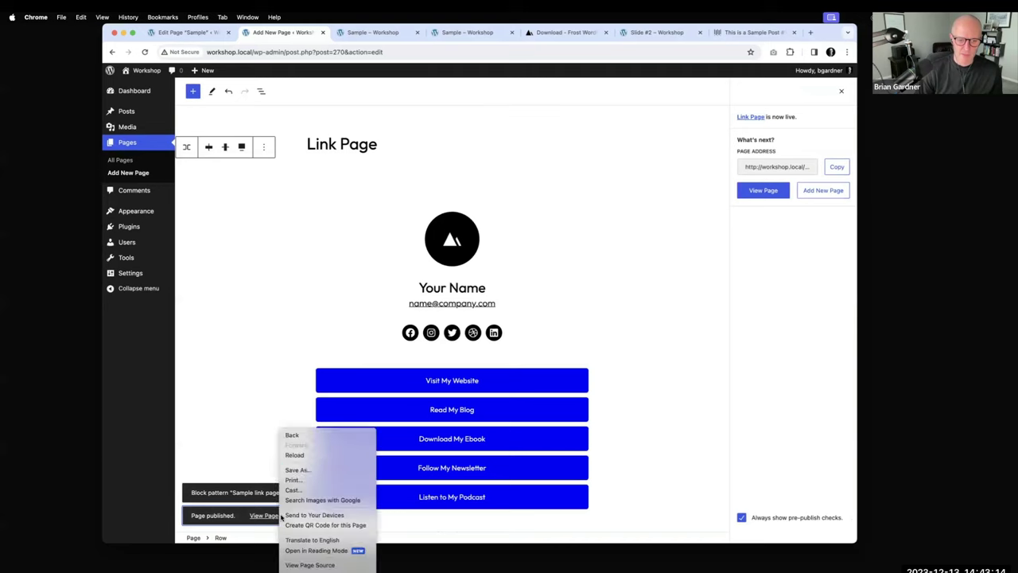
click(249, 439)
right_click(264, 518)
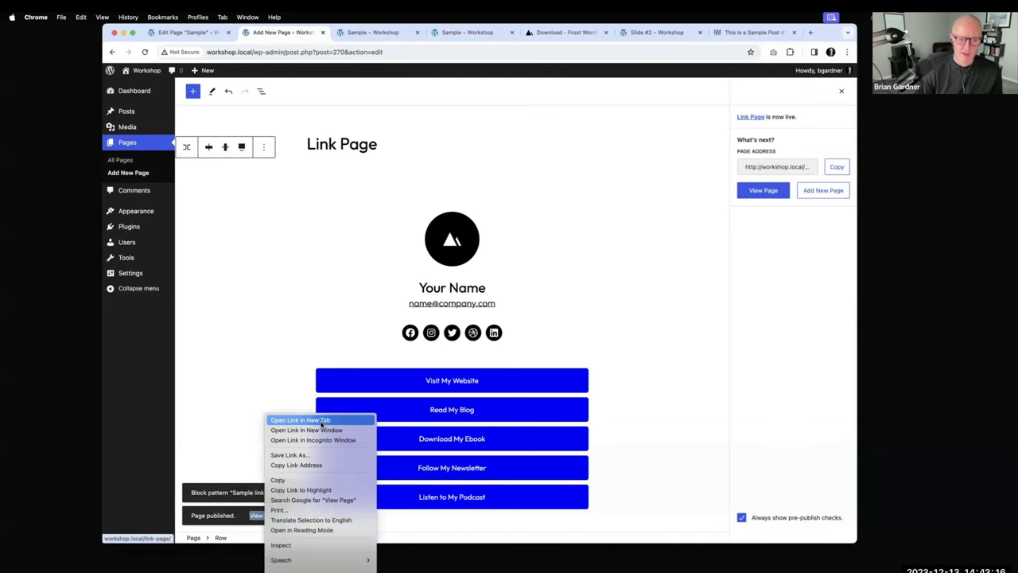
click(318, 421)
drag(426, 35, 346, 36)
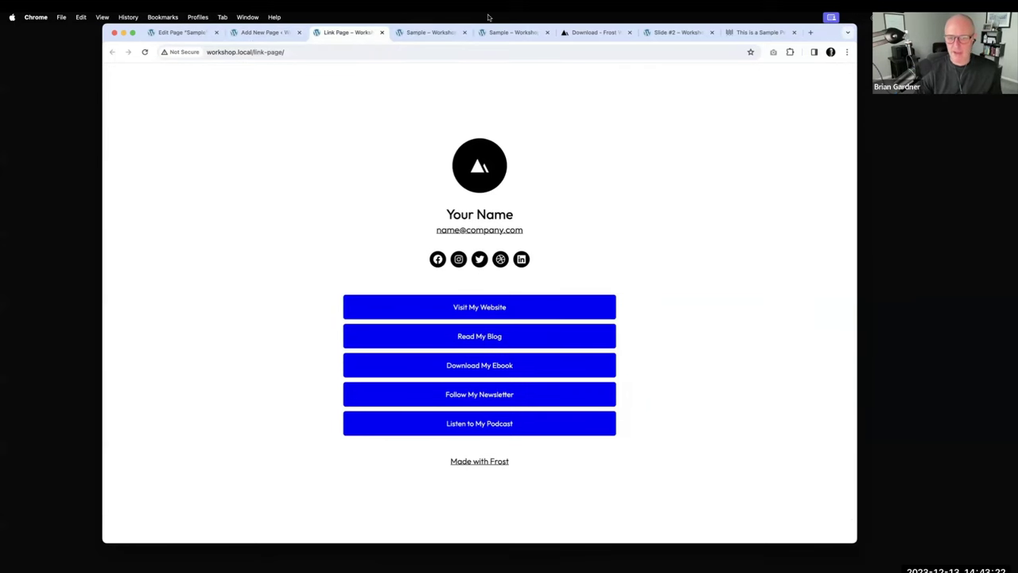
- Open the List View in the Link Page editor, select the outer Row, and show its block settings
click(267, 33)
click(260, 91)
click(205, 140)
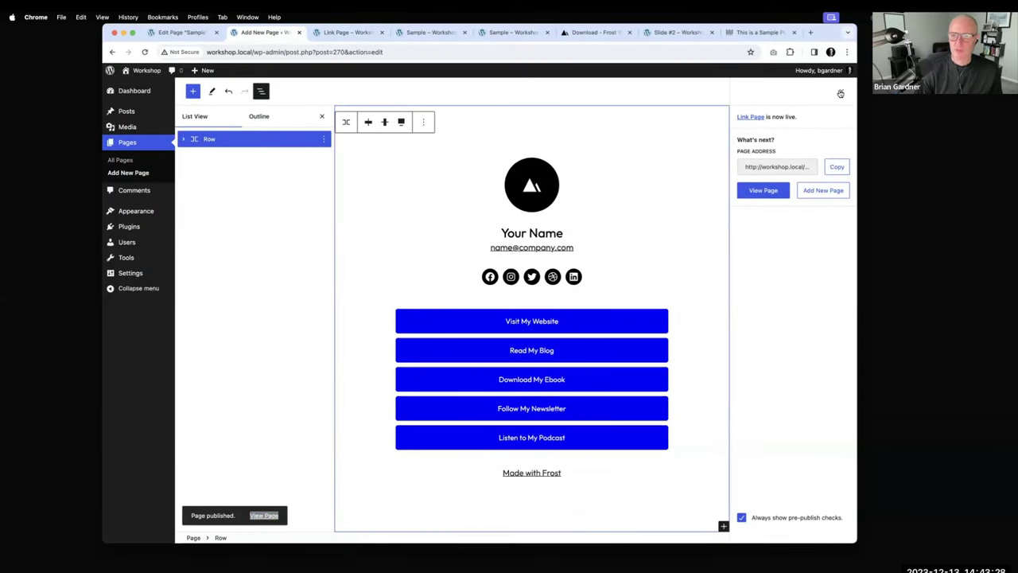
click(842, 90)
click(773, 116)
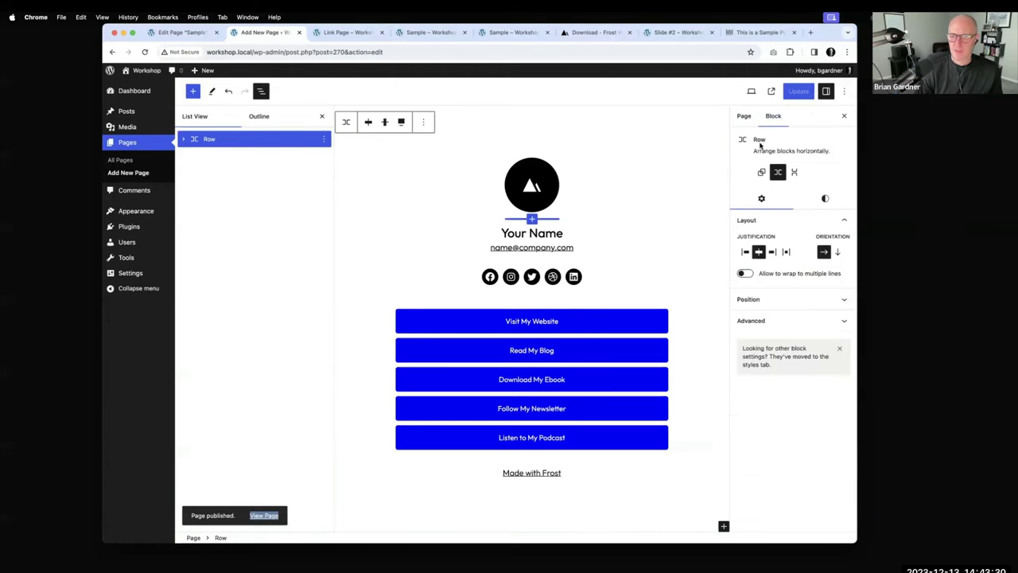
- Try left and right justification on the Link Page's outer Row, and switch back to the published page
click(759, 252)
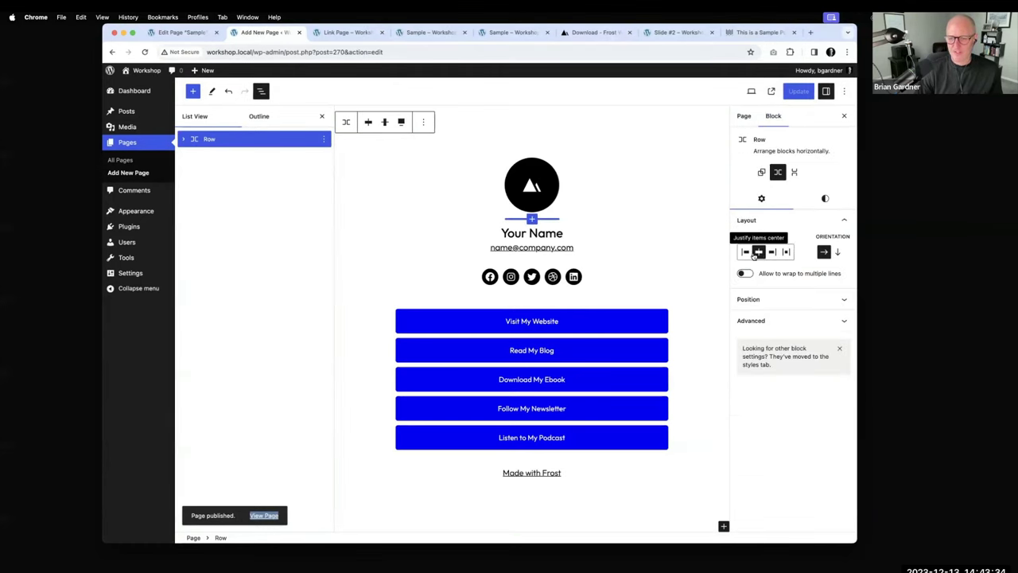
click(746, 253)
click(771, 252)
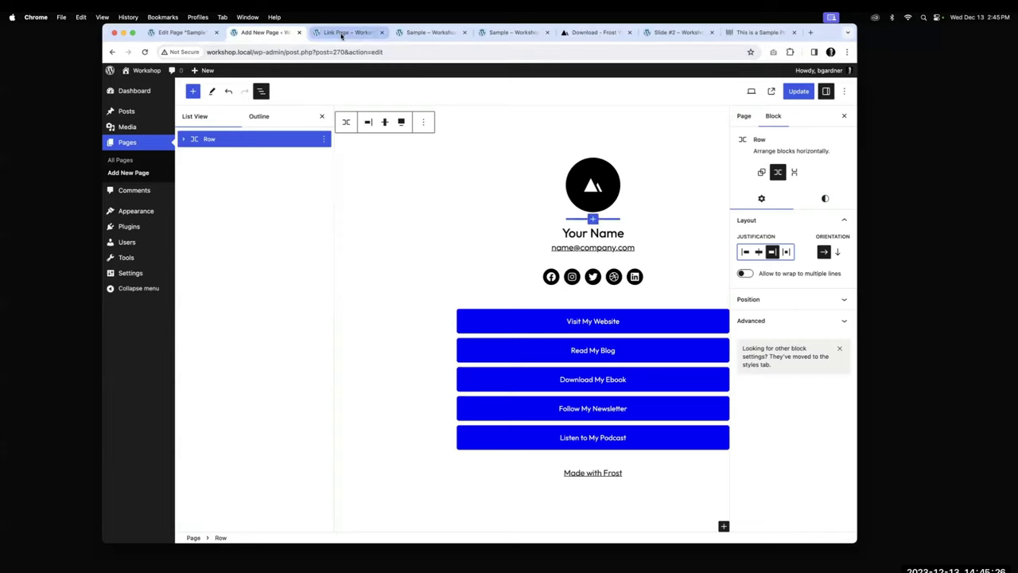
click(343, 32)
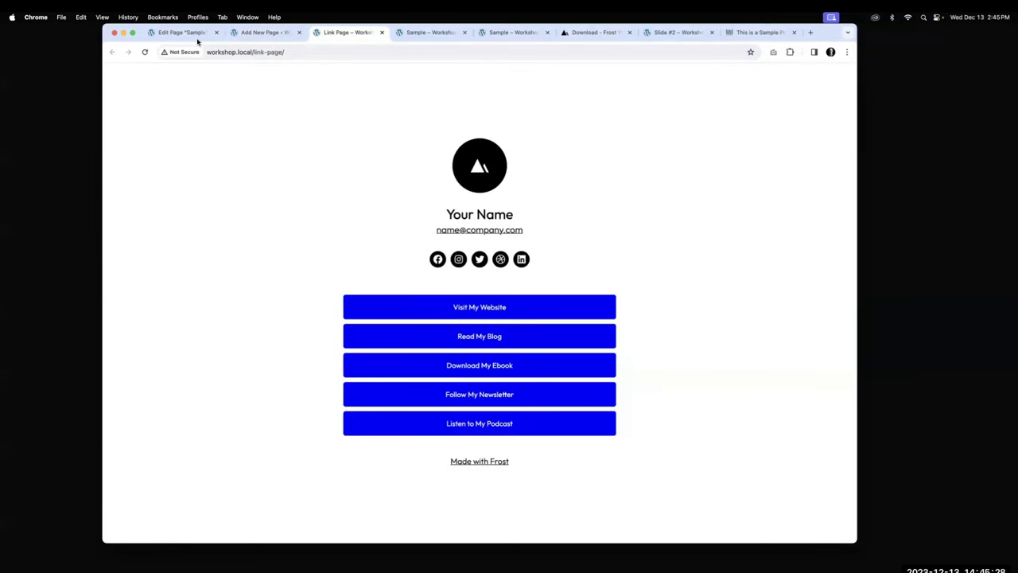